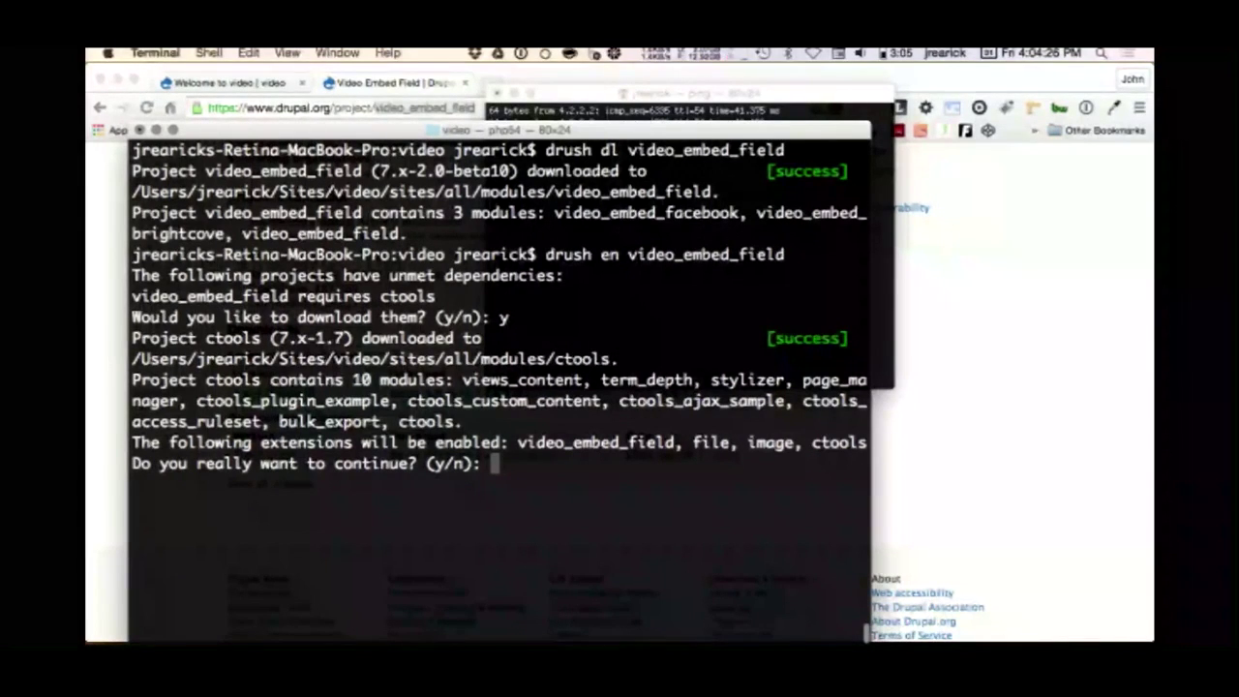
- Confirm enabling the video_embed_field, file, image and ctools extensions
text(y)
key(Return)
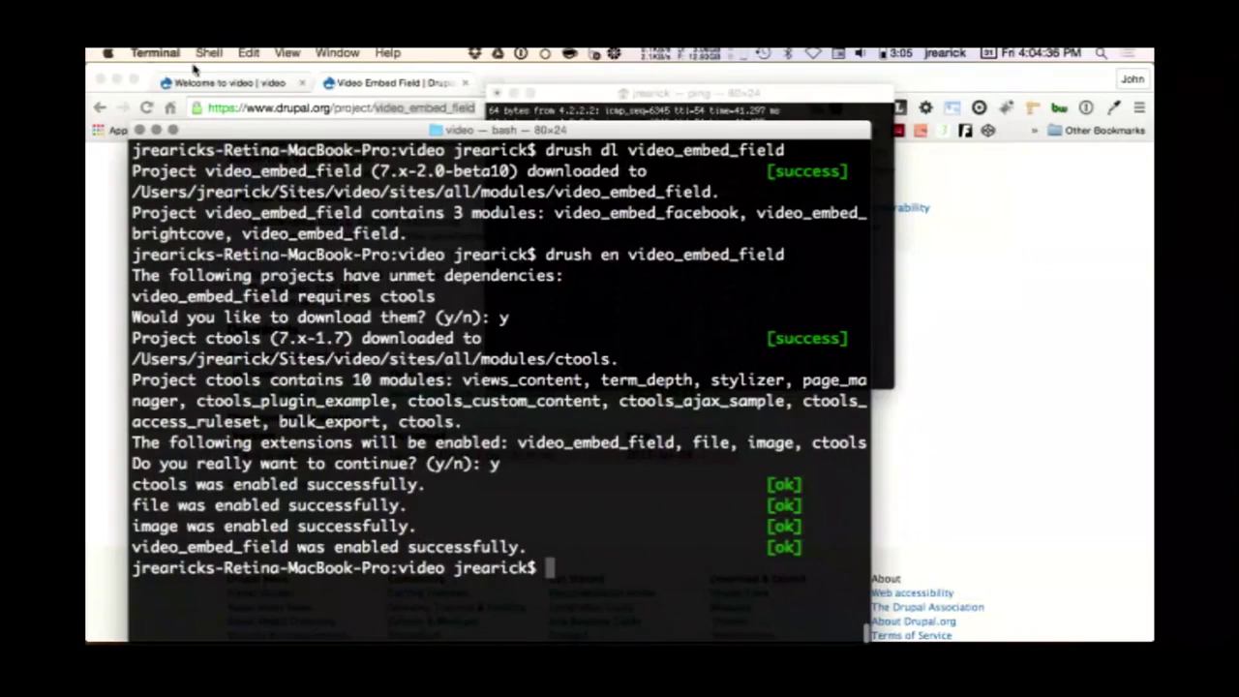
- Switch to Chrome and check the "Create video content type" item in the CIDUG Presentation Outline document
click(218, 84)
click(366, 83)
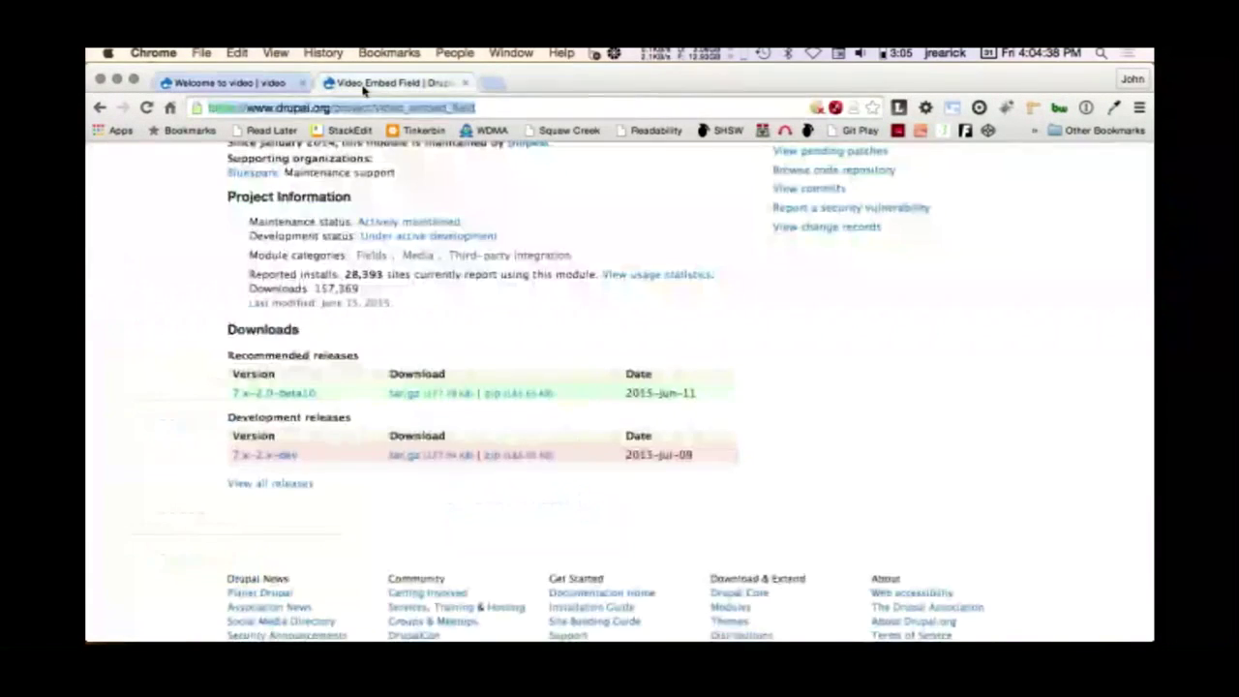
click(527, 52)
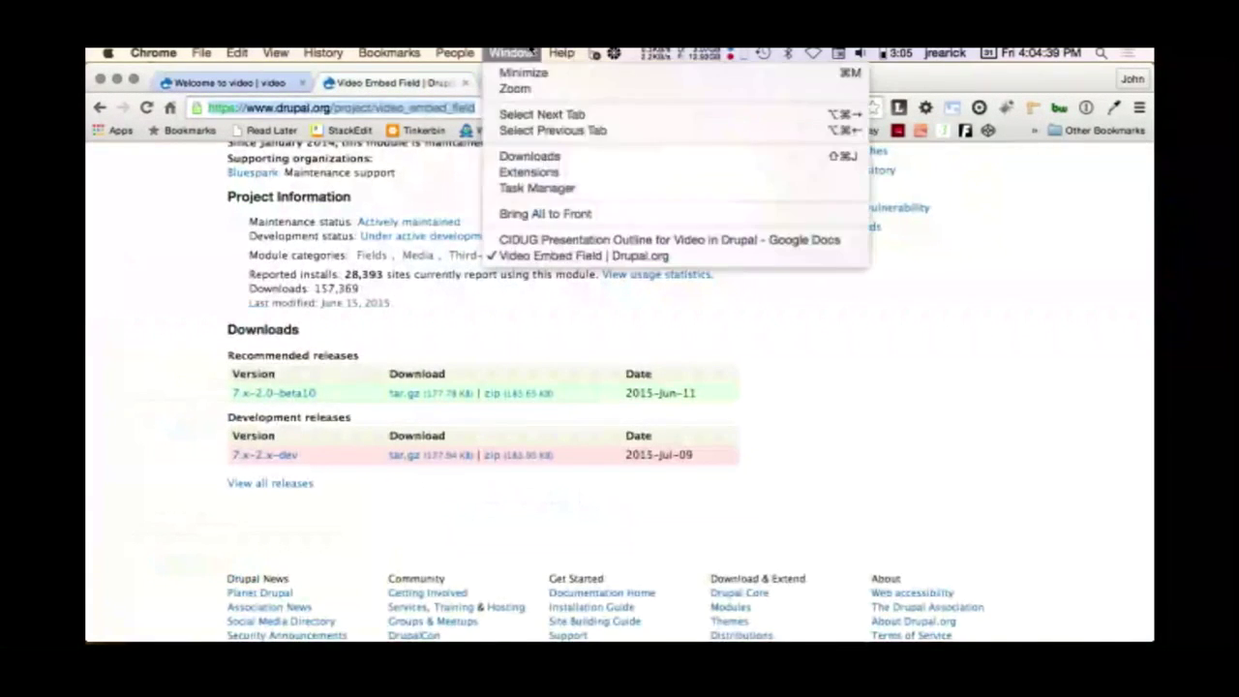
click(518, 239)
drag(280, 454, 390, 462)
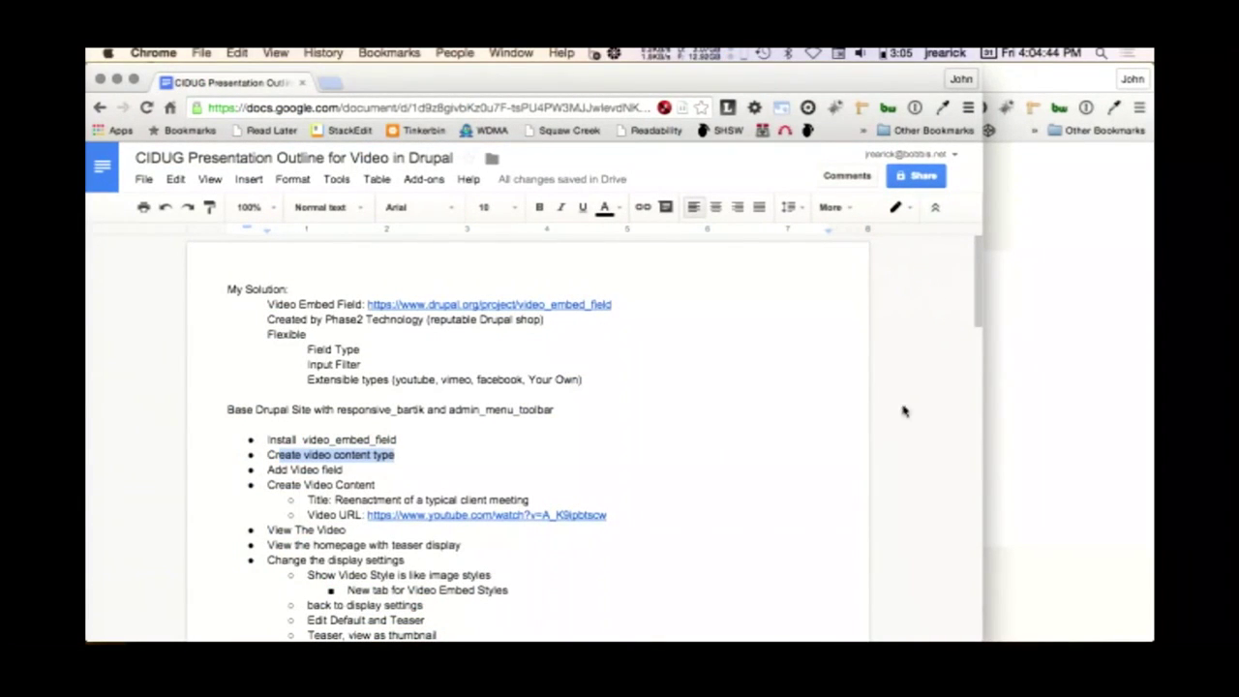
click(1083, 388)
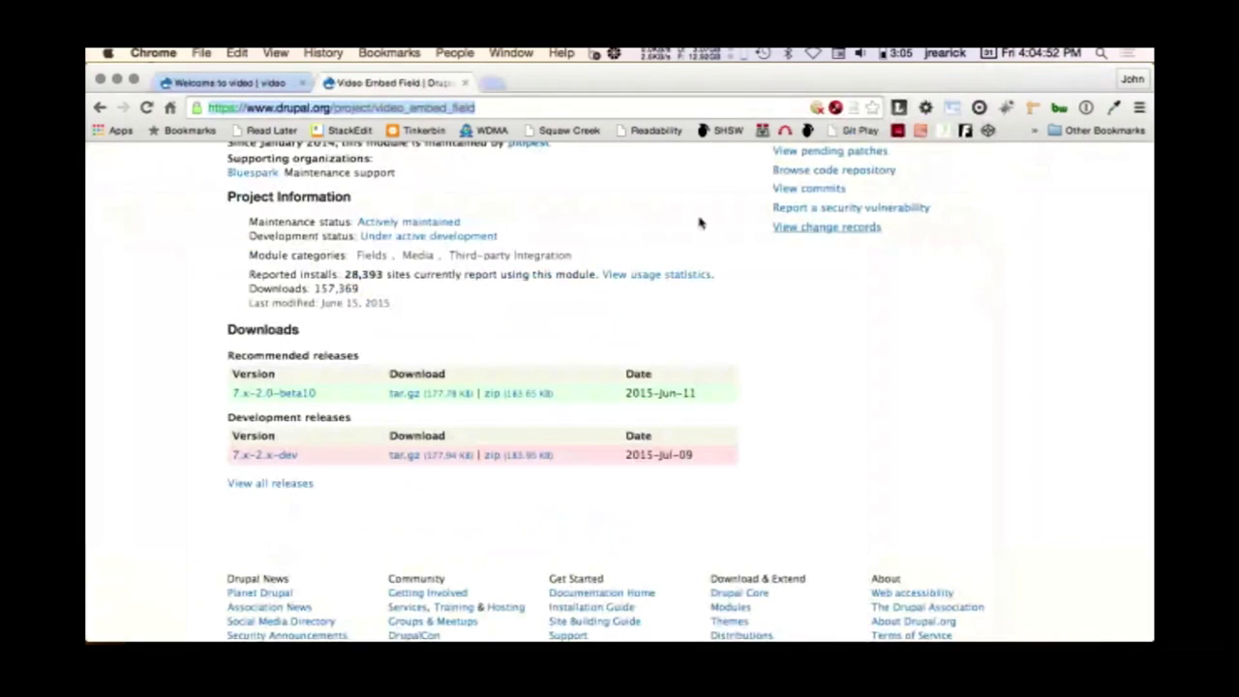
- Open the form for adding a content type on the local video site
click(225, 84)
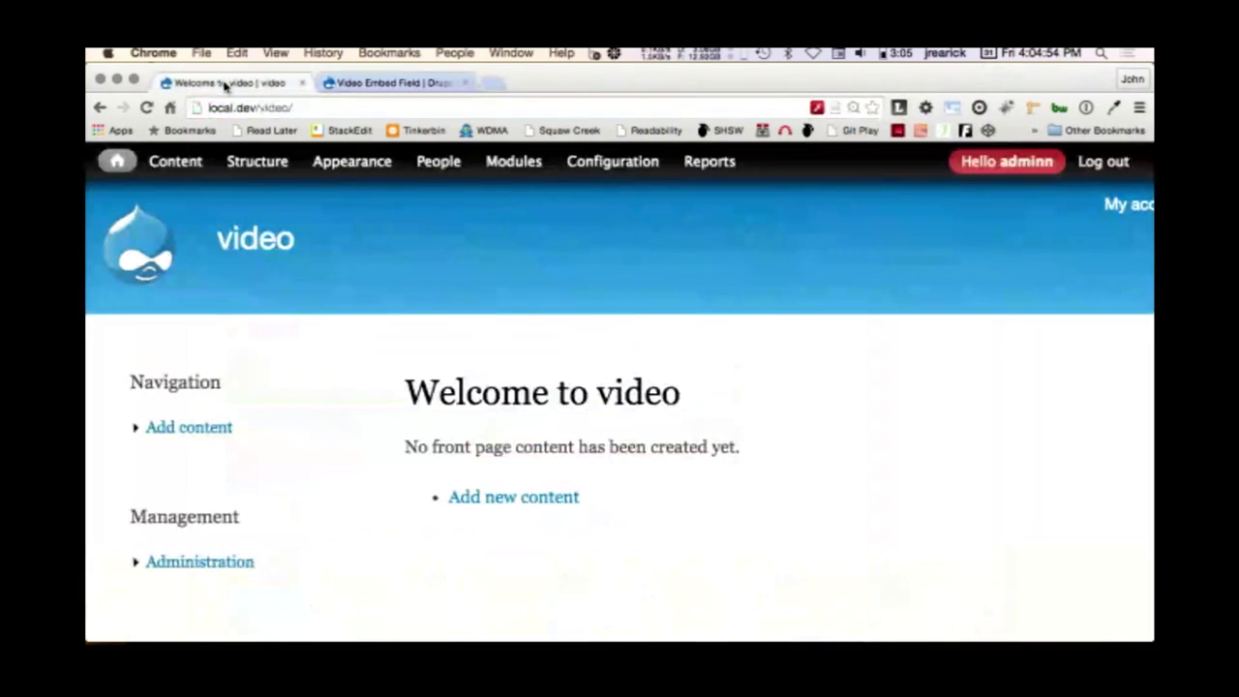
mouse_move(237, 189)
mouse_move(259, 221)
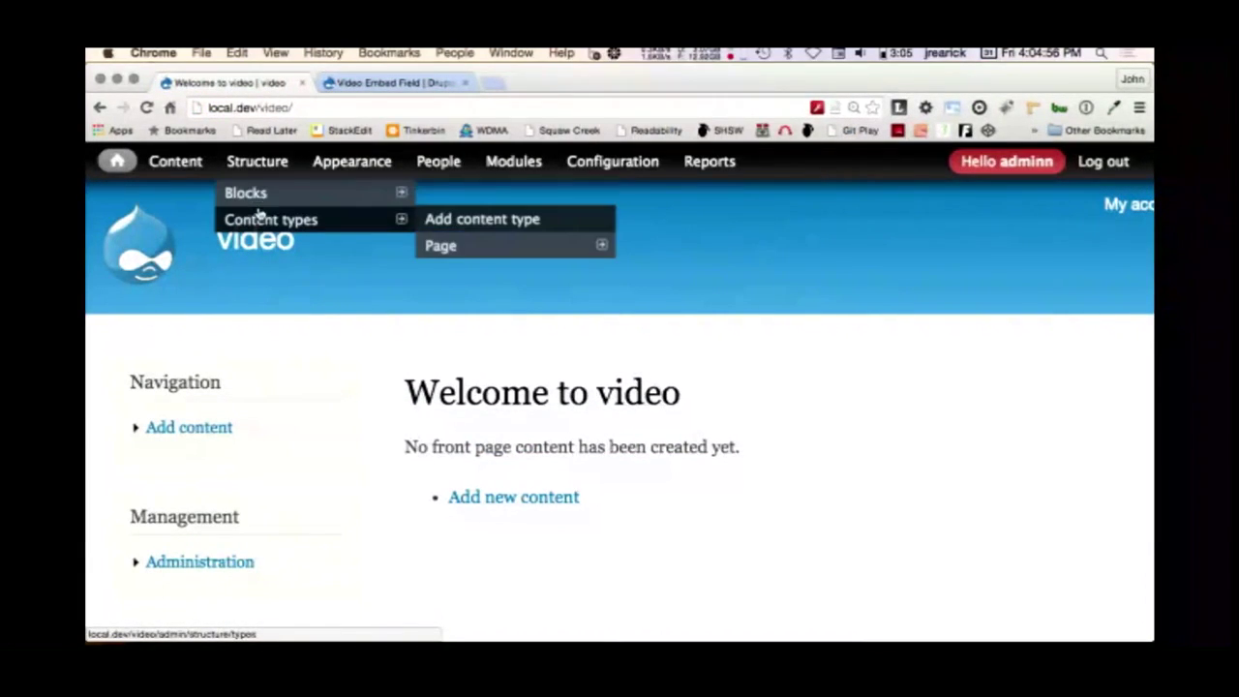
click(464, 222)
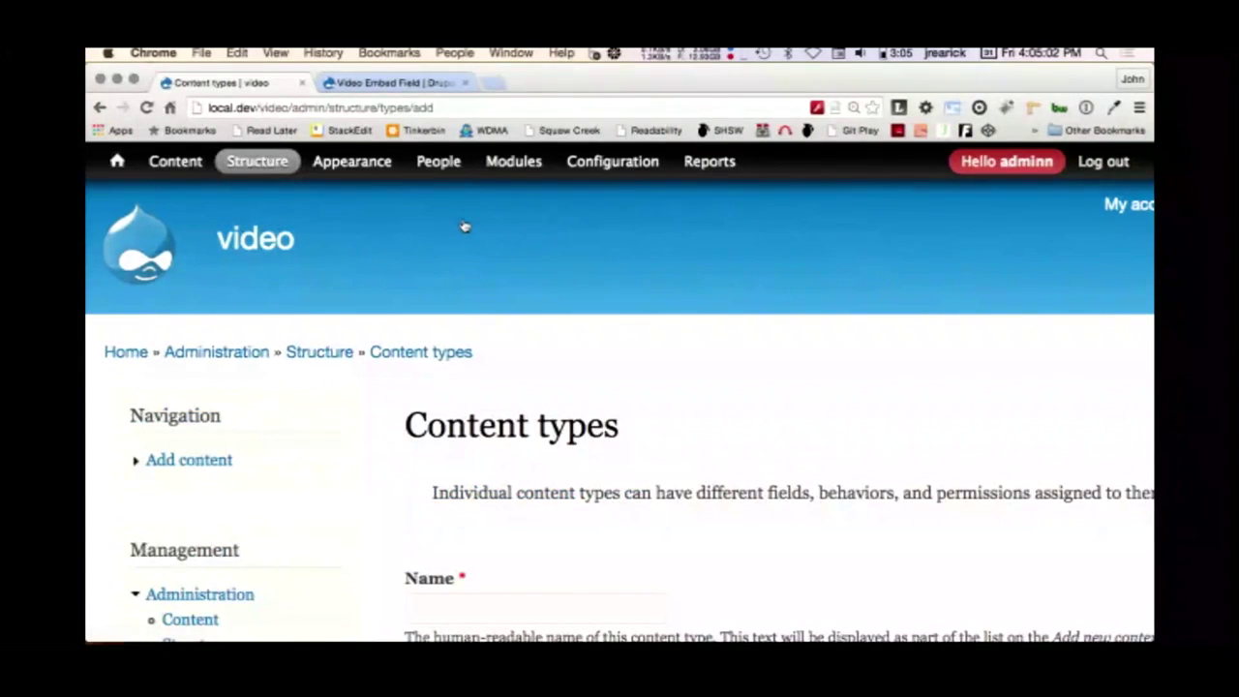
- Name the content type "video" with the description "Videos", and save it to continue with adding fields
scroll(685, 376, down, 5)
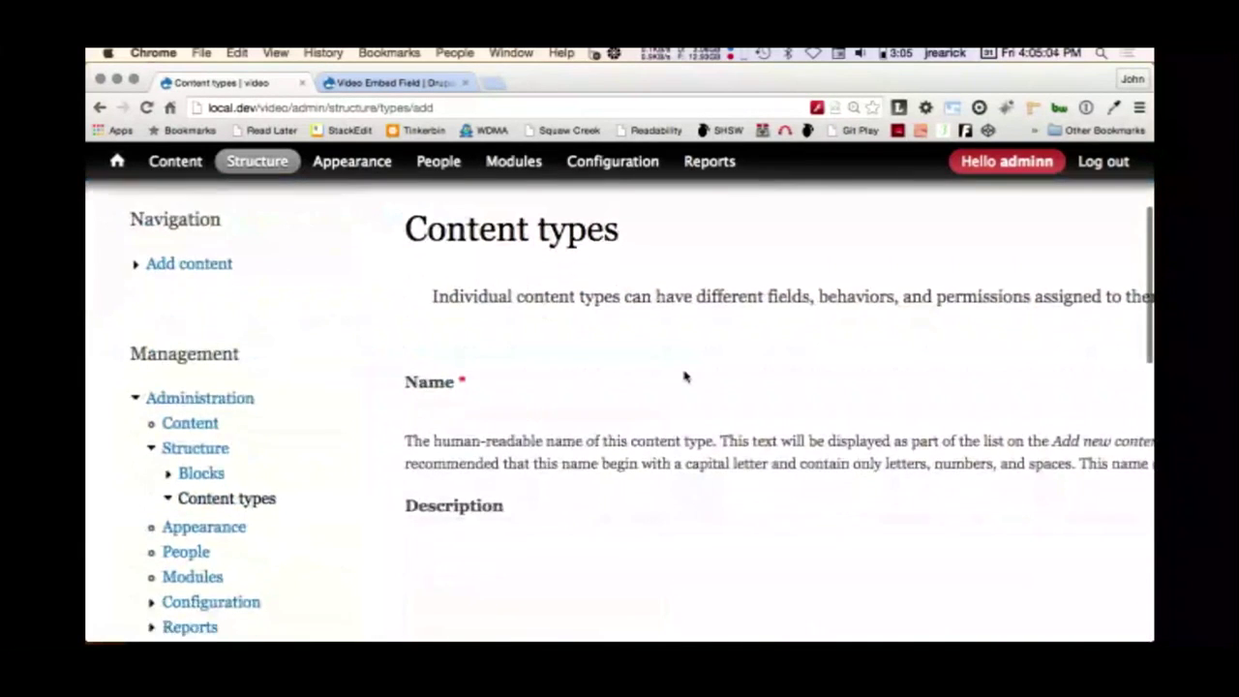
click(599, 374)
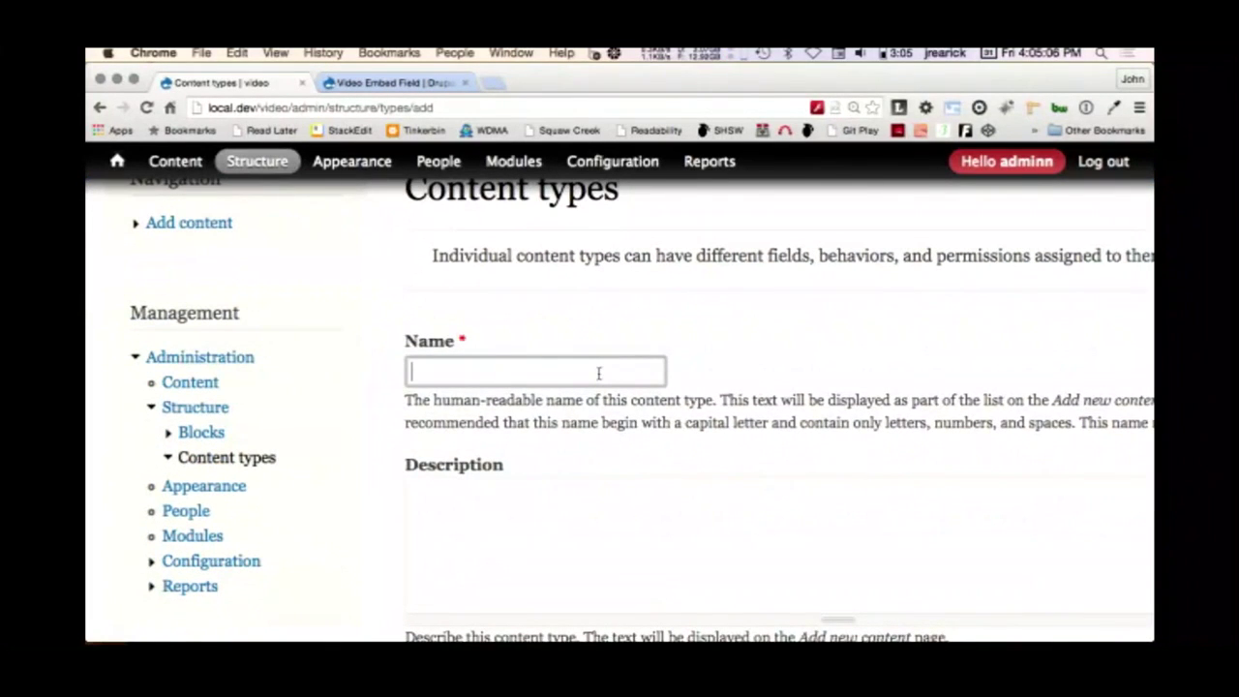
text(video)
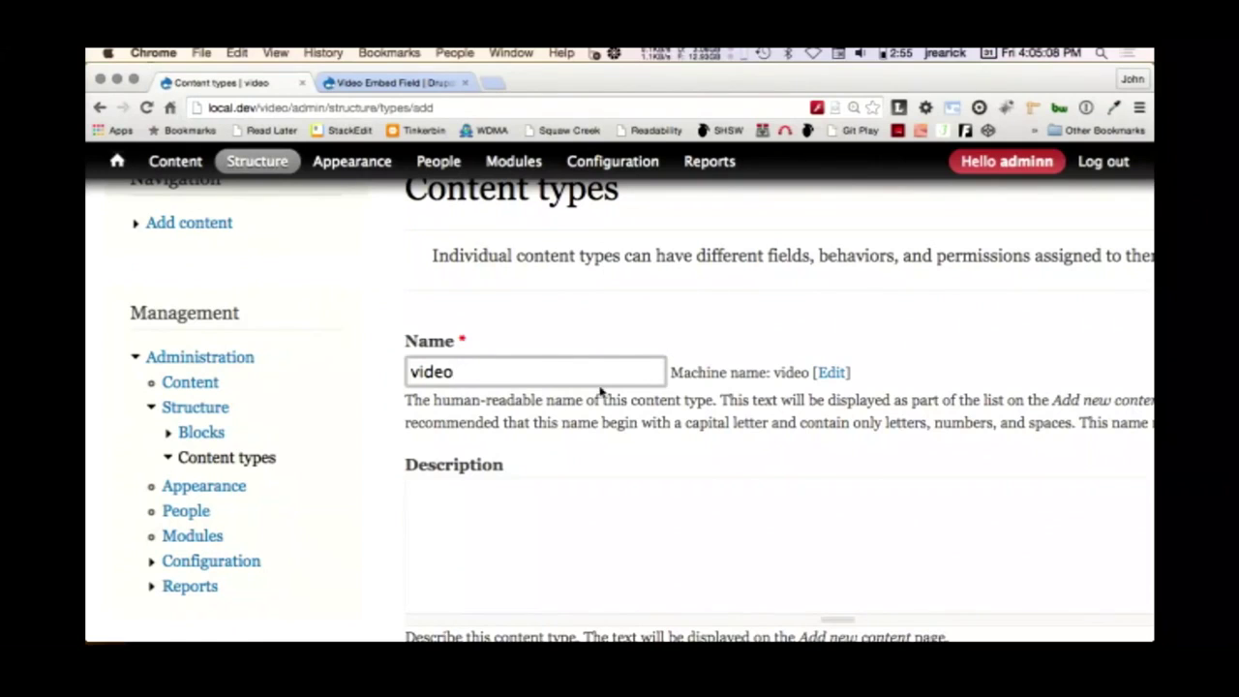
click(512, 530)
text(Videos)
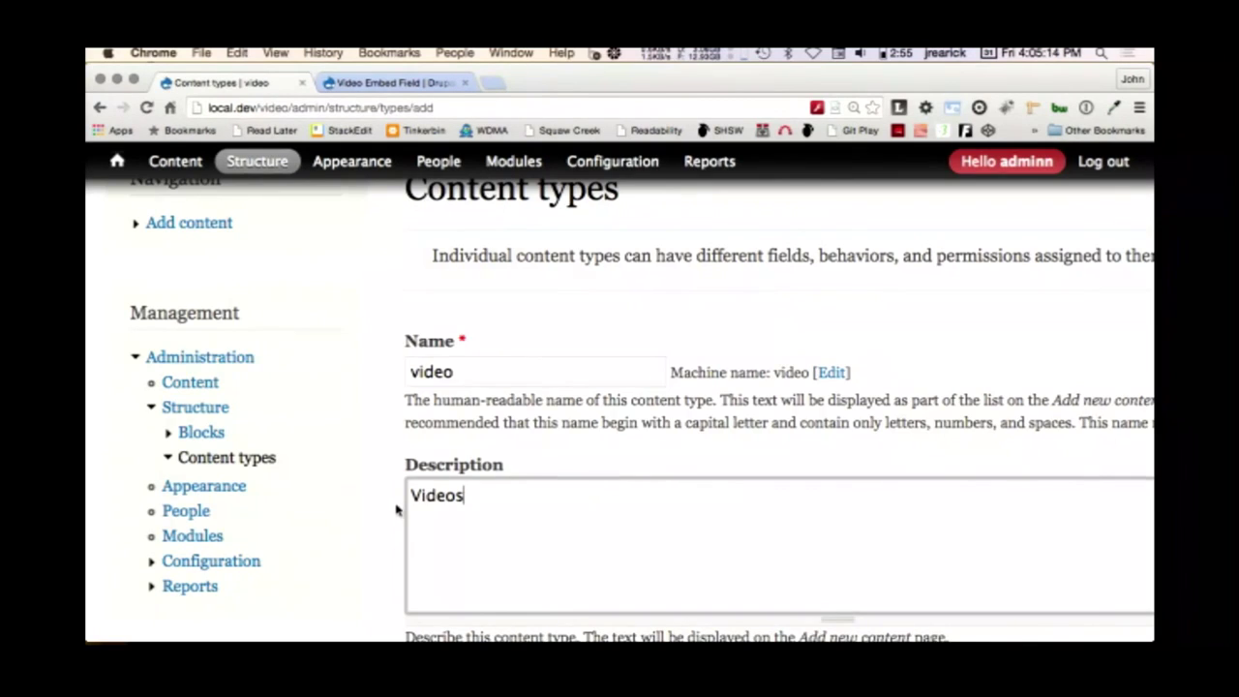
scroll(396, 508, down, 5)
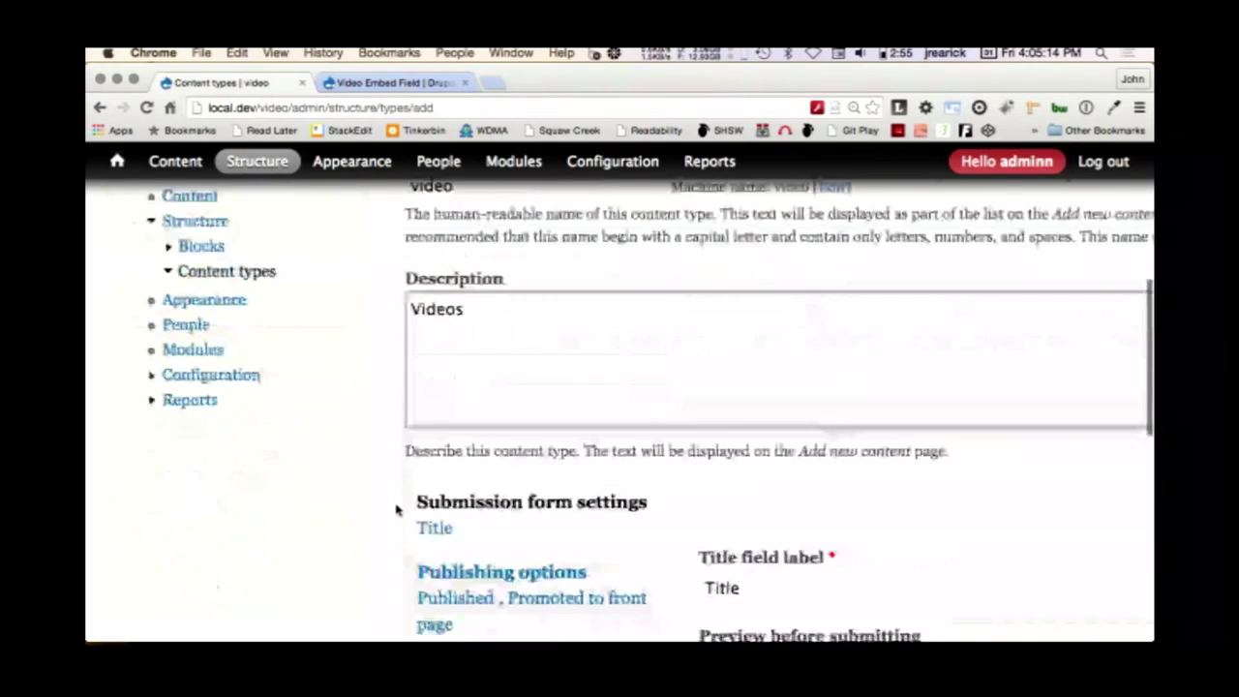
scroll(396, 509, down, 5)
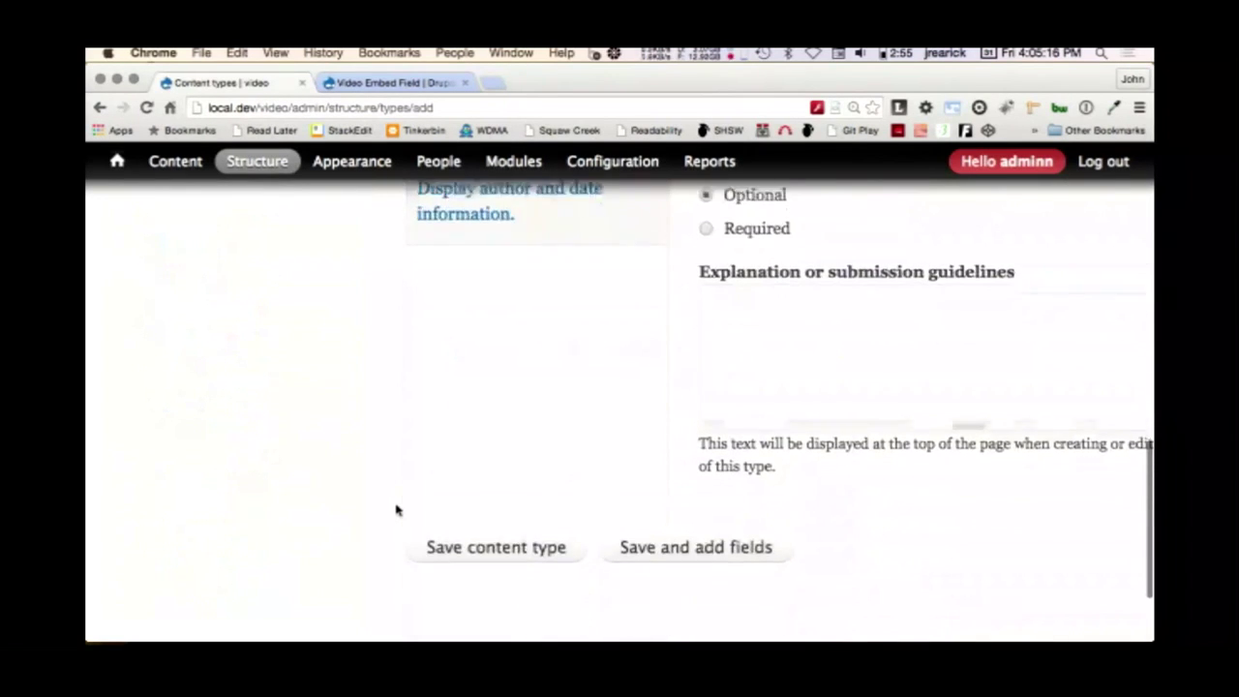
click(655, 487)
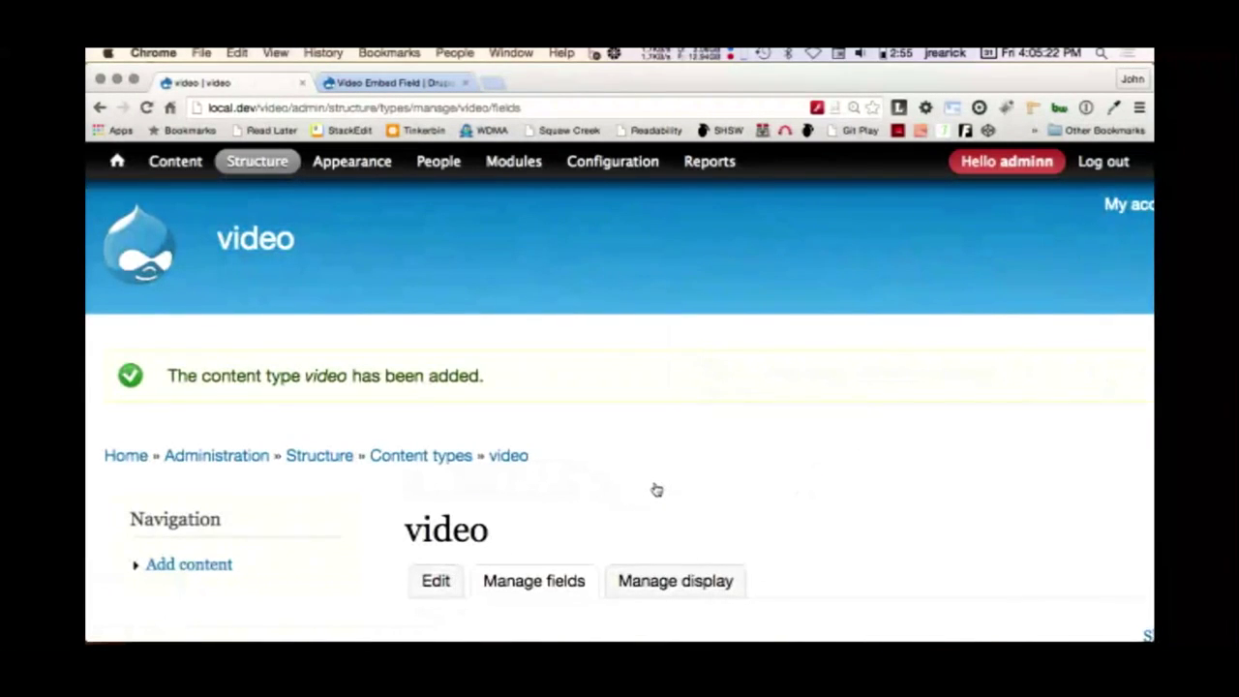
- Define a new field labelled "Video" with the field type Video Embed
scroll(656, 490, down, 8)
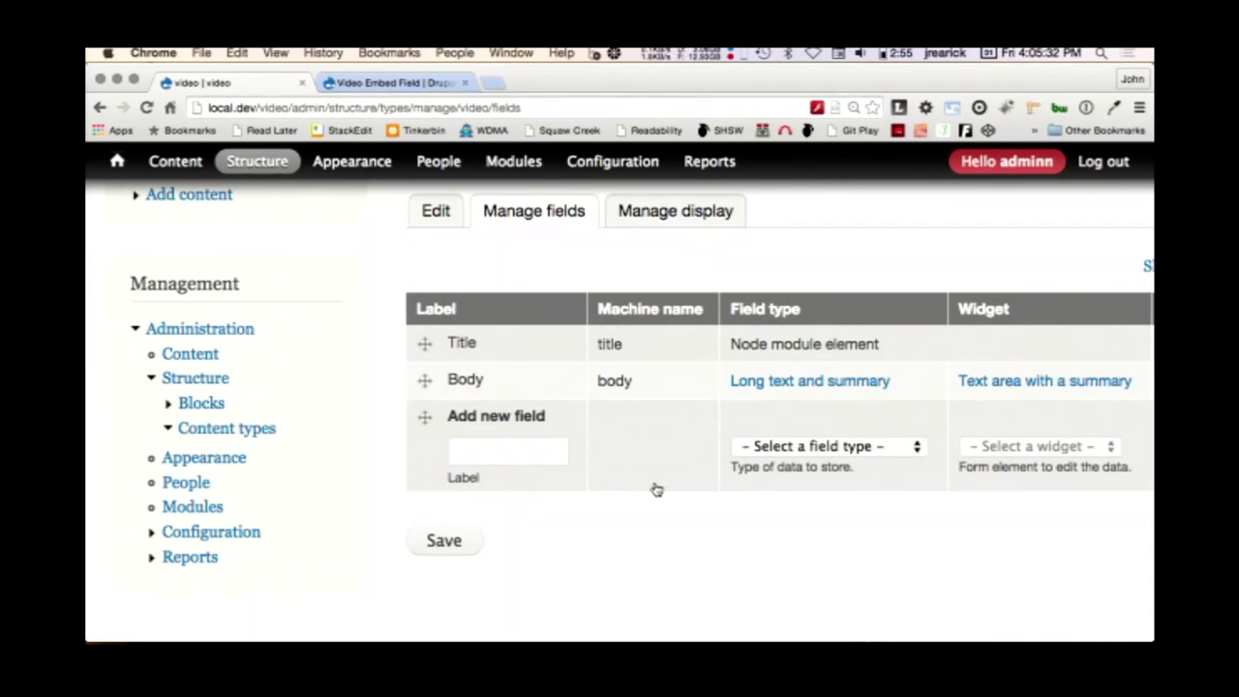
click(510, 448)
text(Video)
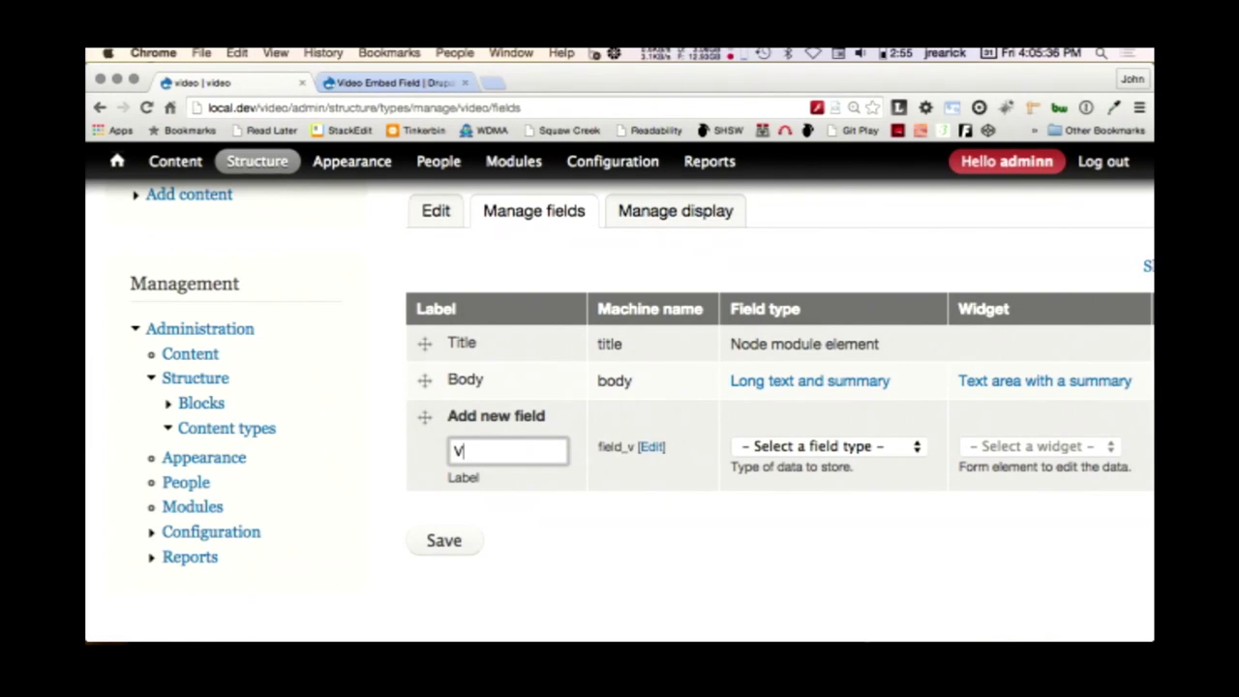
click(748, 447)
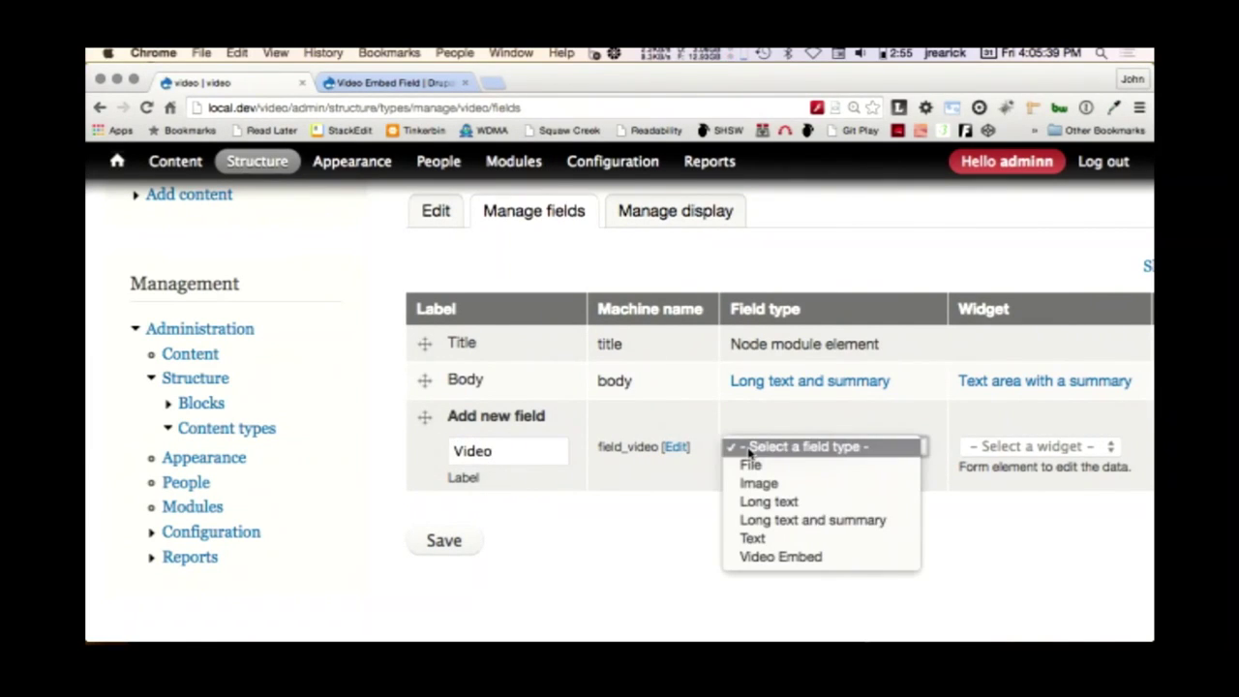
click(864, 561)
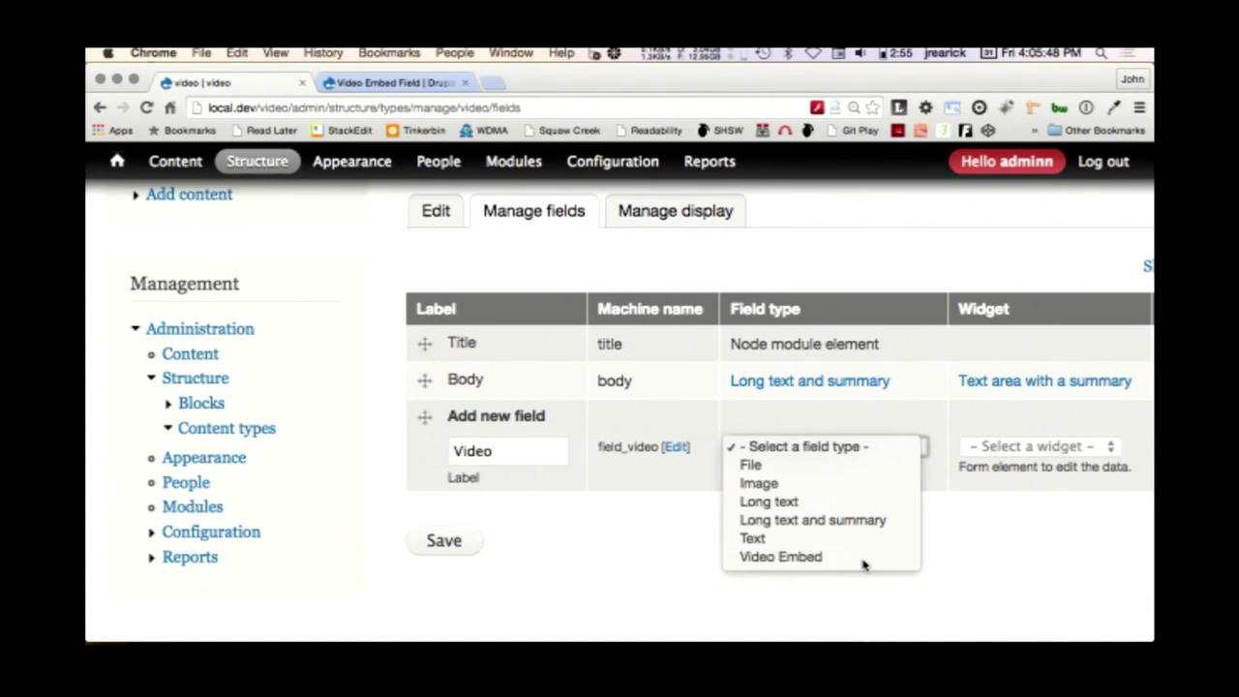
click(874, 449)
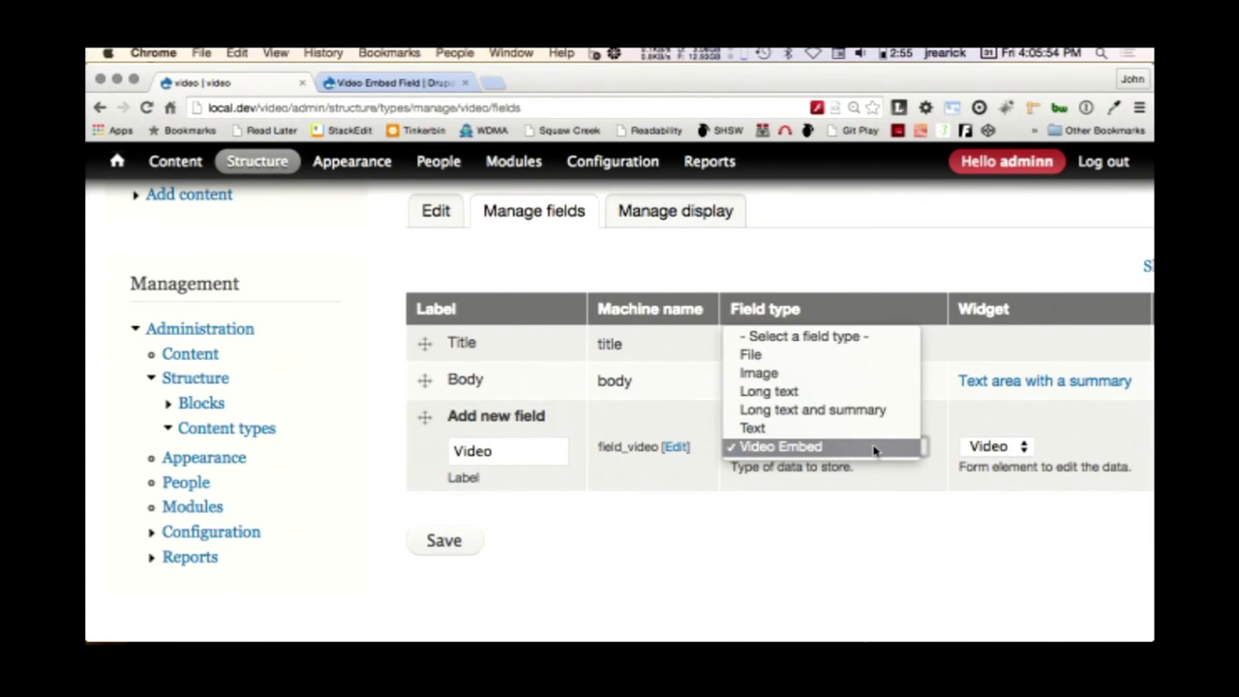
click(871, 534)
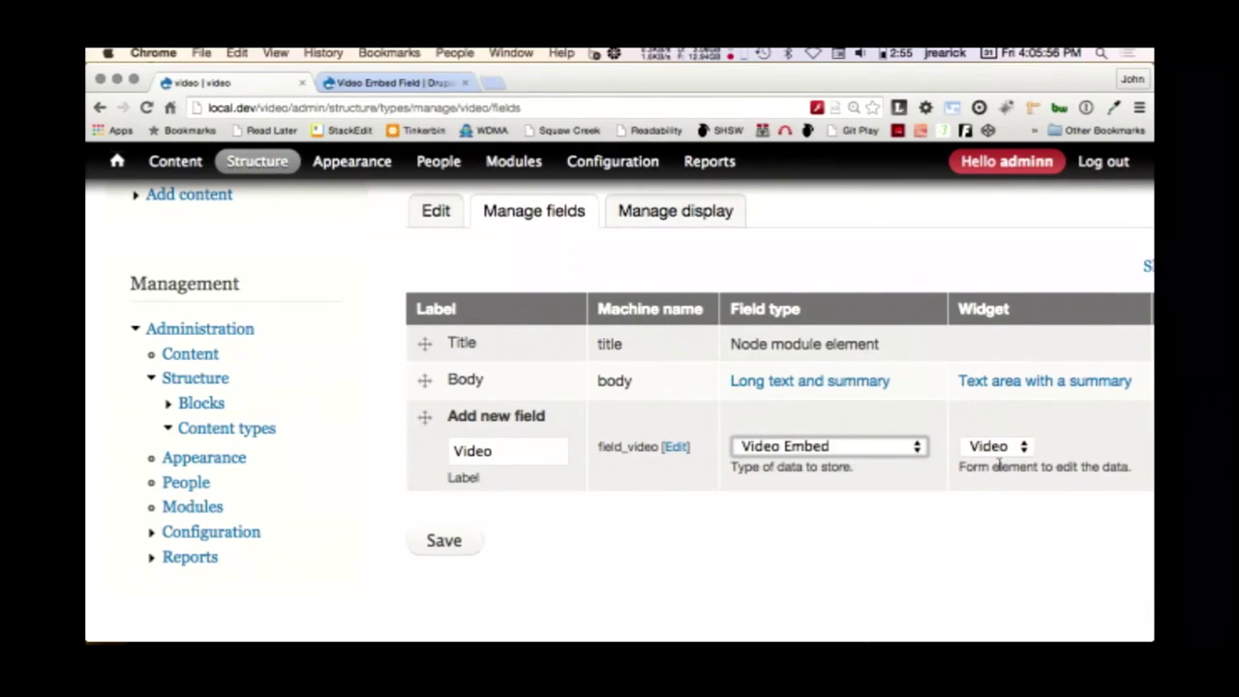
- Keep Video as the new field's widget and save the field to the content type
click(997, 446)
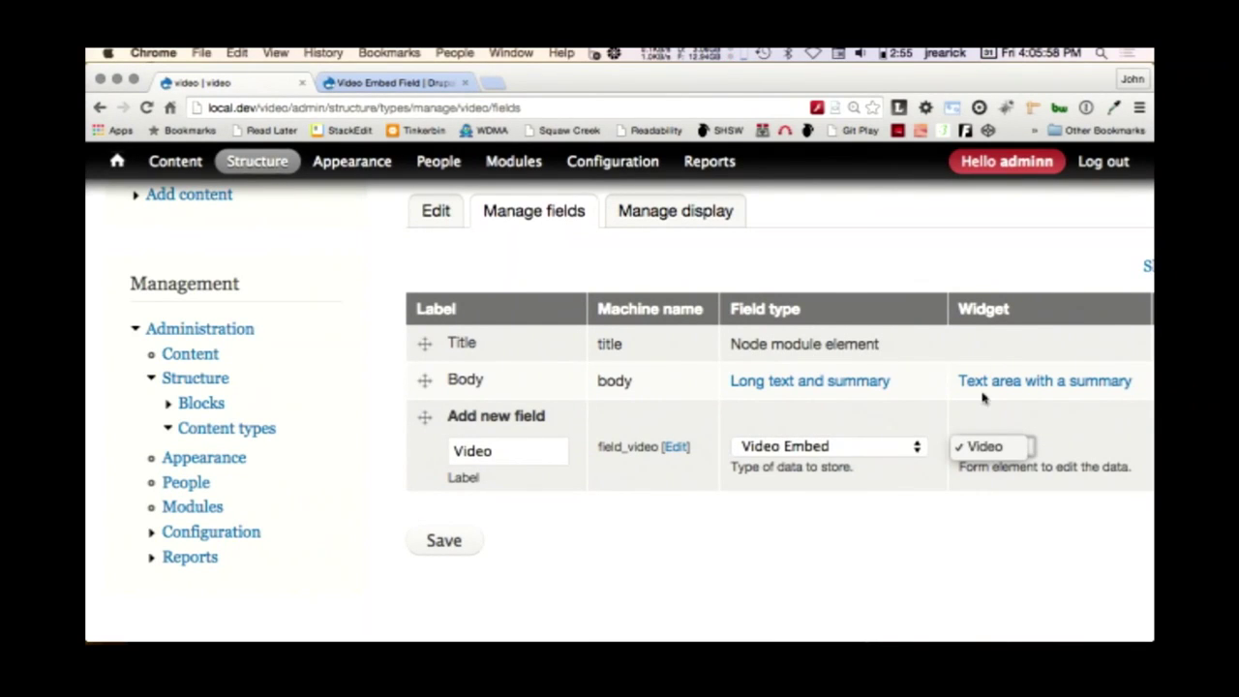
click(1024, 448)
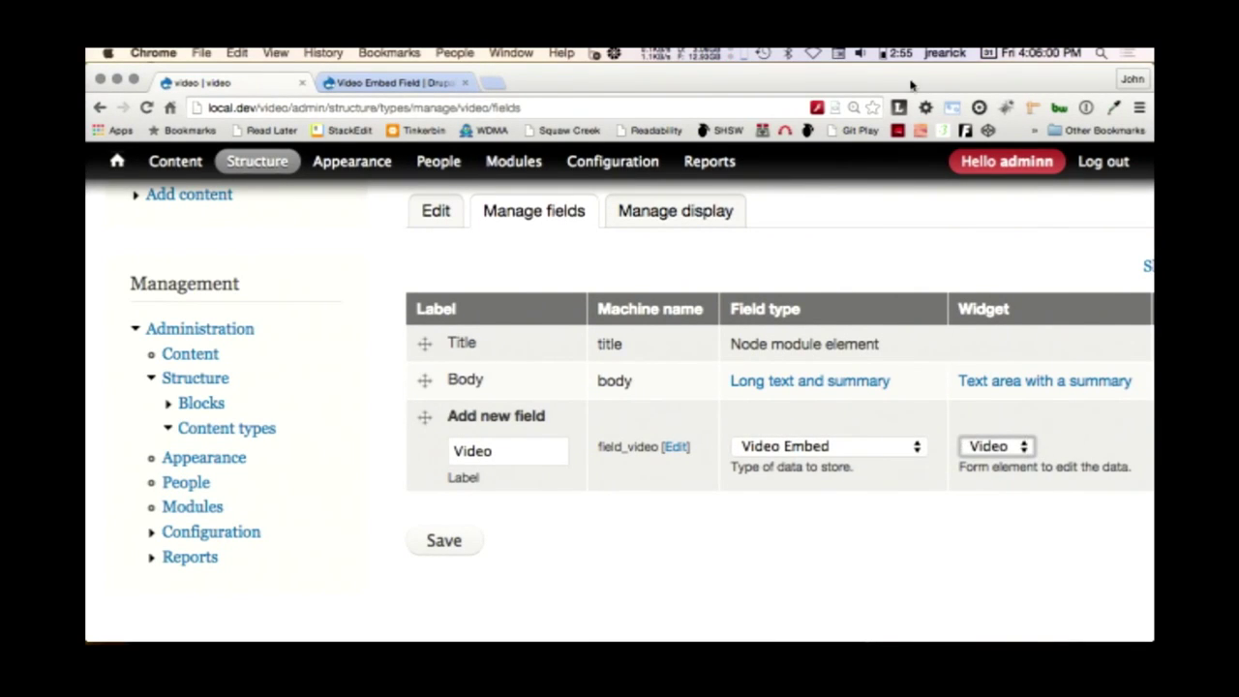
drag(906, 85, 901, 85)
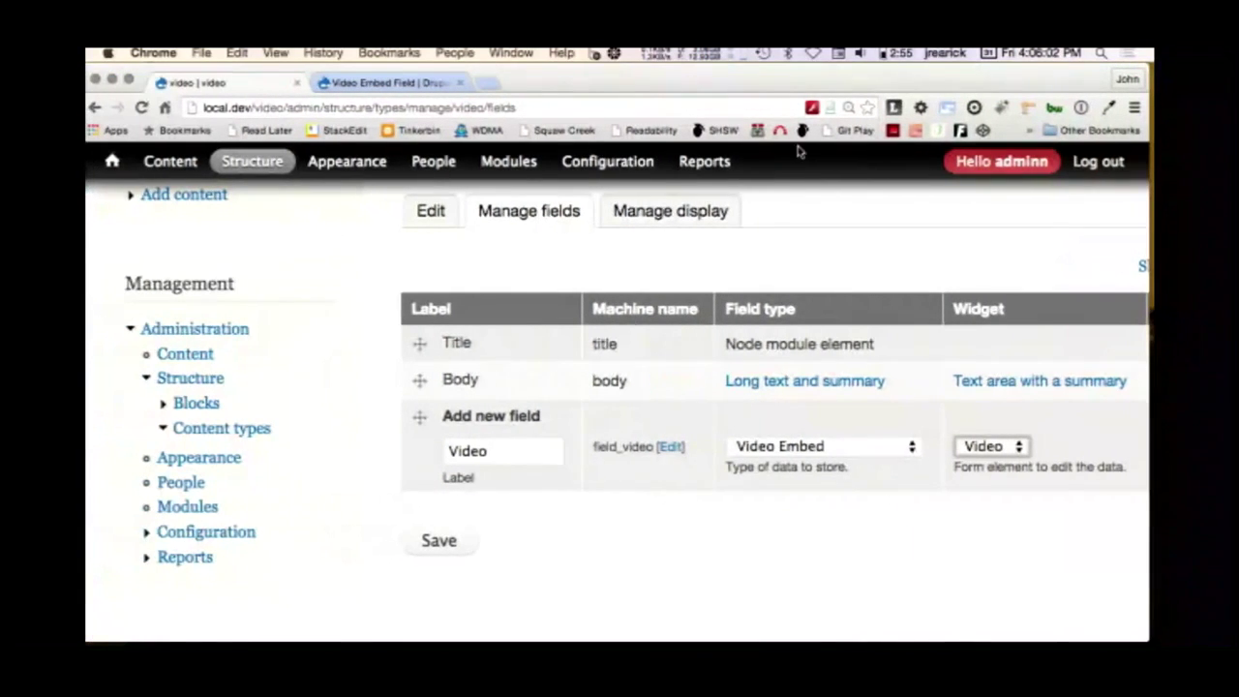
scroll(626, 421, right, 3)
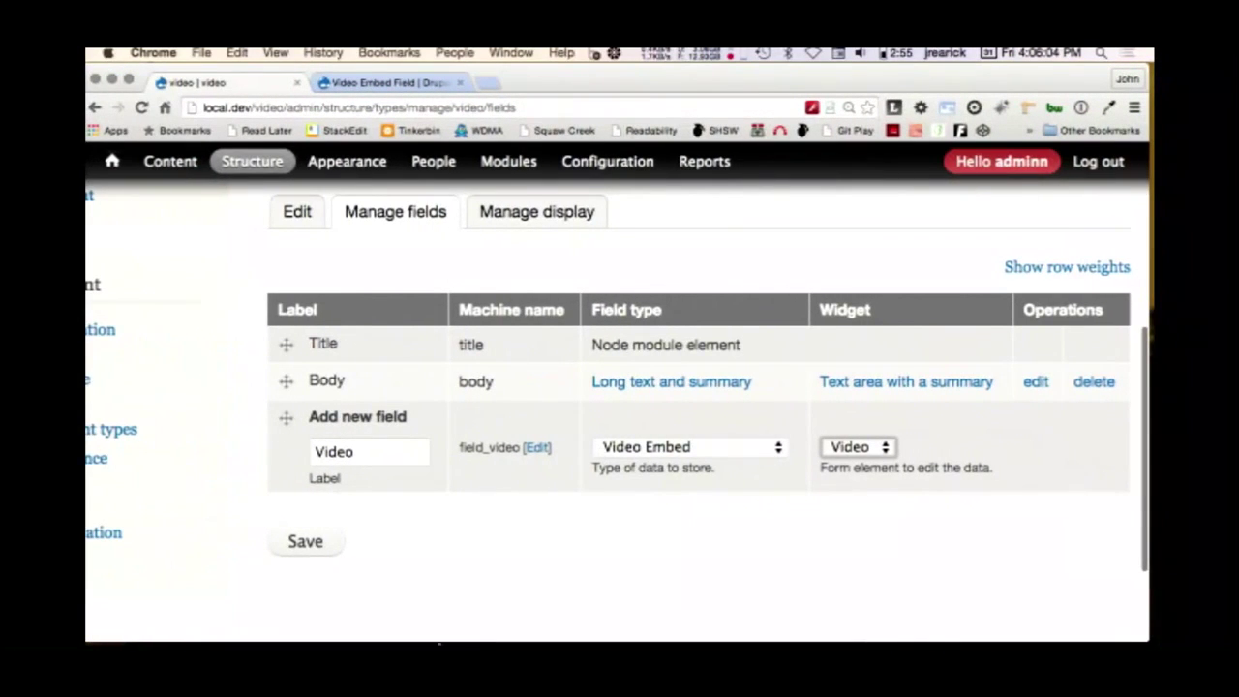
click(305, 541)
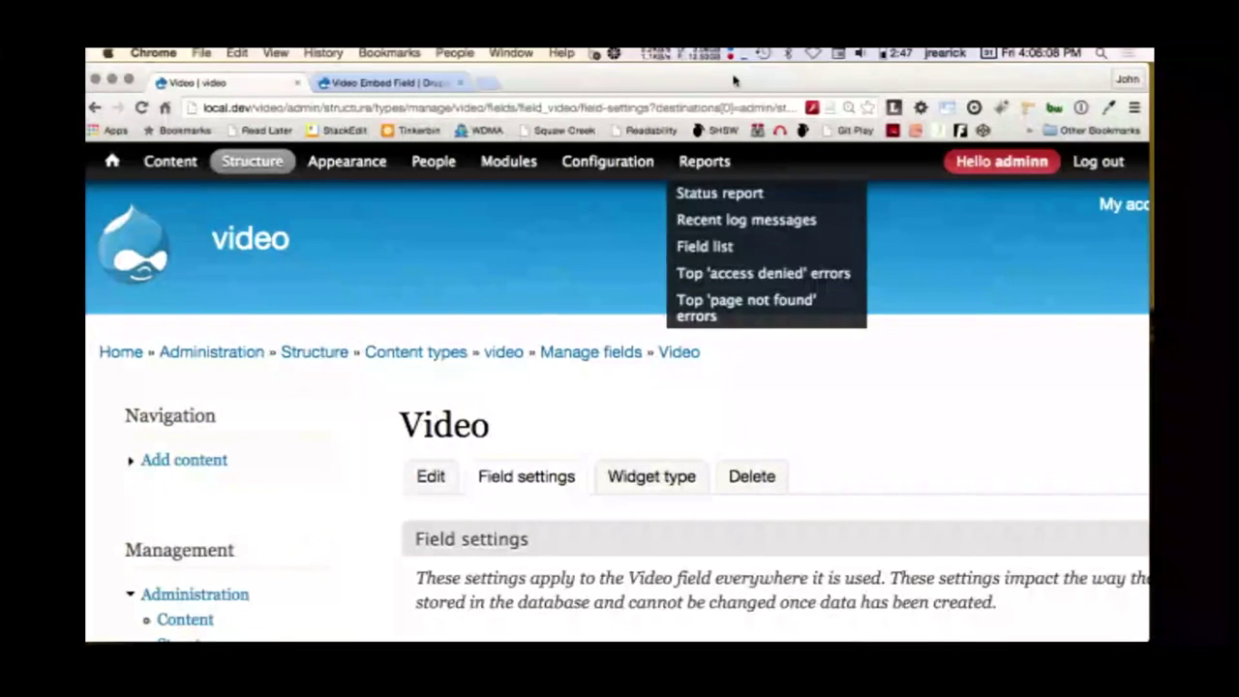
- Save the Video field's field settings without changing them
drag(728, 63, 616, 62)
scroll(830, 434, right, 3)
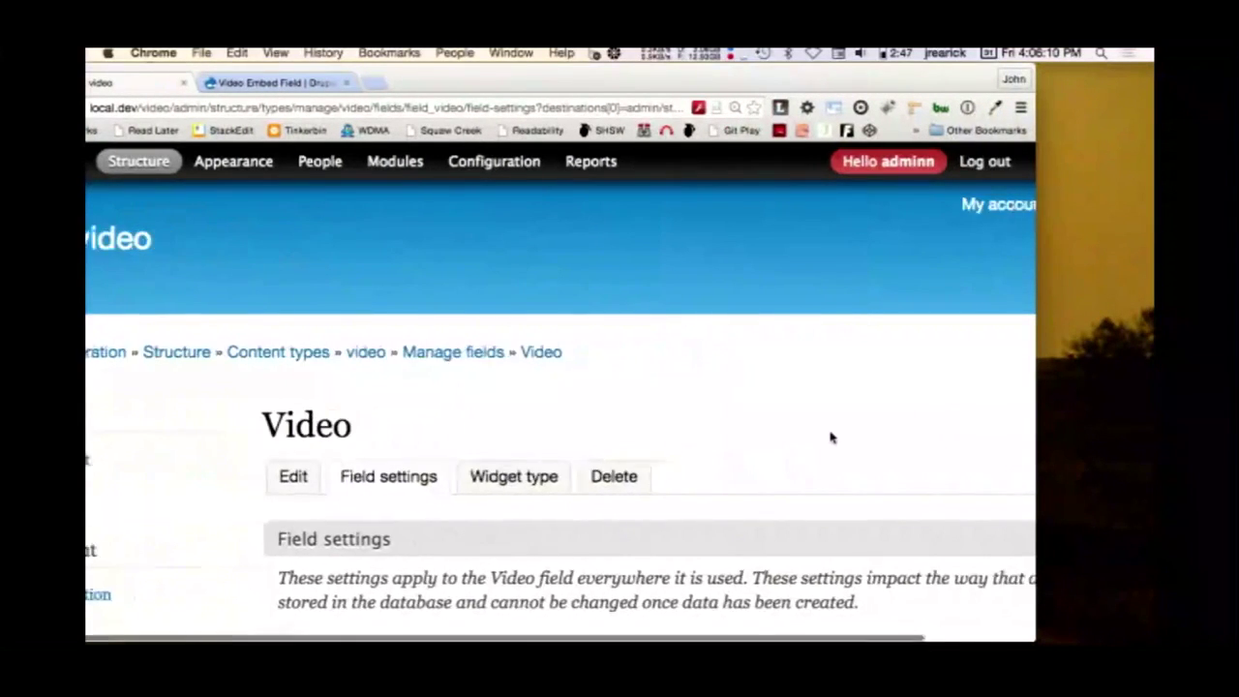
scroll(830, 438, down, 4)
scroll(830, 438, down, 1)
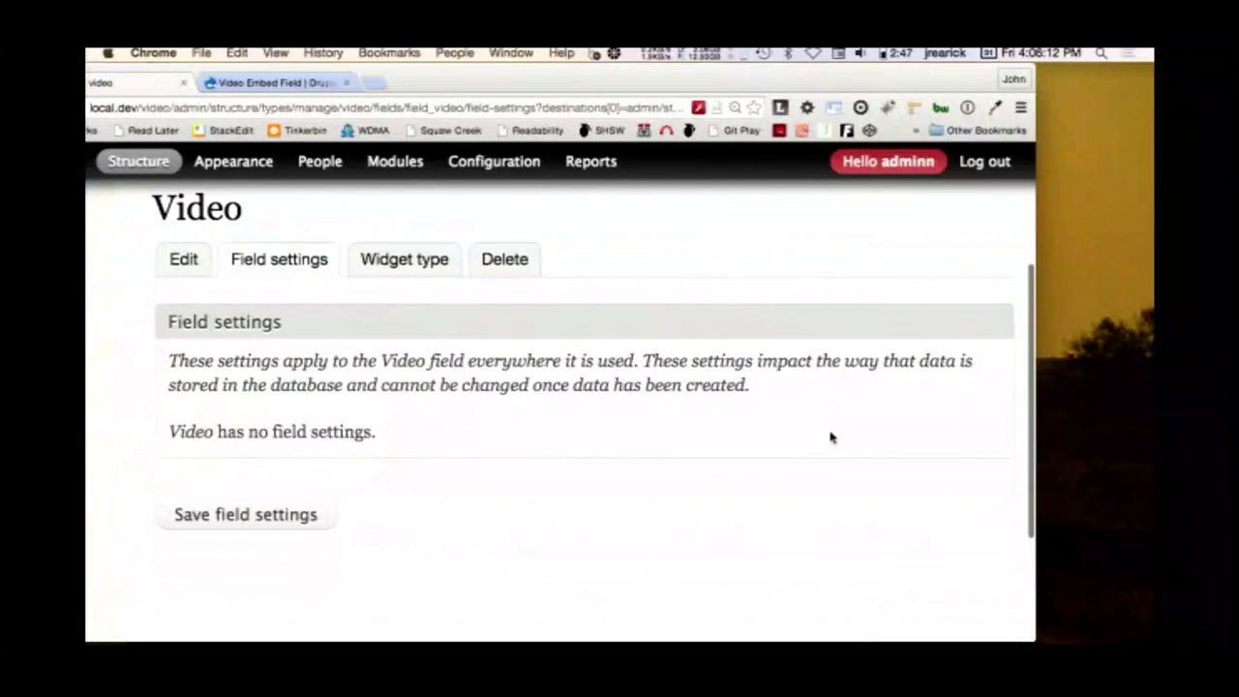
click(286, 516)
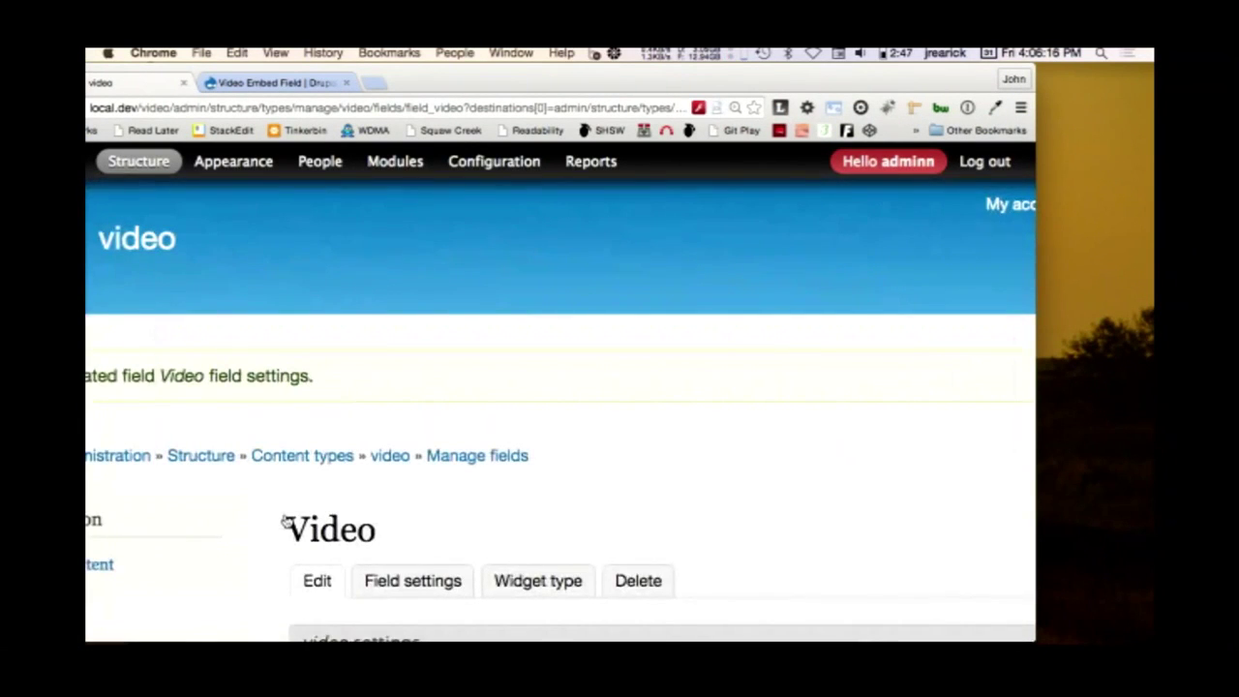
- Enter "Paste in the URL of a YouTube or Vimeo video" as the Video field's help text
scroll(287, 520, down, 5)
scroll(286, 520, down, 2)
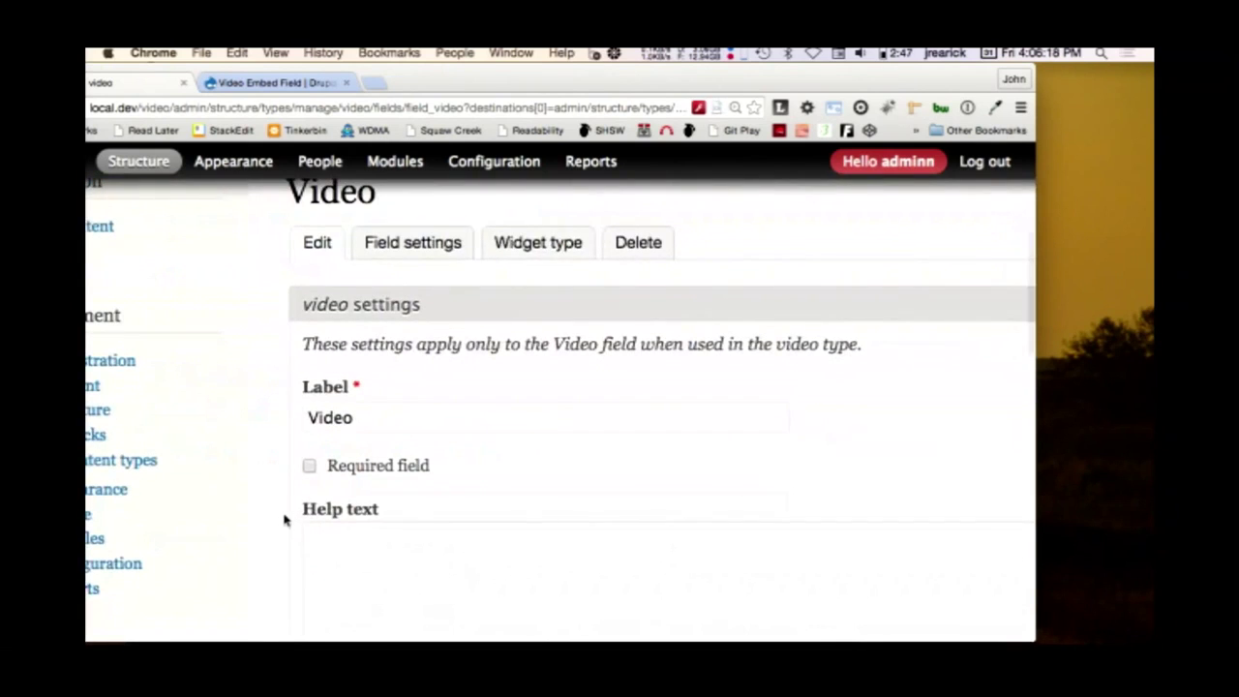
scroll(287, 520, down, 2)
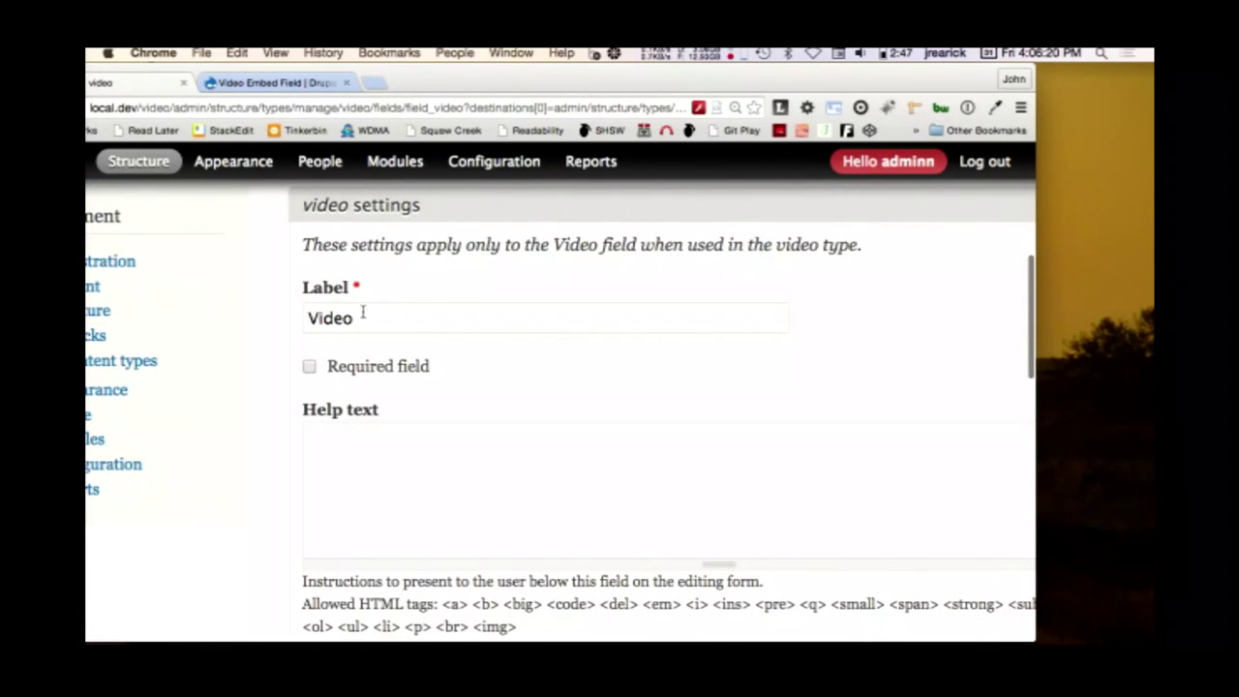
click(348, 449)
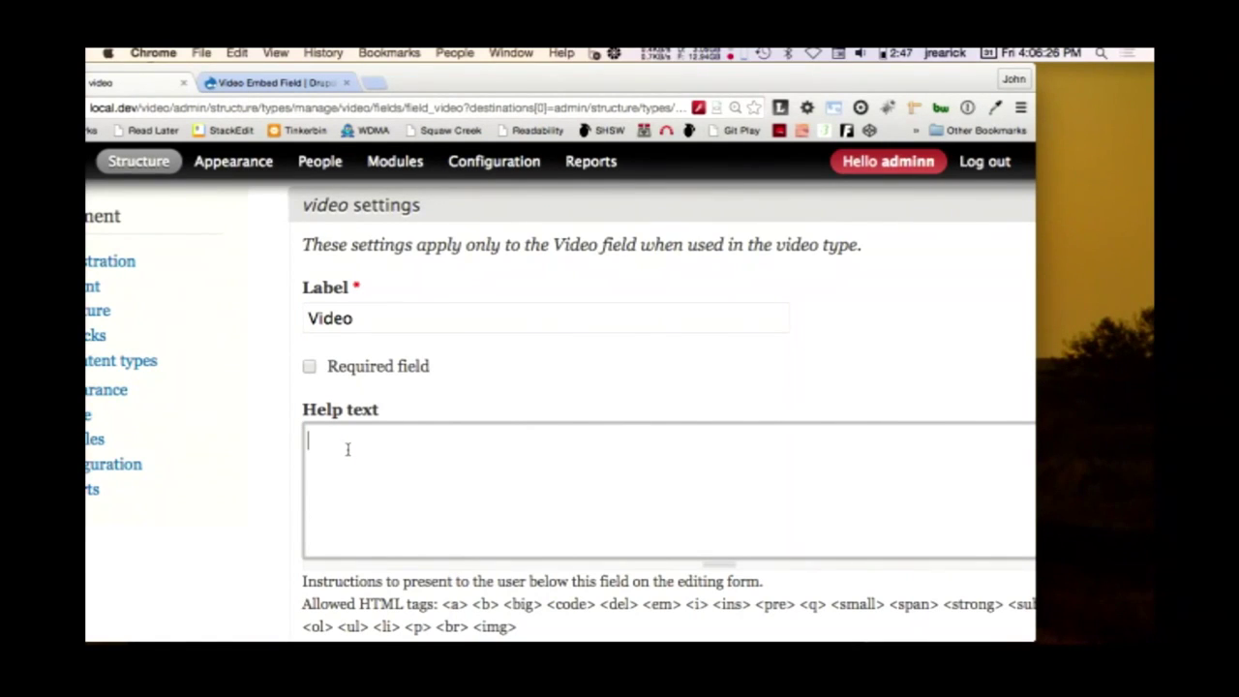
text(P)
text(ate in)
key(BackSpace)
key(BackSpace)
key(BackSpace)
key(BackSpace)
key(BackSpace)
text(ste in a)
key(BackSpace)
text(the URL of a YouTube or Vimeo video)
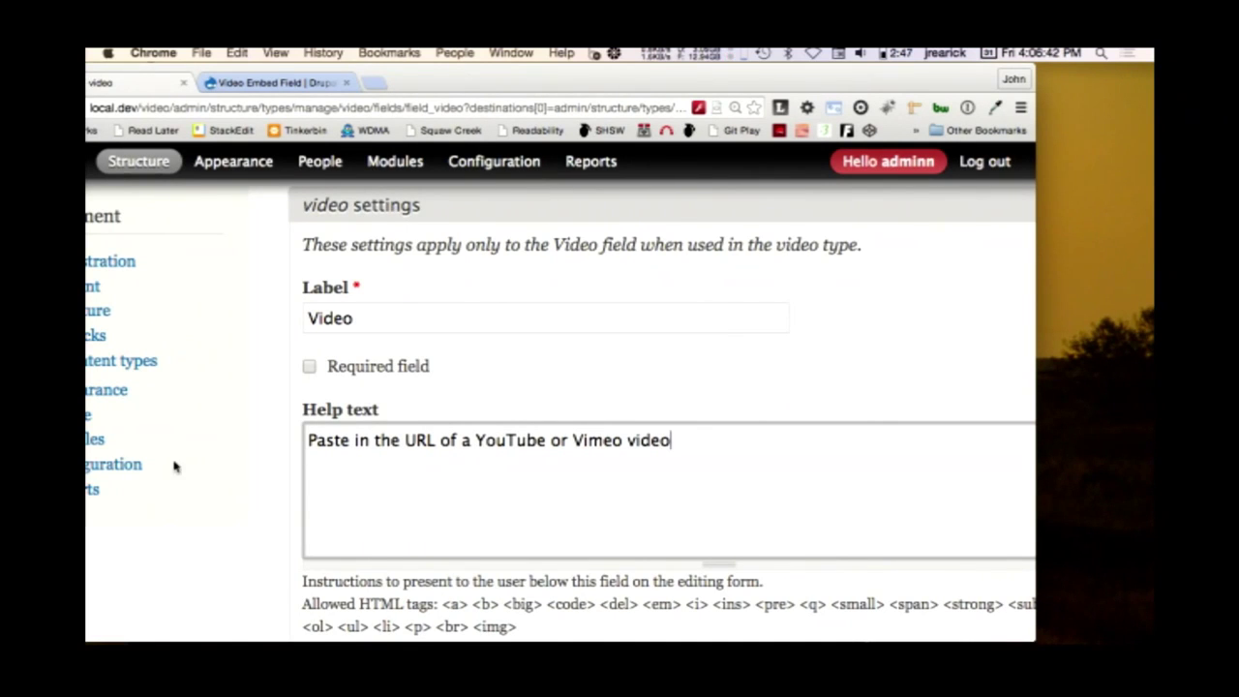
scroll(244, 489, down, 5)
scroll(243, 489, up, 3)
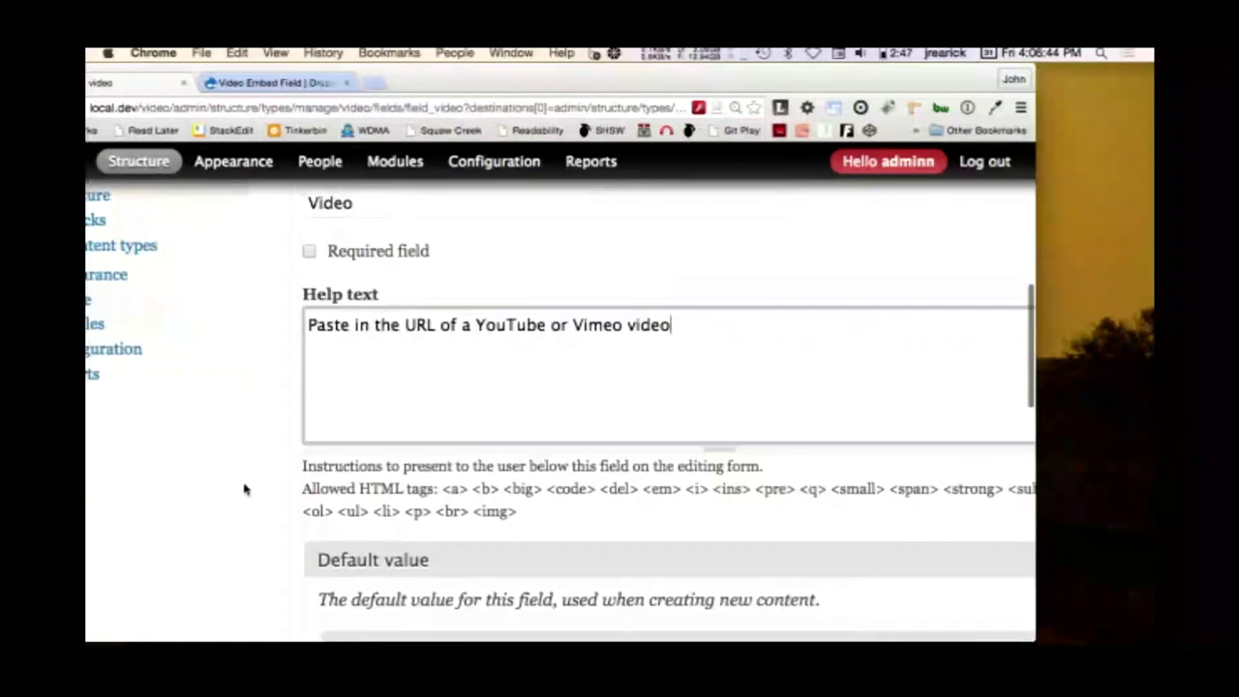
scroll(244, 489, up, 3)
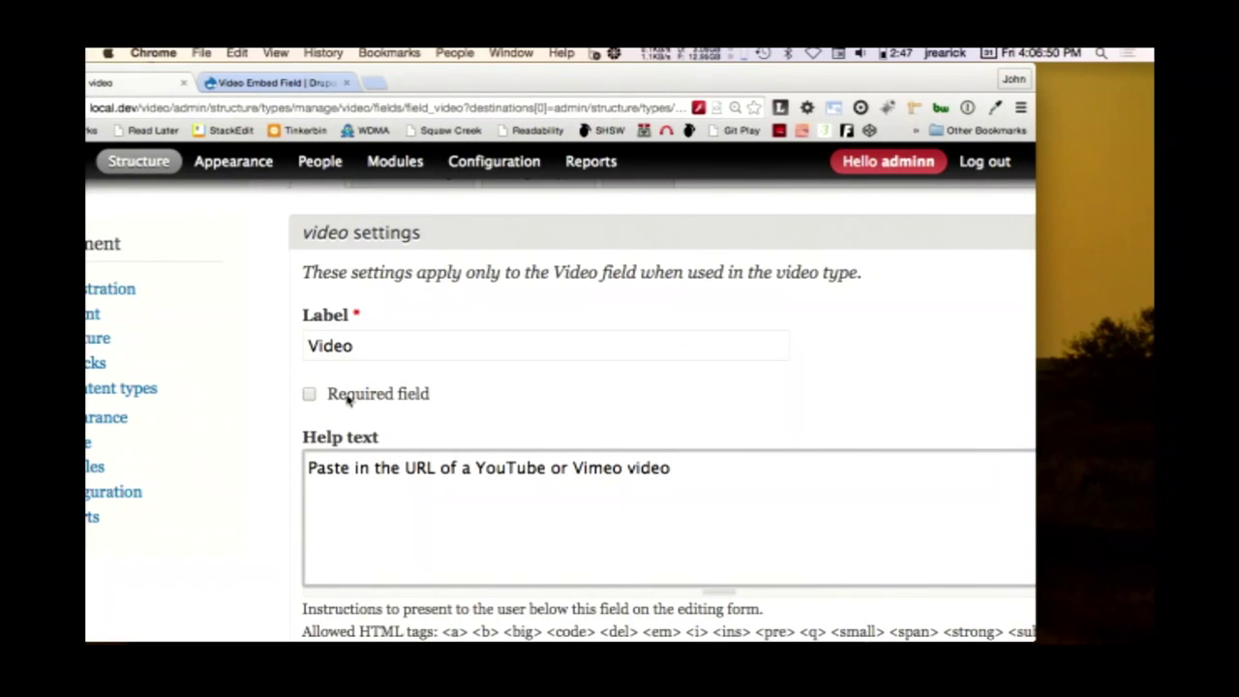
- Make the Video field required and keep both Youtube and Vimeo as its allowed video providers
click(348, 400)
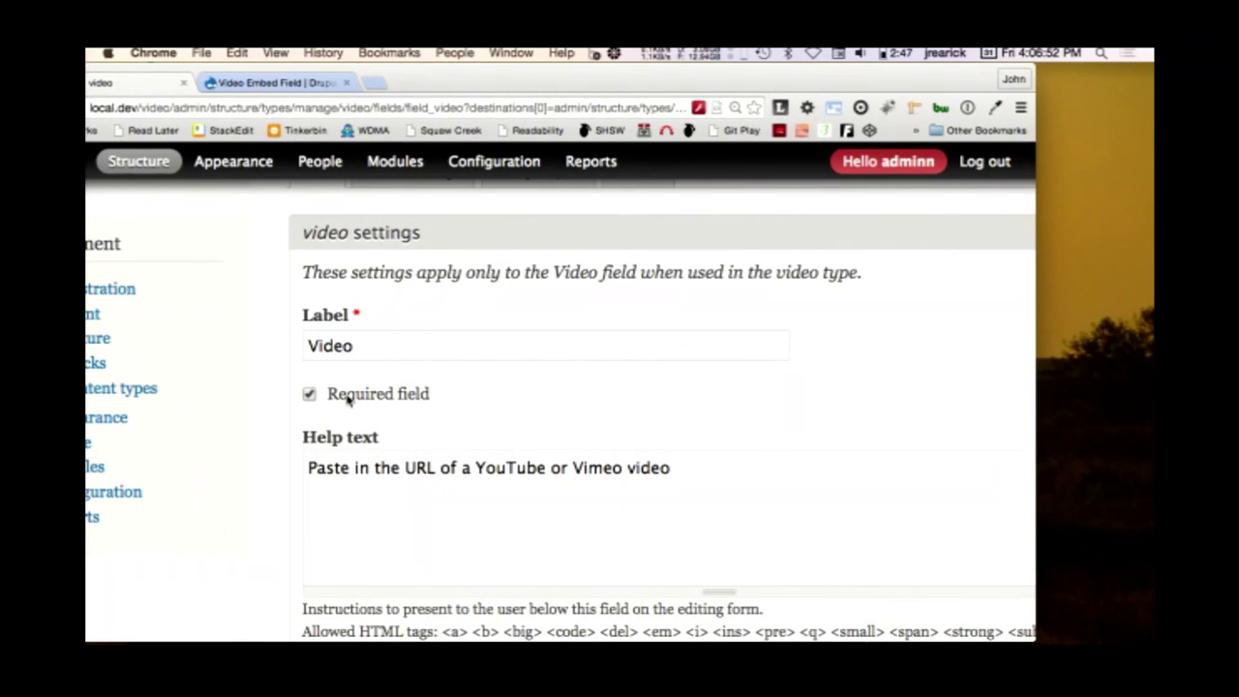
scroll(265, 411, down, 4)
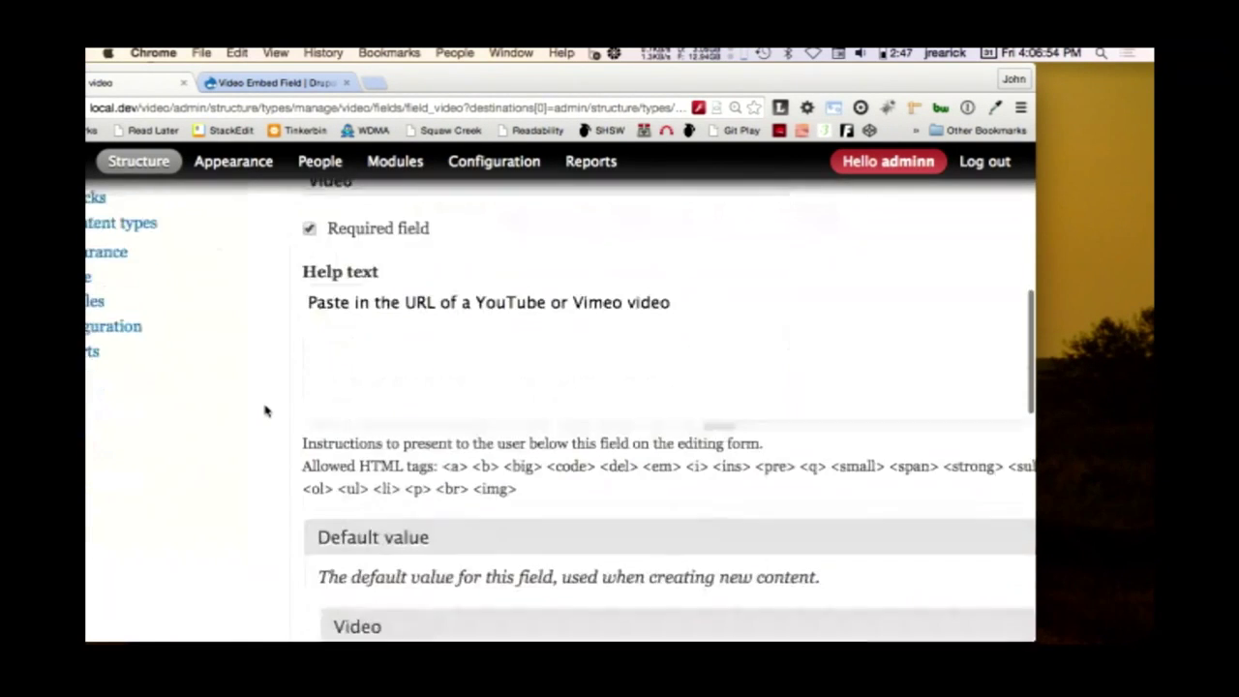
scroll(265, 411, down, 5)
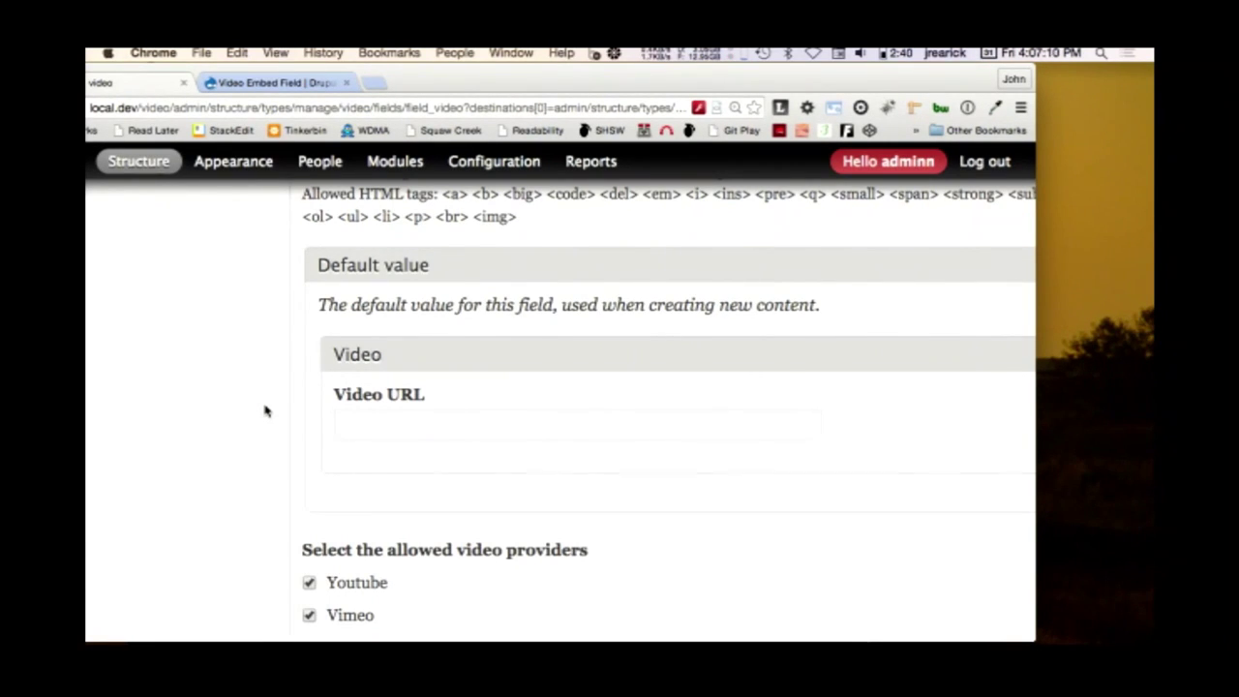
scroll(266, 412, down, 5)
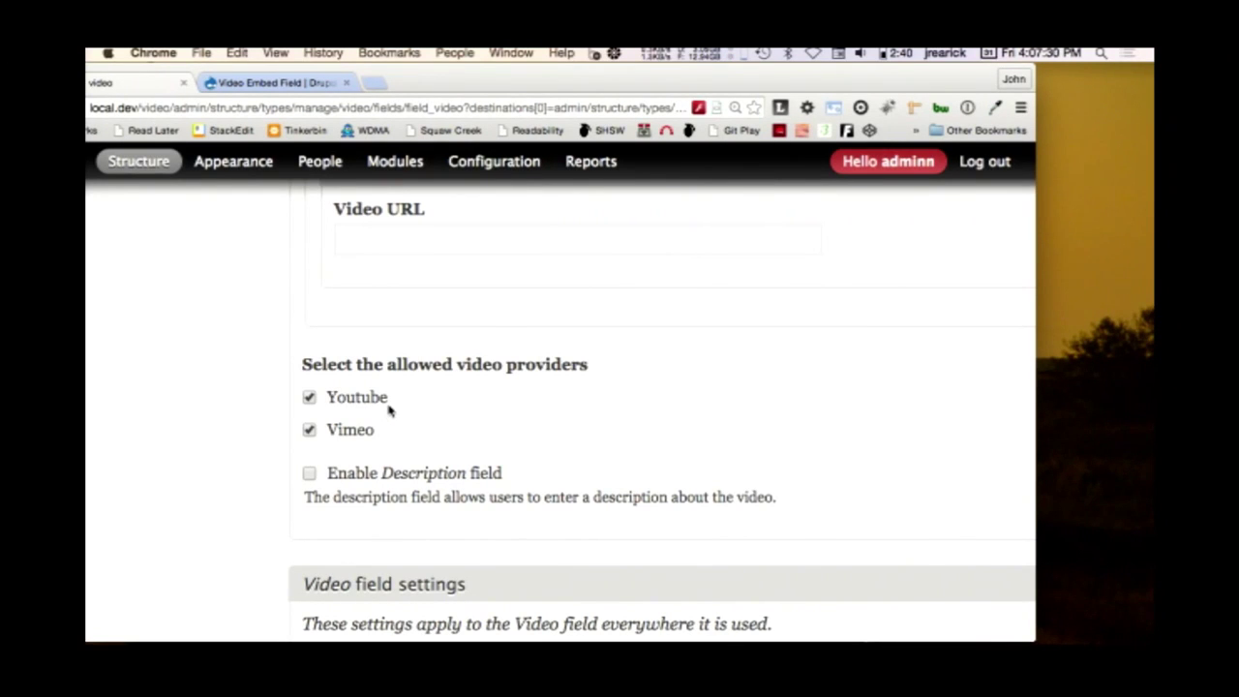
click(364, 400)
scroll(644, 433, down, 2)
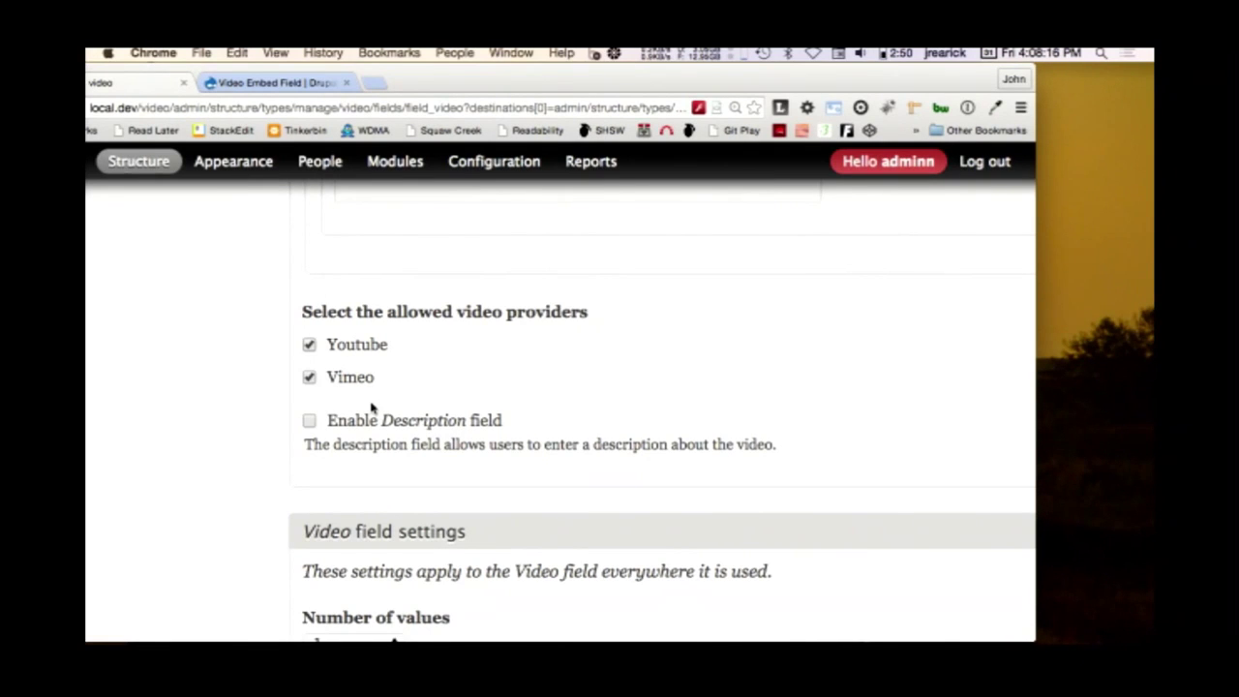
scroll(218, 413, down, 5)
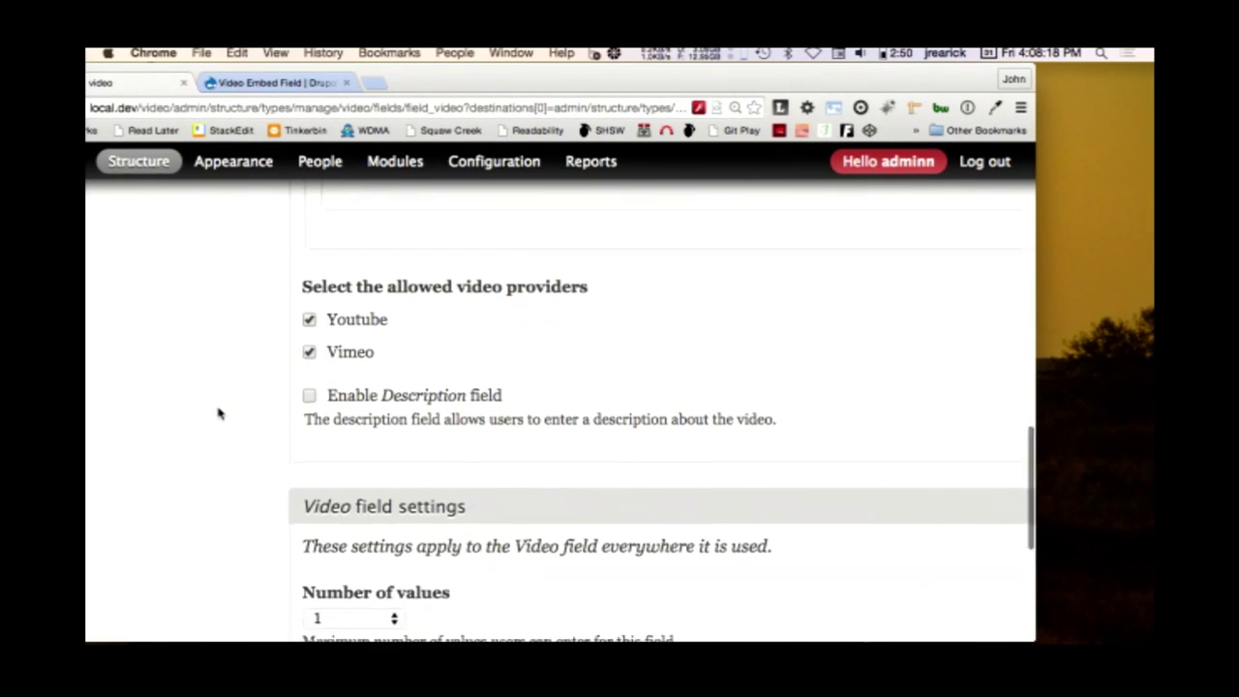
- Keep the Video field's number of values at 1 and save the field settings
click(369, 467)
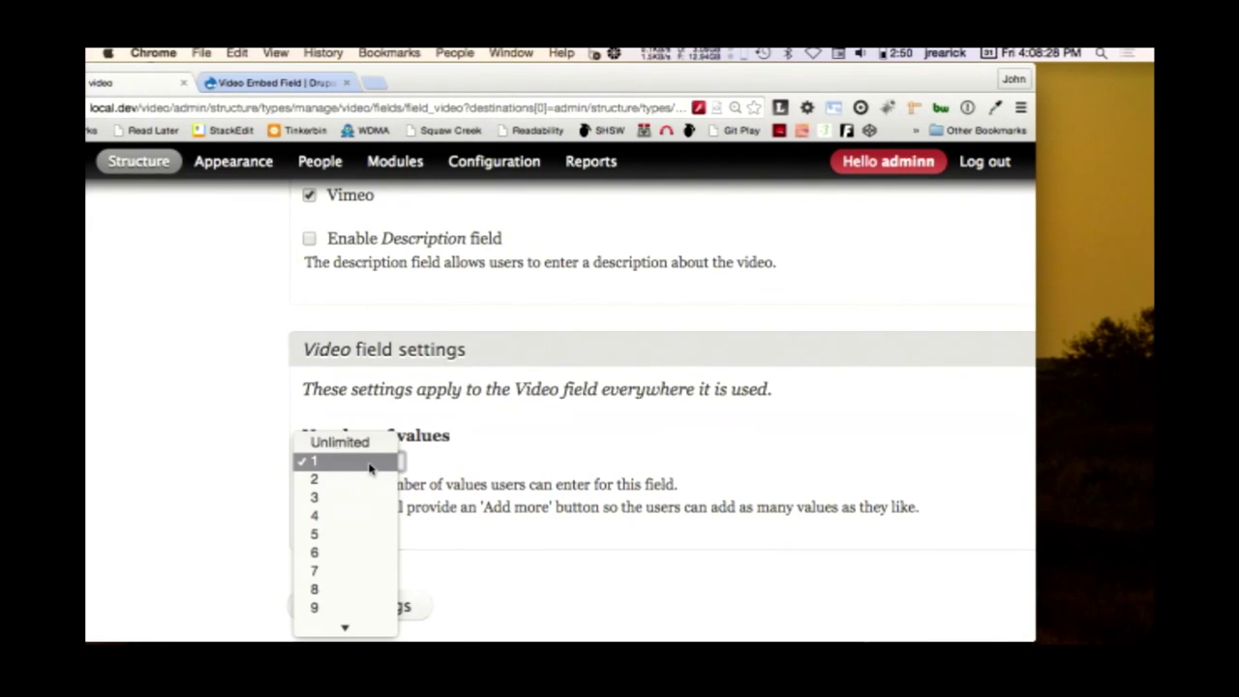
click(222, 460)
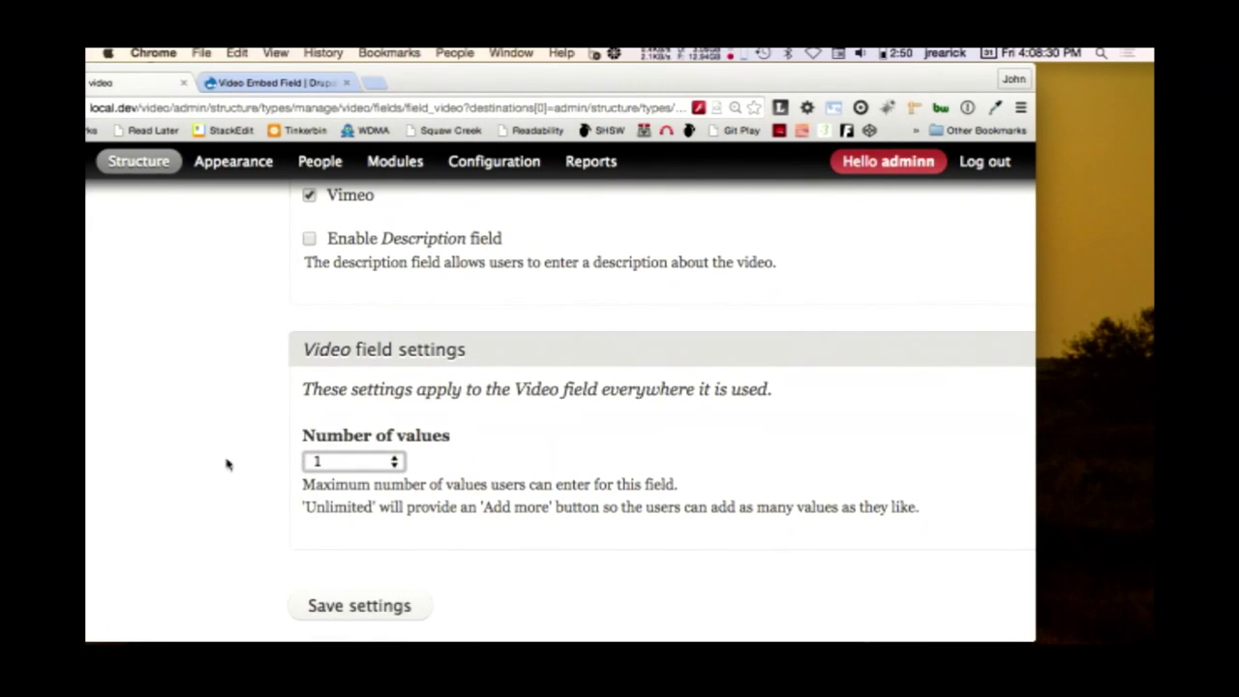
click(350, 608)
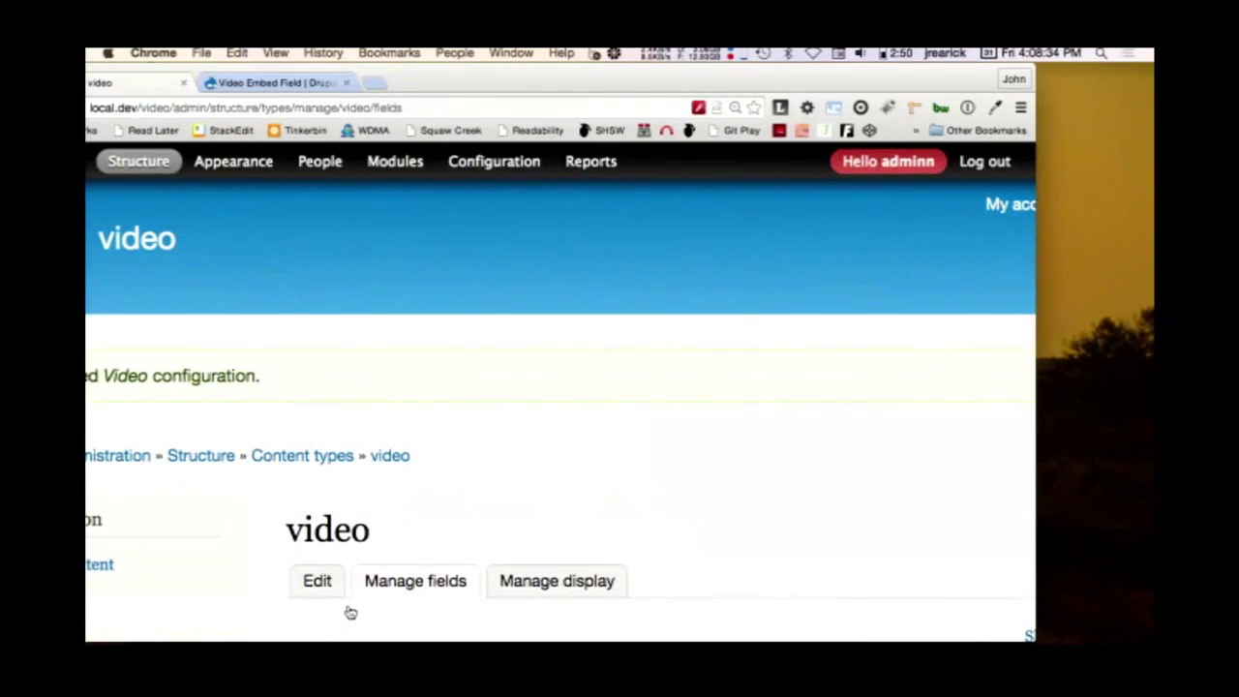
- Bring the "CIDUG Presentation Outline for Video in Drupal" Google Docs window forward and place it over the Drupal site
mouse_move(166, 165)
key(super+Tab)
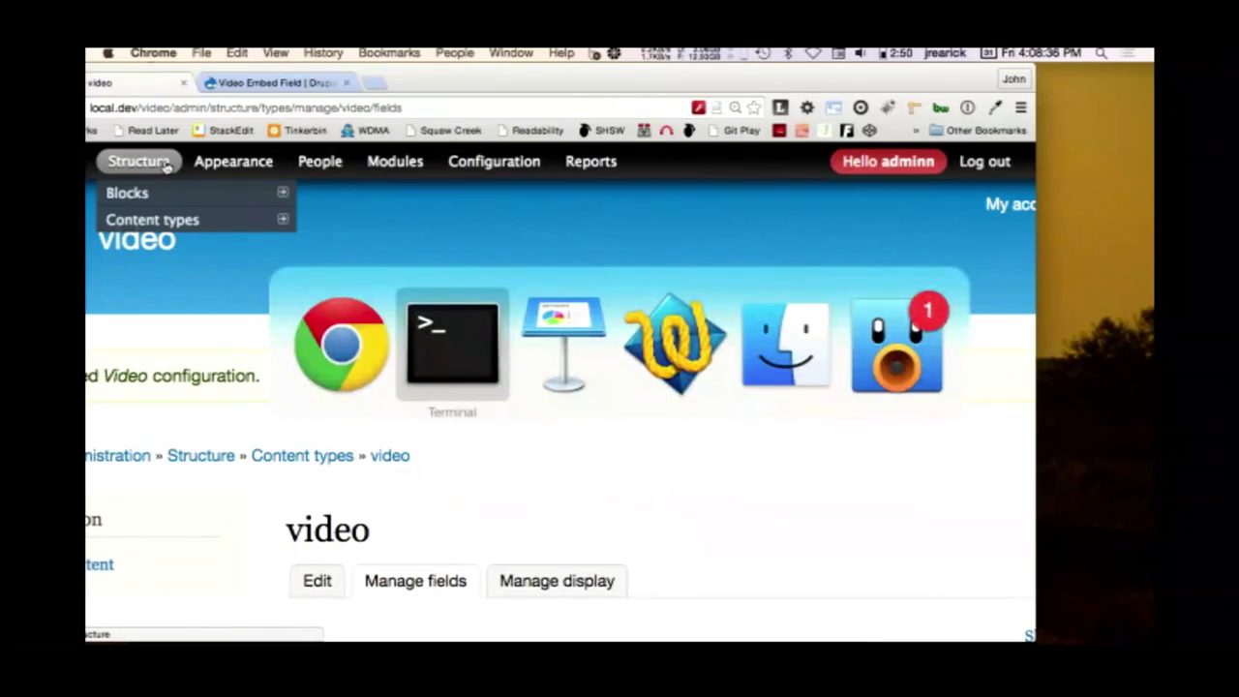
key(super+shift+Tab)
click(510, 52)
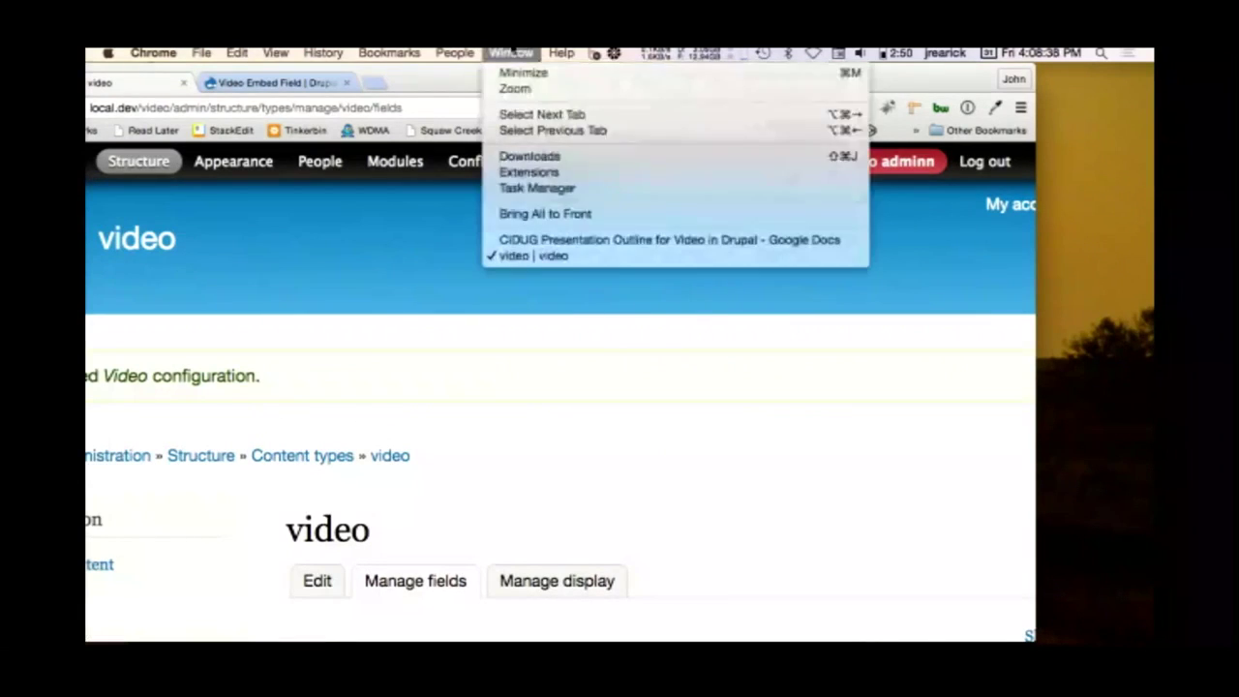
click(530, 240)
drag(468, 91, 547, 199)
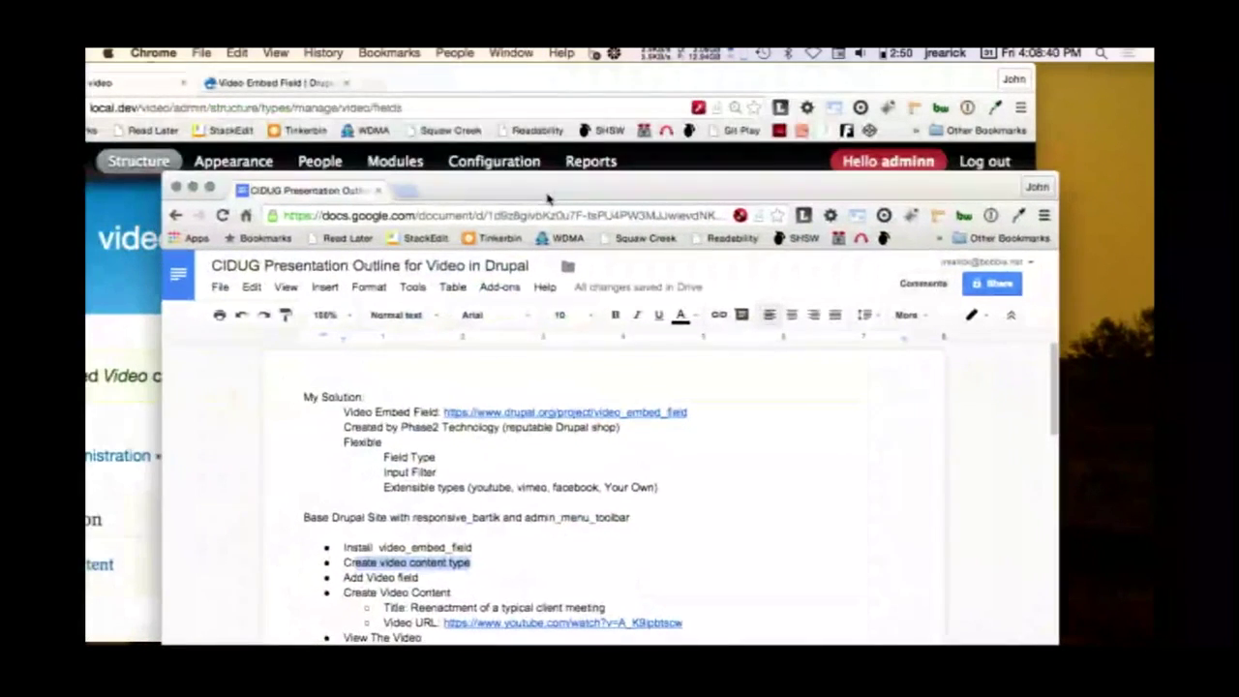
- Copy the URL of the YouTube link listed under "Create Video Content" in the outline
scroll(522, 528, down, 3)
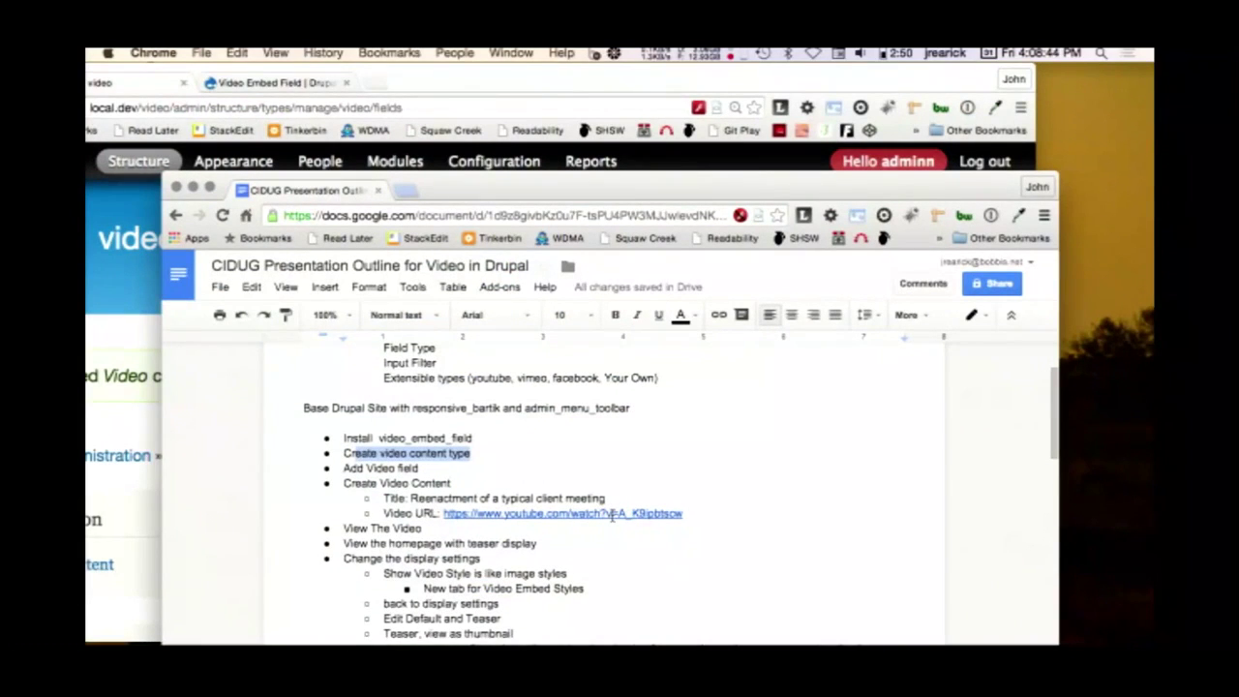
right_click(612, 515)
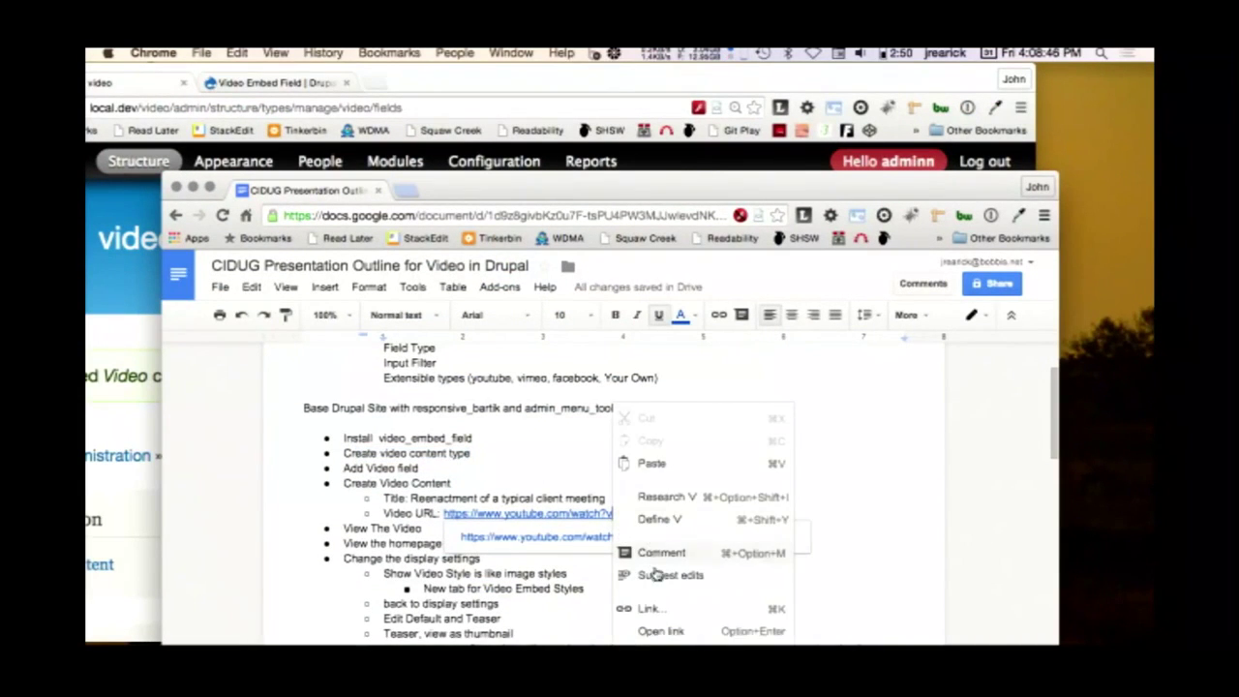
mouse_move(656, 640)
drag(607, 192, 616, 86)
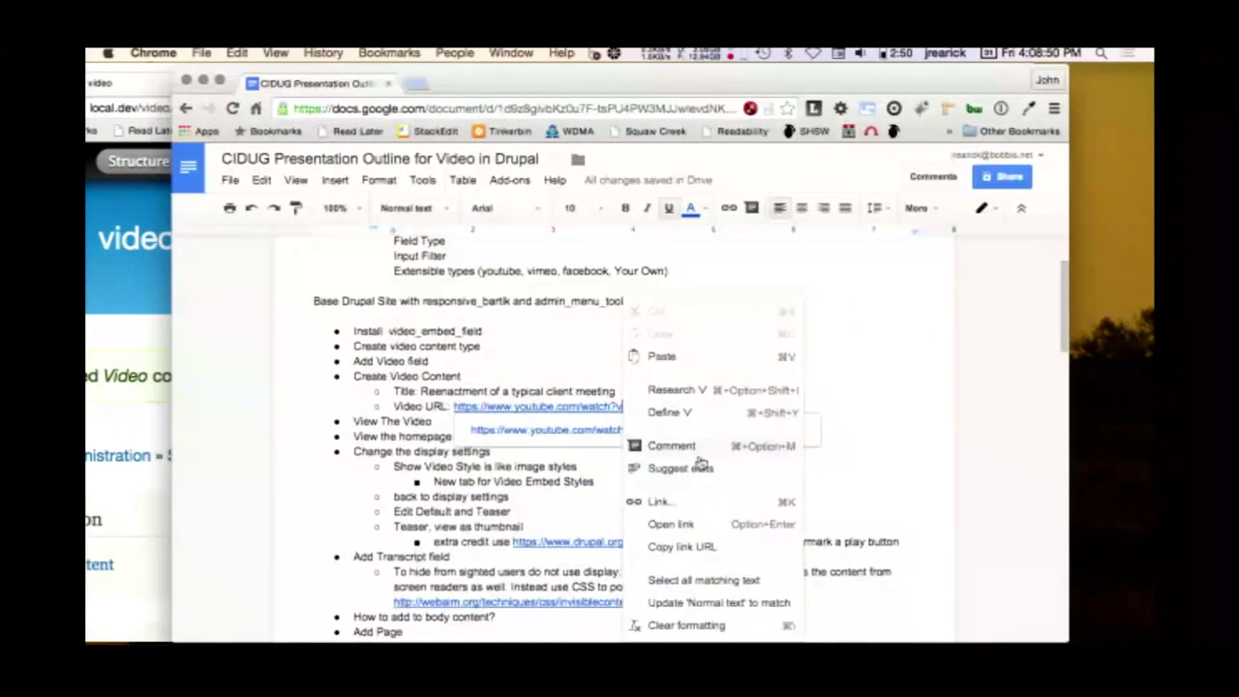
click(693, 546)
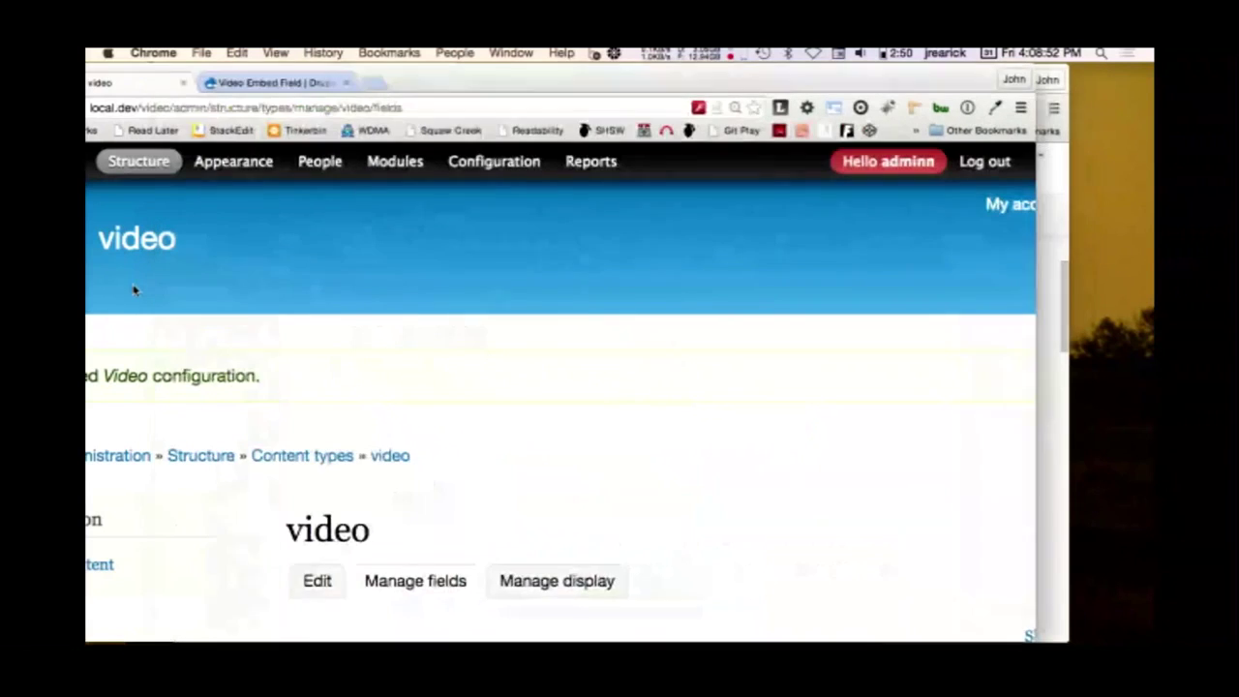
- Return to the Drupal site's window and open the form for adding new video content
click(132, 281)
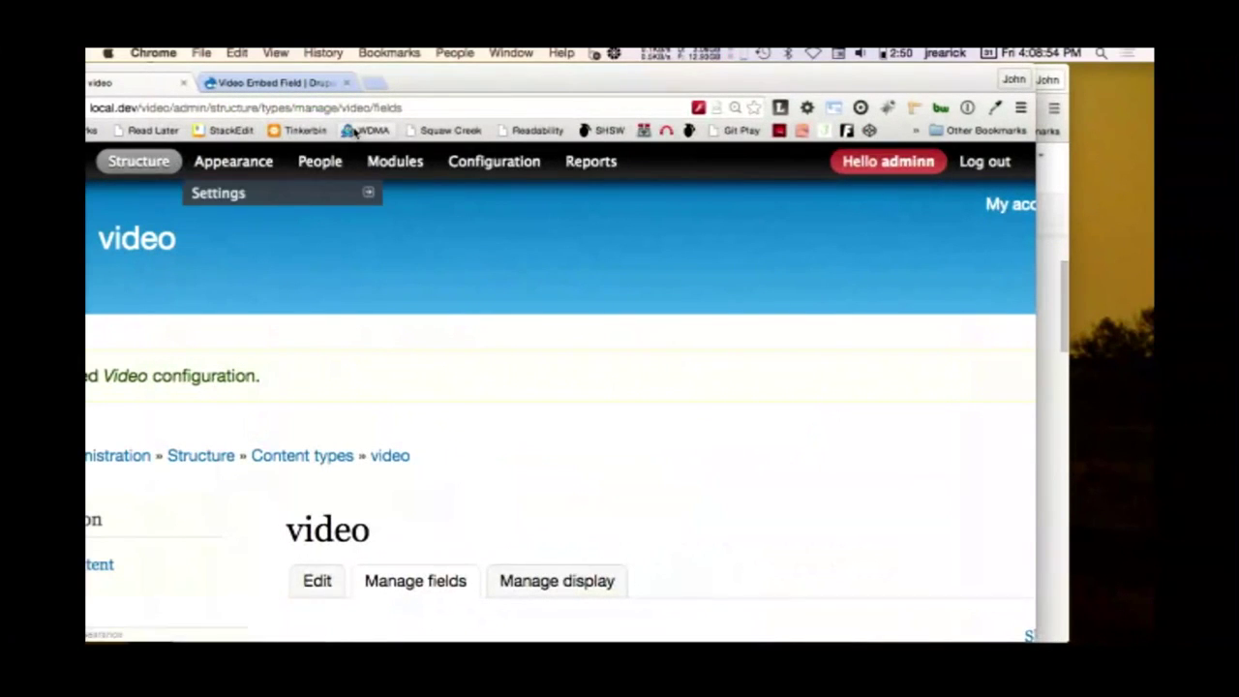
scroll(302, 357, left, 1)
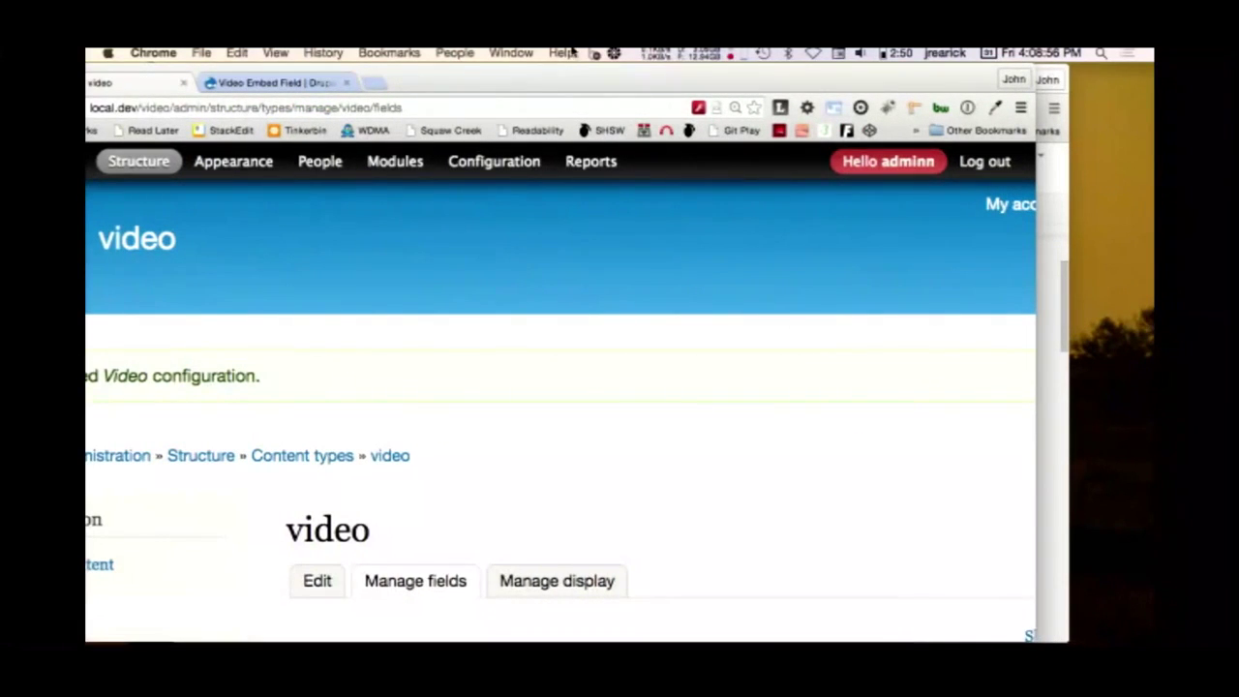
drag(561, 74, 703, 64)
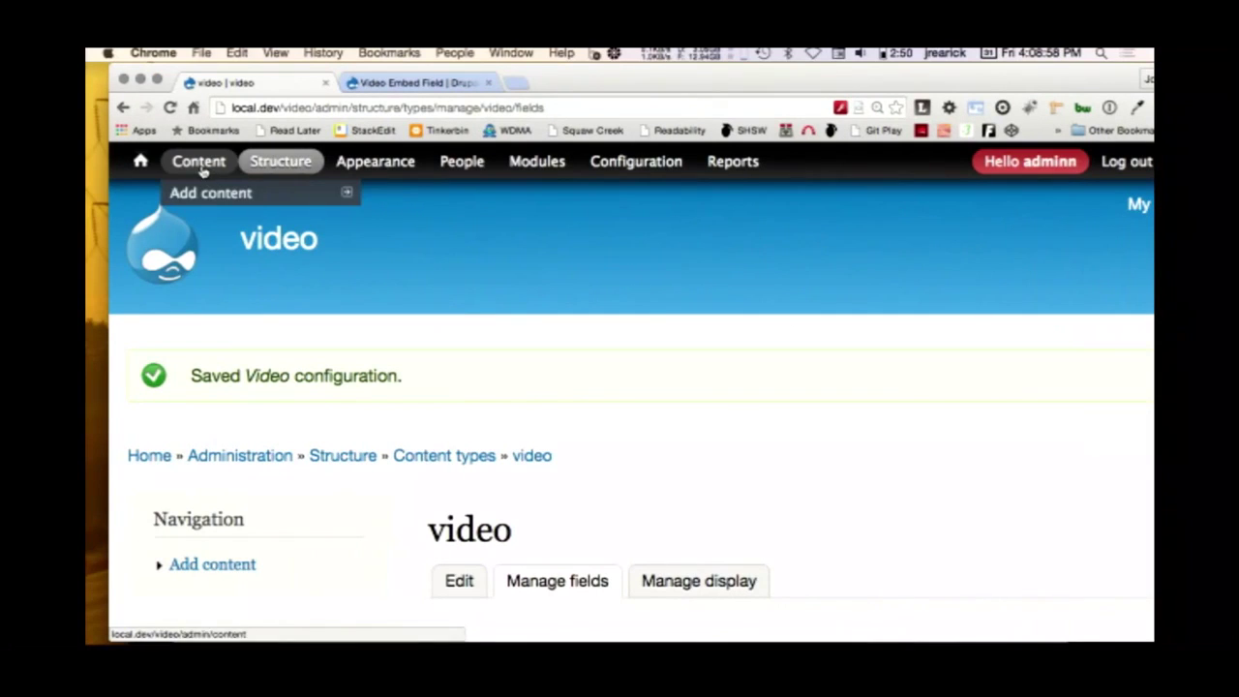
mouse_move(202, 194)
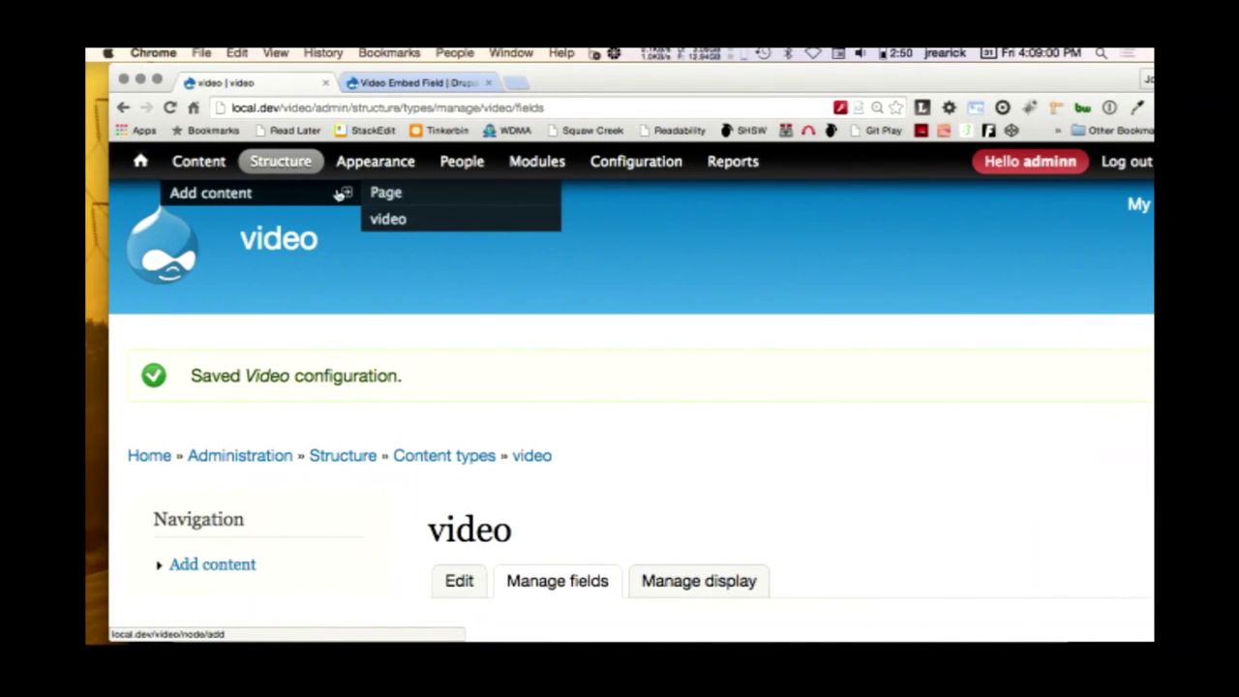
click(395, 220)
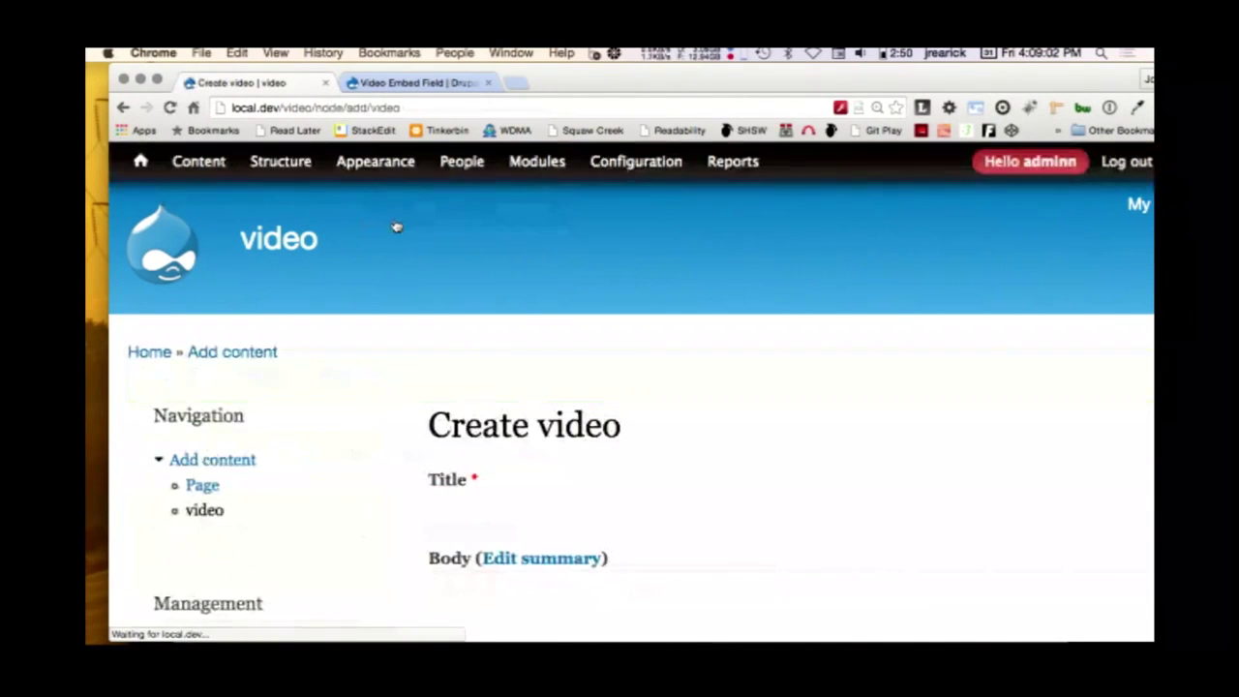
- Title the new video content "Typical Client Meeting" and enter "blah" as its body text
scroll(531, 346, down, 2)
scroll(532, 346, down, 1)
click(506, 352)
text(Typ)
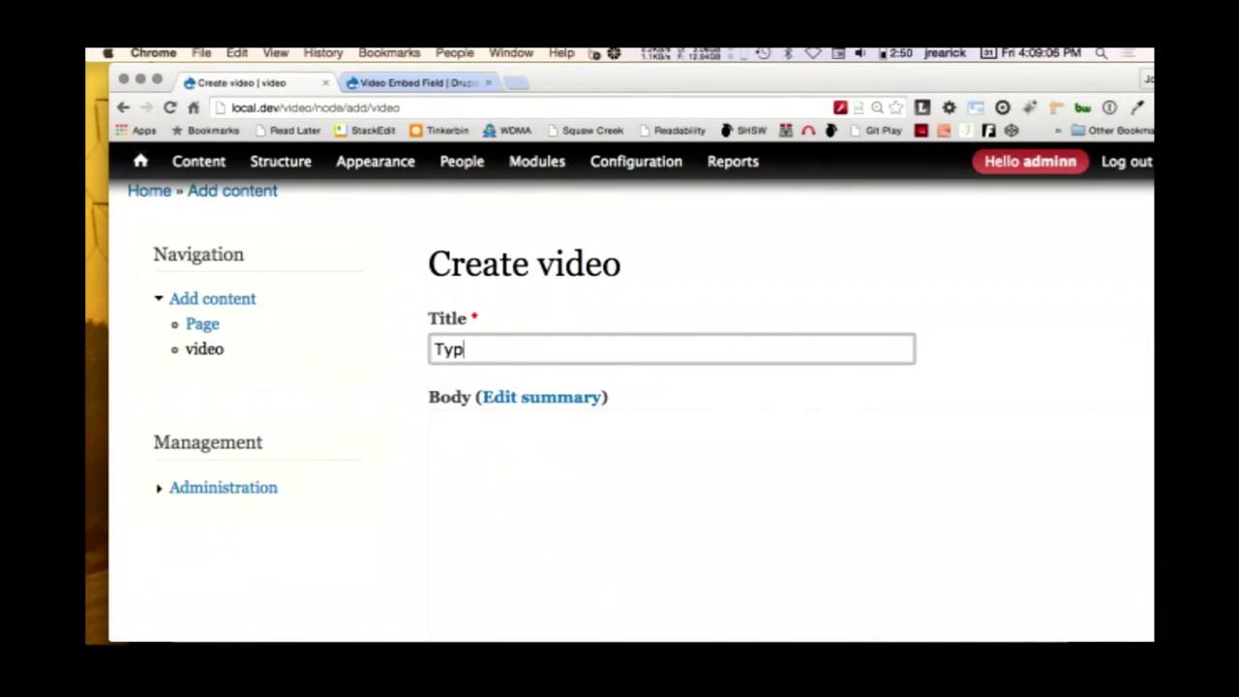
text(ical Clien)
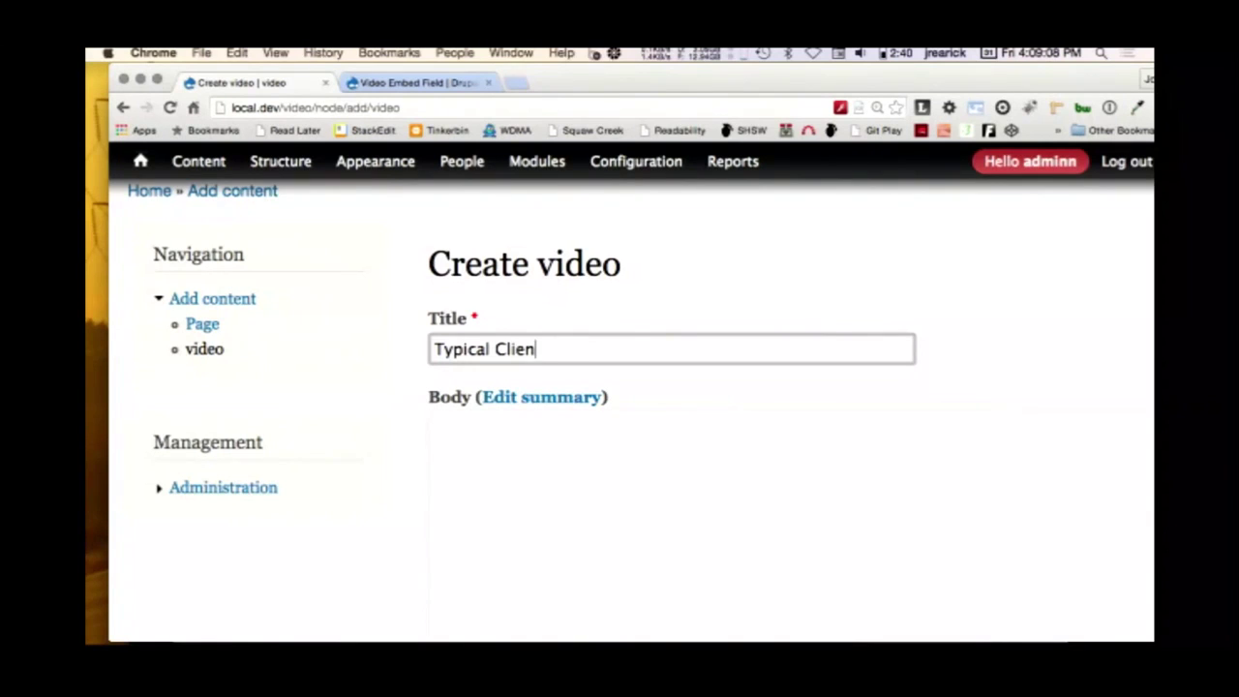
text(t Meeting)
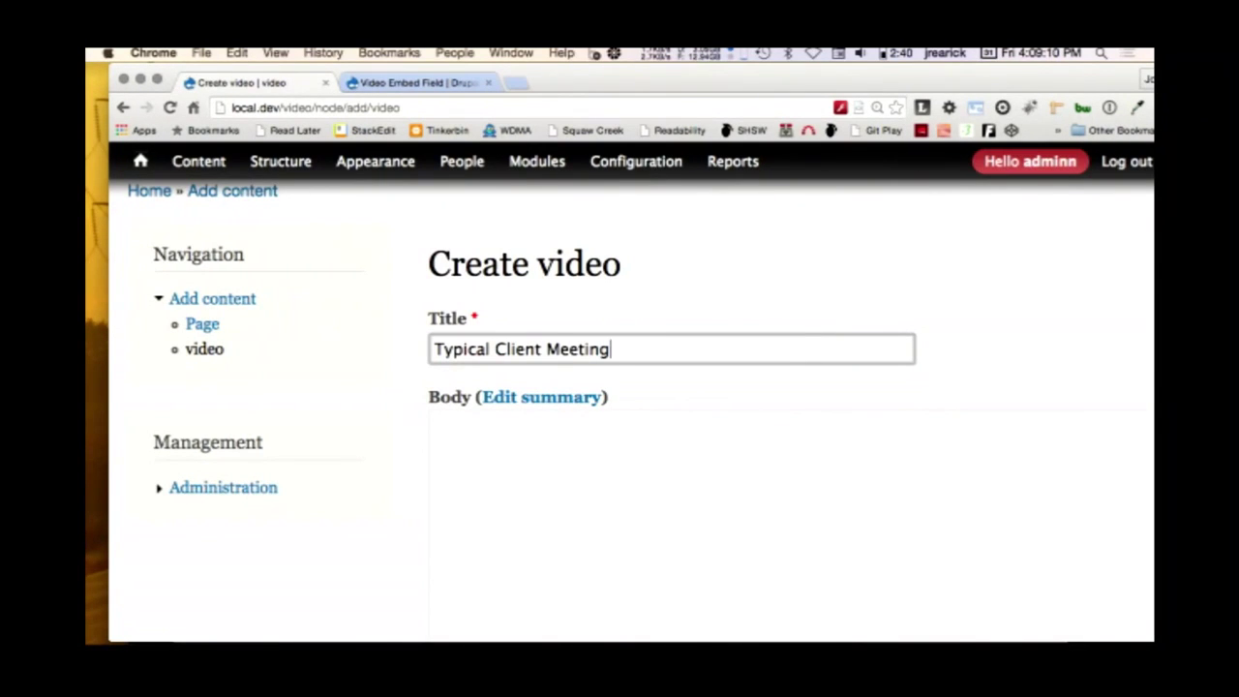
click(481, 488)
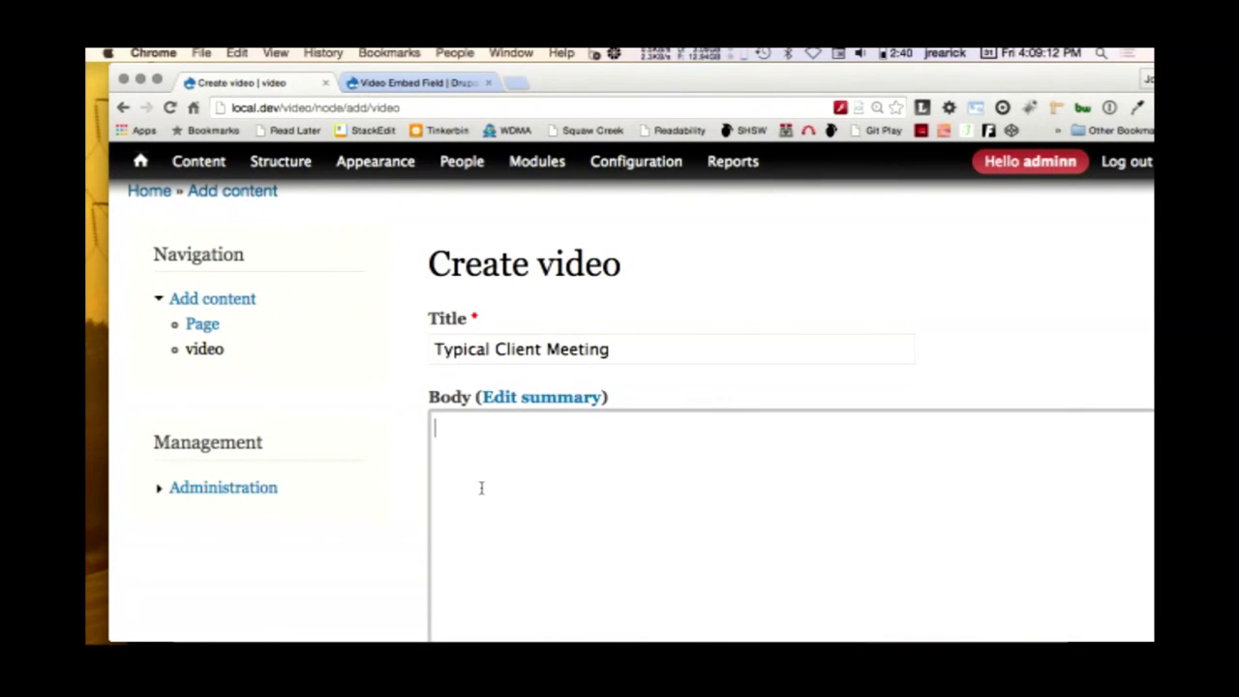
text(blah)
scroll(407, 538, down, 5)
scroll(406, 539, down, 10)
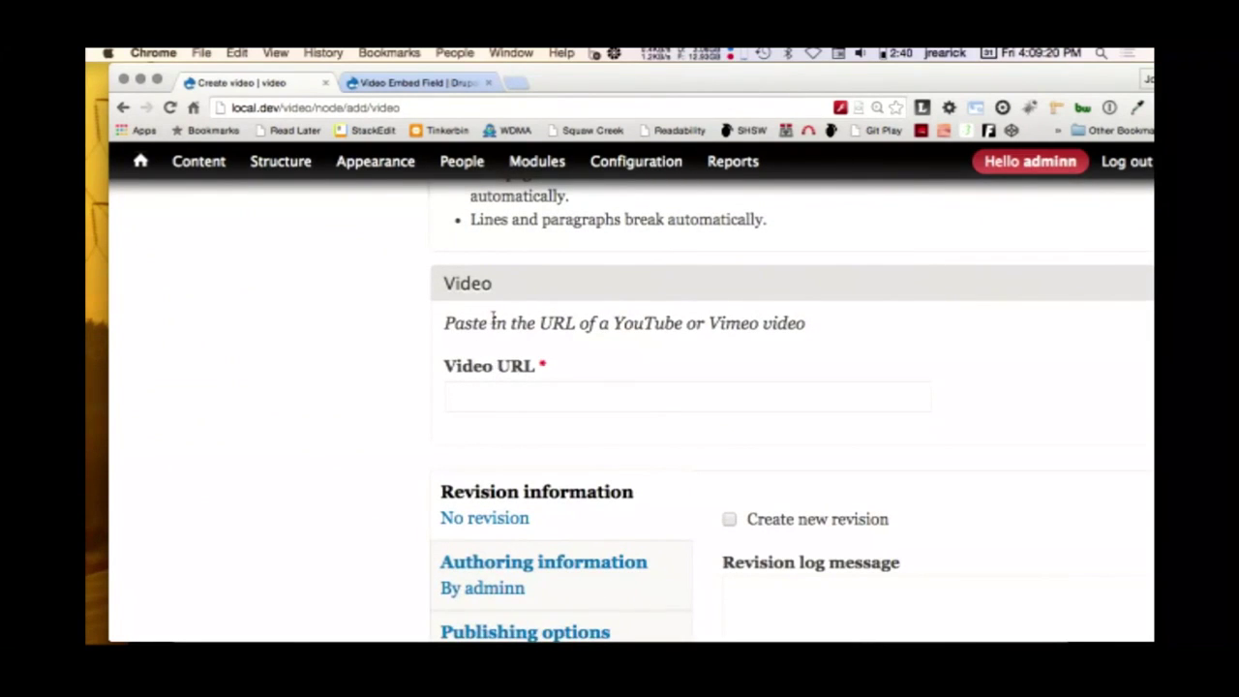
click(465, 395)
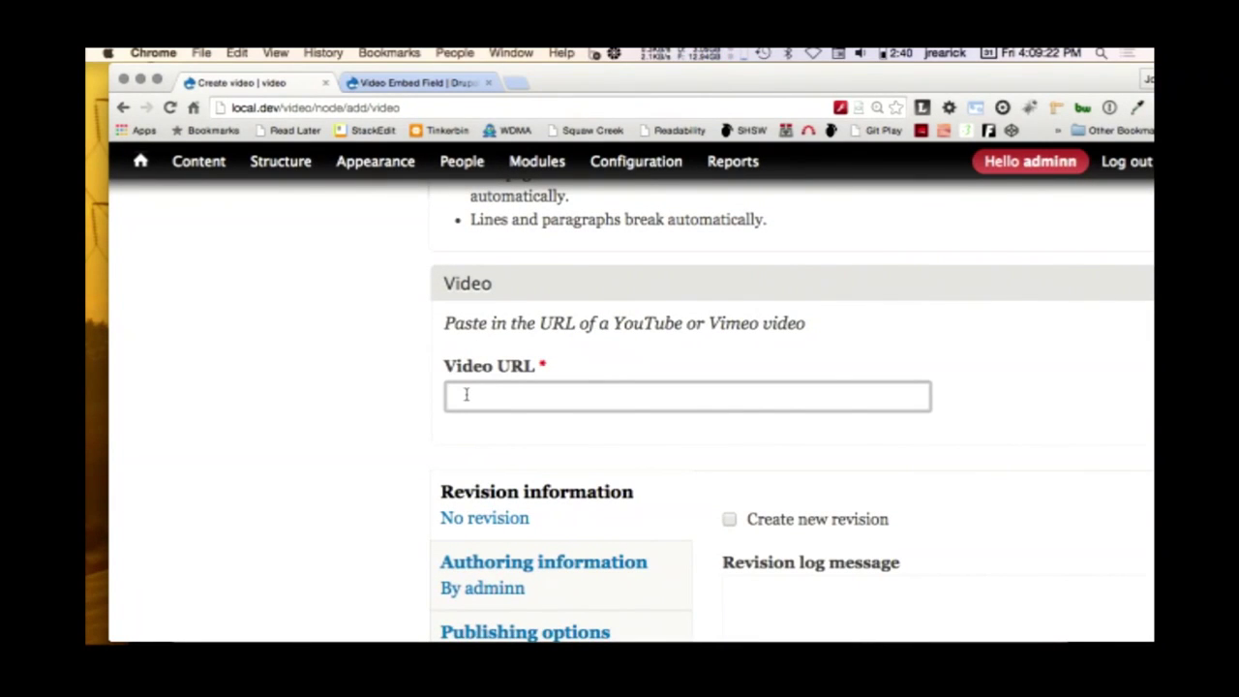
text(https://www.youtube.com/watch?v=A_K9ipbtscw)
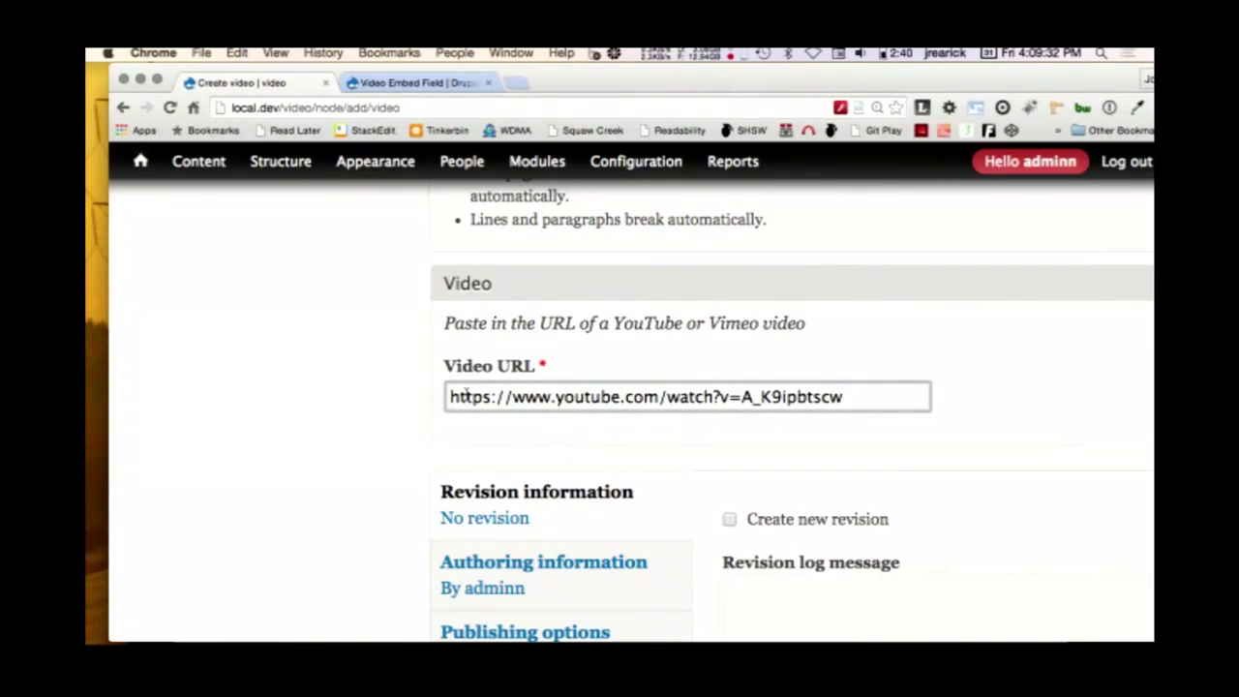
scroll(368, 459, down, 3)
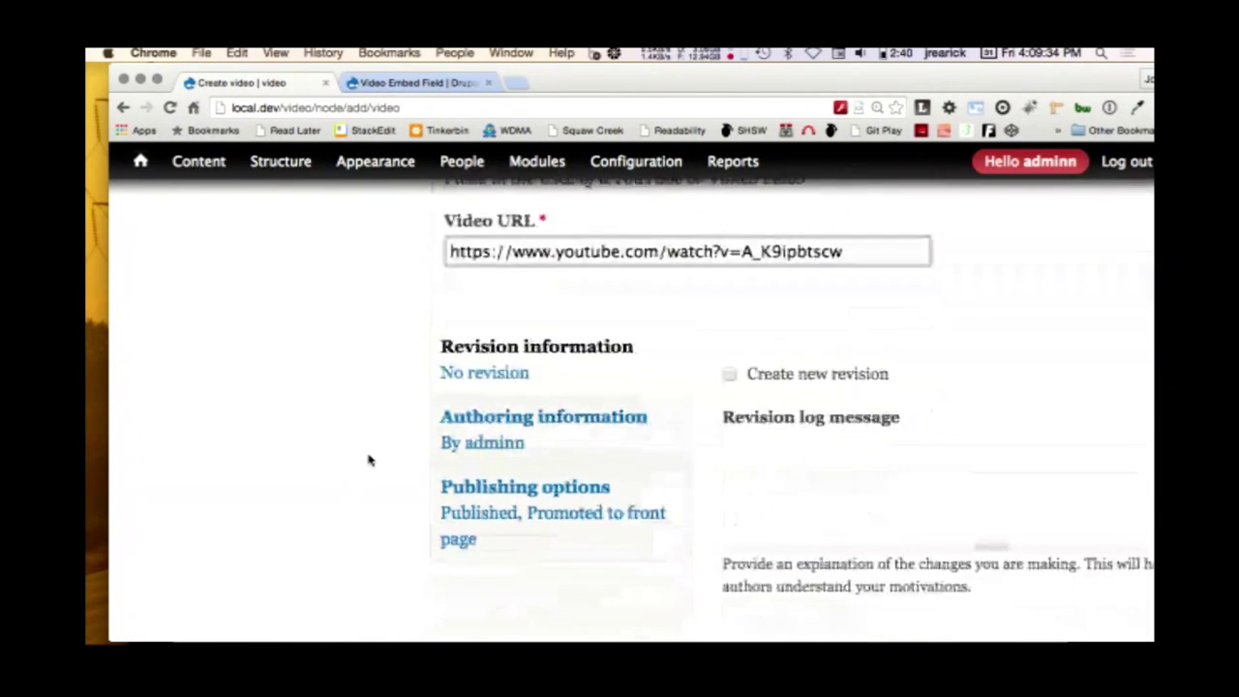
scroll(367, 459, down, 2)
click(464, 503)
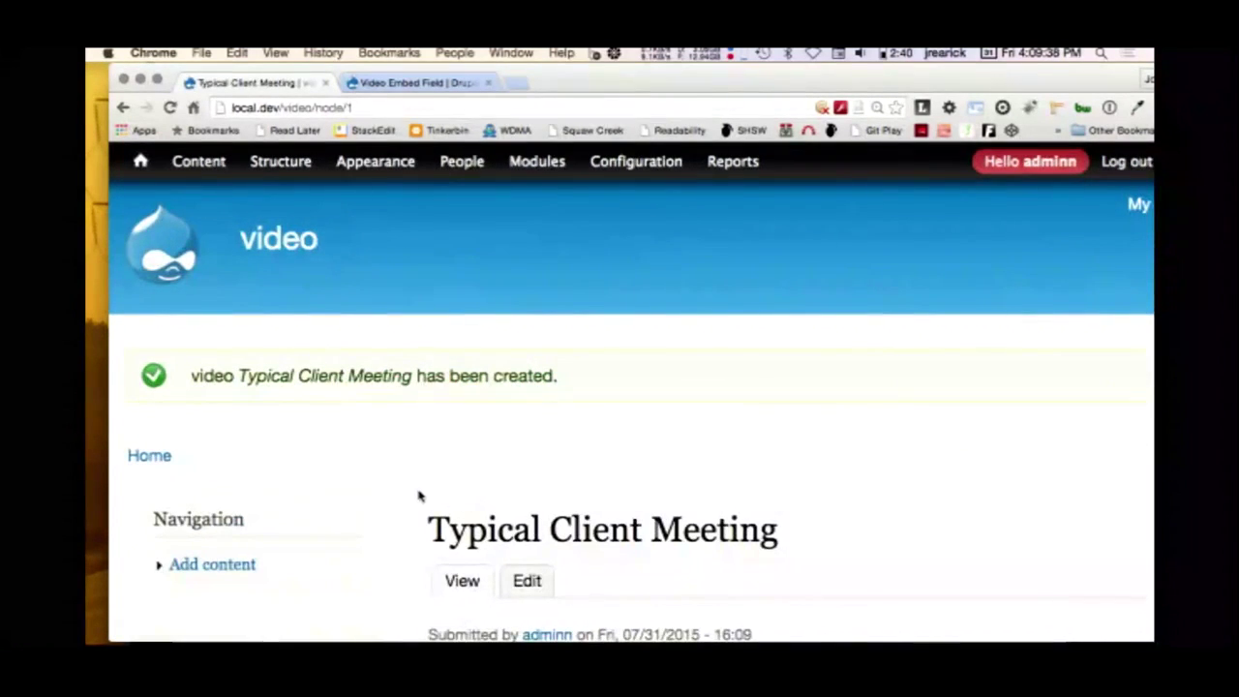
- Bring the whole embedded video on the saved page into view, raise the sound volume and play it
scroll(419, 495, down, 8)
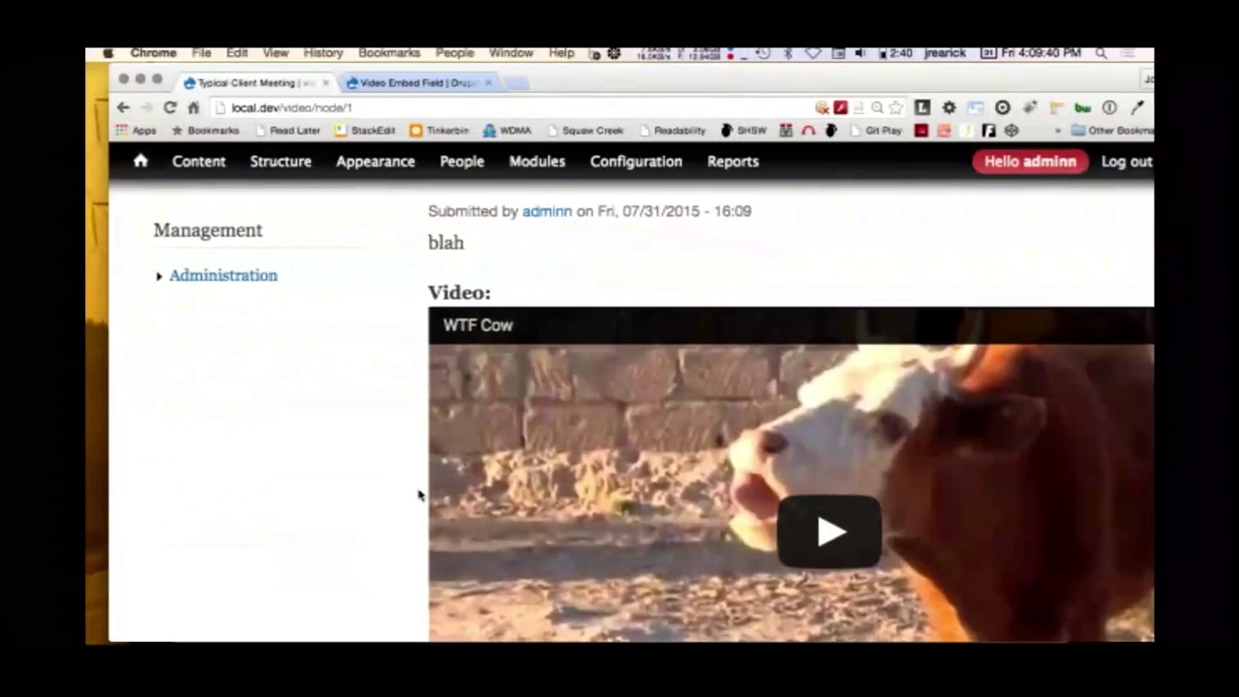
drag(623, 85, 494, 53)
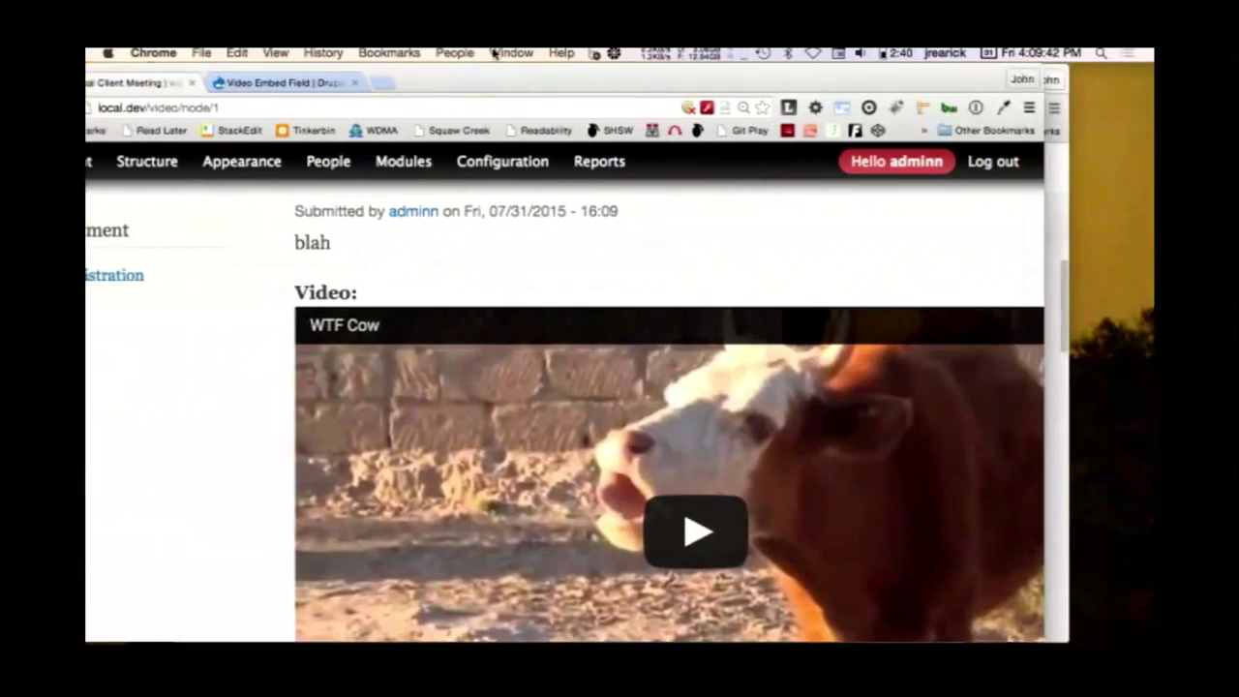
scroll(624, 340, right, 3)
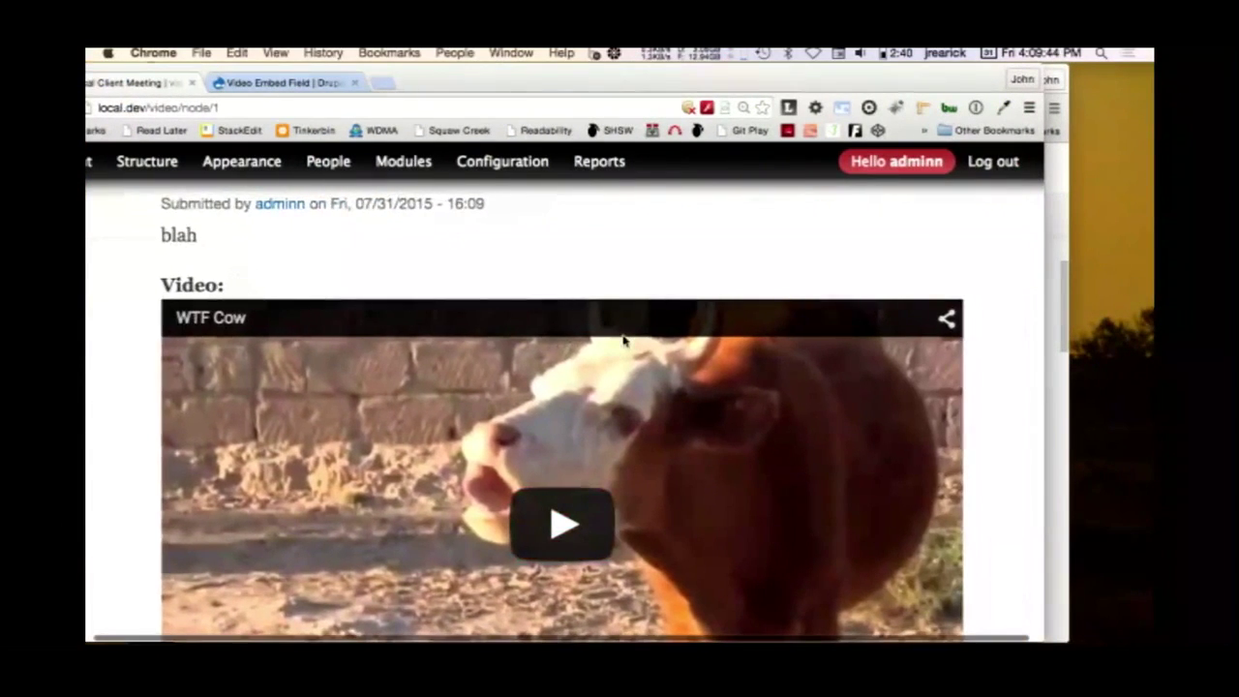
key(XF86AudioRaiseVolume)
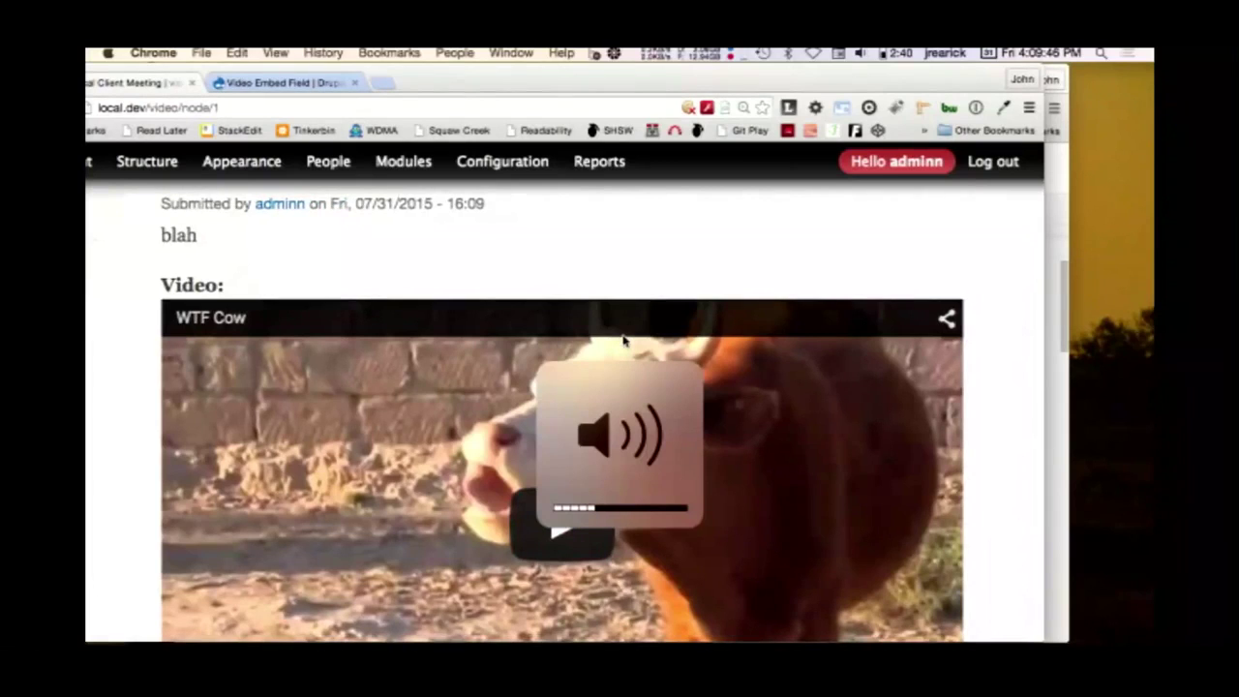
click(533, 501)
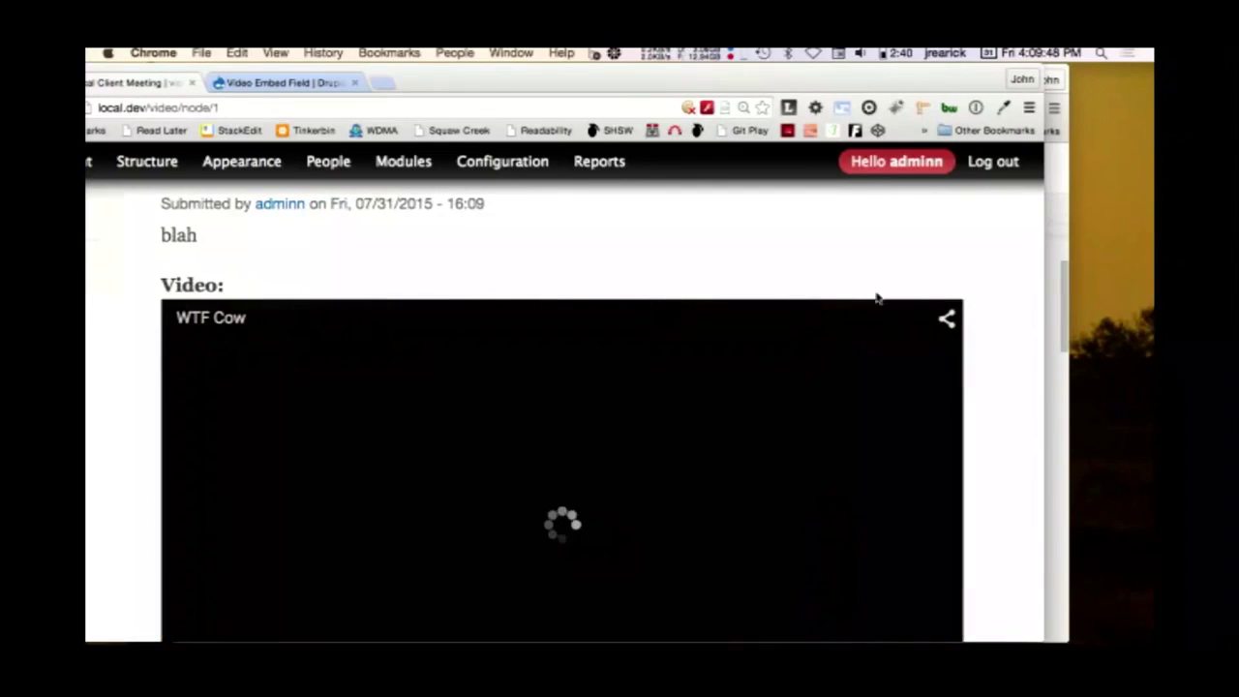
- Watch the embedded cow video with its player controls in view and pause it at 0:13
scroll(1003, 320, down, 2)
scroll(1003, 321, down, 2)
scroll(1002, 320, up, 3)
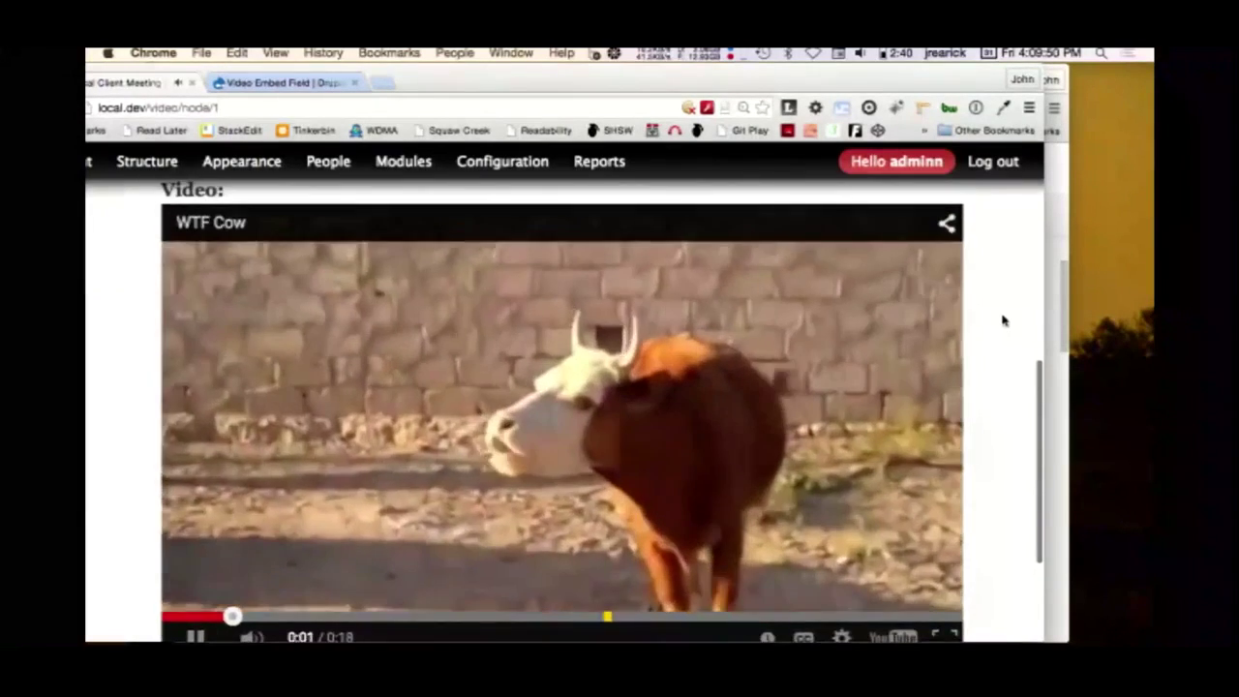
scroll(1002, 321, down, 2)
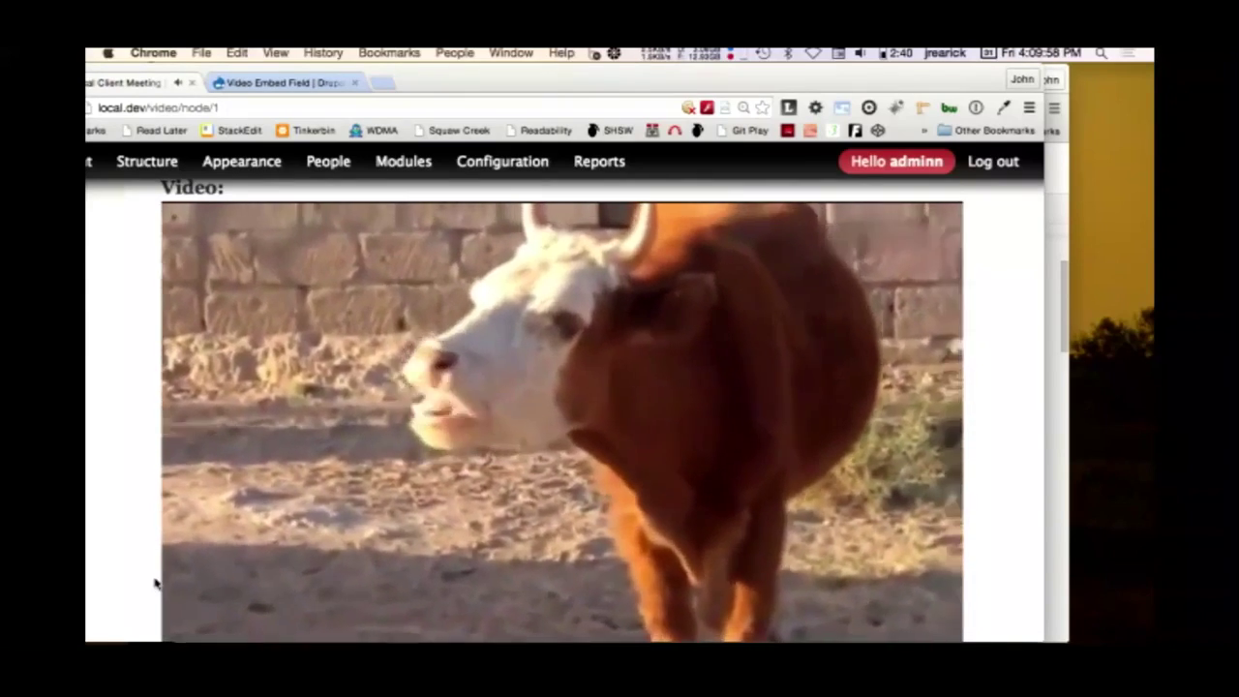
scroll(133, 579, down, 1)
scroll(132, 578, down, 1)
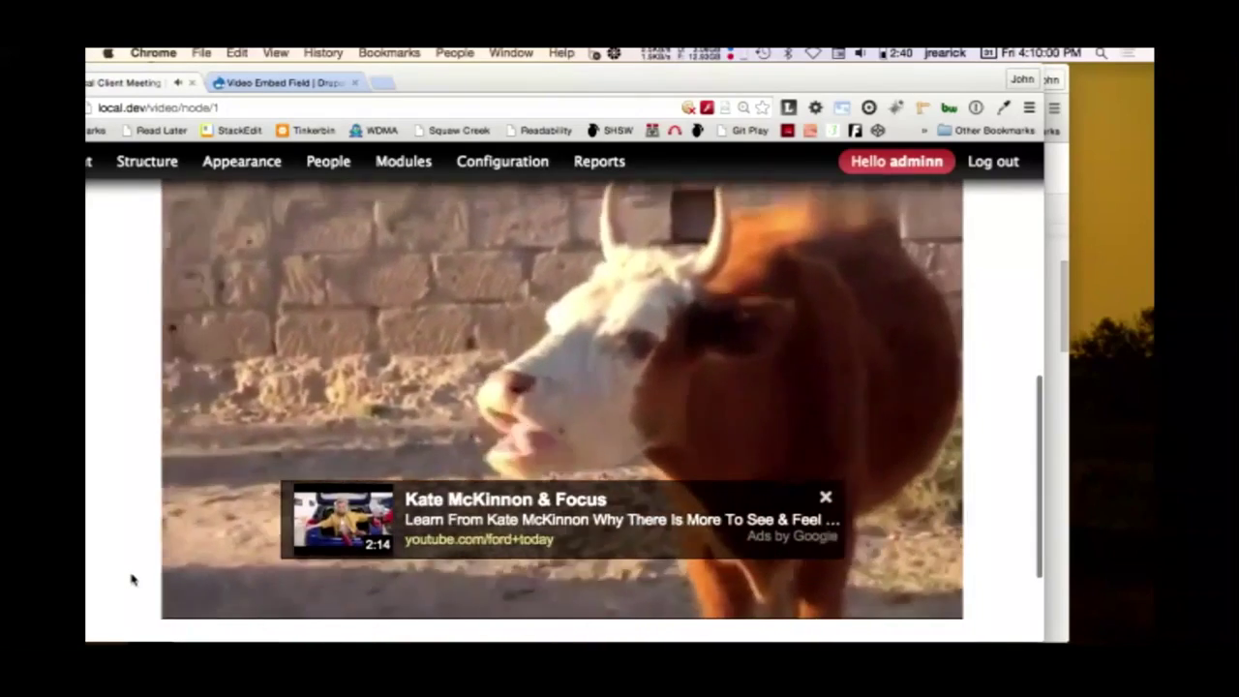
click(190, 602)
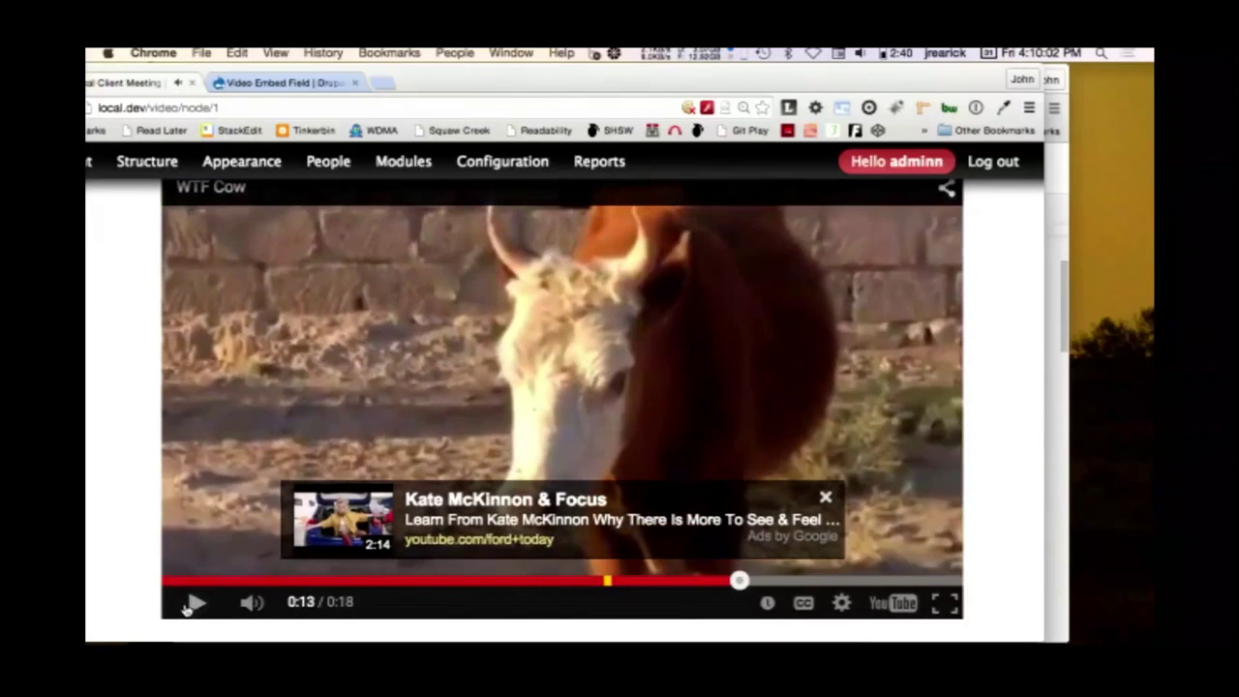
scroll(1026, 349, down, 2)
scroll(1032, 350, up, 5)
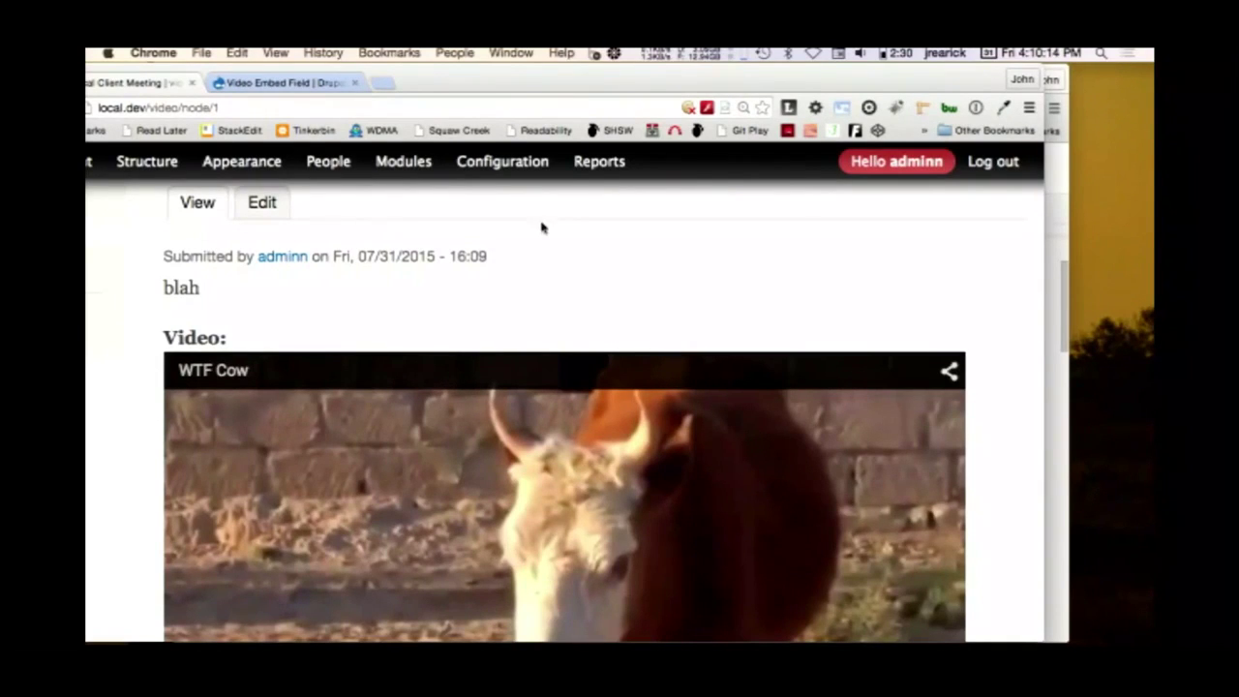
- Switch to the presentation outline in Google Docs and check the item on viewing the homepage with teaser display
key(super+Tab)
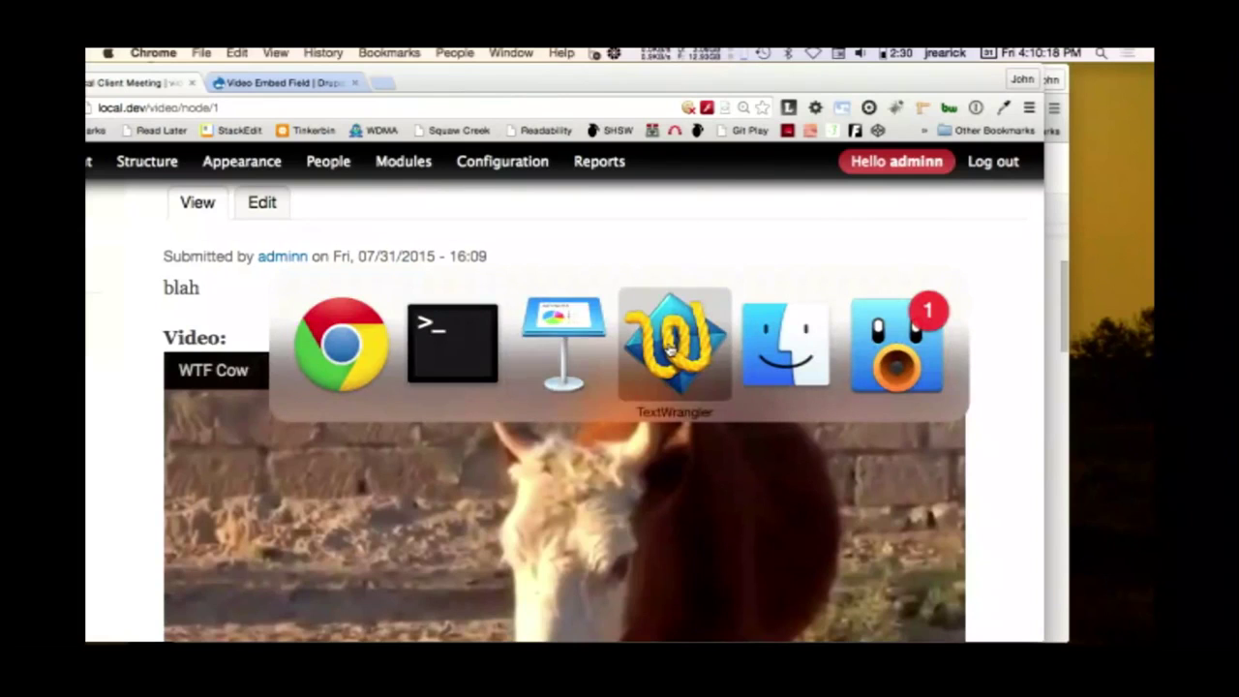
click(358, 334)
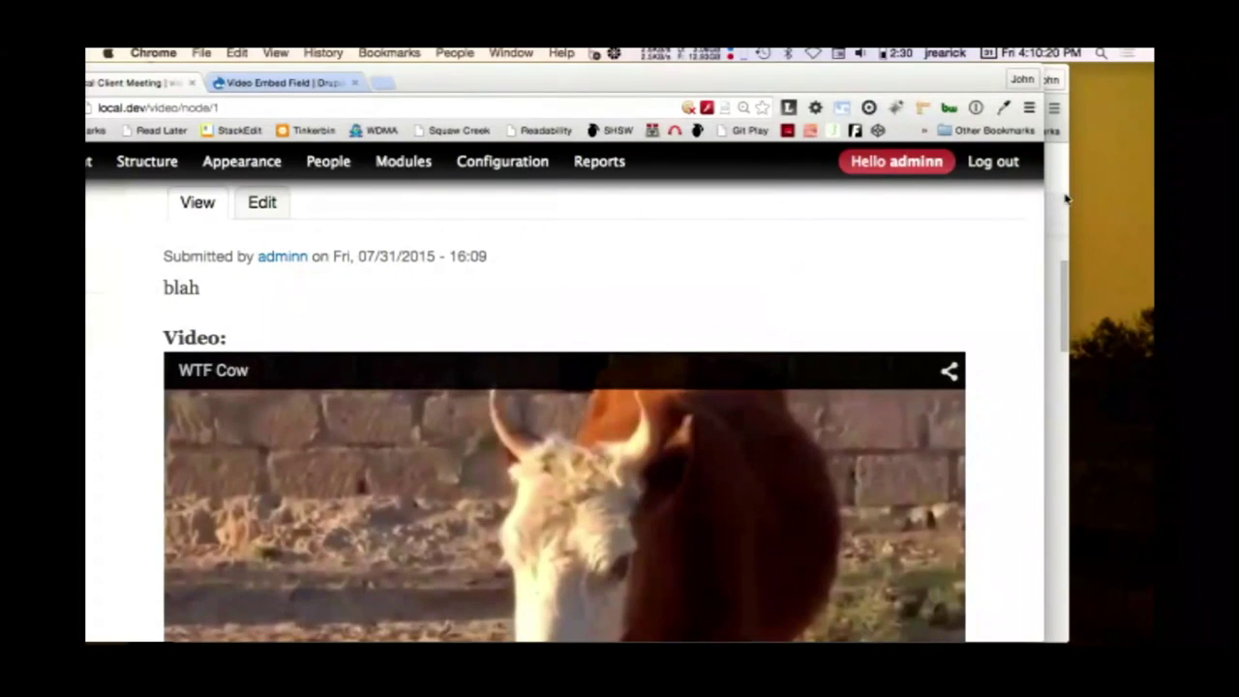
click(1065, 198)
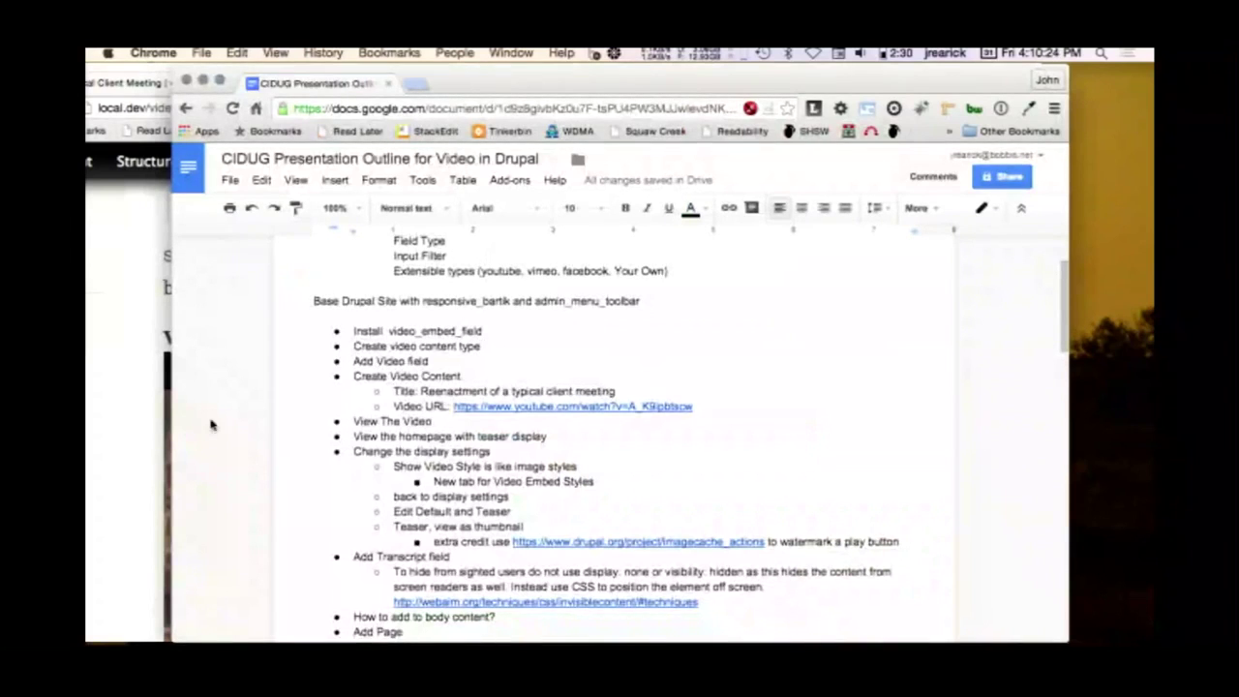
drag(354, 437, 396, 452)
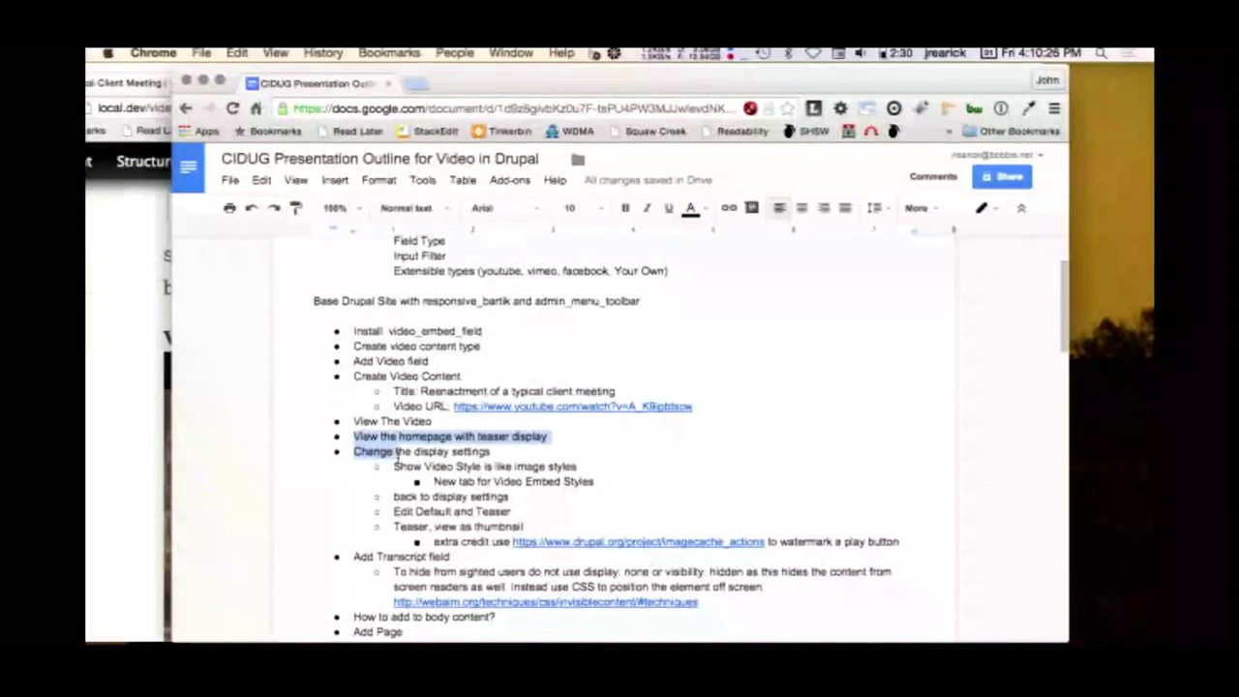
- Return to the Drupal site's window and open its homepage to view the content teaser
click(128, 381)
scroll(151, 383, up, 5)
scroll(152, 387, down, 5)
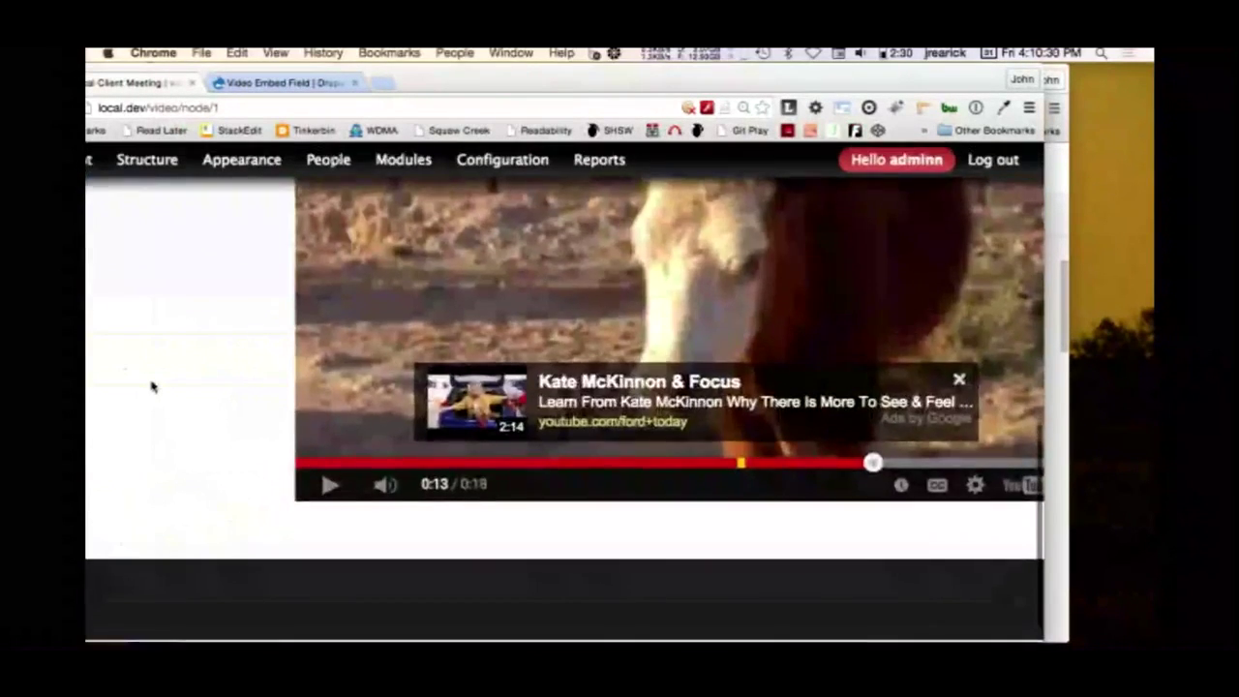
scroll(152, 387, up, 6)
scroll(152, 380, right, 2)
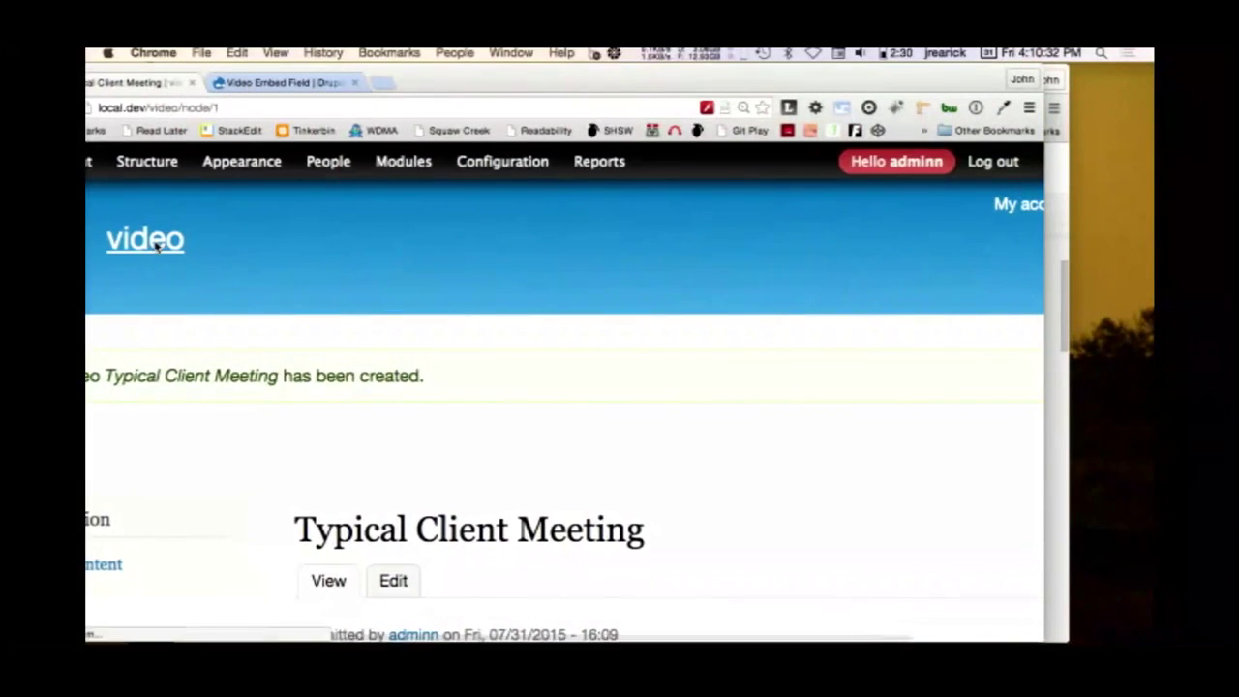
click(155, 237)
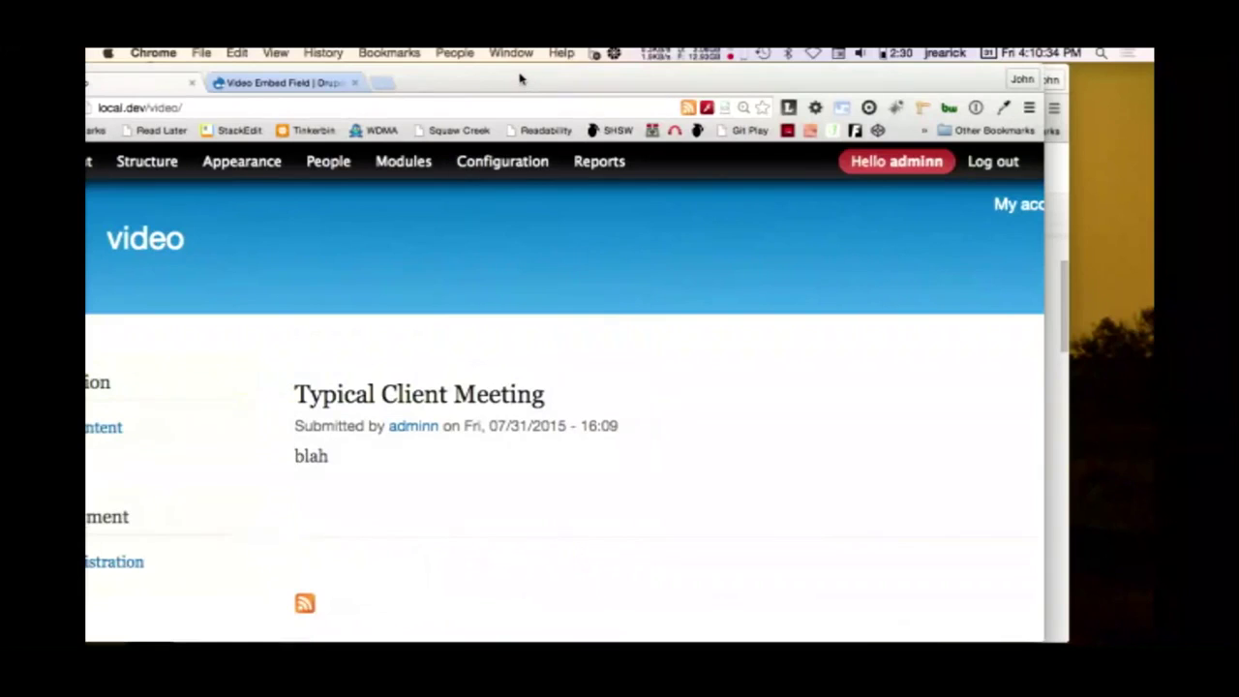
- Reposition and narrow the Drupal browser window so that its full width fits on the screen
drag(520, 79, 587, 70)
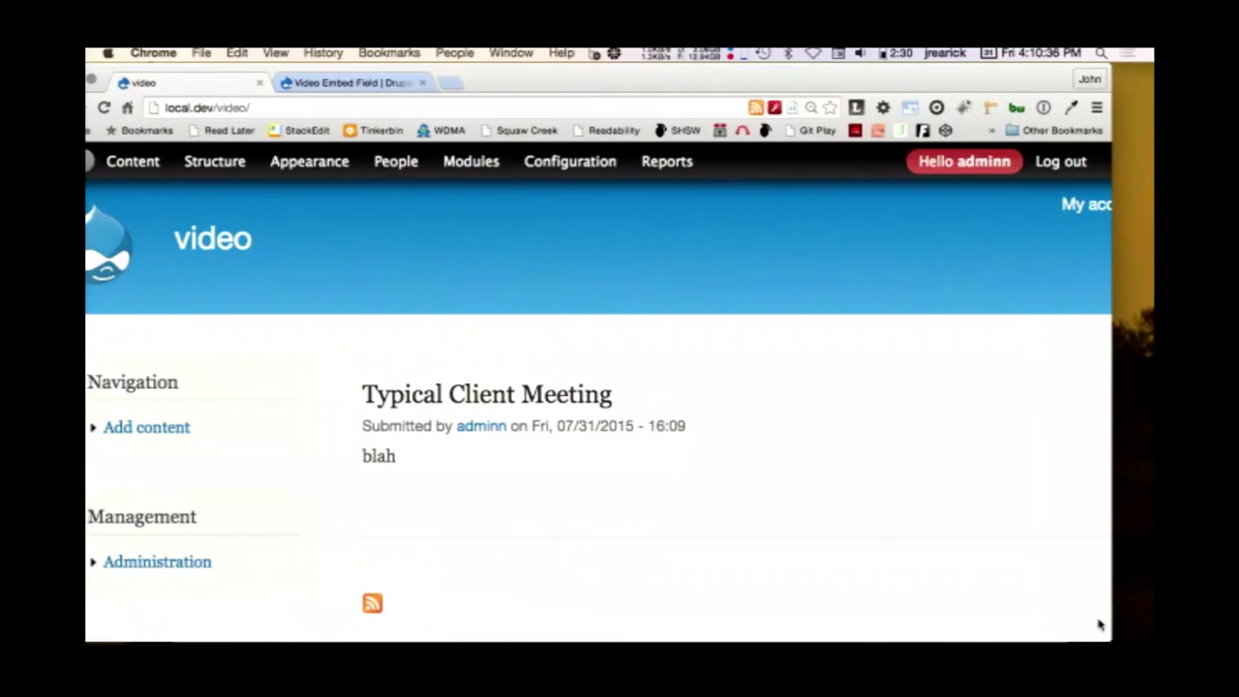
drag(1101, 633, 1043, 639)
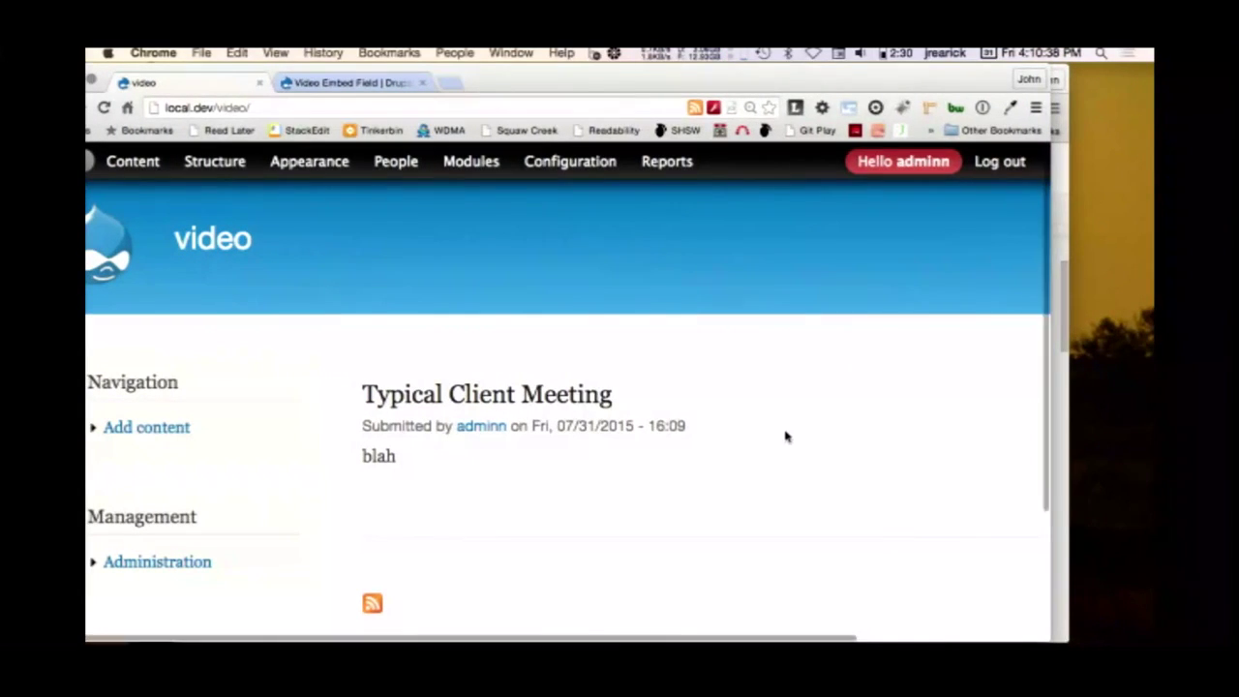
drag(611, 77, 665, 66)
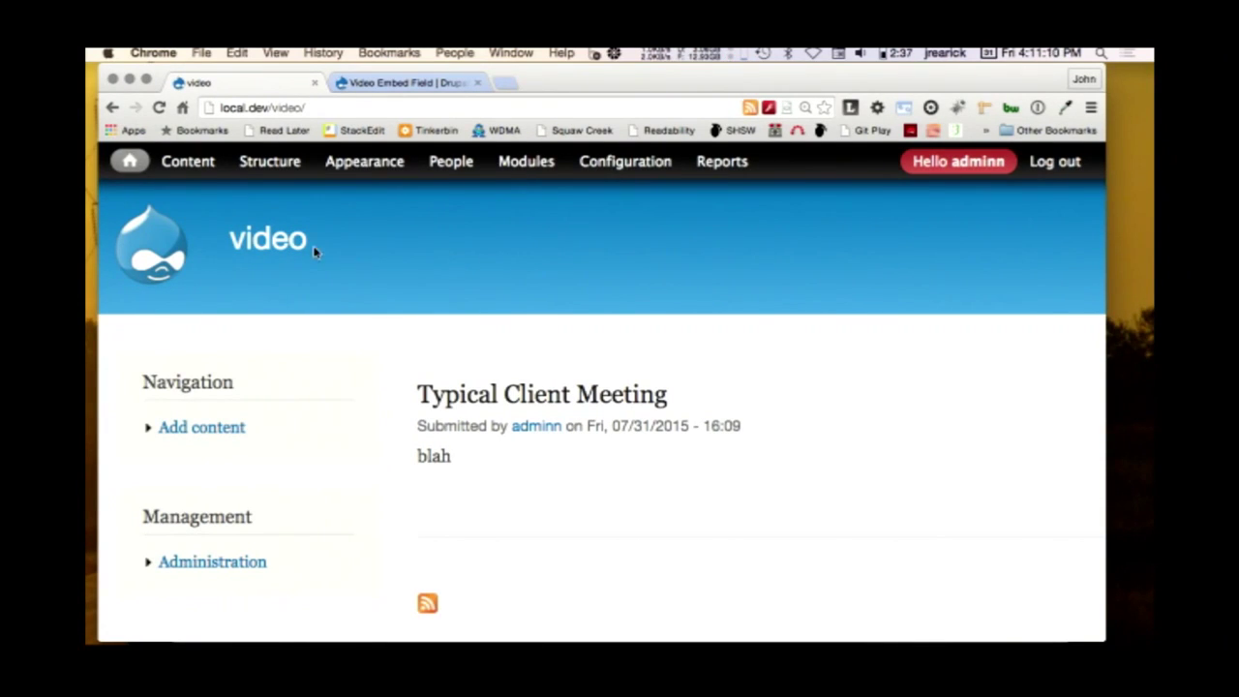
- Open the Teaser display settings of the video content type and bring its field table into view
mouse_move(190, 176)
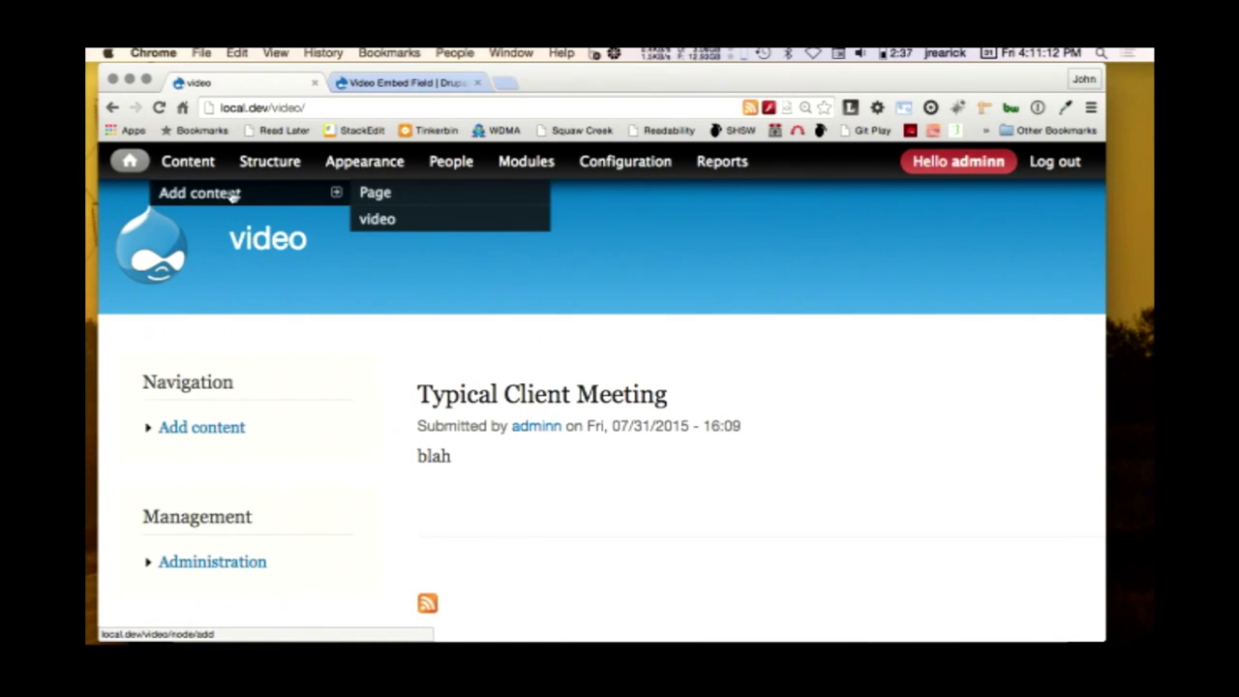
mouse_move(266, 164)
mouse_move(300, 220)
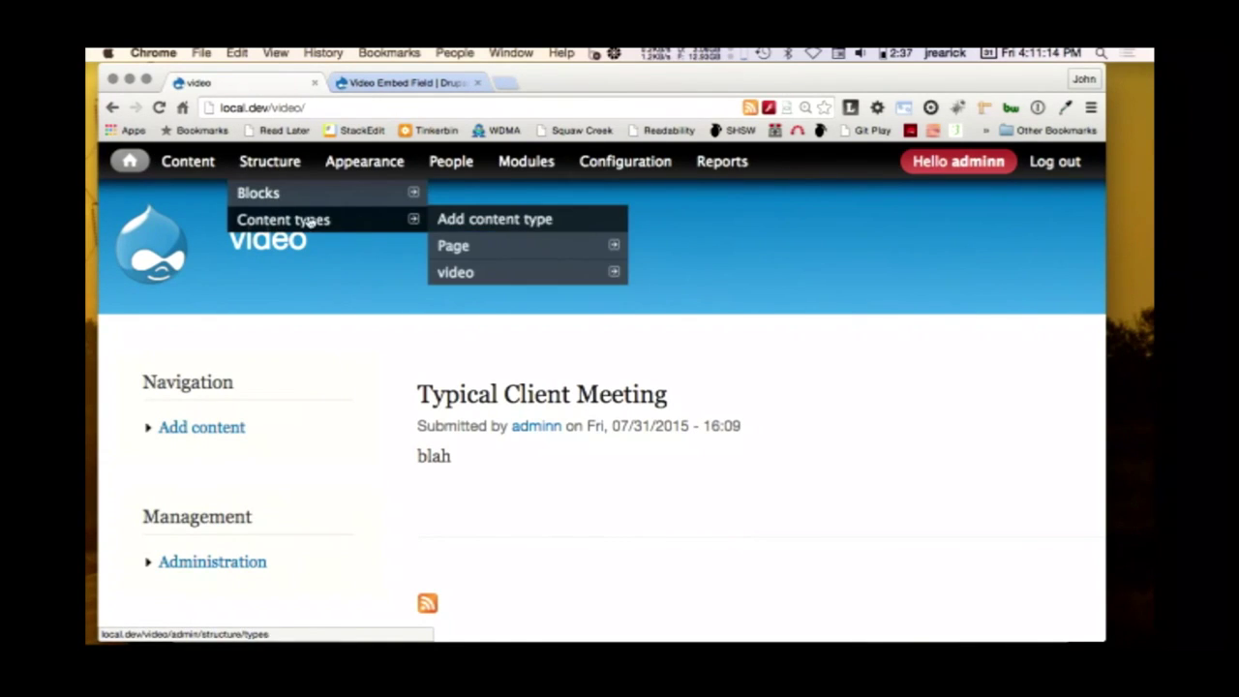
mouse_move(486, 277)
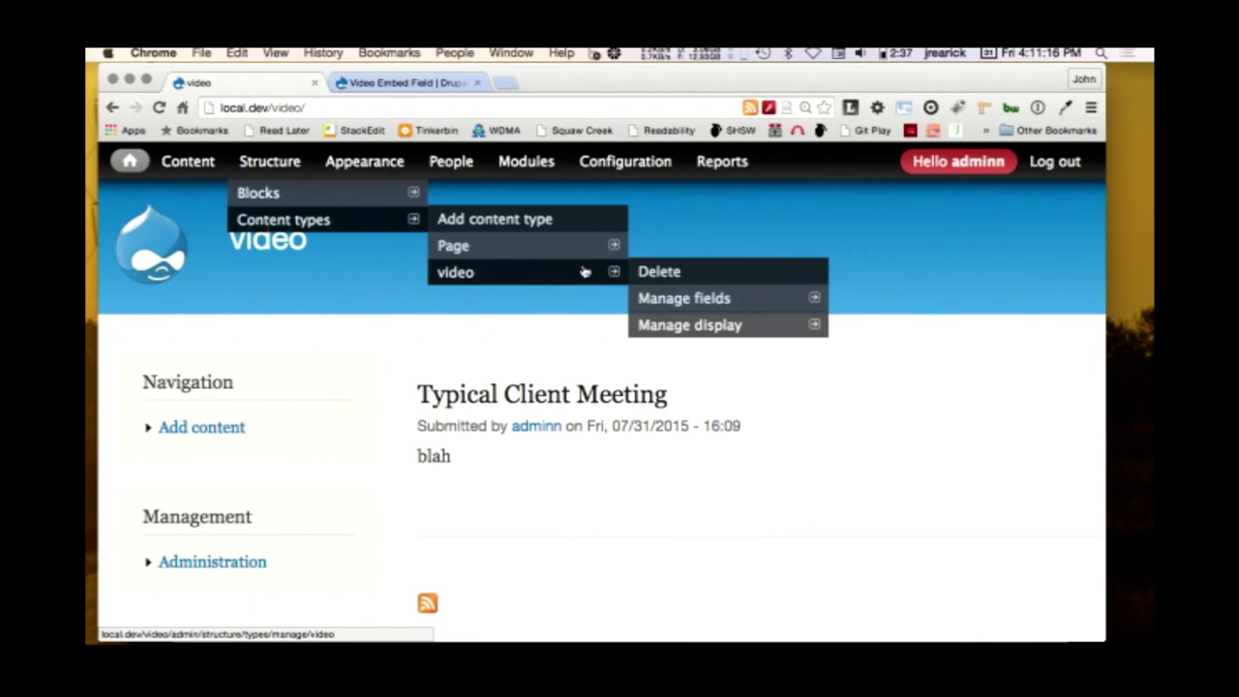
mouse_move(696, 327)
click(696, 327)
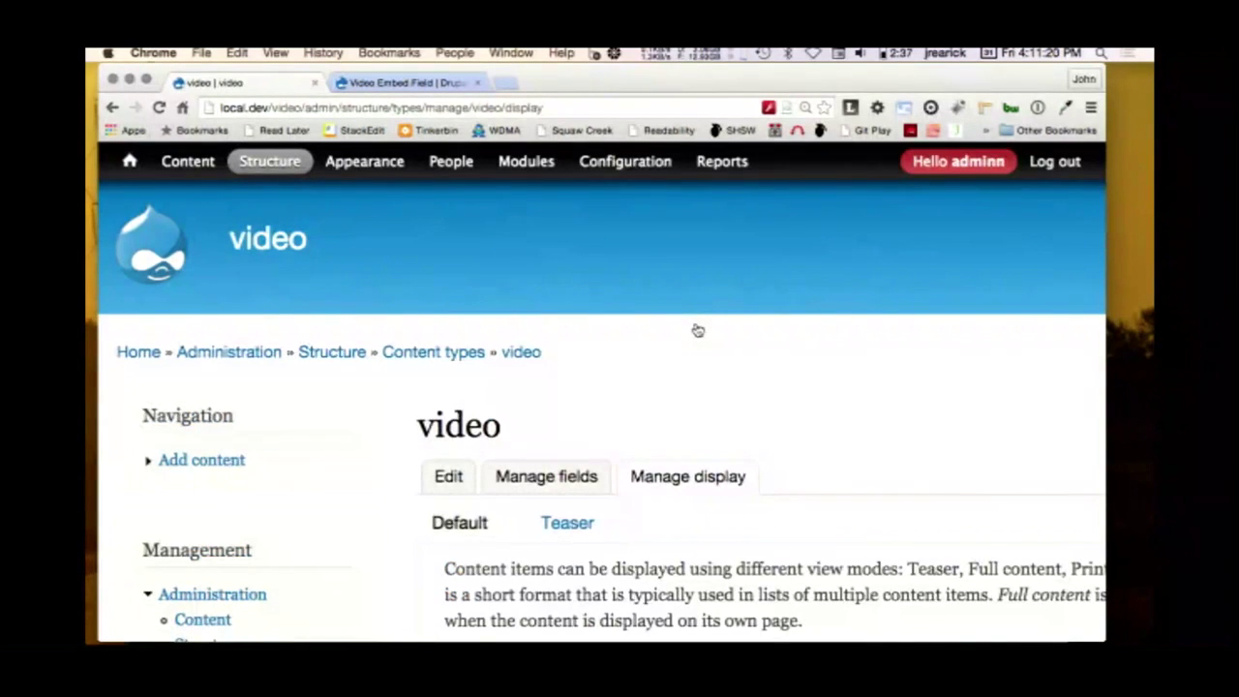
scroll(697, 330, down, 3)
scroll(697, 330, right, 4)
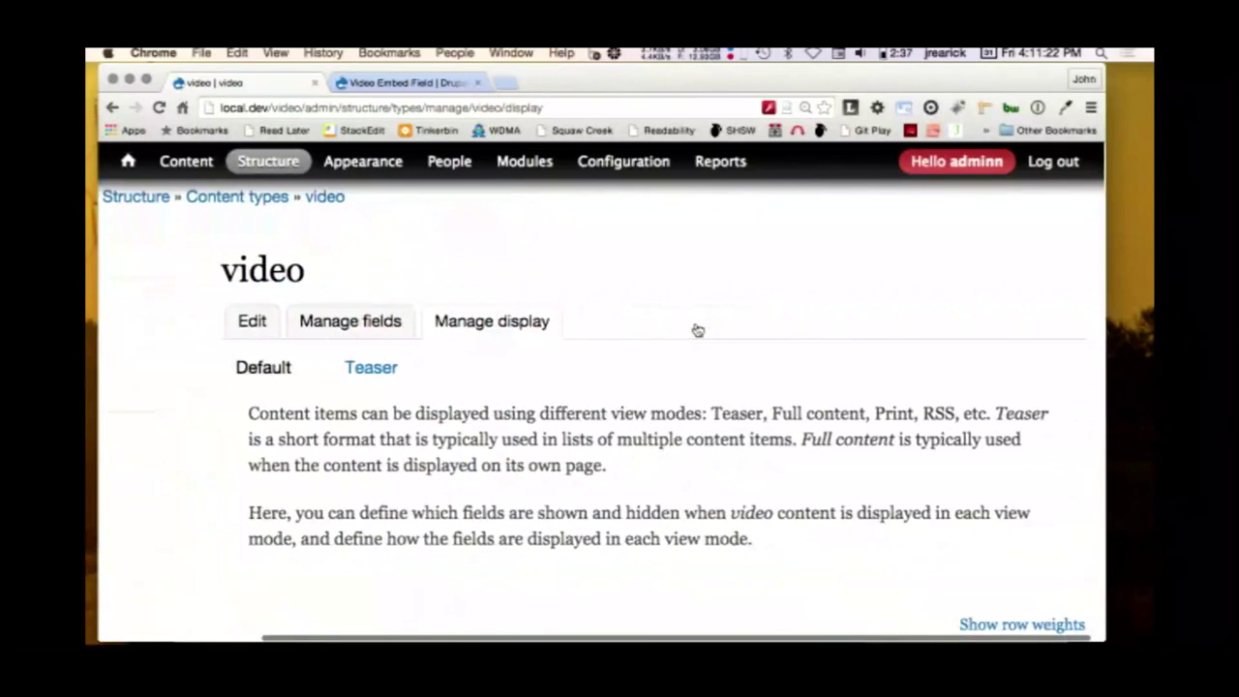
click(382, 384)
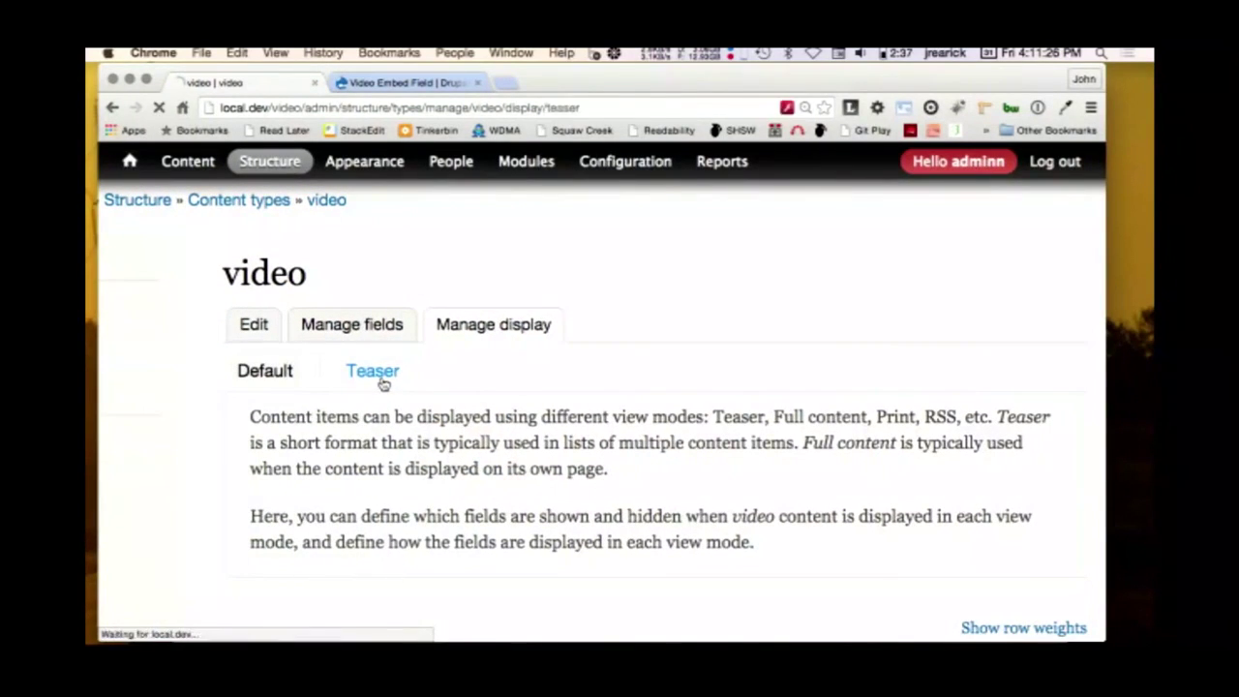
scroll(382, 385, down, 4)
scroll(383, 384, right, 4)
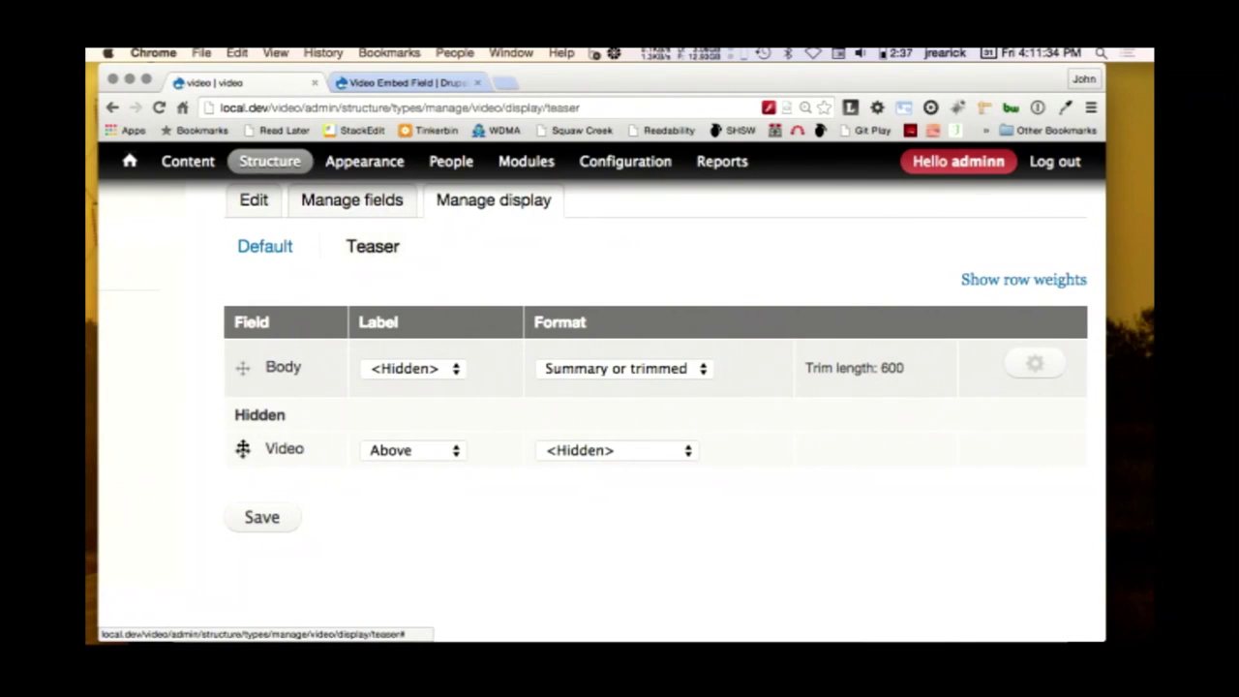
- Enable the Video field below Body in the teaser, with its label <Hidden> and its format Thumbnail Preview
drag(242, 450, 243, 417)
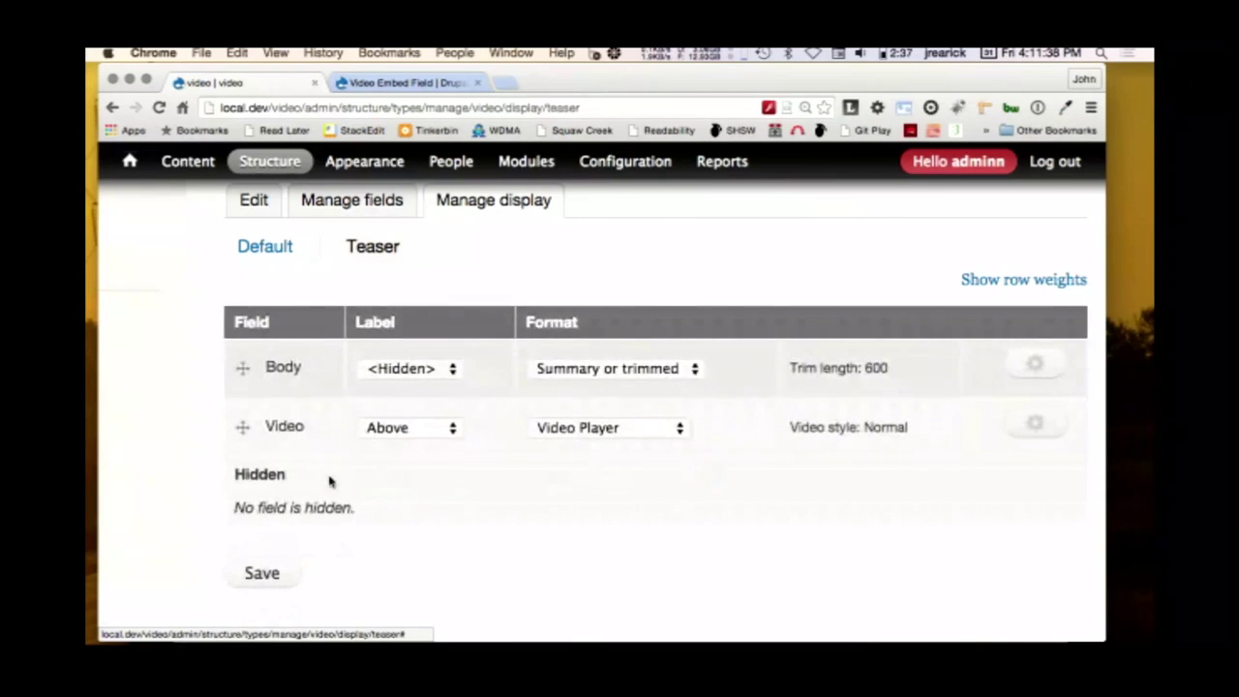
click(441, 435)
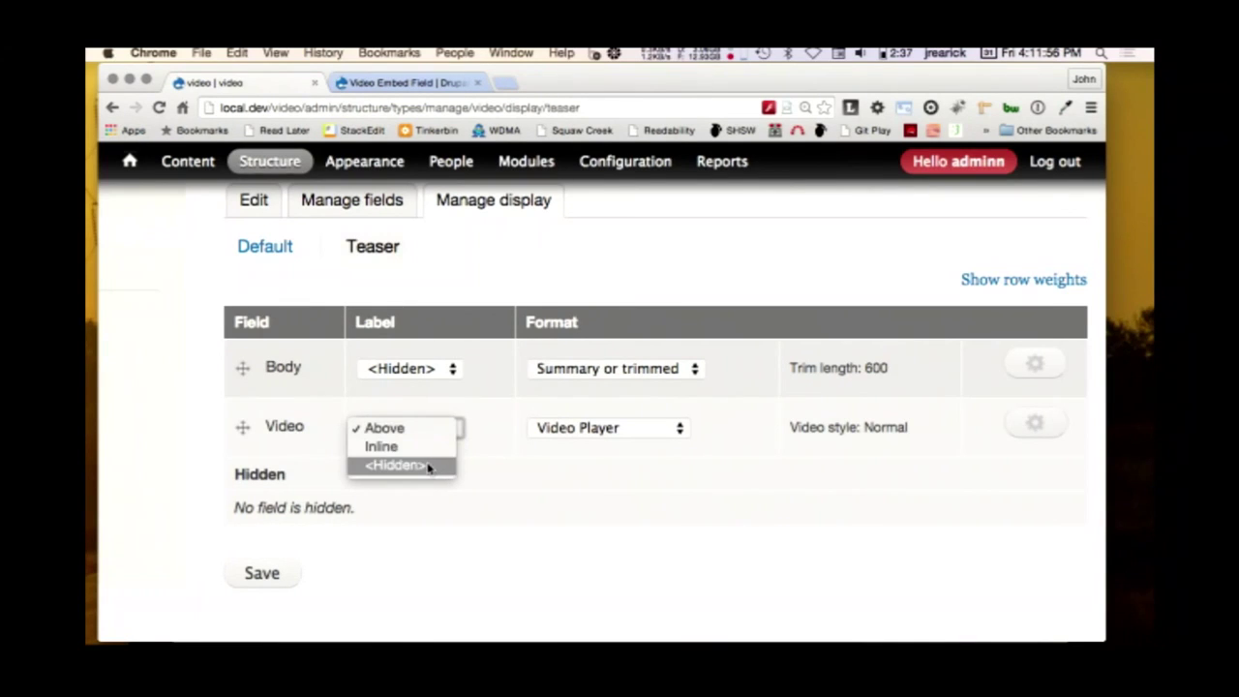
click(429, 468)
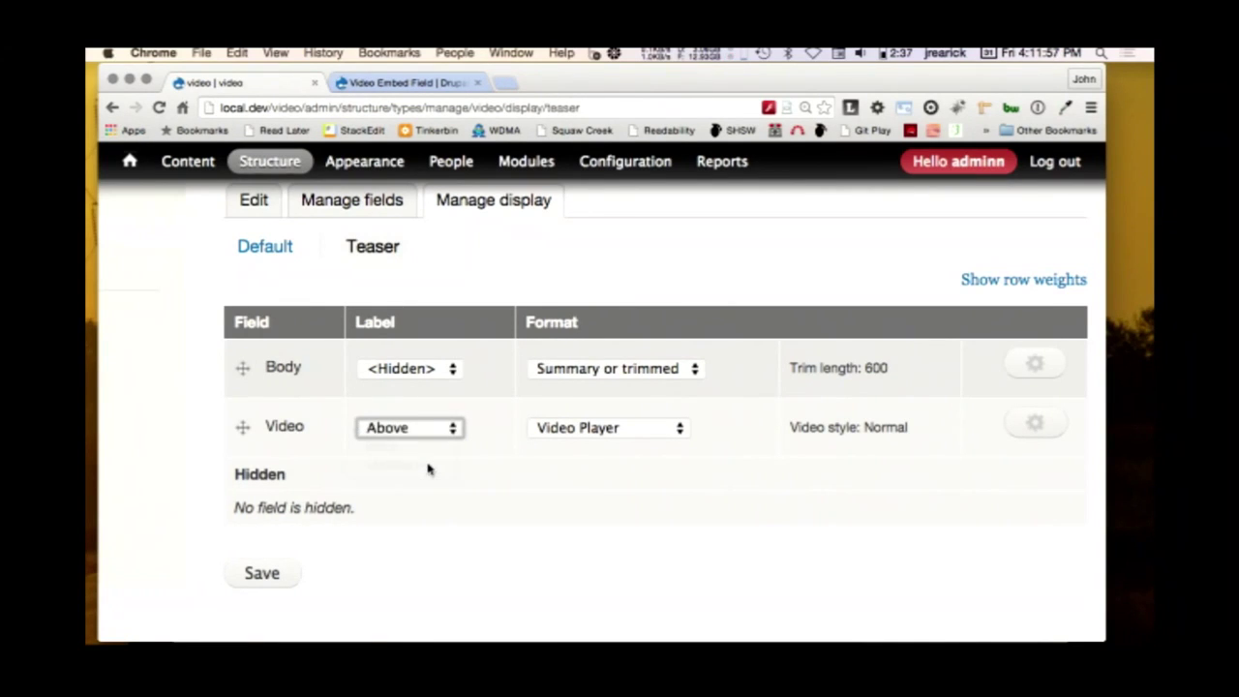
click(666, 432)
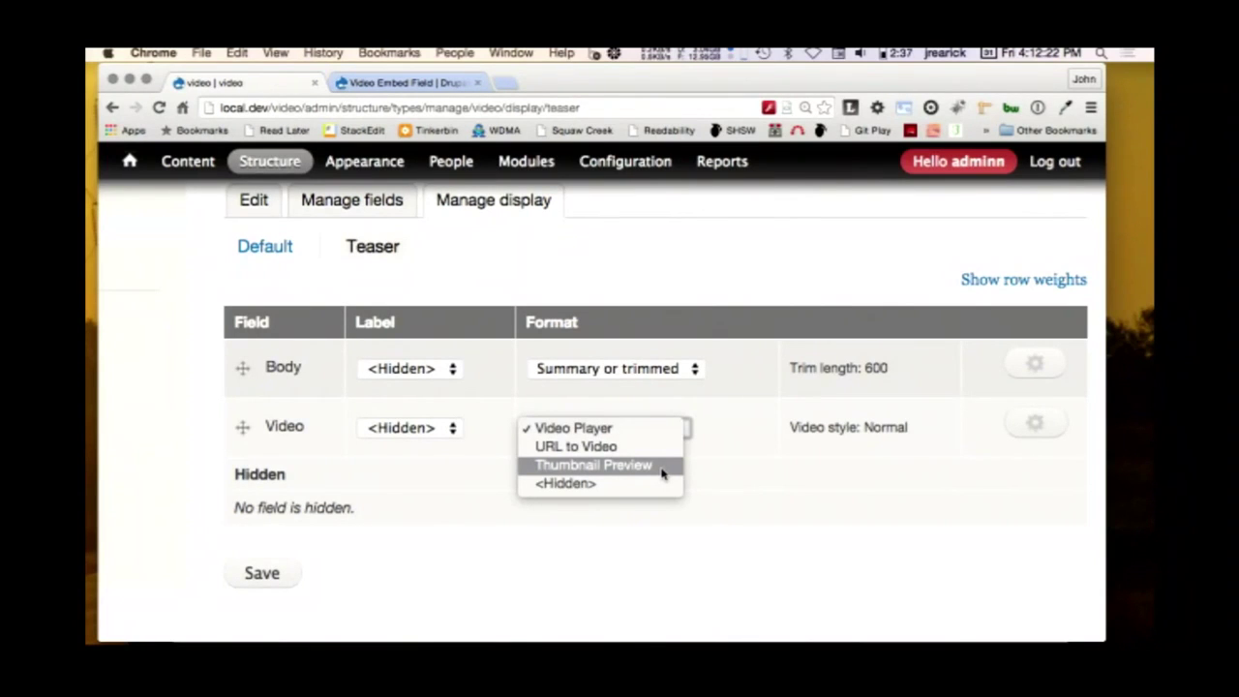
click(662, 469)
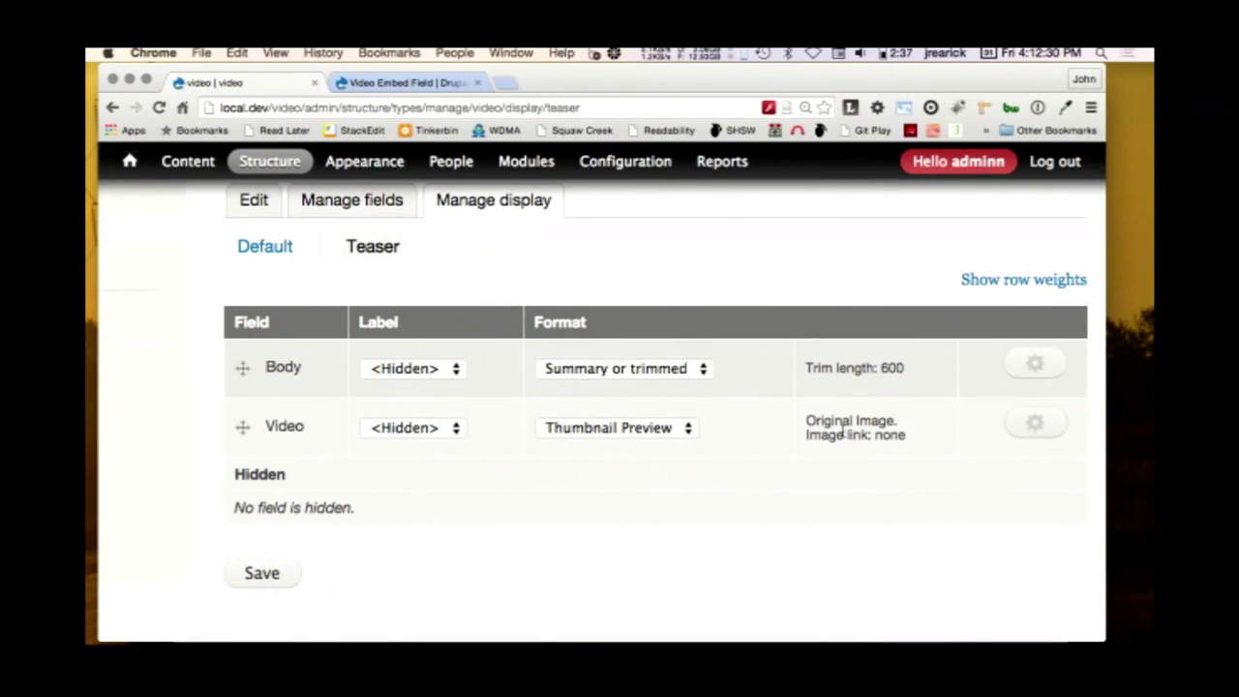
- Set the Video thumbnail's image style to Thumbnail (100x100), link it to Content and save the teaser display settings
click(1053, 436)
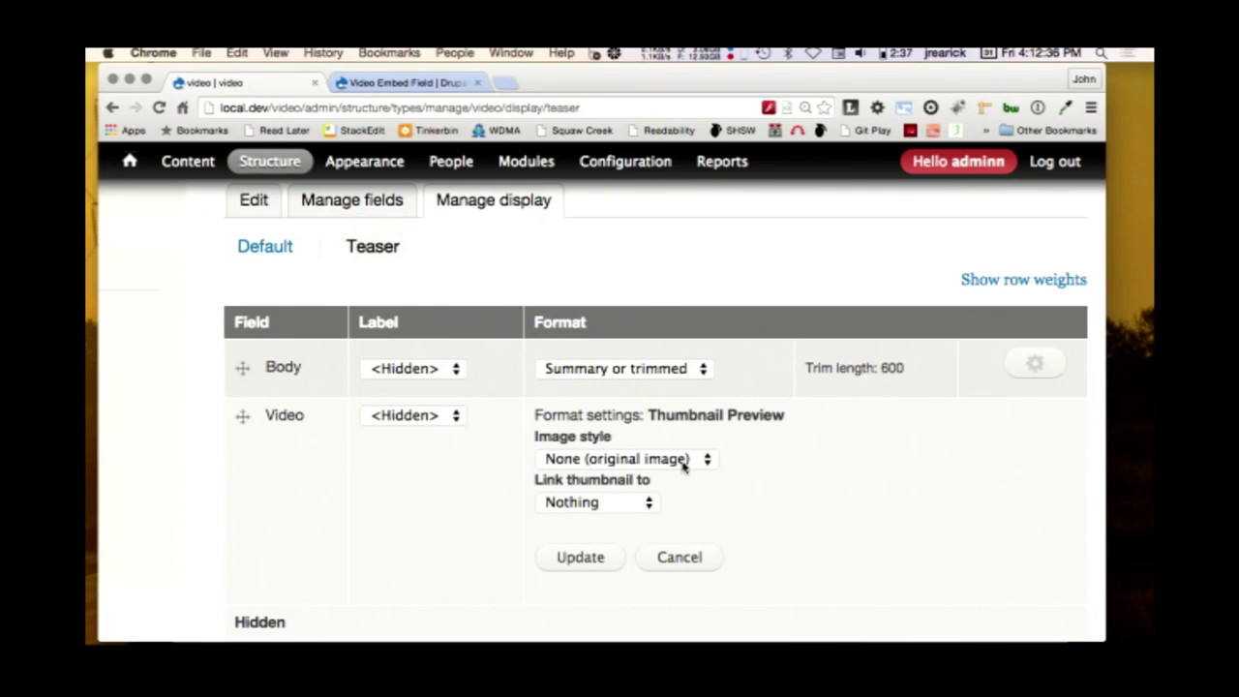
click(687, 460)
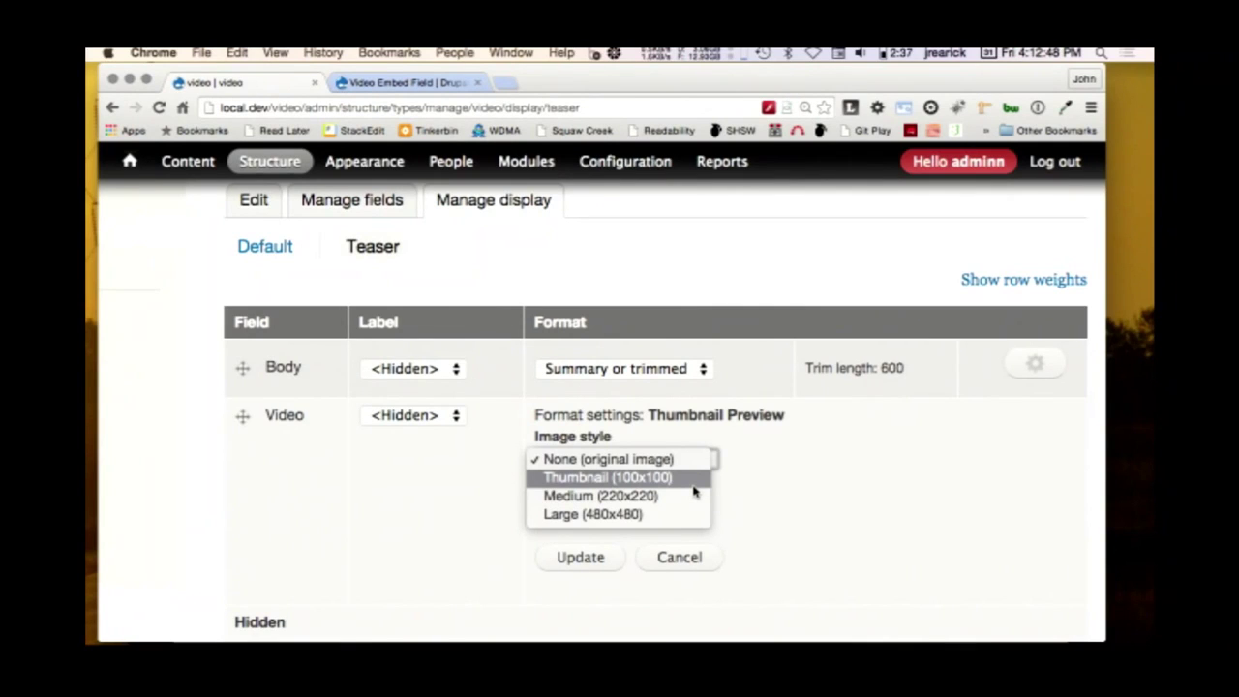
click(641, 478)
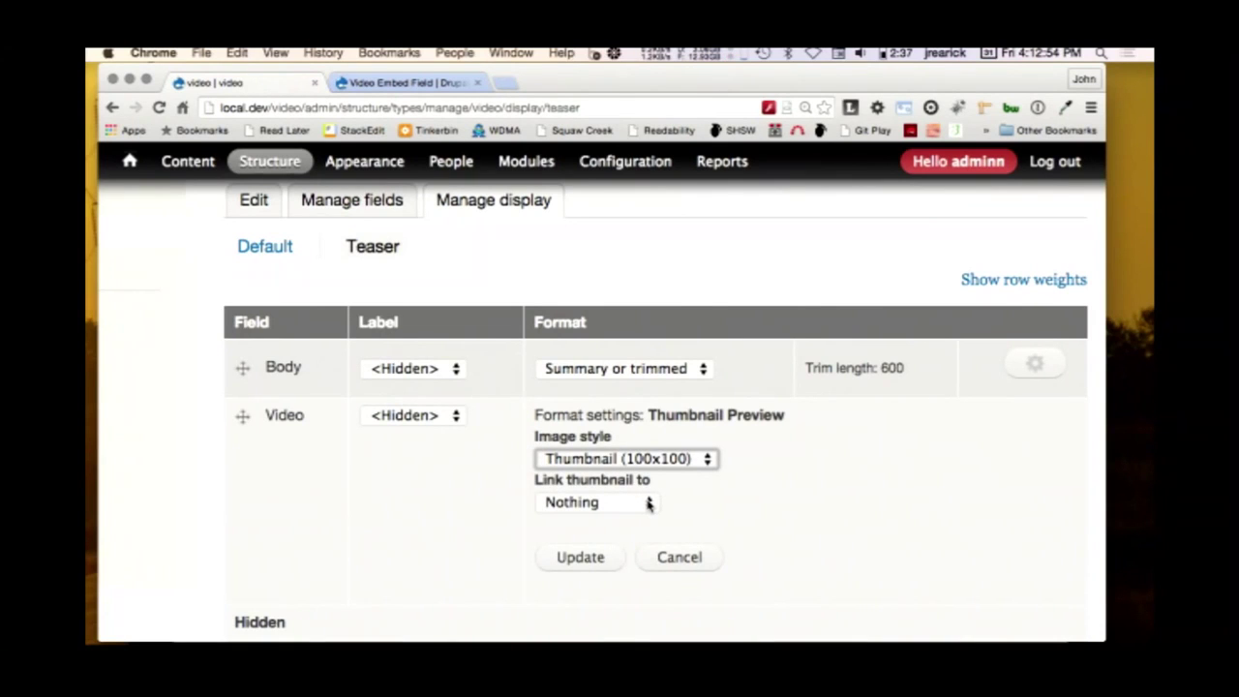
click(648, 503)
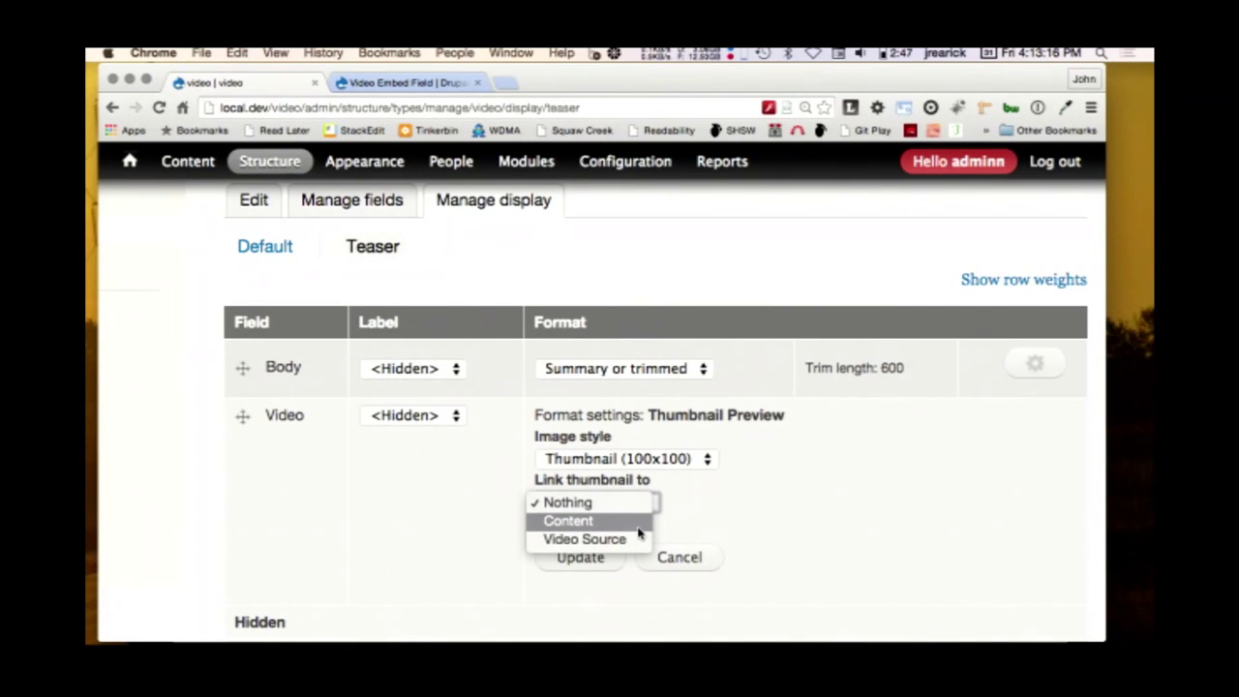
click(638, 523)
click(581, 559)
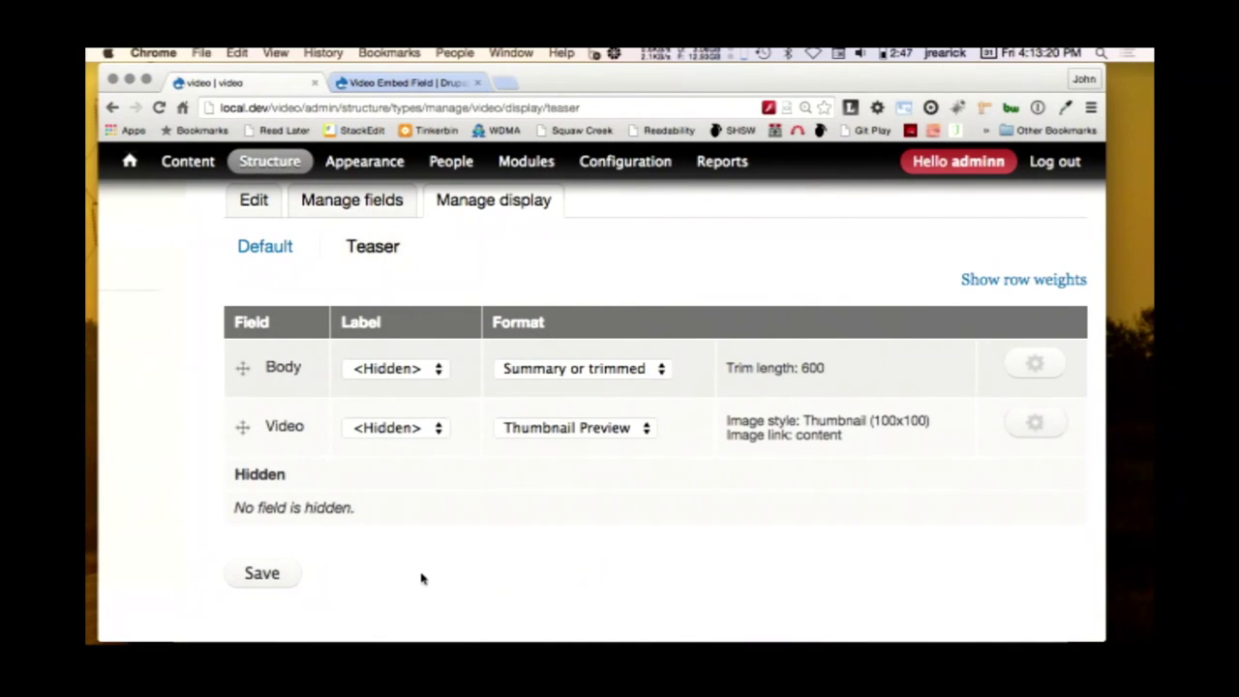
click(263, 587)
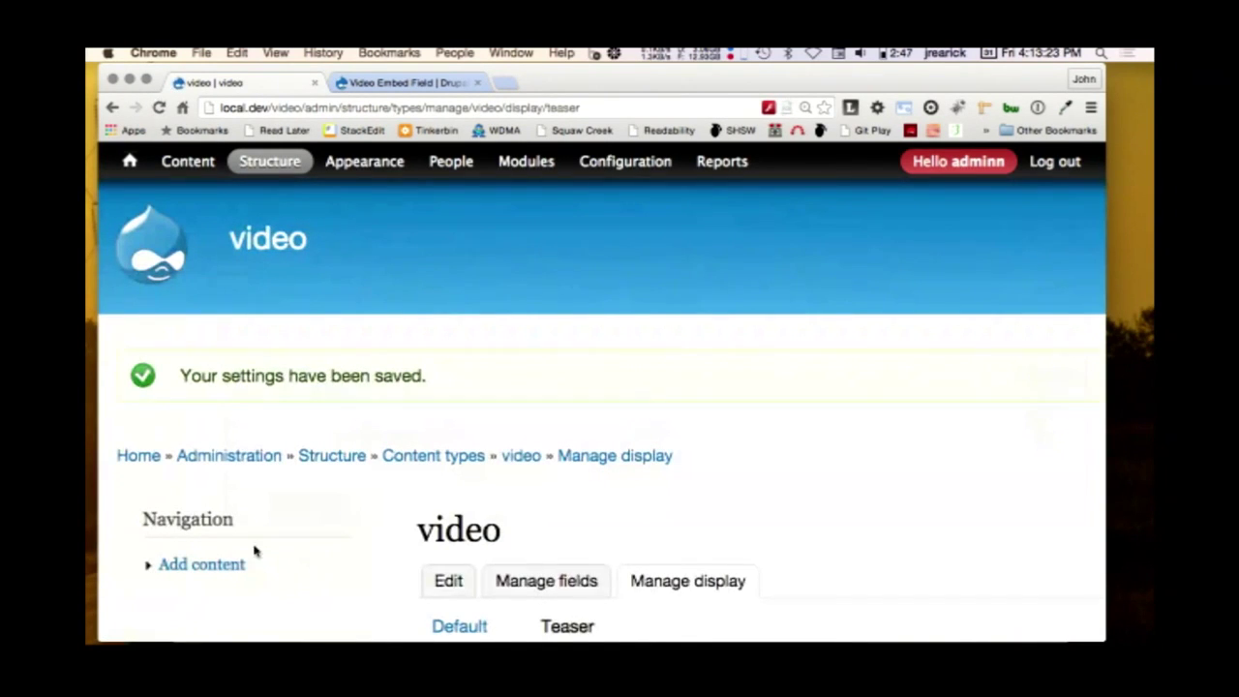
- Check the teaser on the site's homepage and follow its video thumbnail to the full content page
click(280, 241)
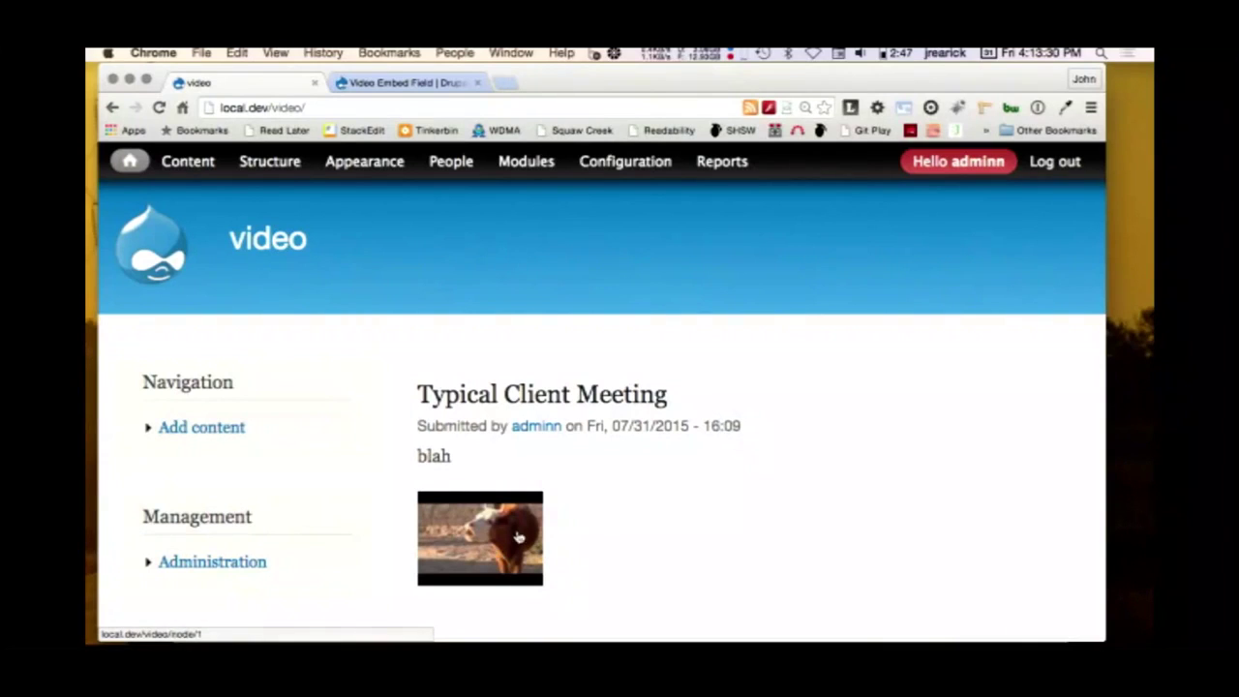
click(487, 540)
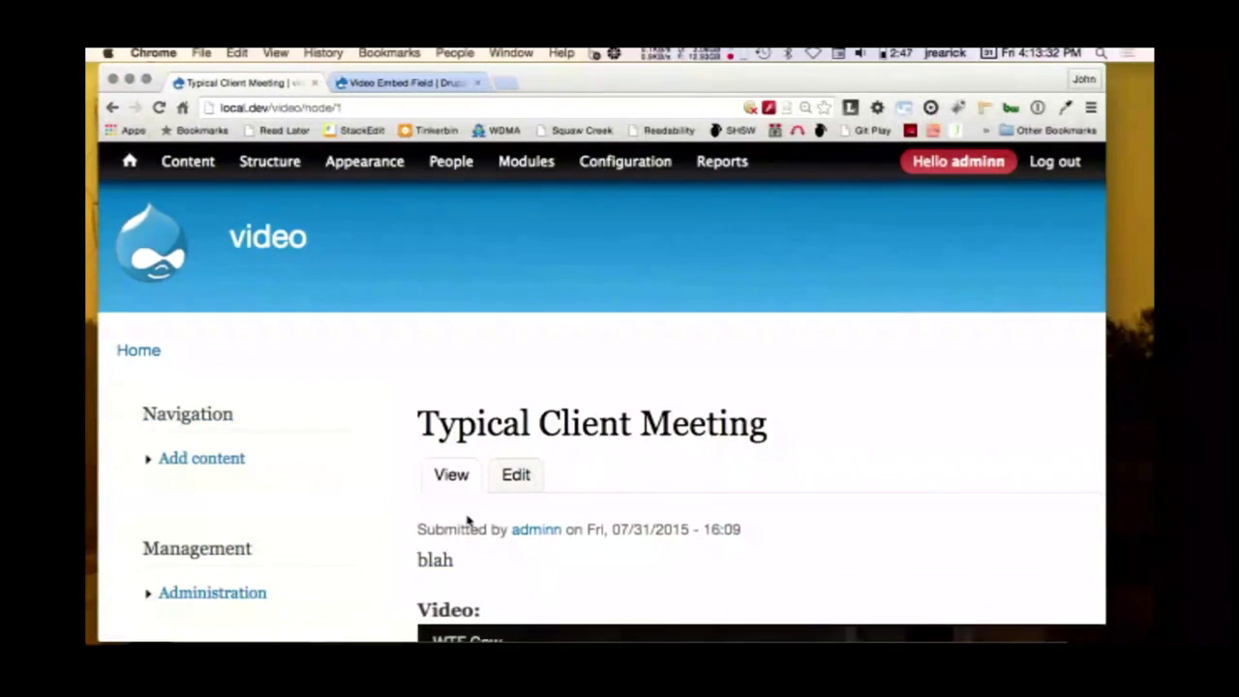
- Look over the embedded video on the Typical Client Meeting content page
scroll(470, 519, down, 5)
scroll(467, 522, down, 4)
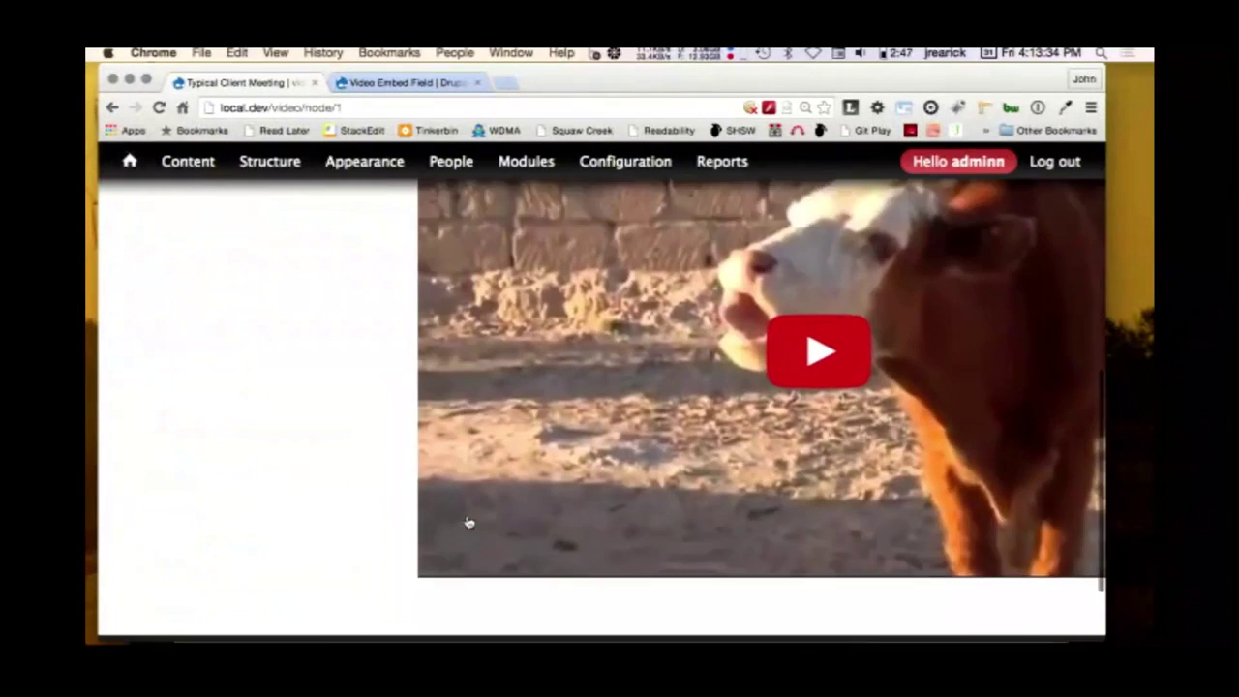
scroll(468, 522, up, 3)
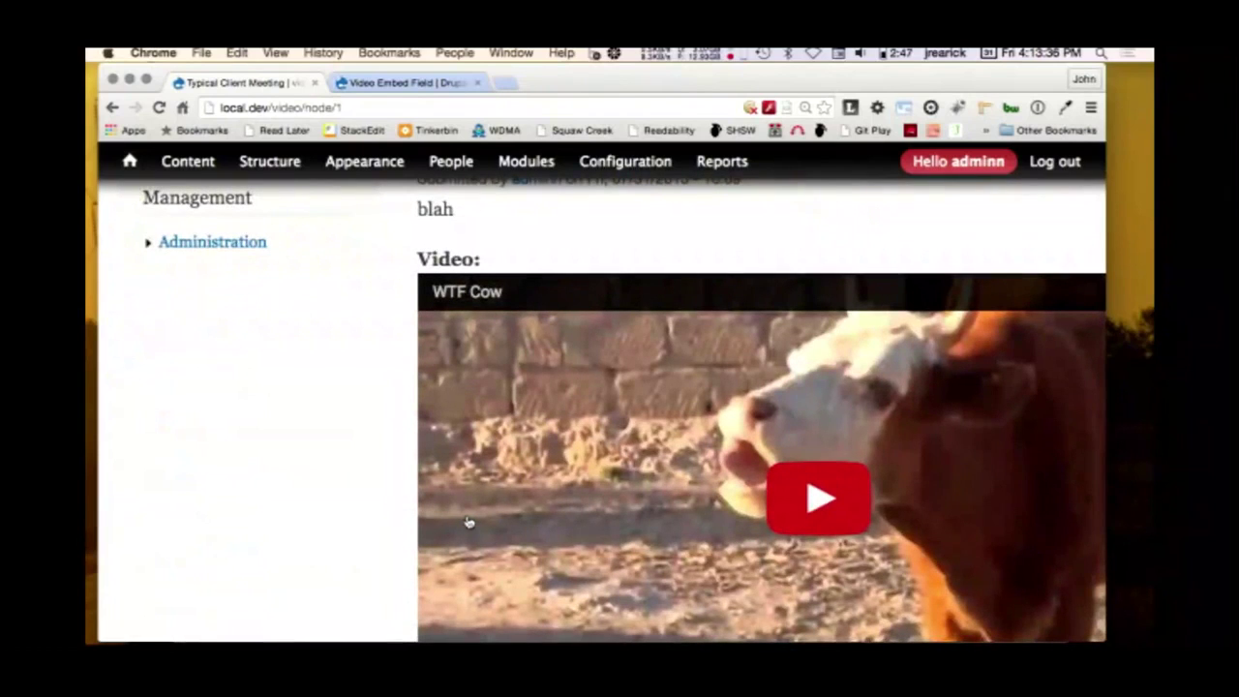
scroll(340, 332, up, 6)
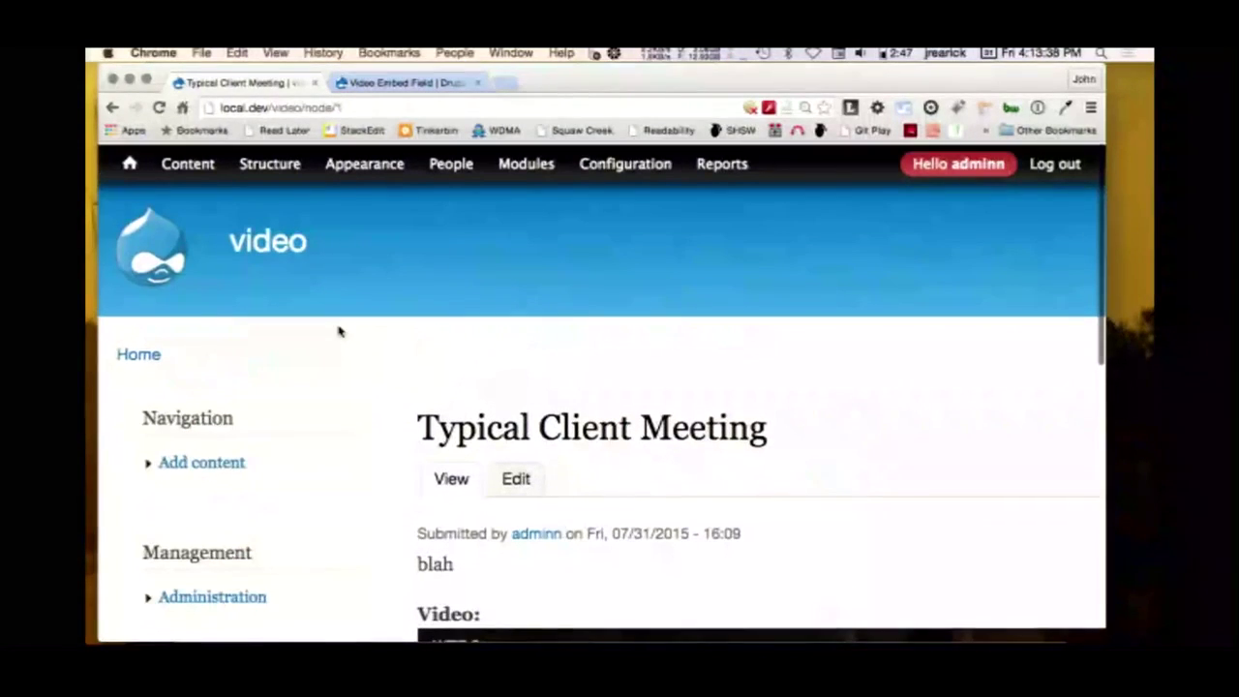
- Return to the site's homepage, review the teaser and follow its thumbnail to the embedded video on the full page
click(162, 261)
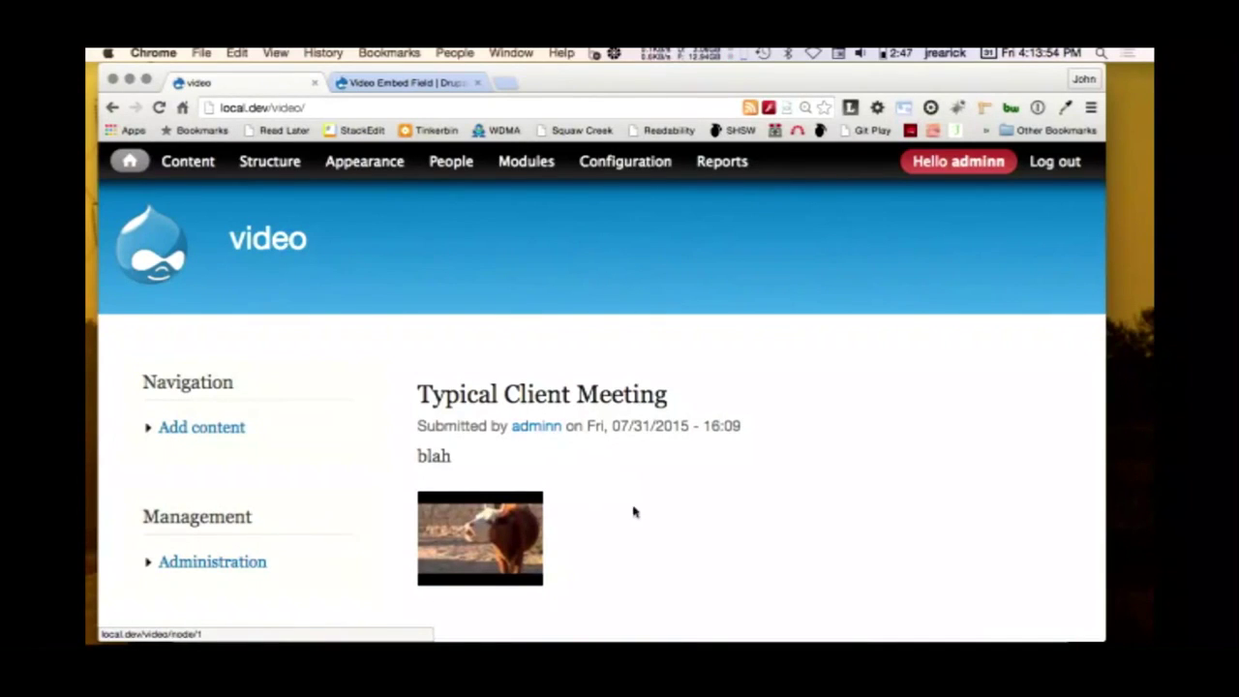
scroll(619, 510, down, 3)
scroll(644, 506, down, 1)
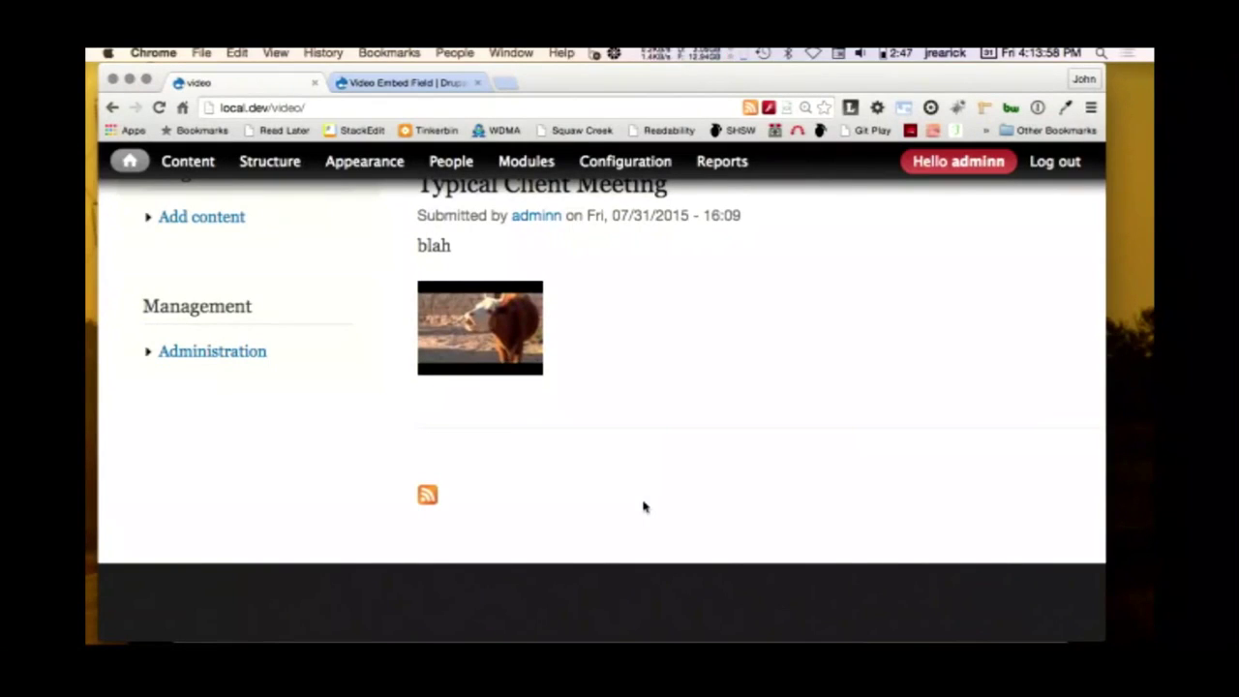
scroll(643, 507, up, 5)
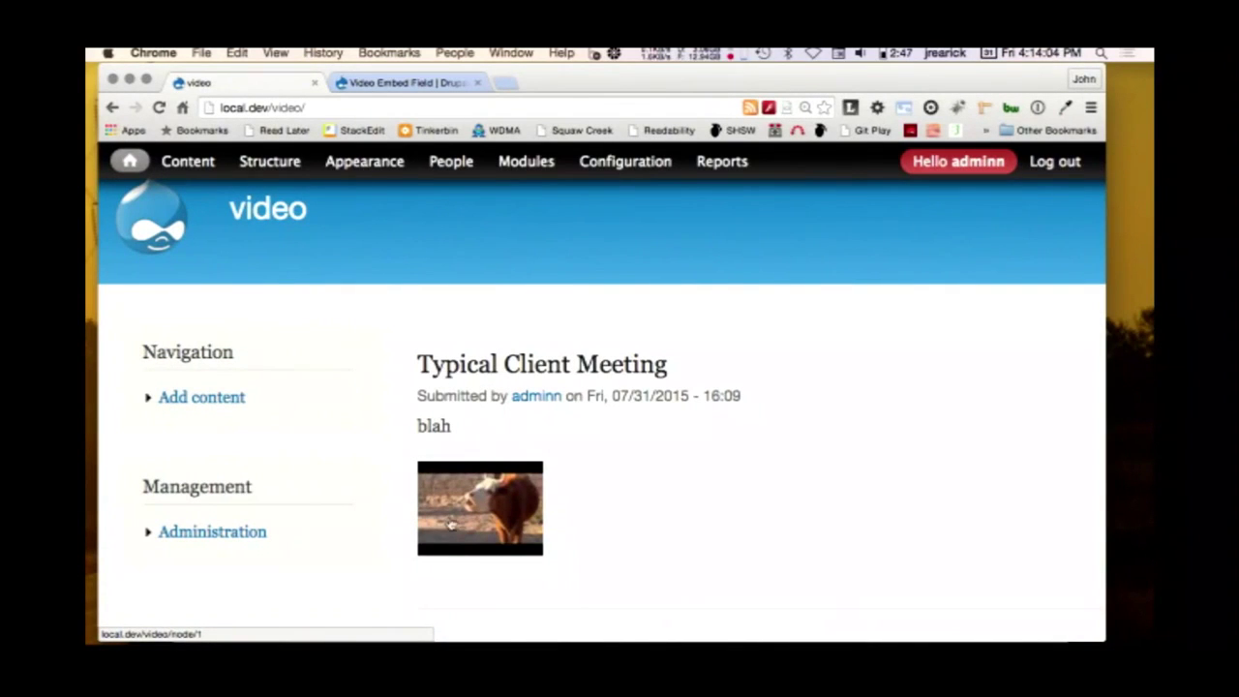
click(503, 525)
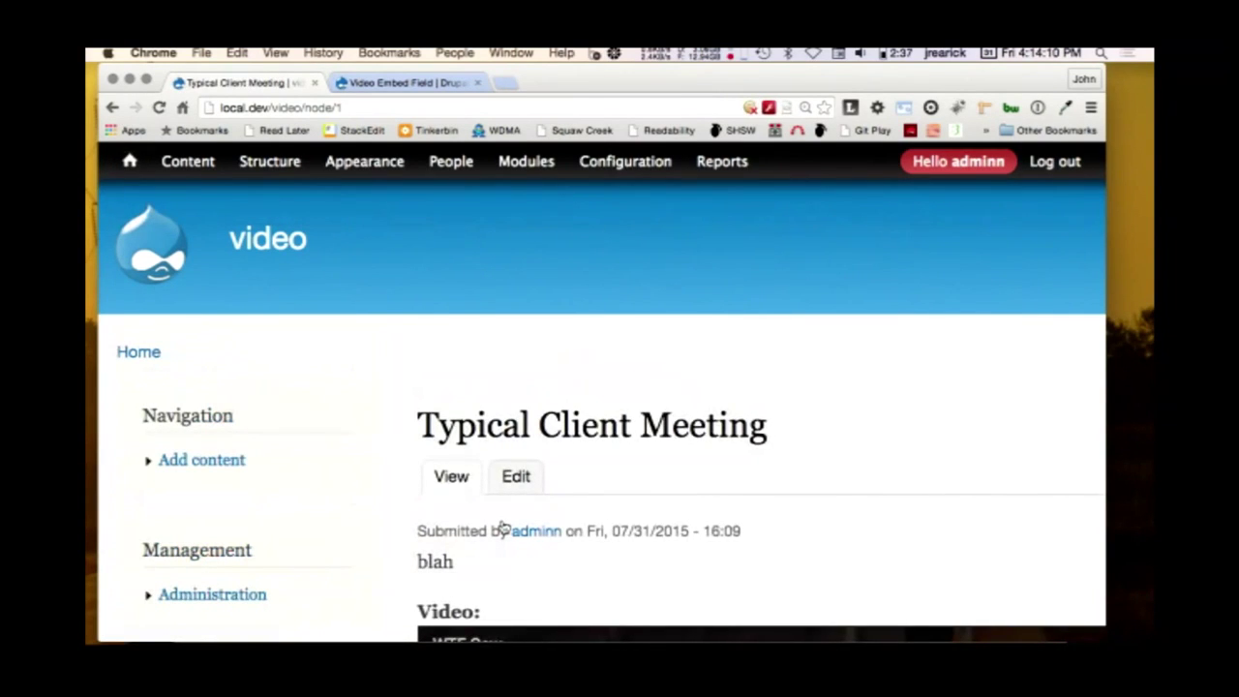
scroll(373, 513, down, 5)
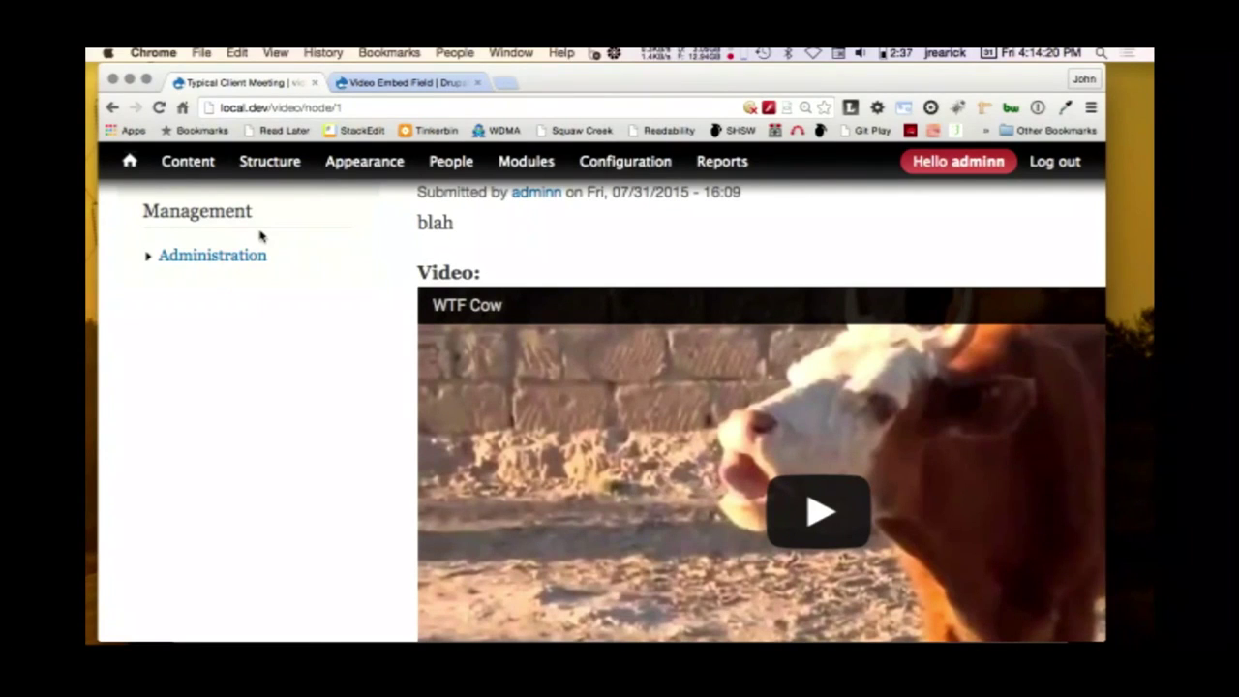
- Switch to the presentation outline in Google Docs and read the notes on the Add Transcript field item
key(super+Tab)
key(super+shift+Tab)
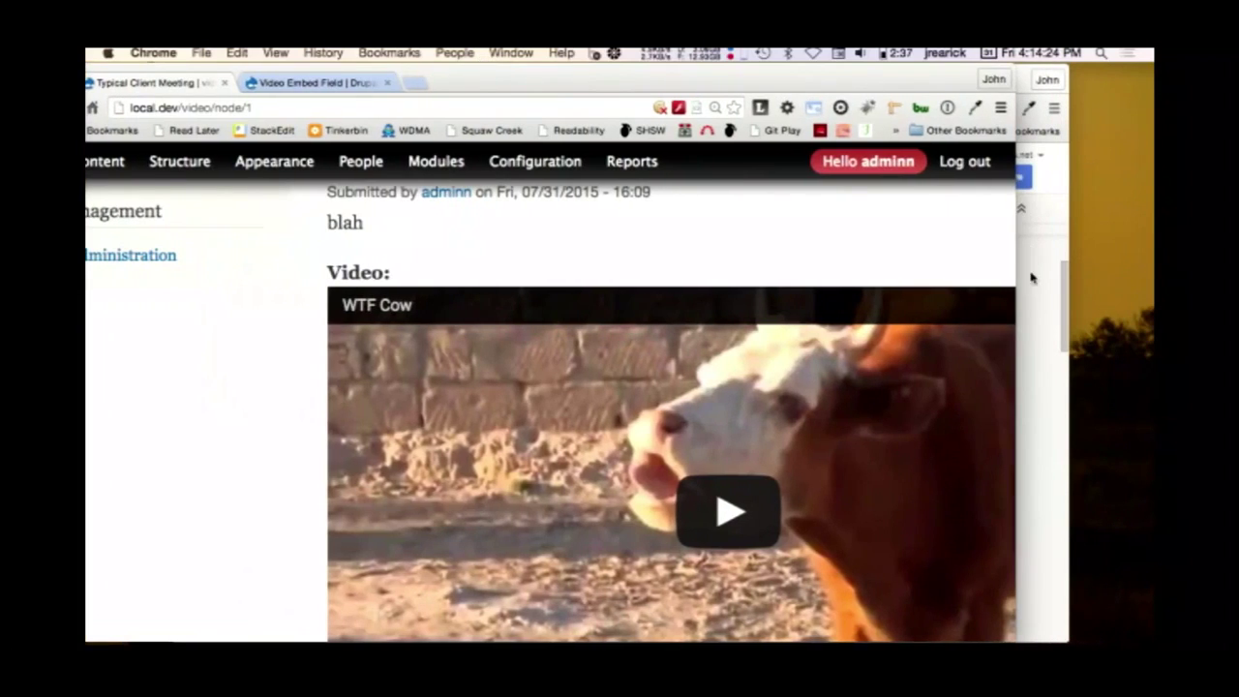
click(1030, 255)
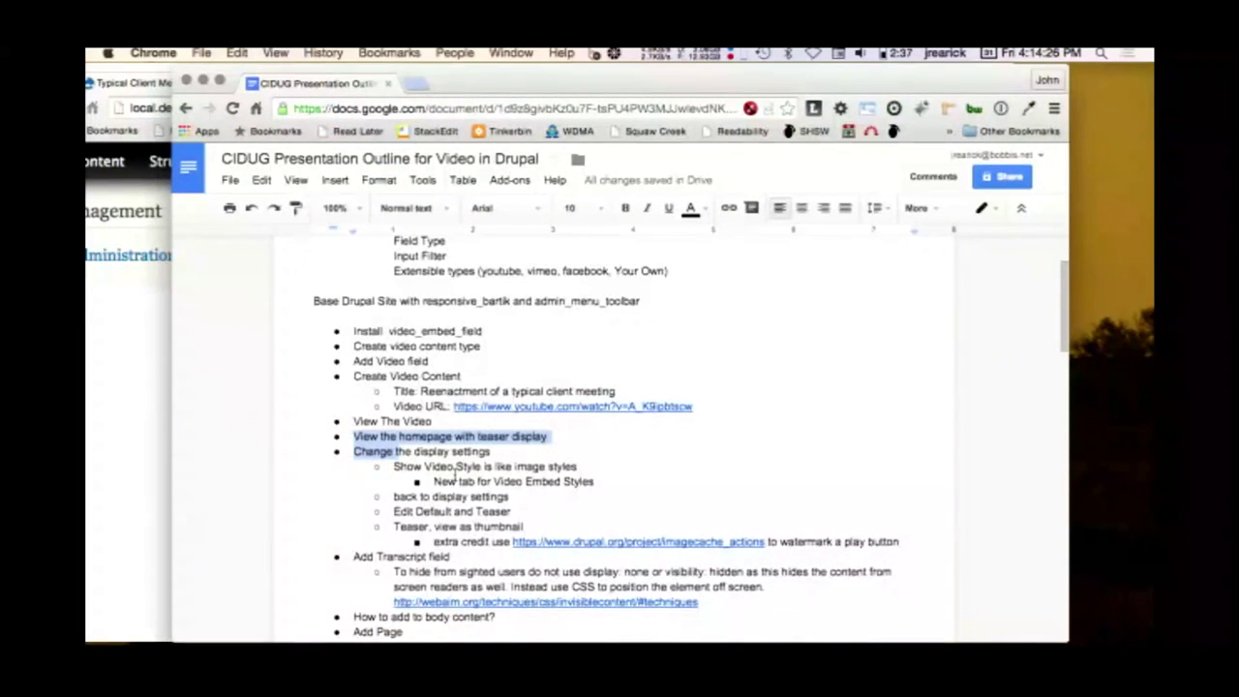
scroll(447, 499, down, 3)
scroll(446, 498, down, 6)
scroll(446, 500, down, 2)
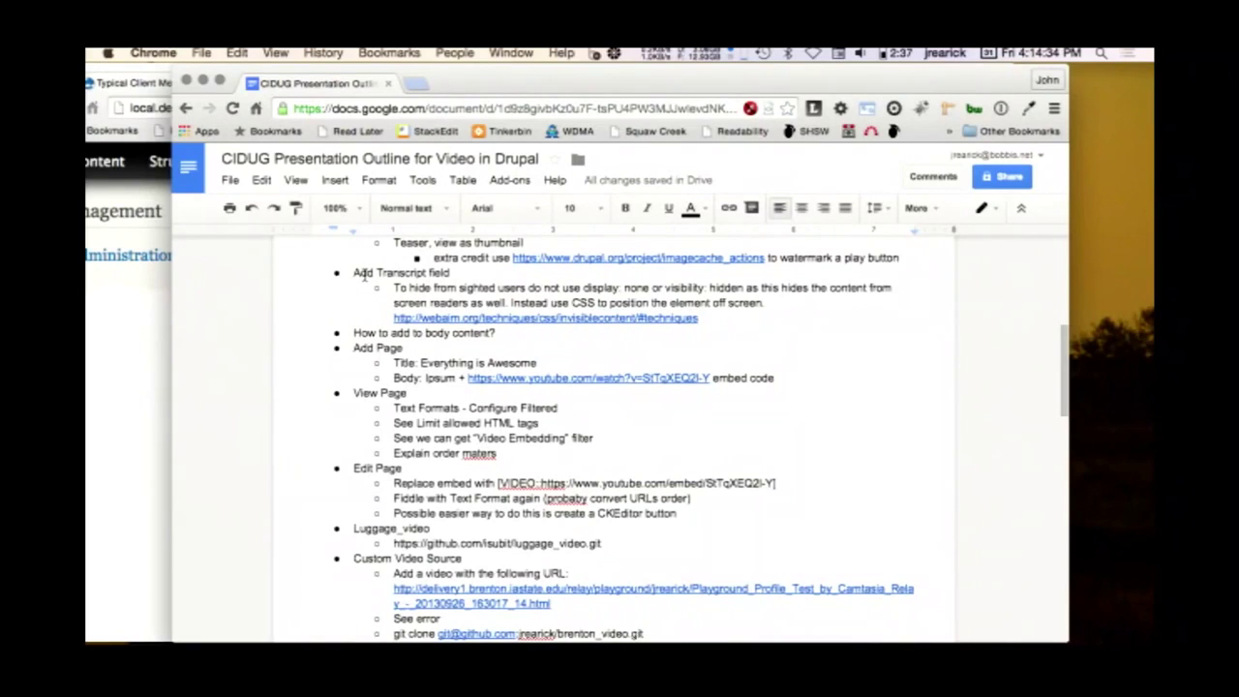
drag(352, 274, 439, 293)
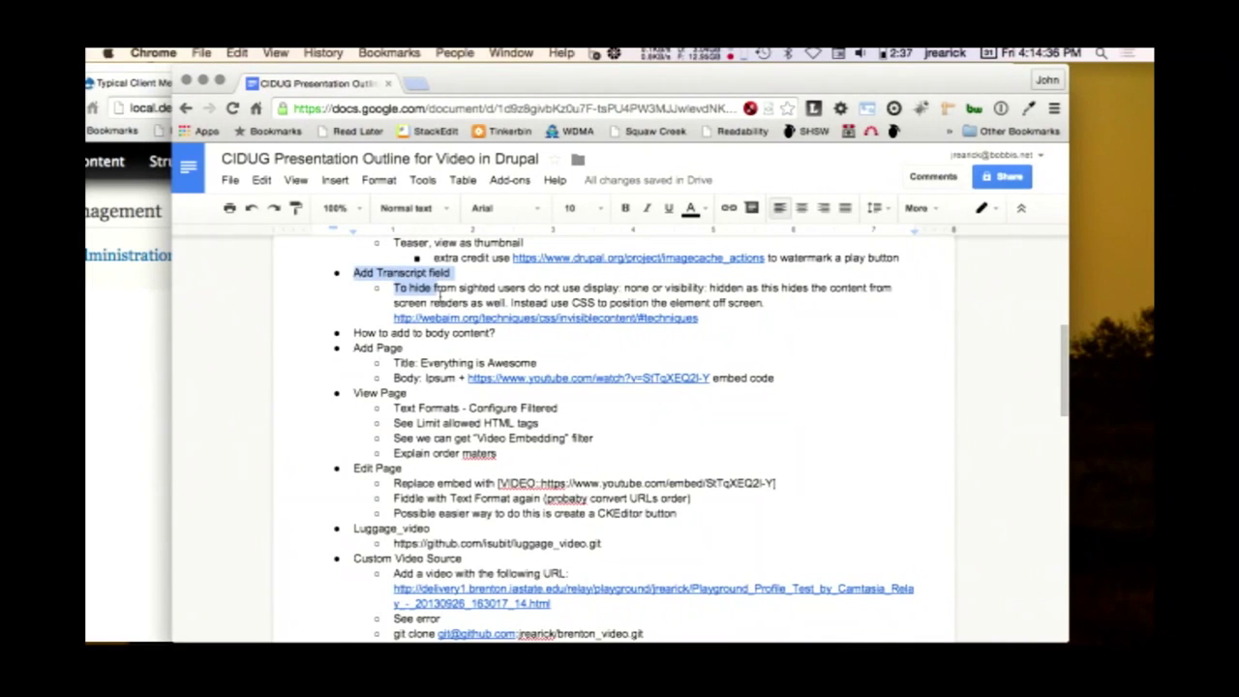
click(440, 292)
- Switch back to the Drupal site window and open the field management table of the video content type
click(114, 422)
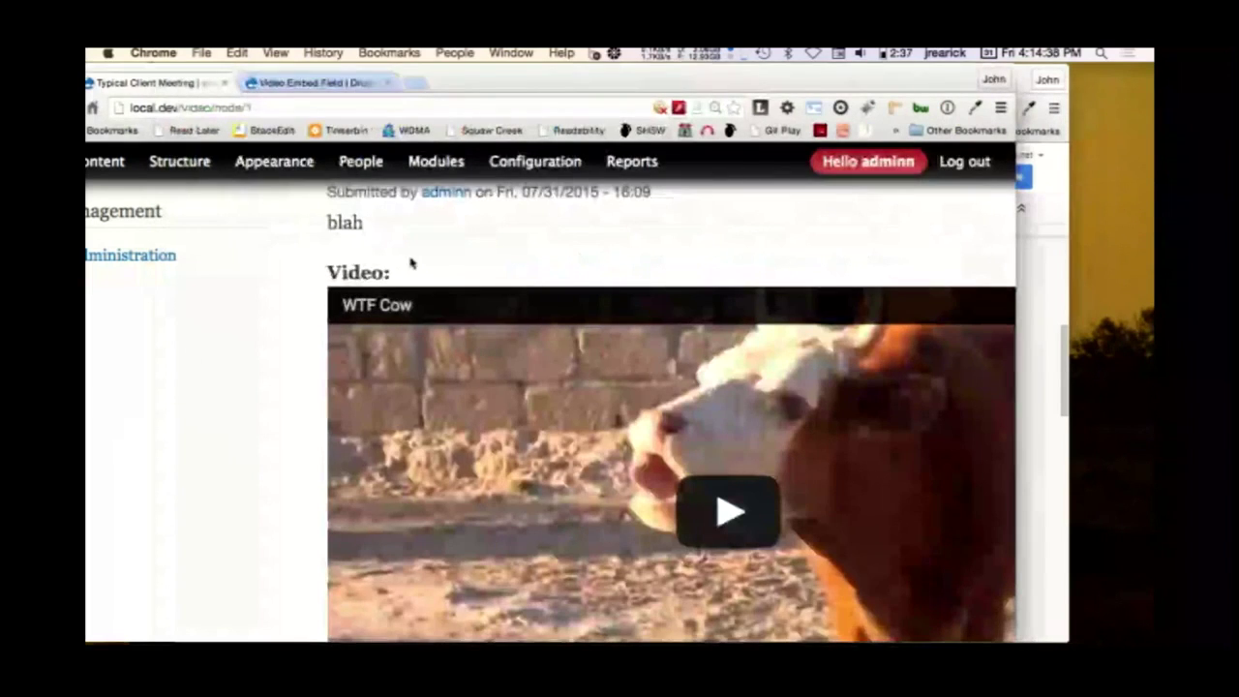
drag(609, 78, 696, 61)
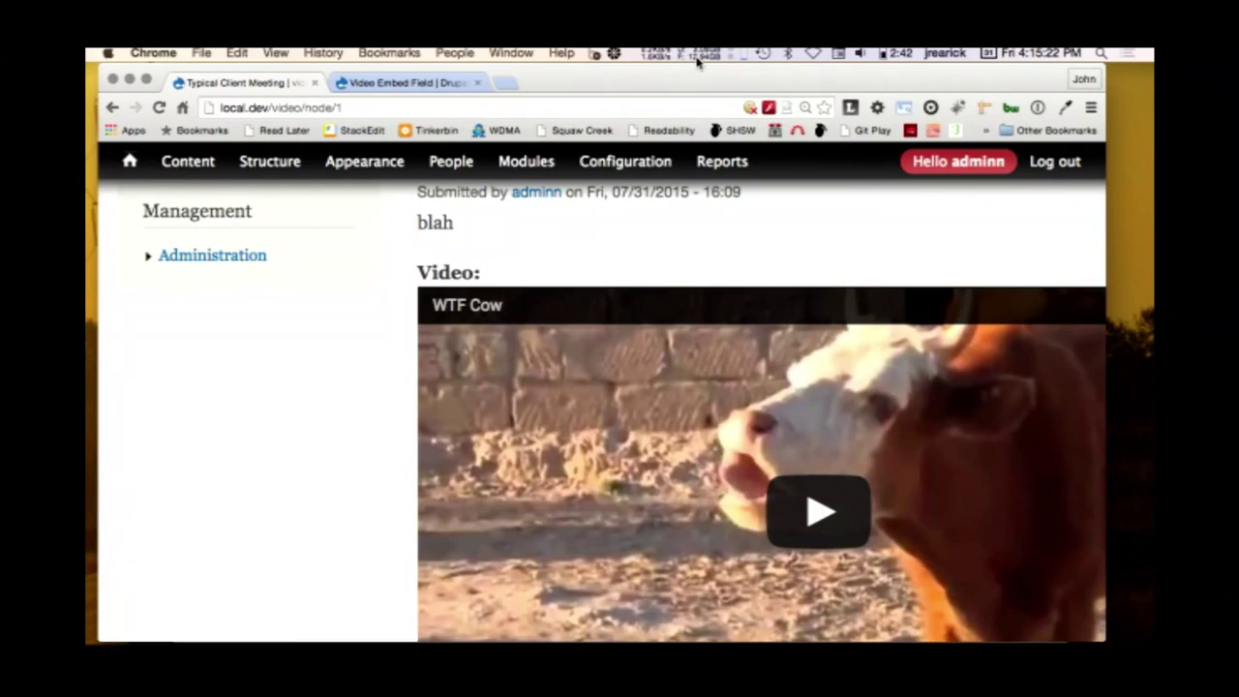
mouse_move(266, 165)
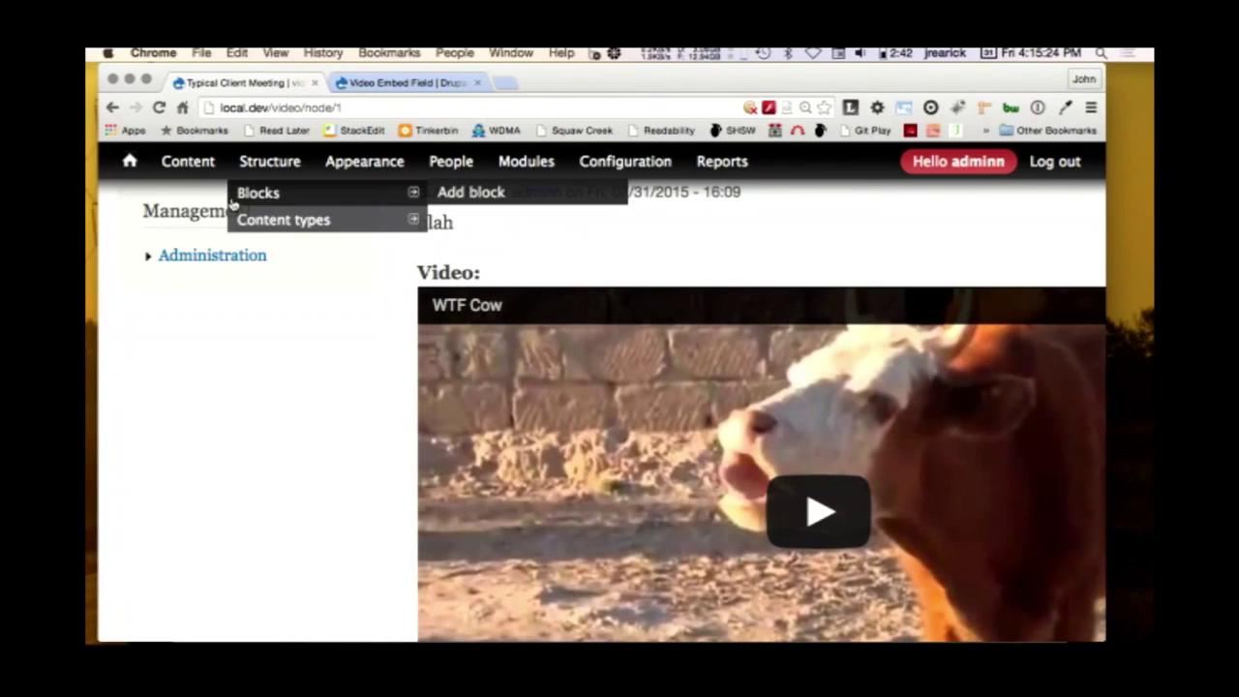
mouse_move(278, 222)
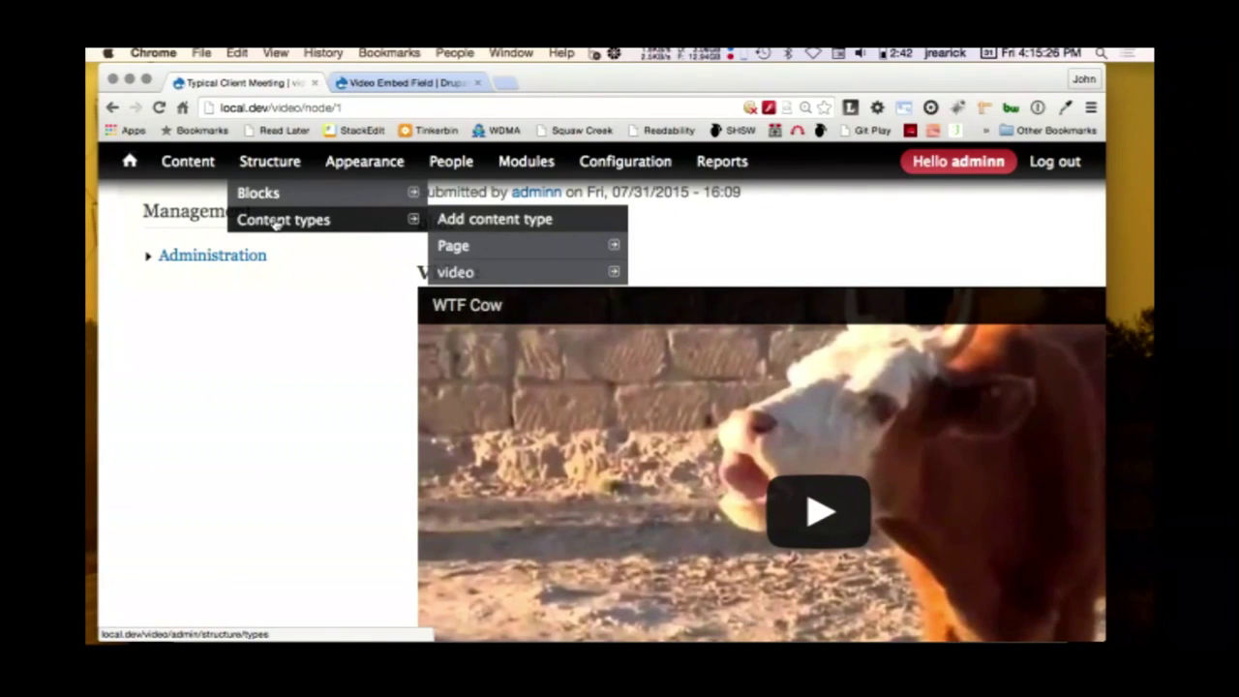
mouse_move(477, 271)
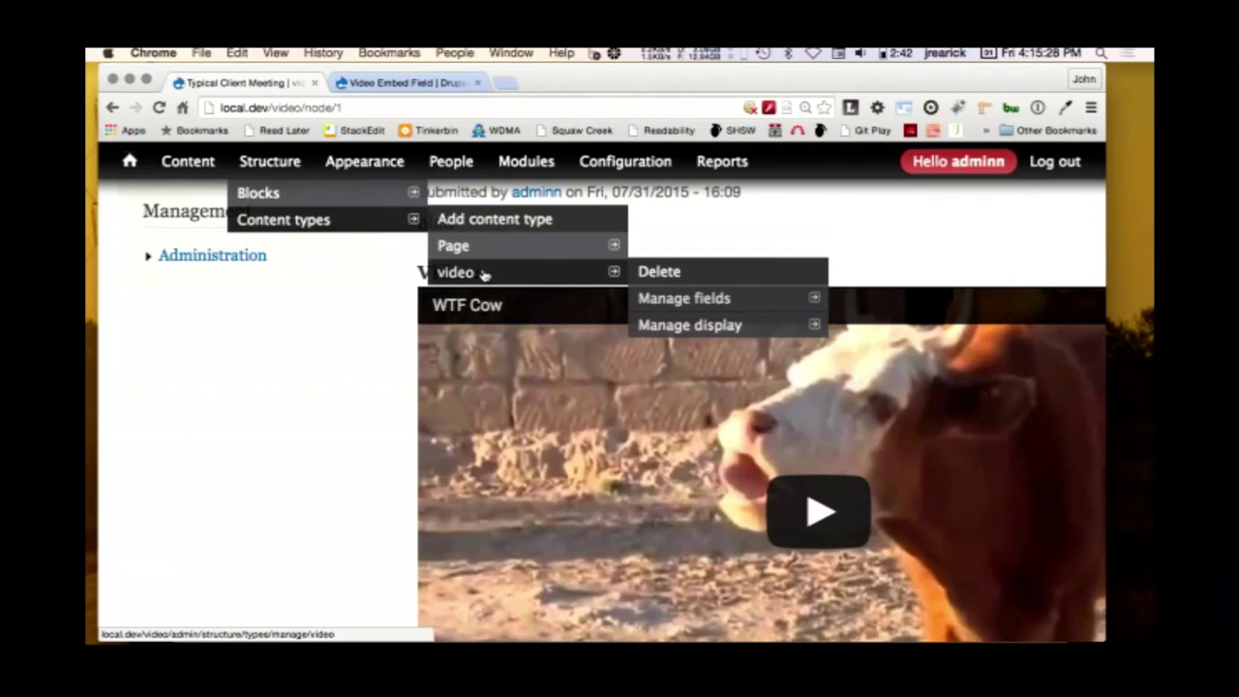
click(705, 300)
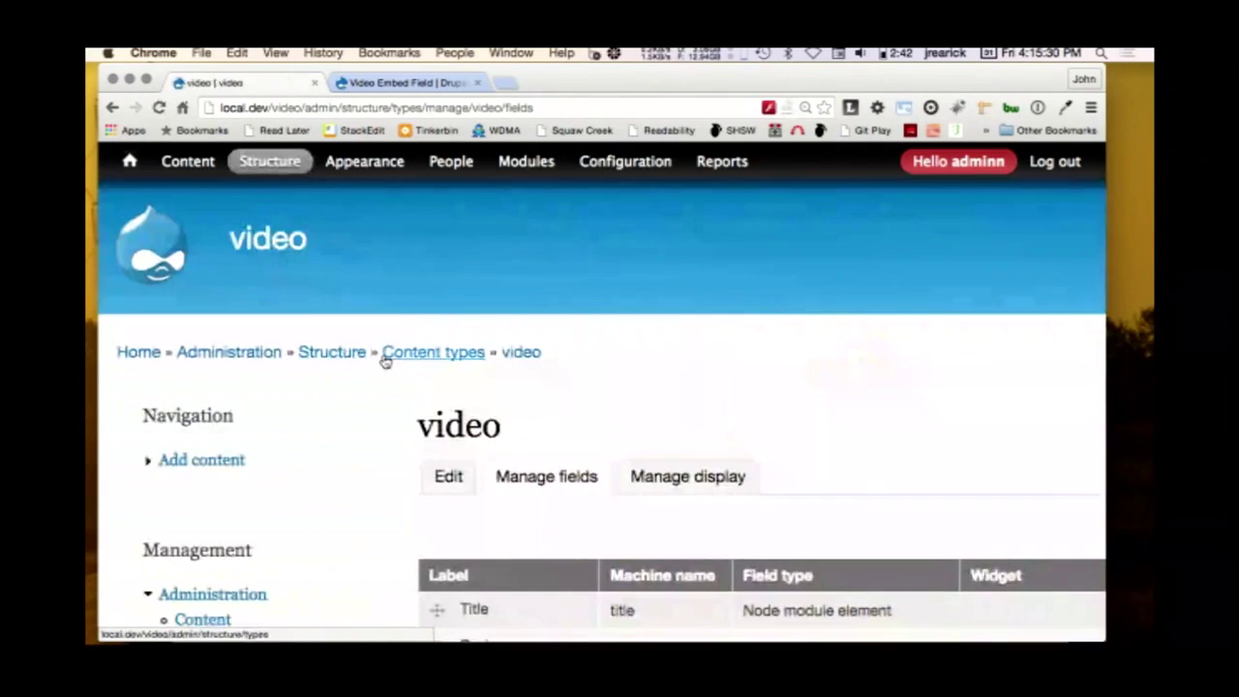
scroll(490, 513, down, 5)
- Add a new field labelled "Transcript or Alternat URL" of type Text with the Text field widget to the video content type
click(495, 501)
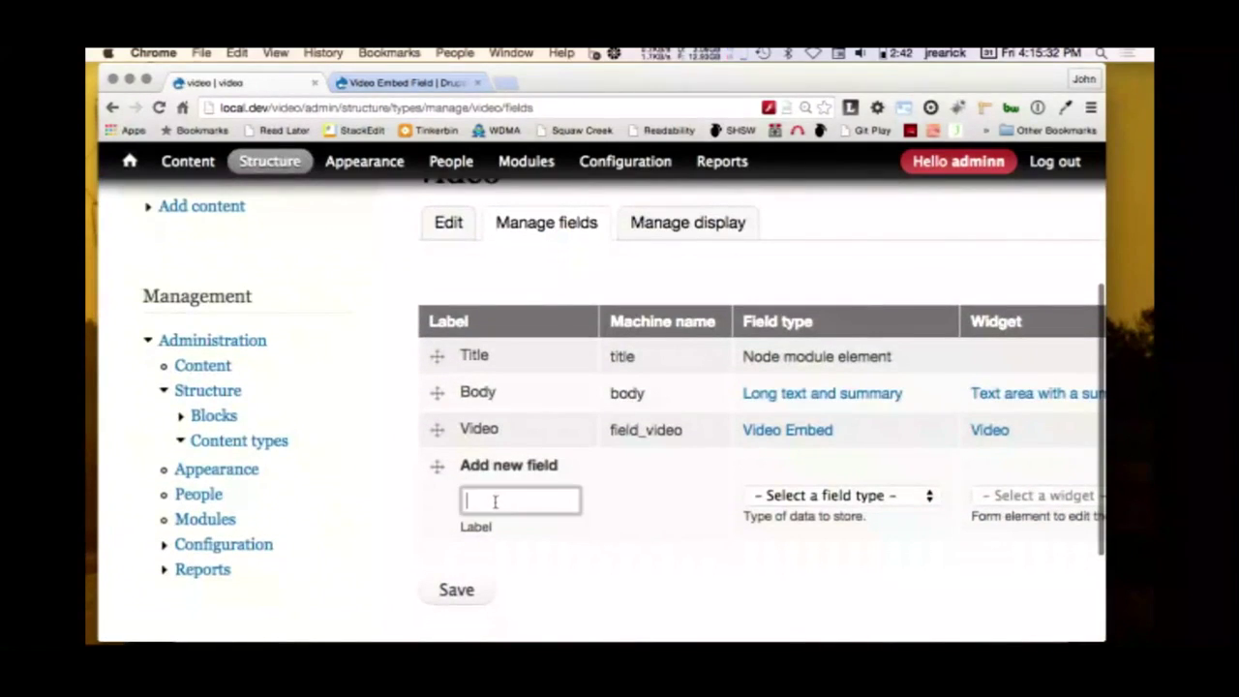
text(Transcript or Ala)
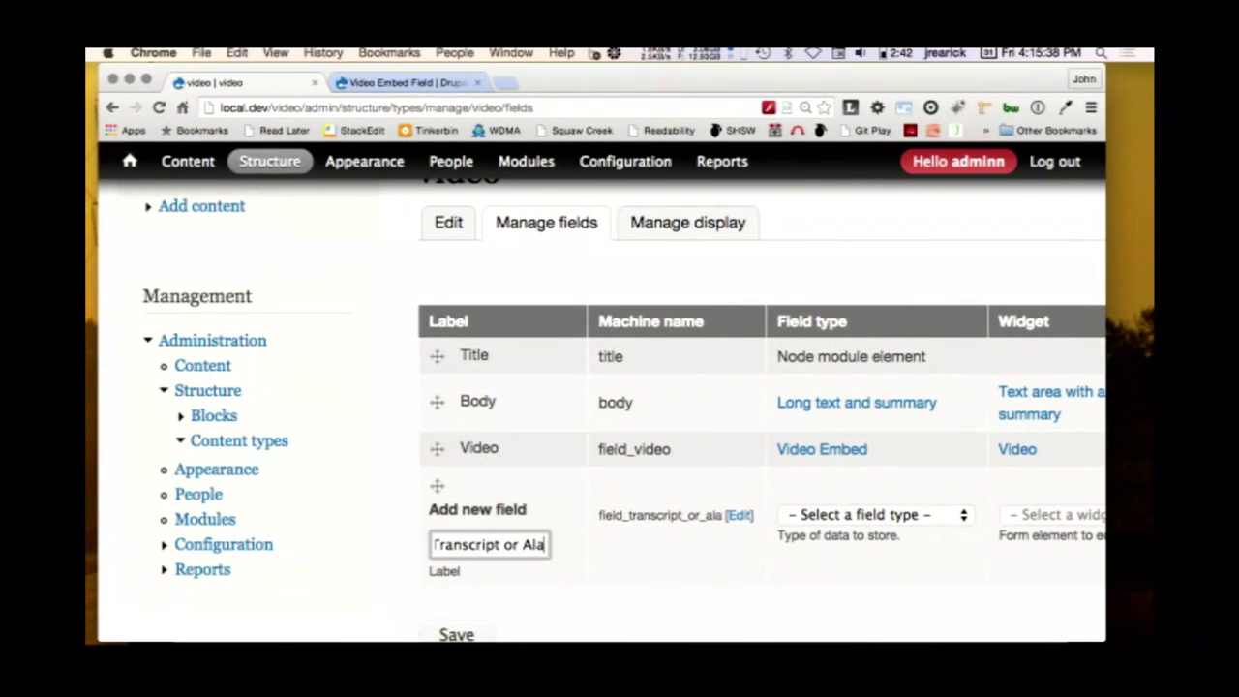
key(BackSpace)
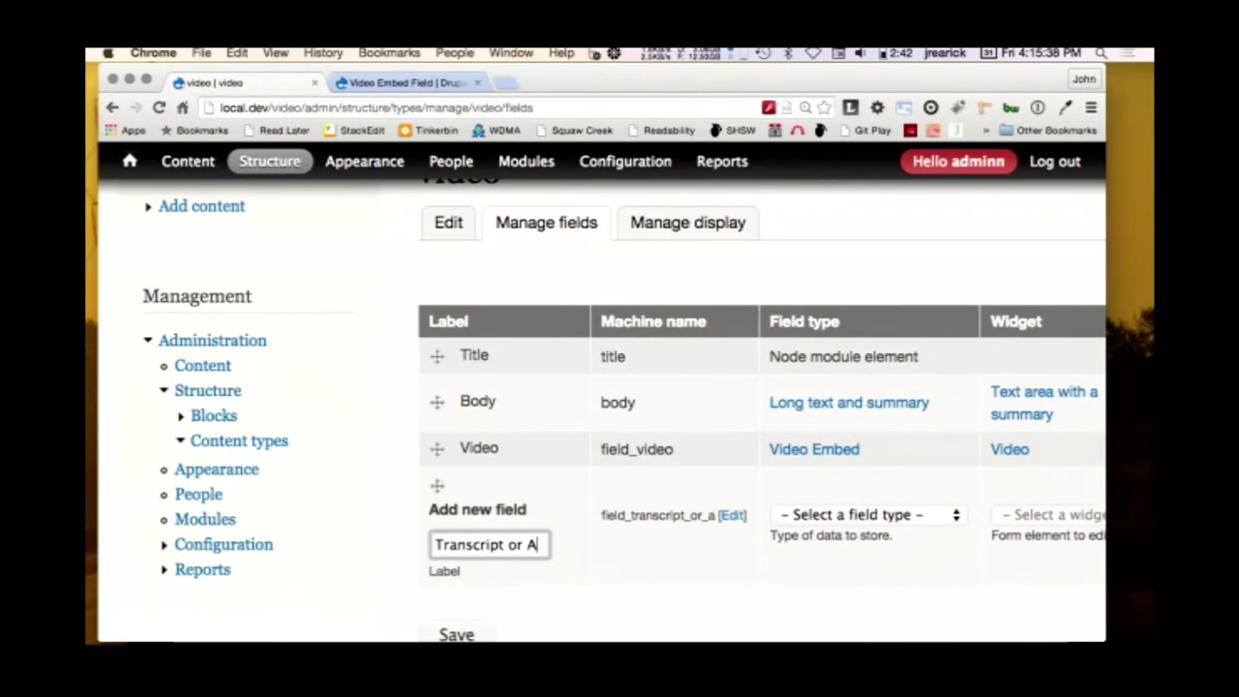
text(ternat URL)
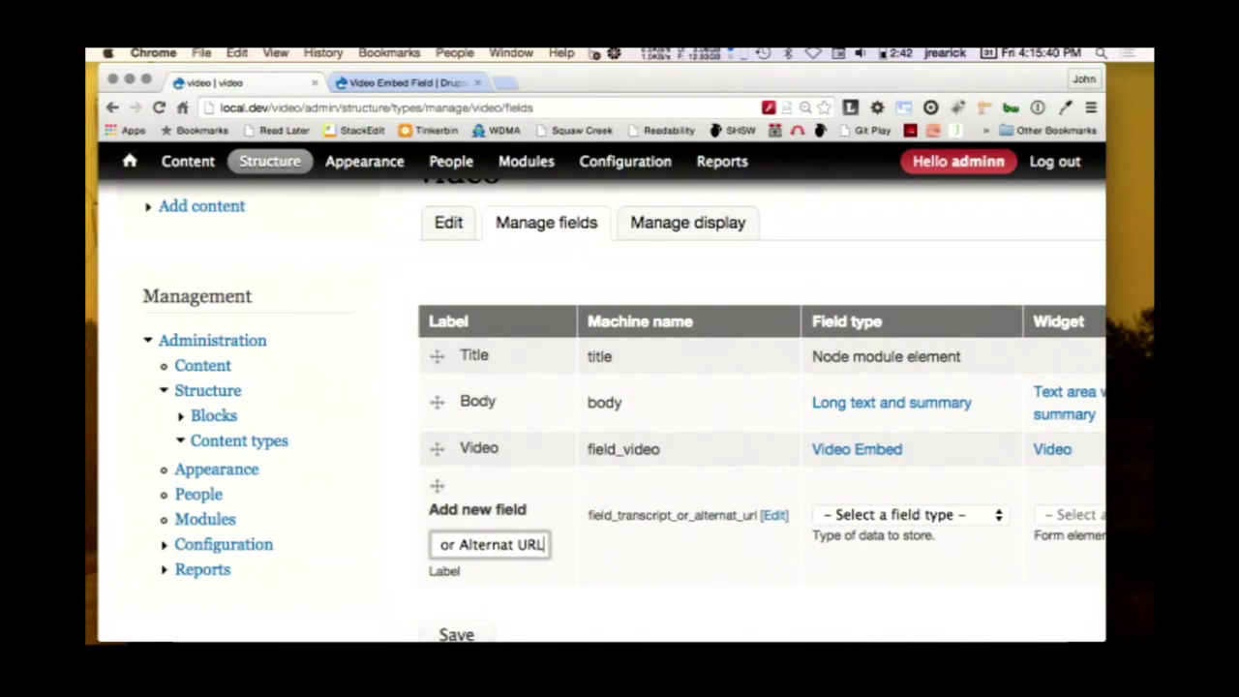
click(910, 515)
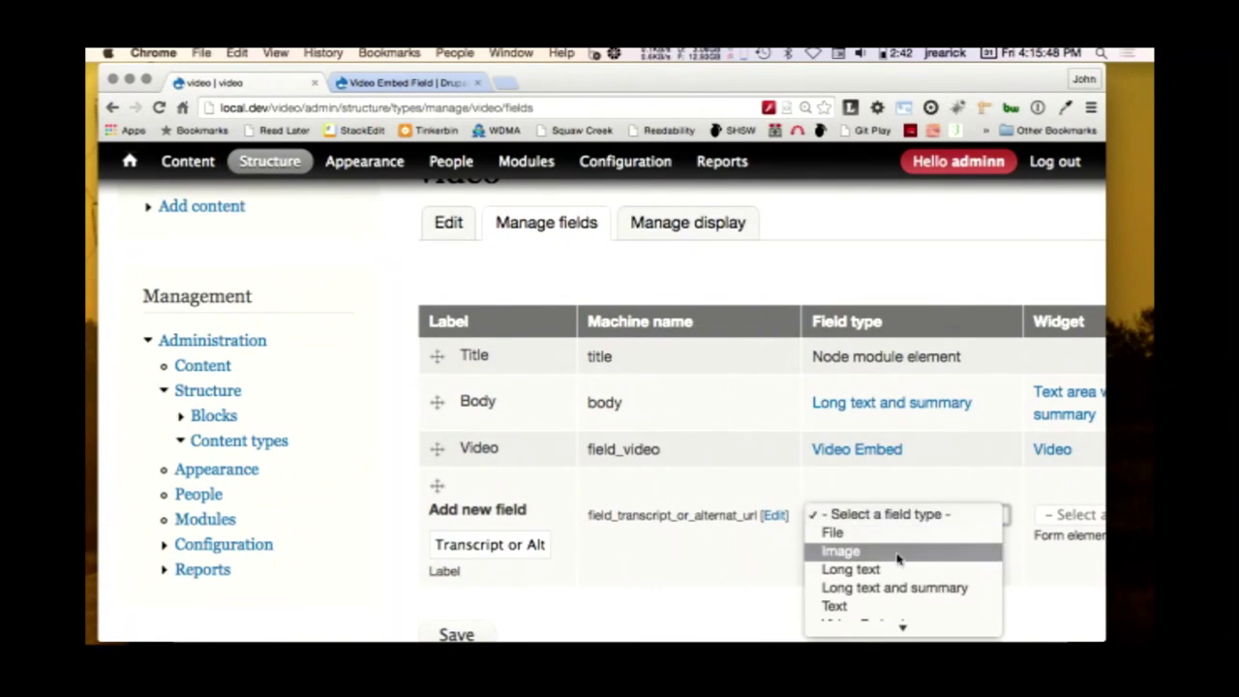
click(890, 613)
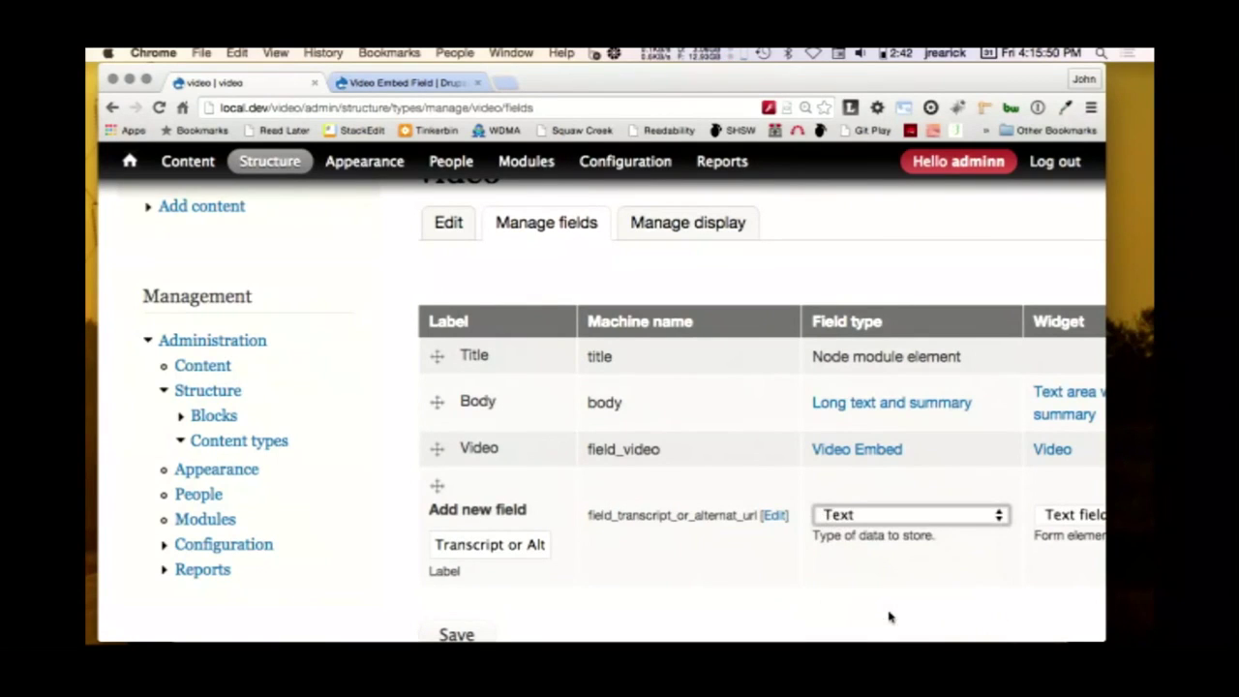
scroll(881, 615, right, 3)
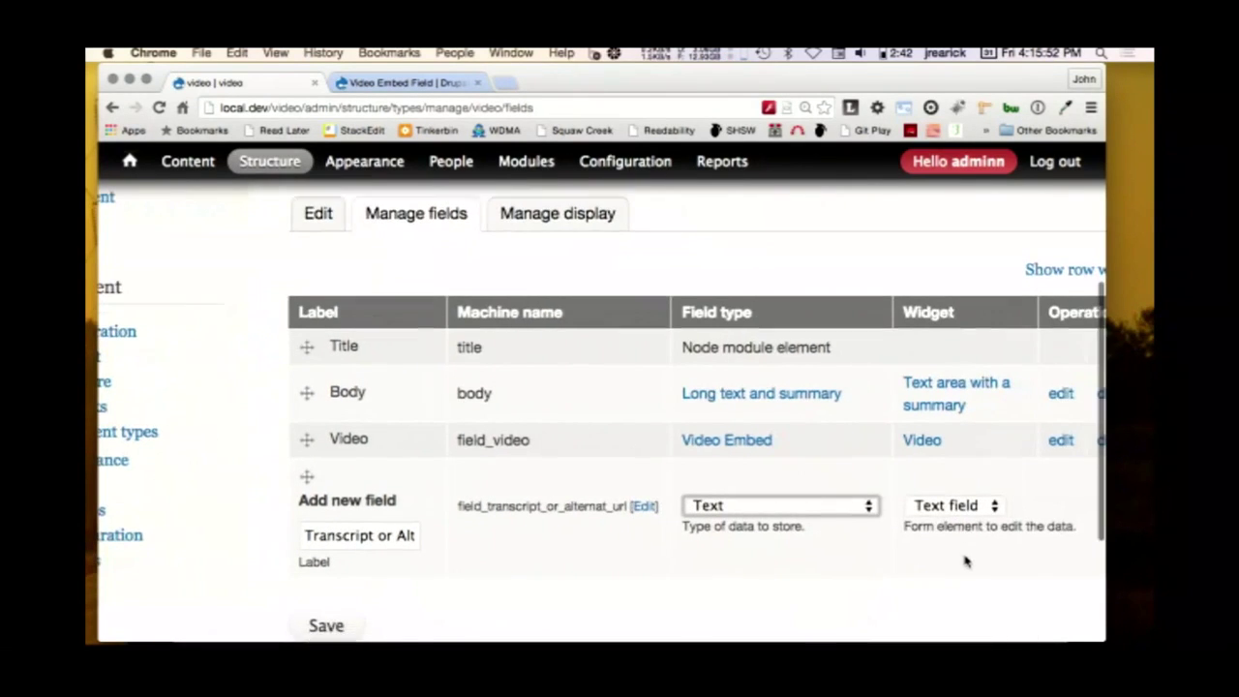
scroll(951, 558, right, 2)
scroll(910, 564, left, 4)
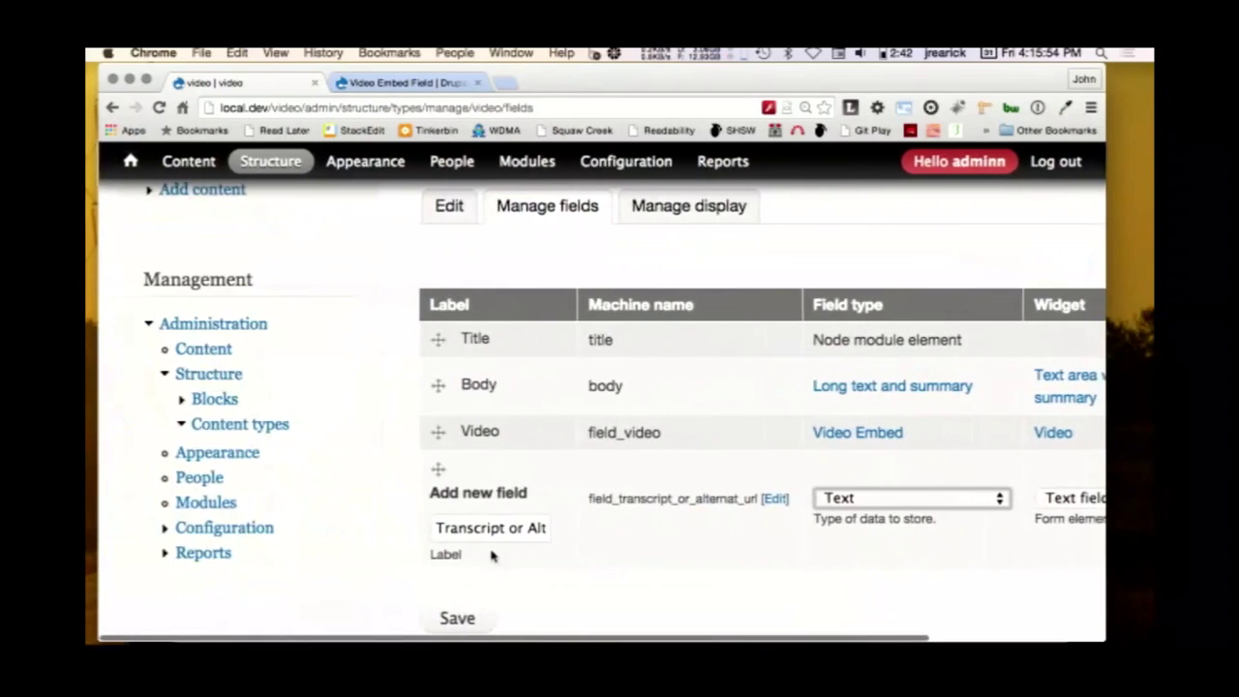
click(456, 618)
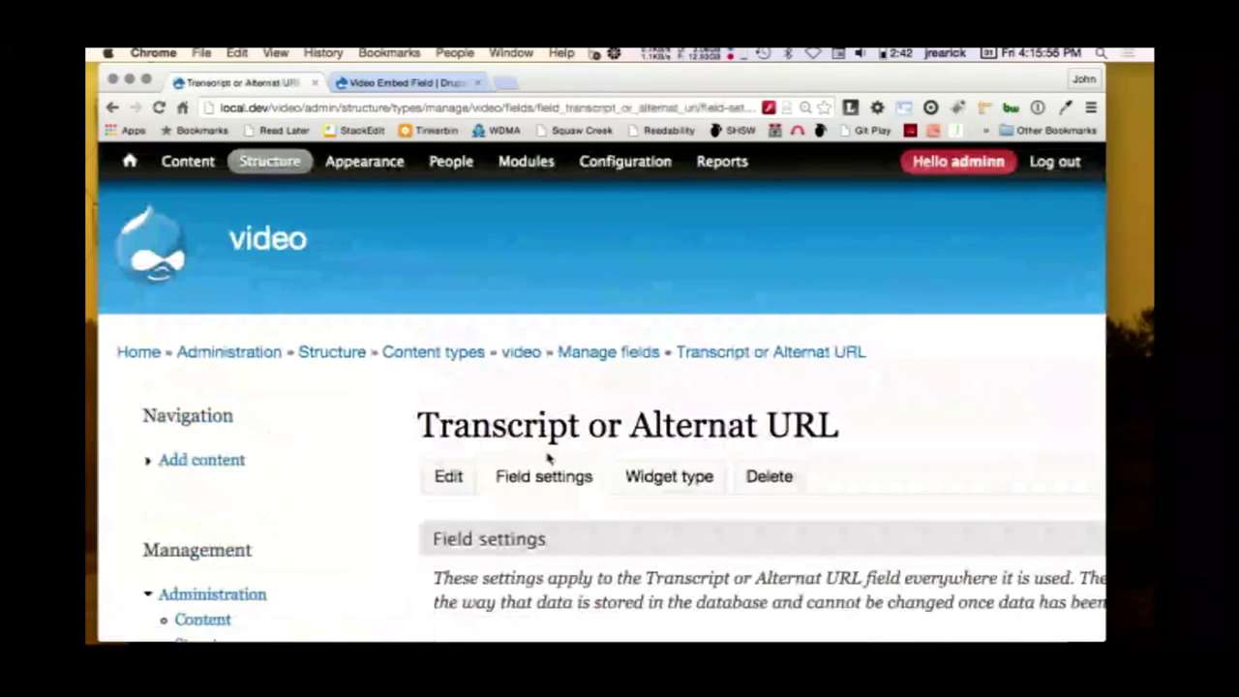
- Review the field settings and the edit form of the Transcript or Alternat URL field
scroll(548, 458, down, 5)
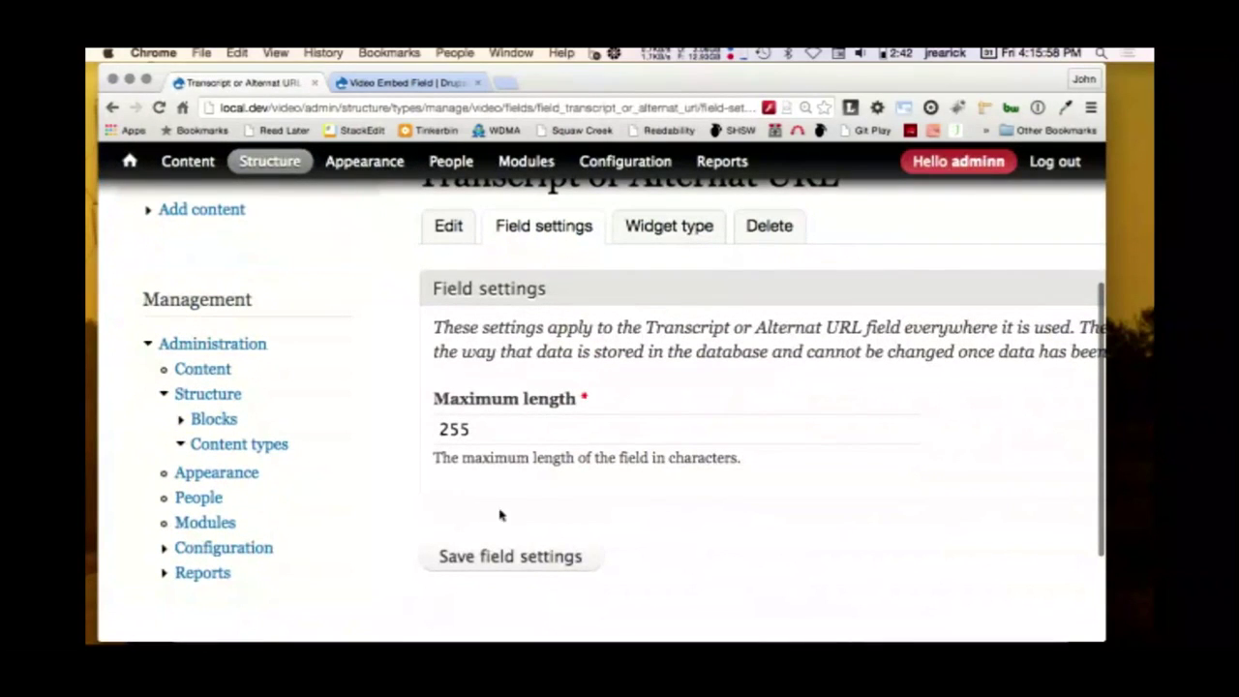
mouse_move(517, 175)
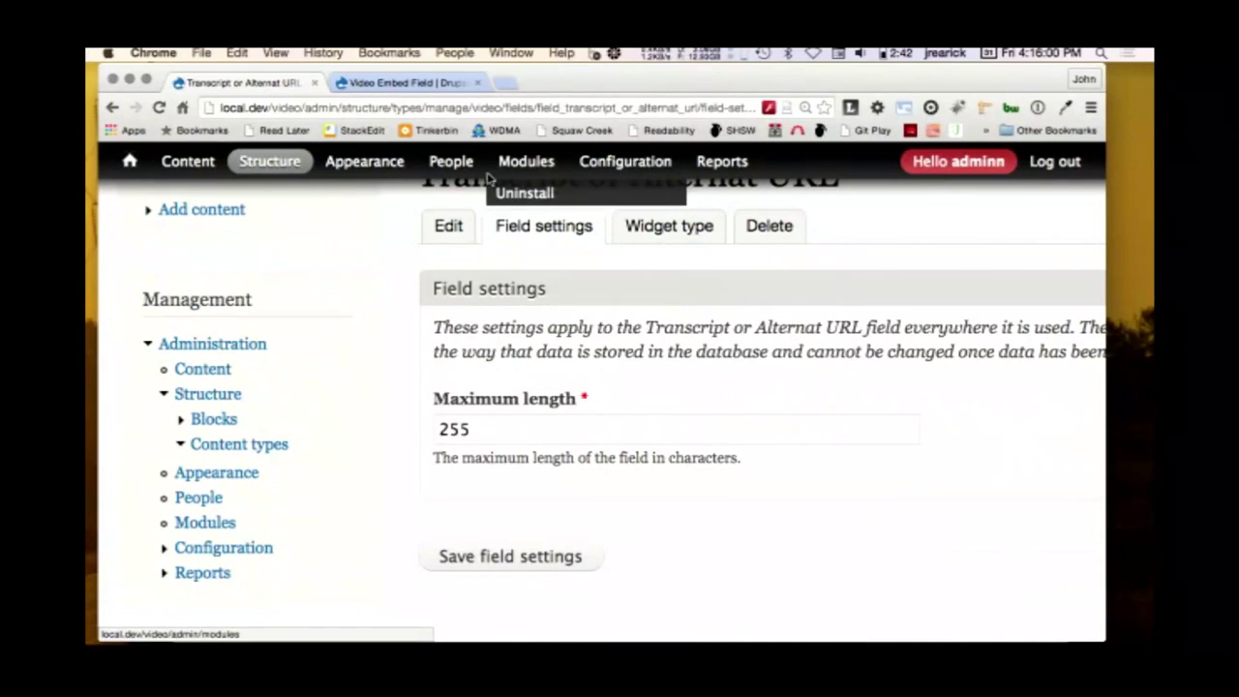
click(448, 226)
scroll(726, 409, down, 5)
scroll(726, 410, down, 3)
scroll(724, 407, up, 8)
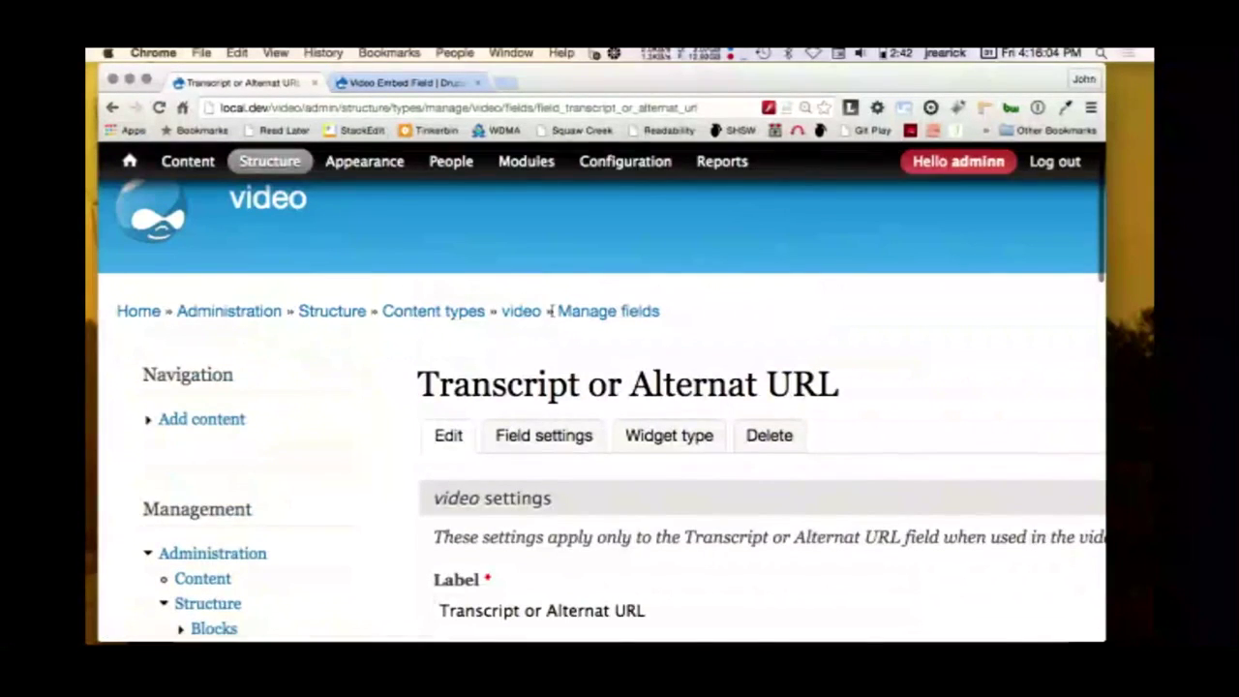
- Delete the Transcript or Alternat URL field from the video content type and bring the field table into view
click(590, 321)
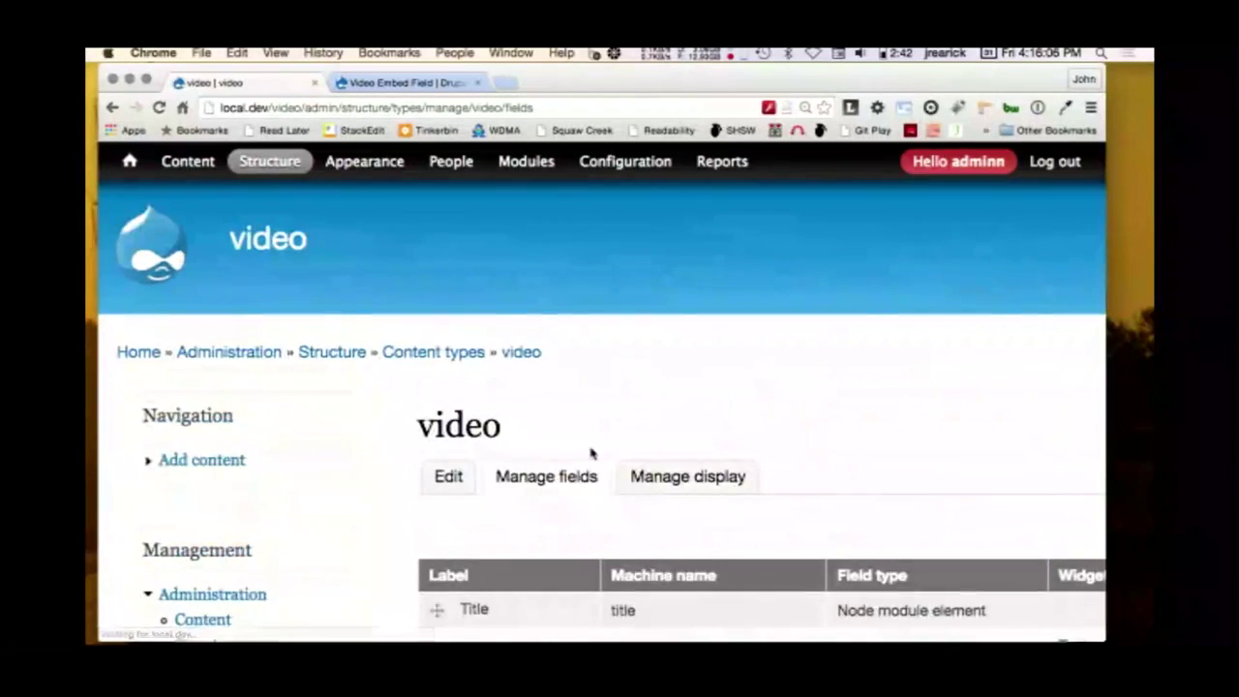
scroll(581, 465, down, 3)
scroll(574, 470, right, 2)
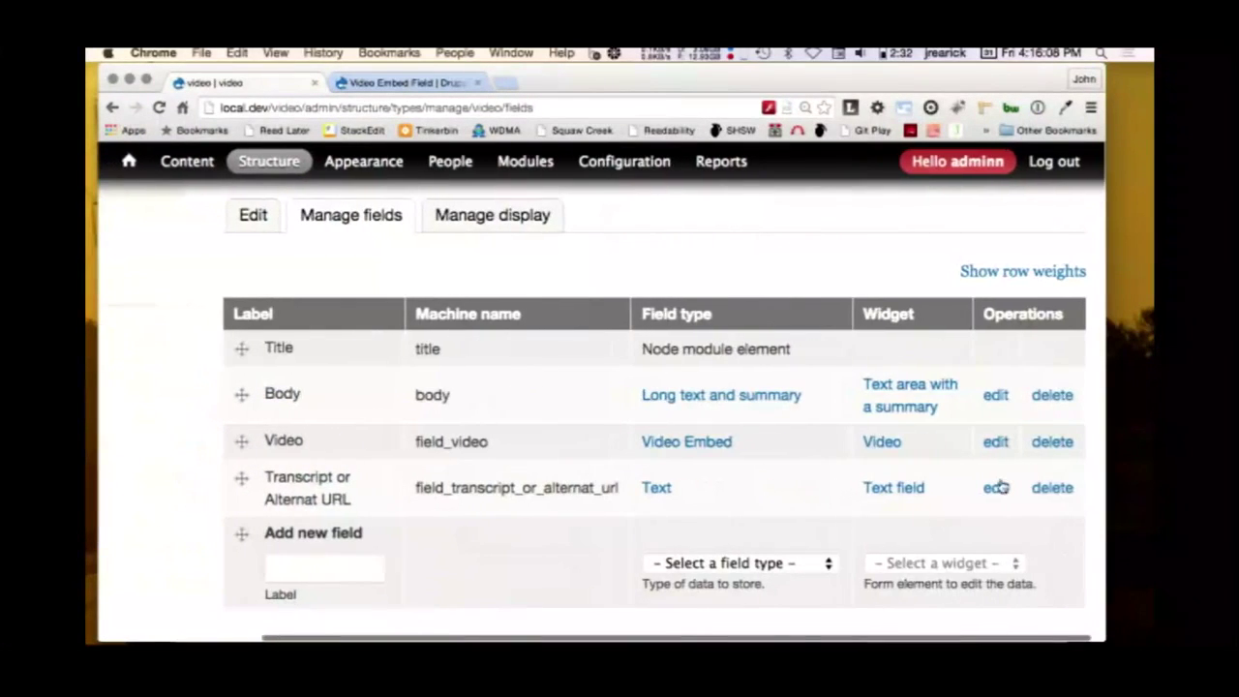
click(1055, 489)
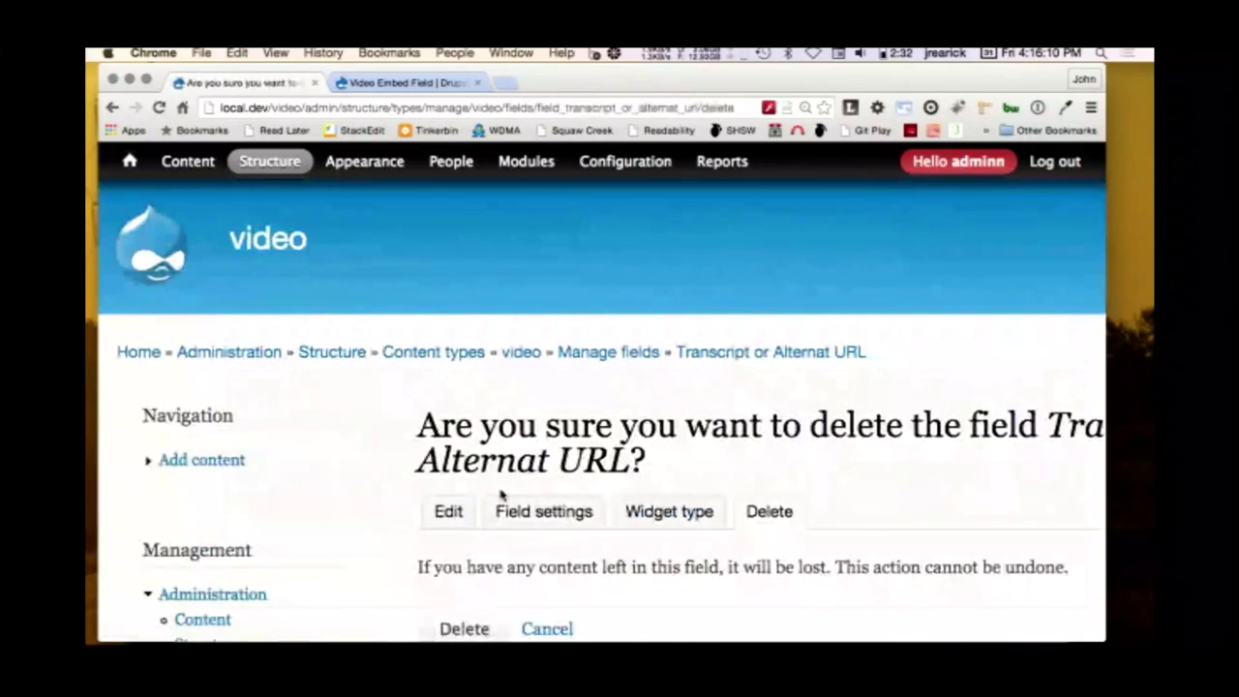
click(435, 628)
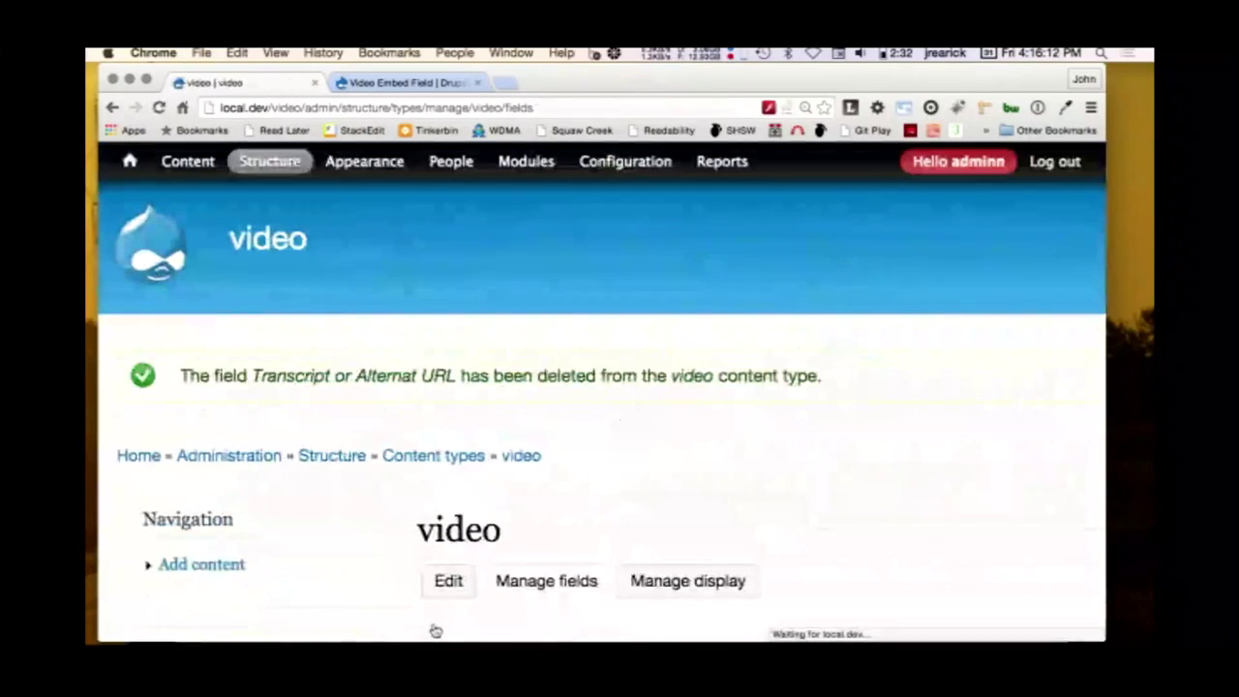
scroll(542, 451, down, 4)
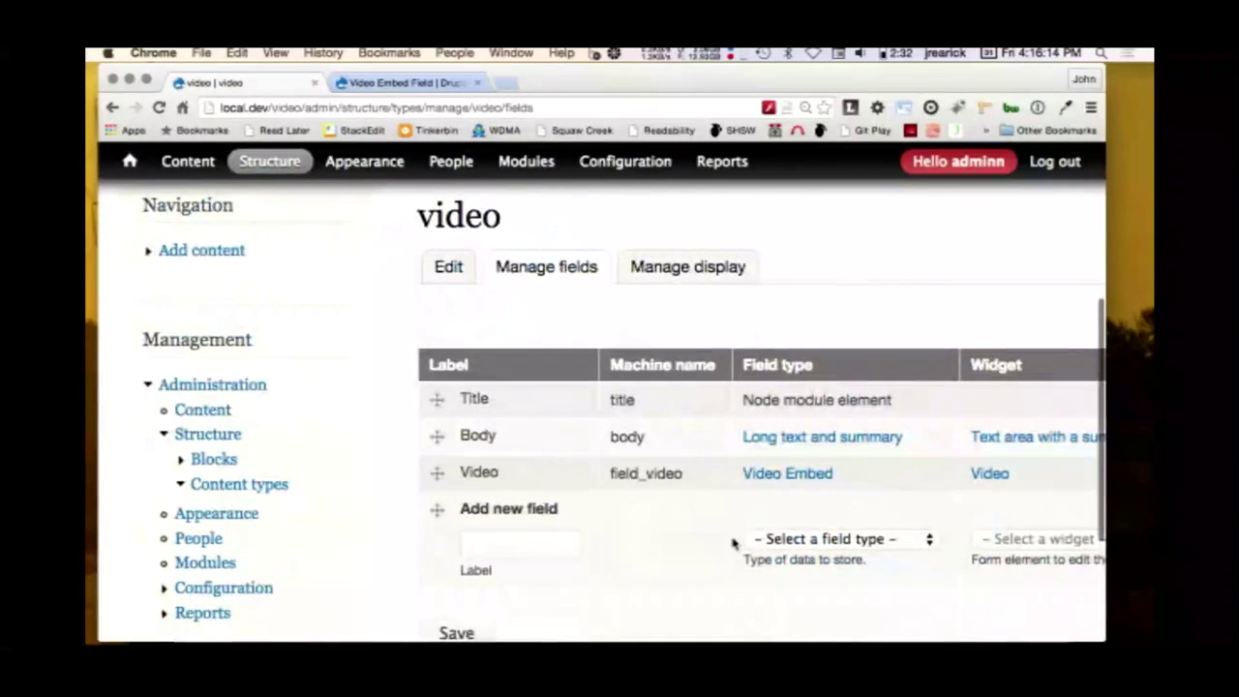
- Add a field labelled "Transcript" of type Long text with the Text area (multiple rows) widget, and save its field settings
click(547, 530)
text(Transcript)
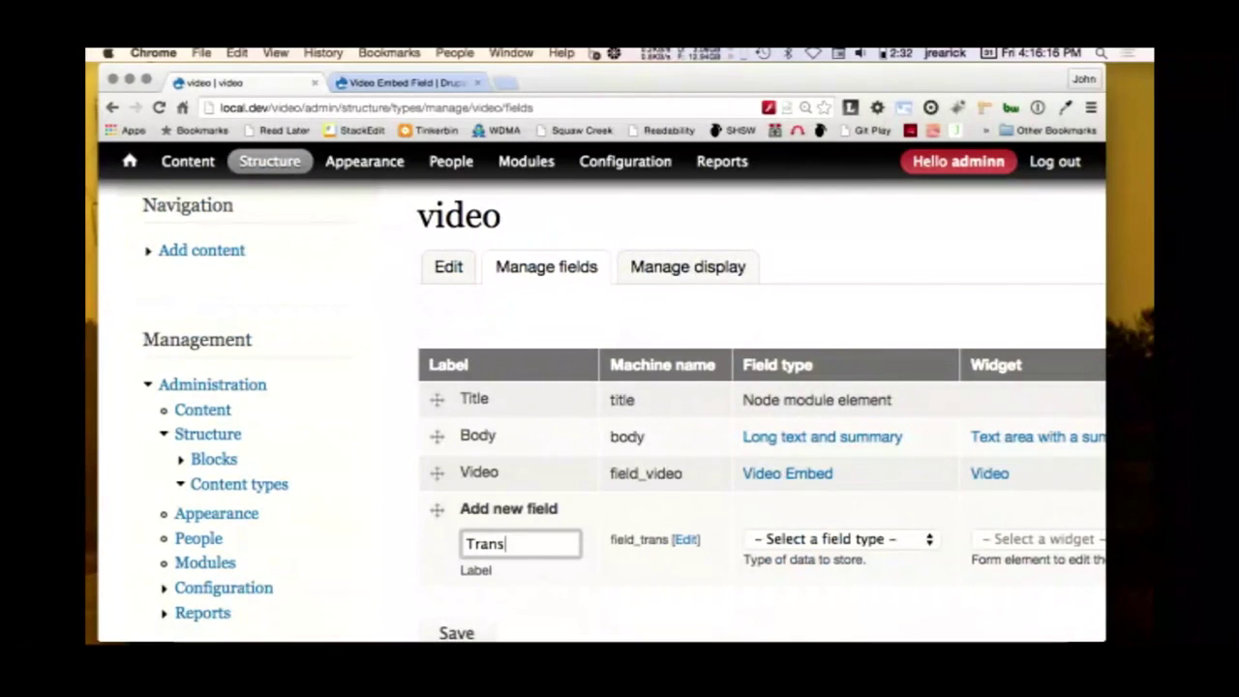
click(931, 541)
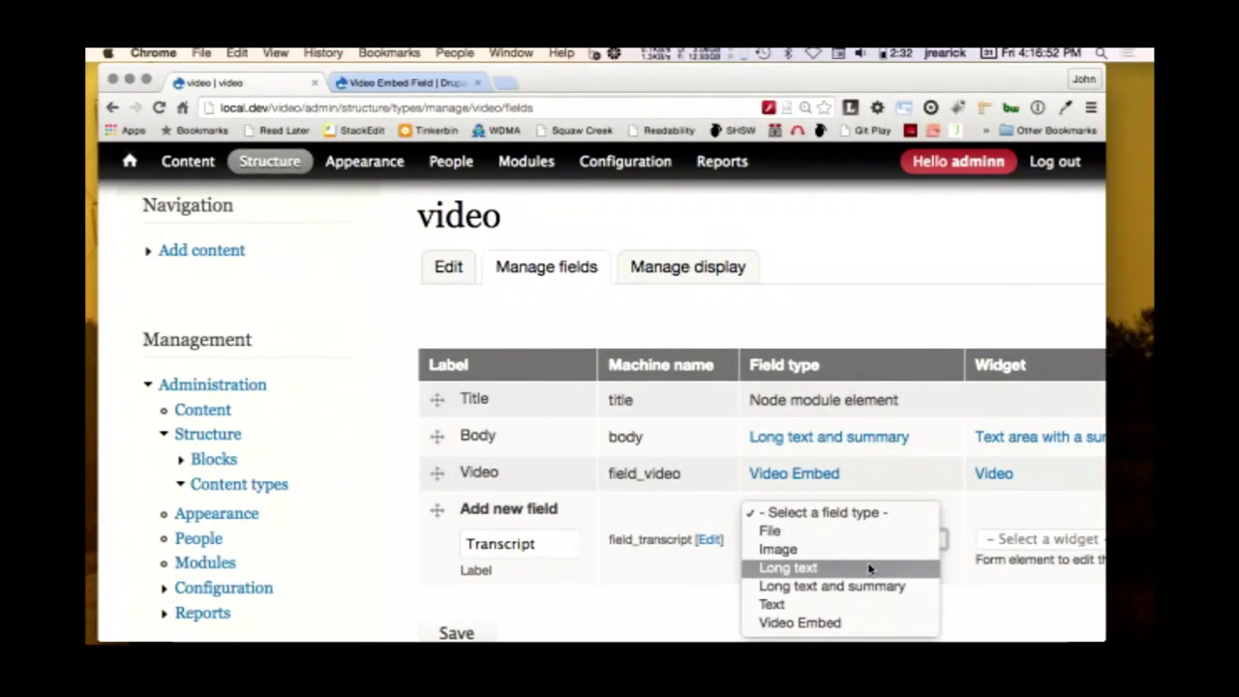
click(870, 568)
scroll(832, 564, right, 5)
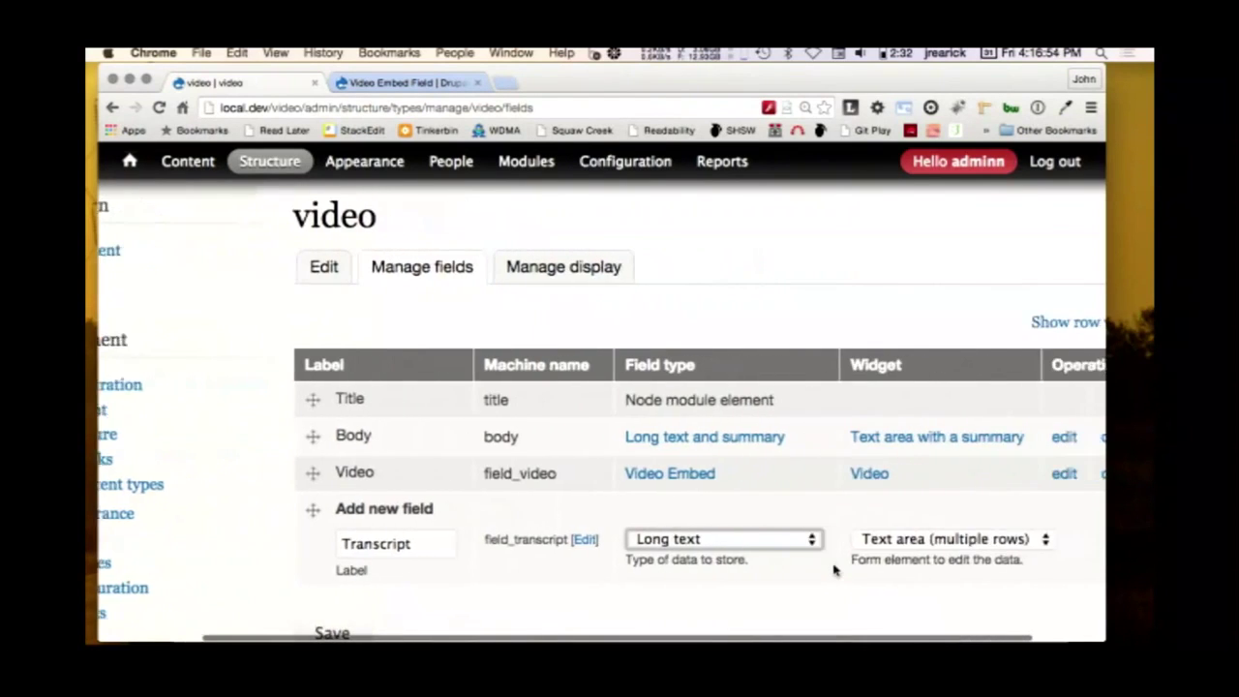
scroll(478, 552, down, 3)
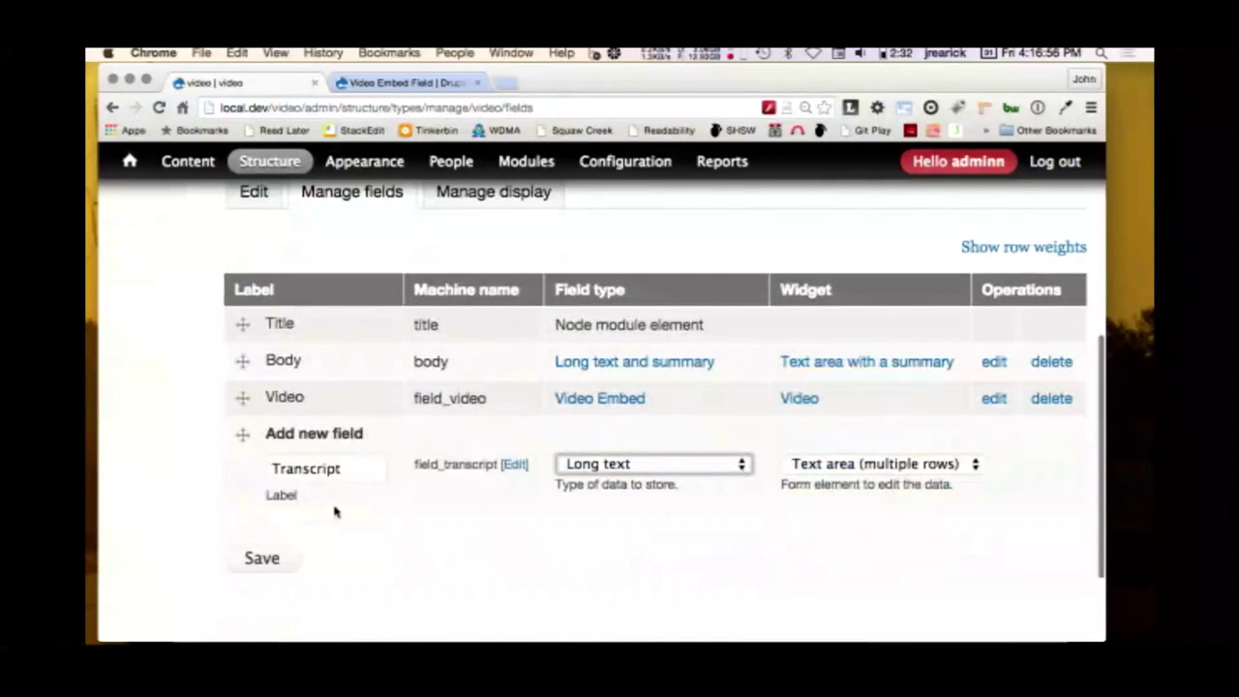
click(261, 559)
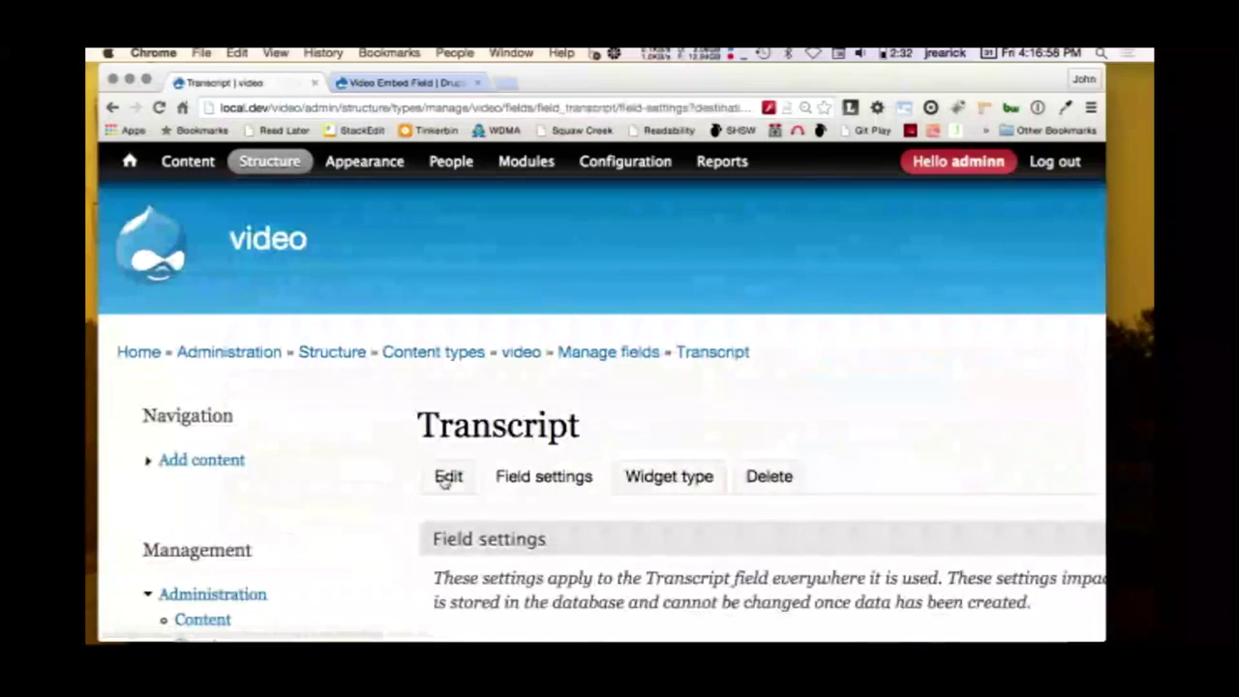
scroll(451, 478, down, 5)
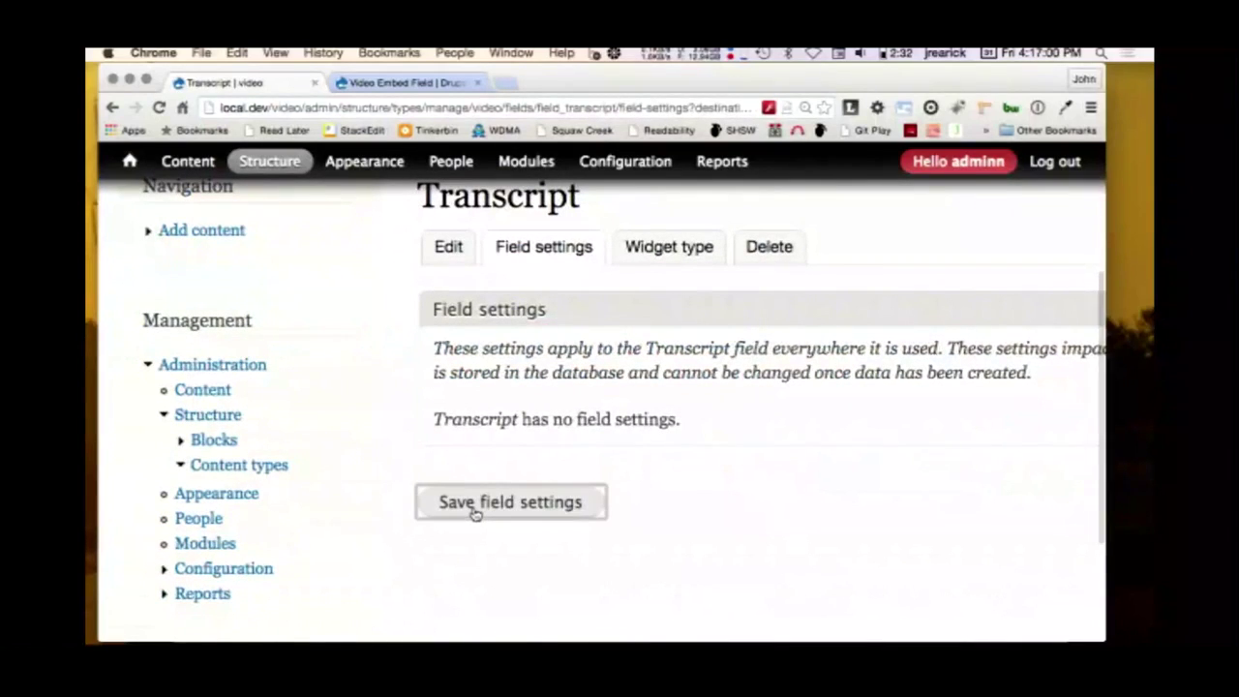
click(475, 513)
- Make the Transcript field required and set its help text to "Video Transcript and/or URL to descriptive video."
scroll(475, 513, down, 6)
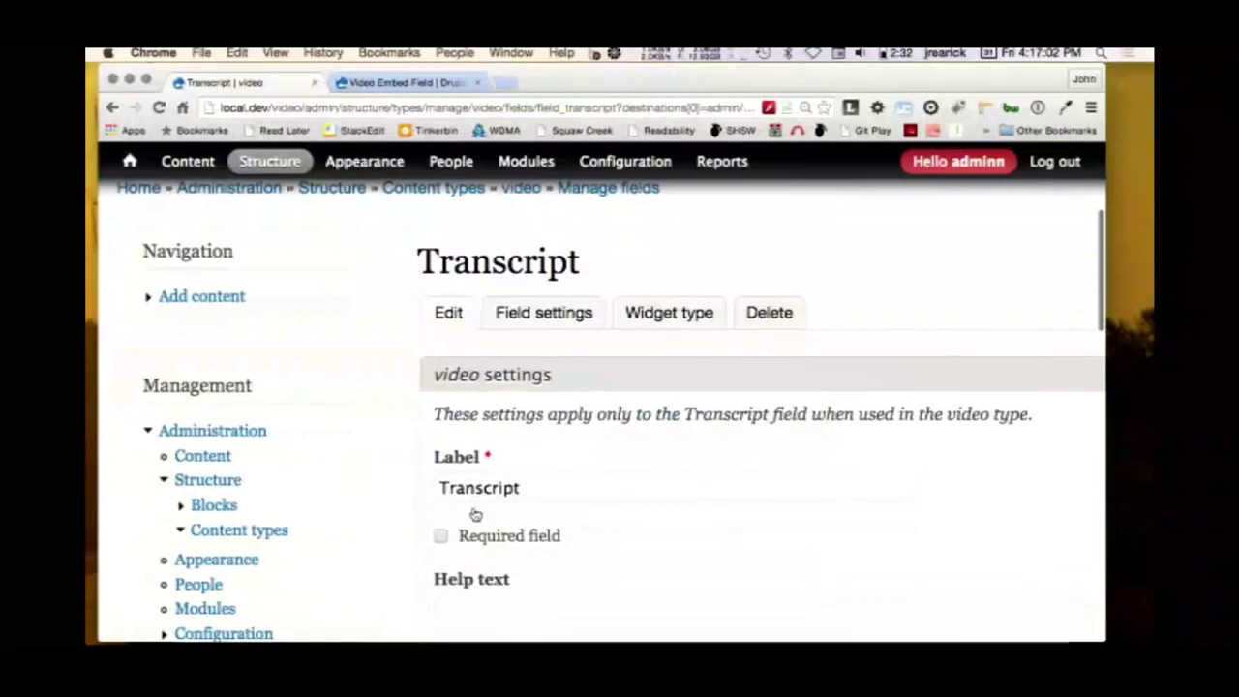
click(508, 485)
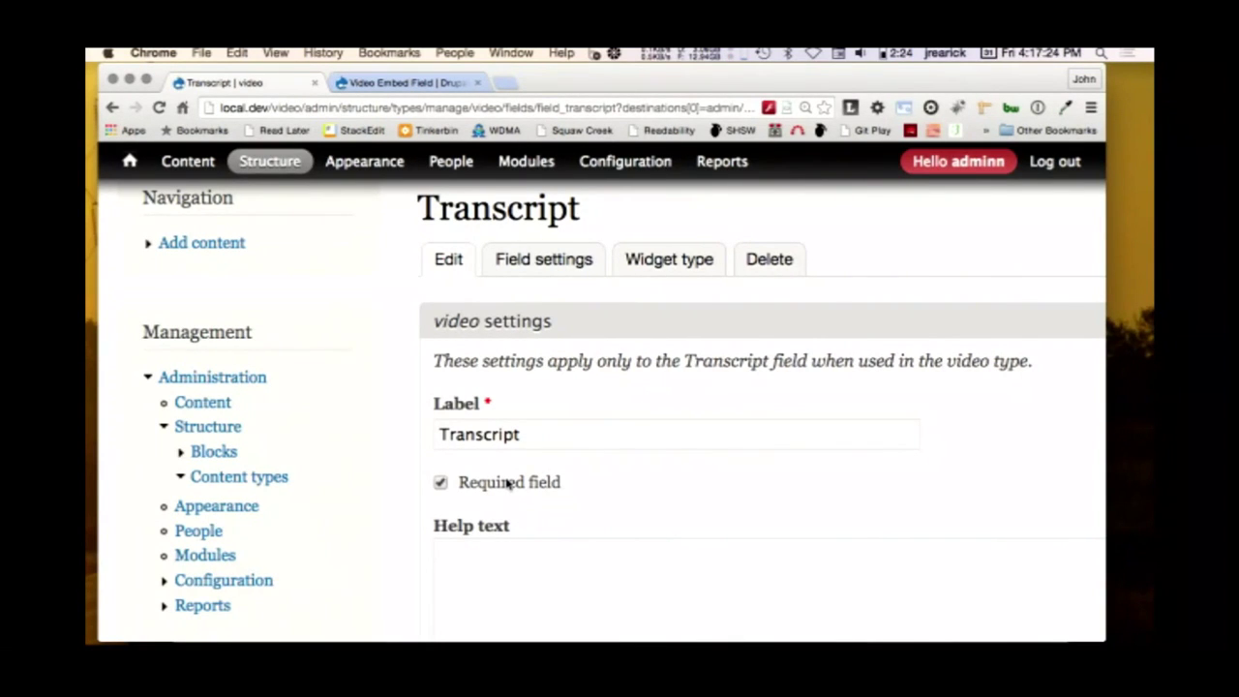
click(500, 587)
scroll(501, 586, down, 2)
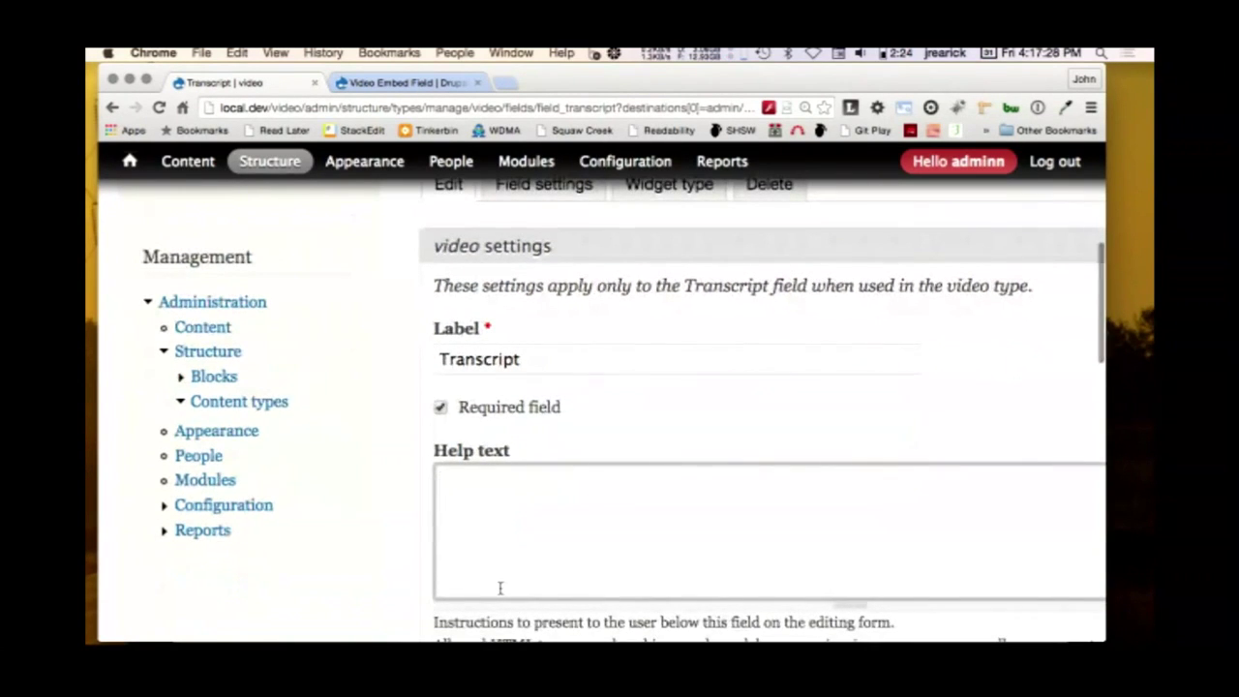
text(T)
key(BackSpace)
text(Video Trans)
key(BackSpace)
text(nscript )
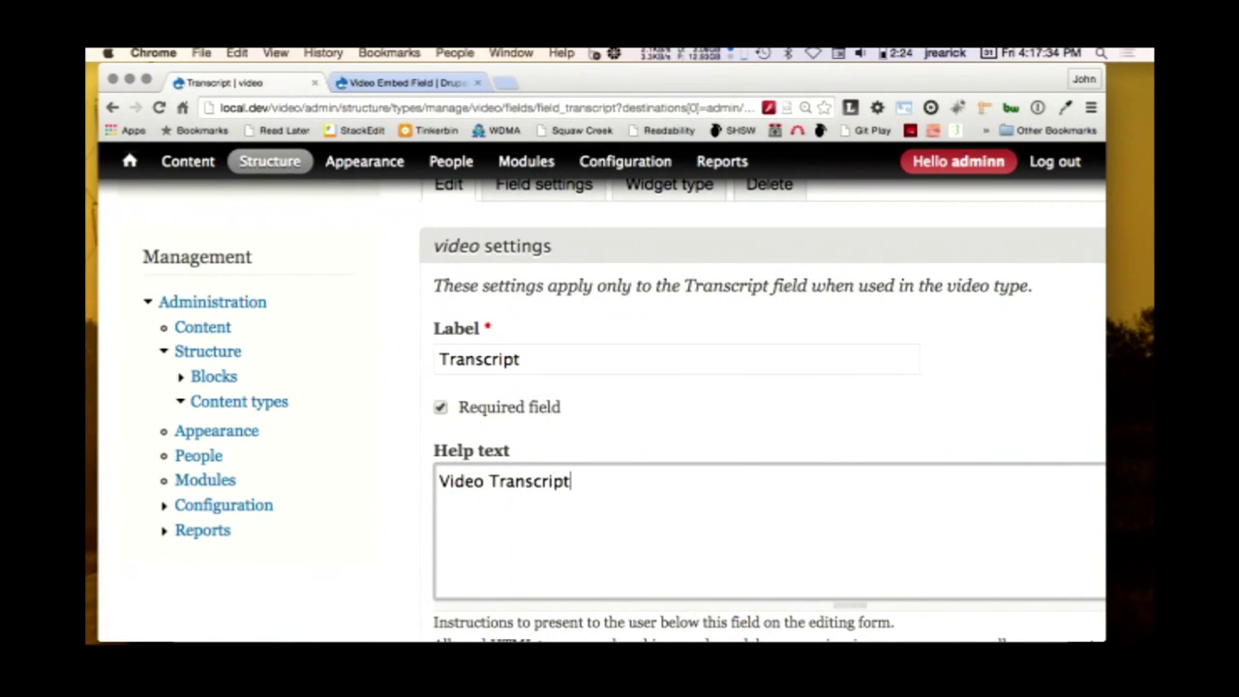
text(and /or UR)
text(L t)
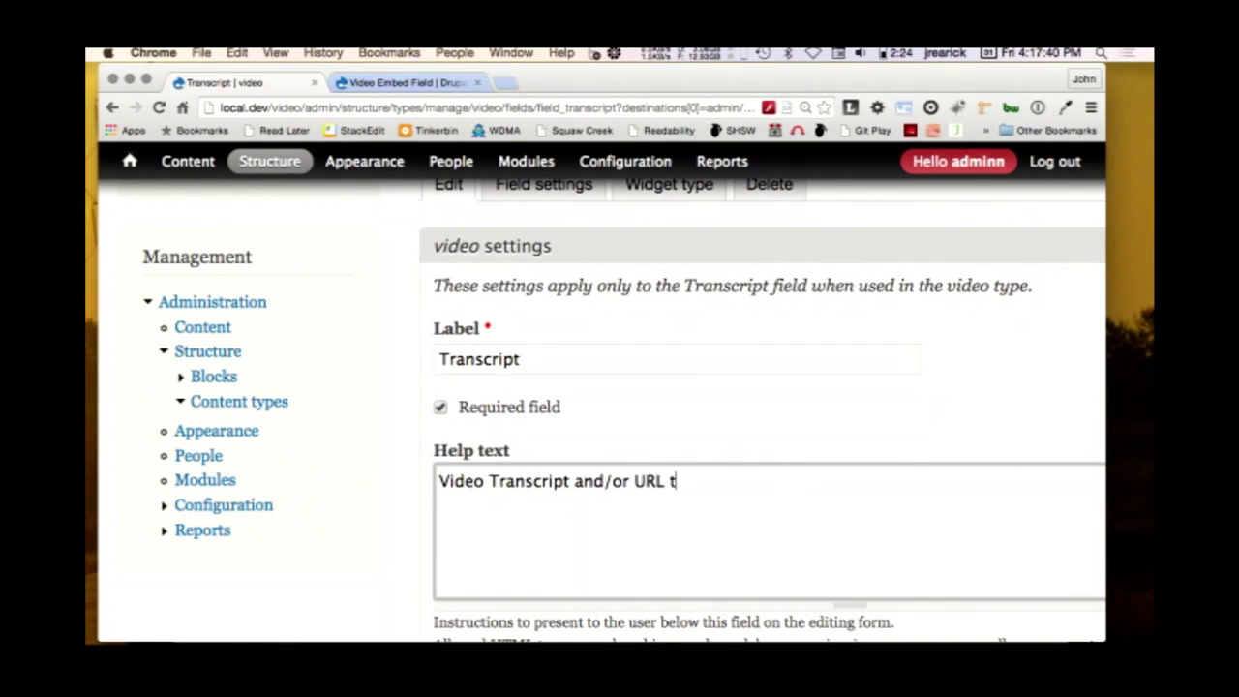
text(o descriptive video.)
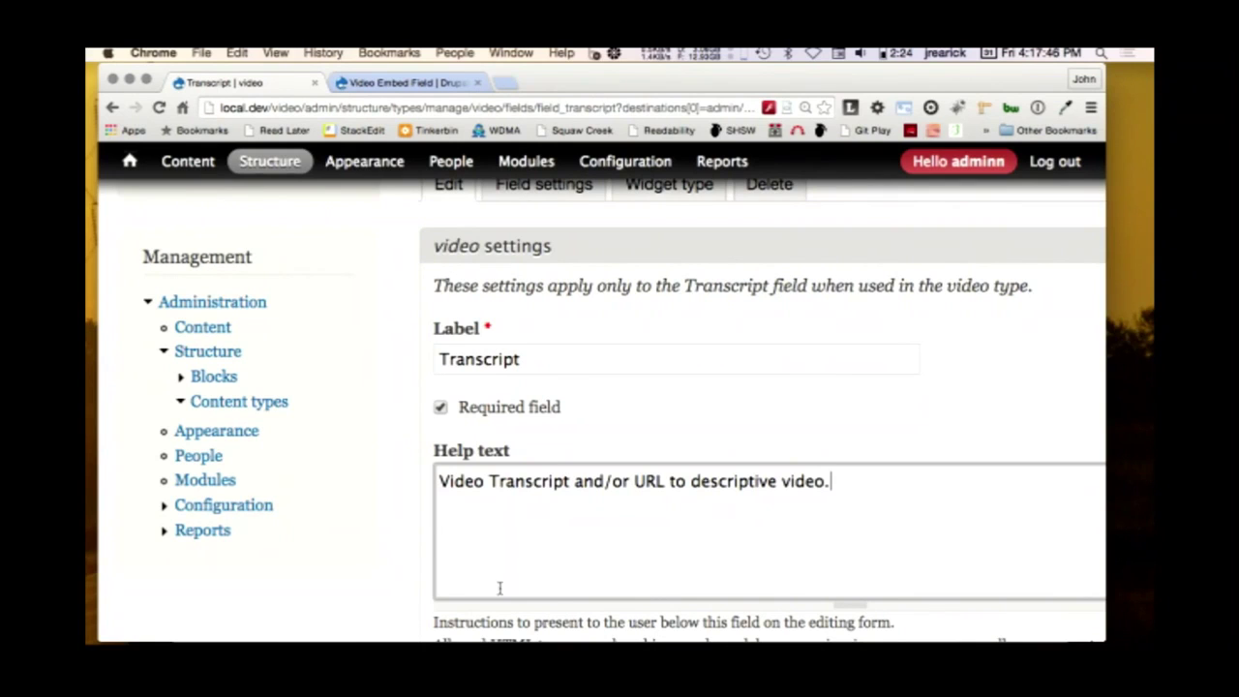
- Save the Transcript field's settings with plain text processing, 5 rows and 1 value, and review the field table
scroll(393, 587, down, 5)
scroll(395, 580, down, 12)
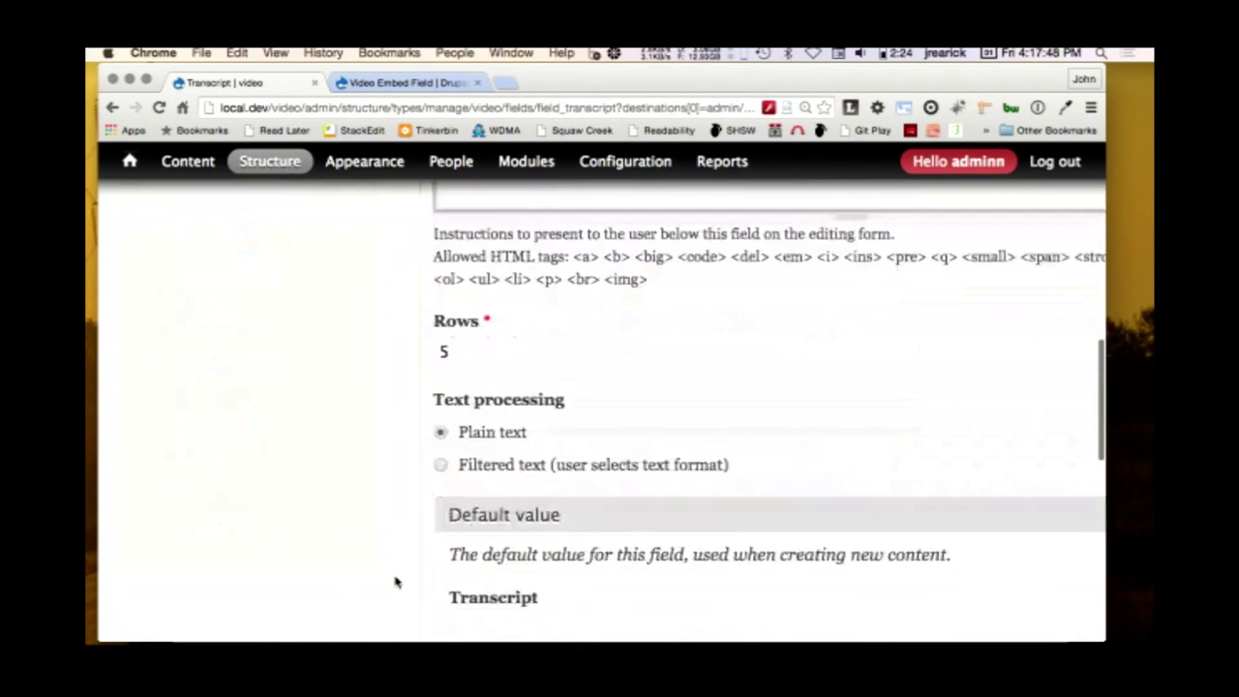
scroll(395, 581, down, 3)
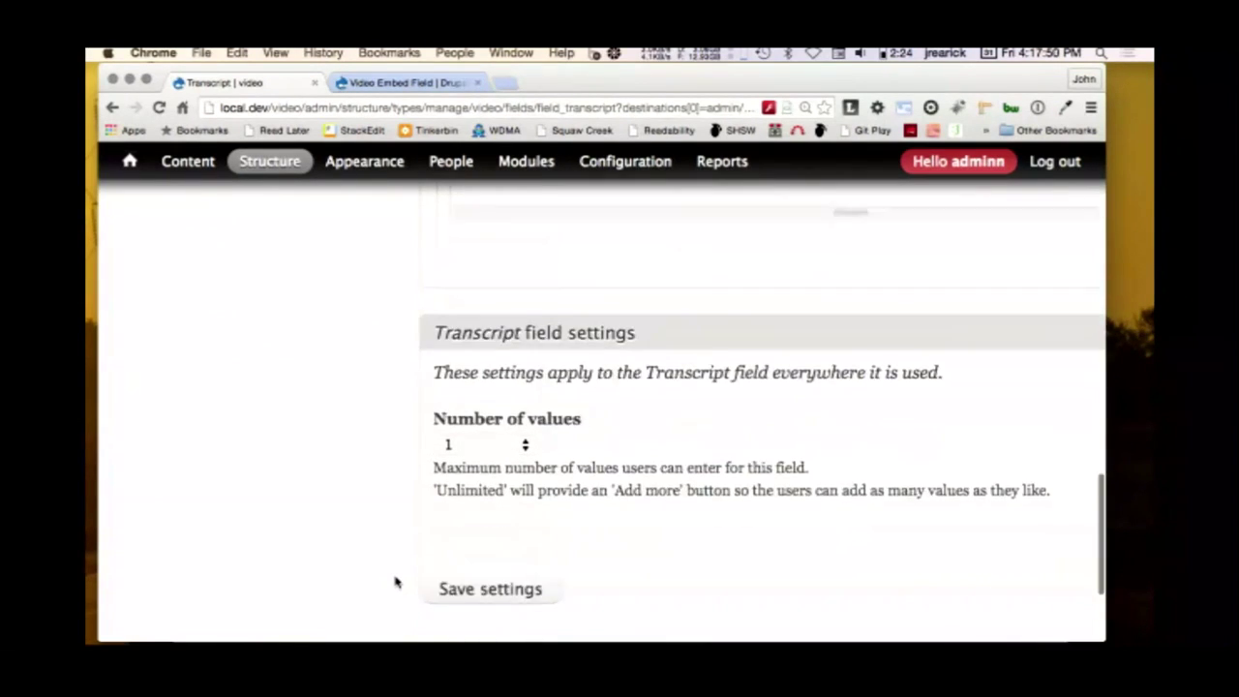
click(479, 514)
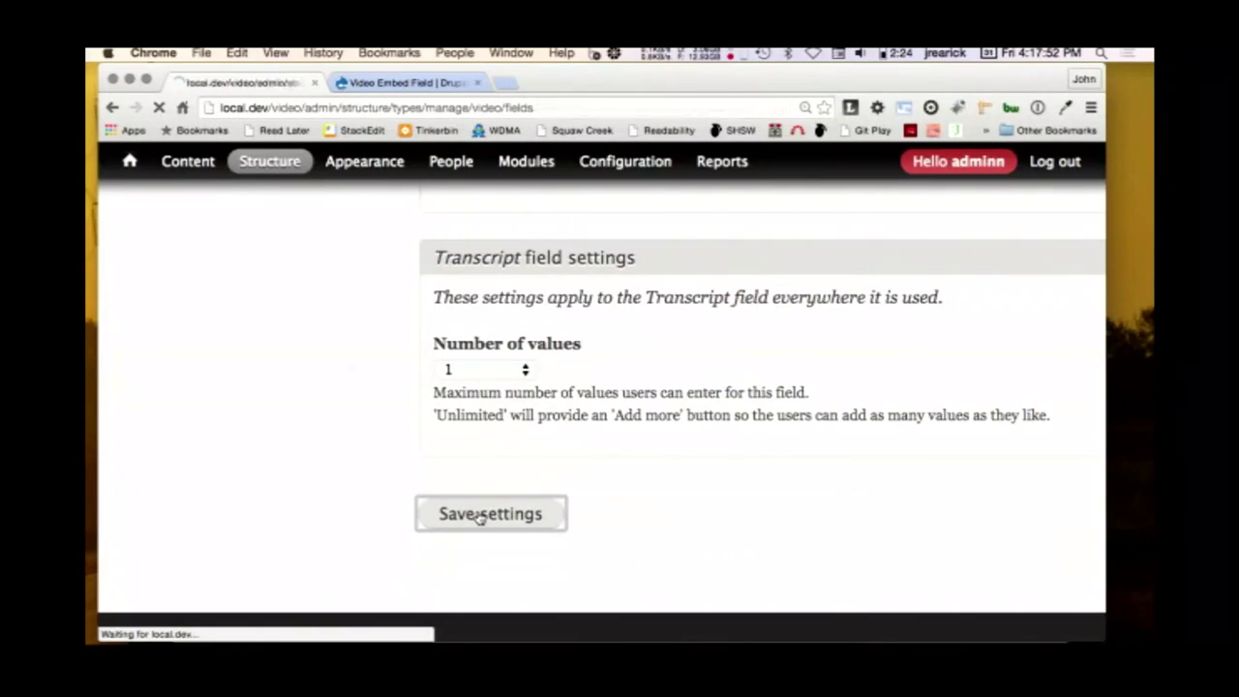
scroll(478, 517, down, 4)
scroll(478, 516, down, 2)
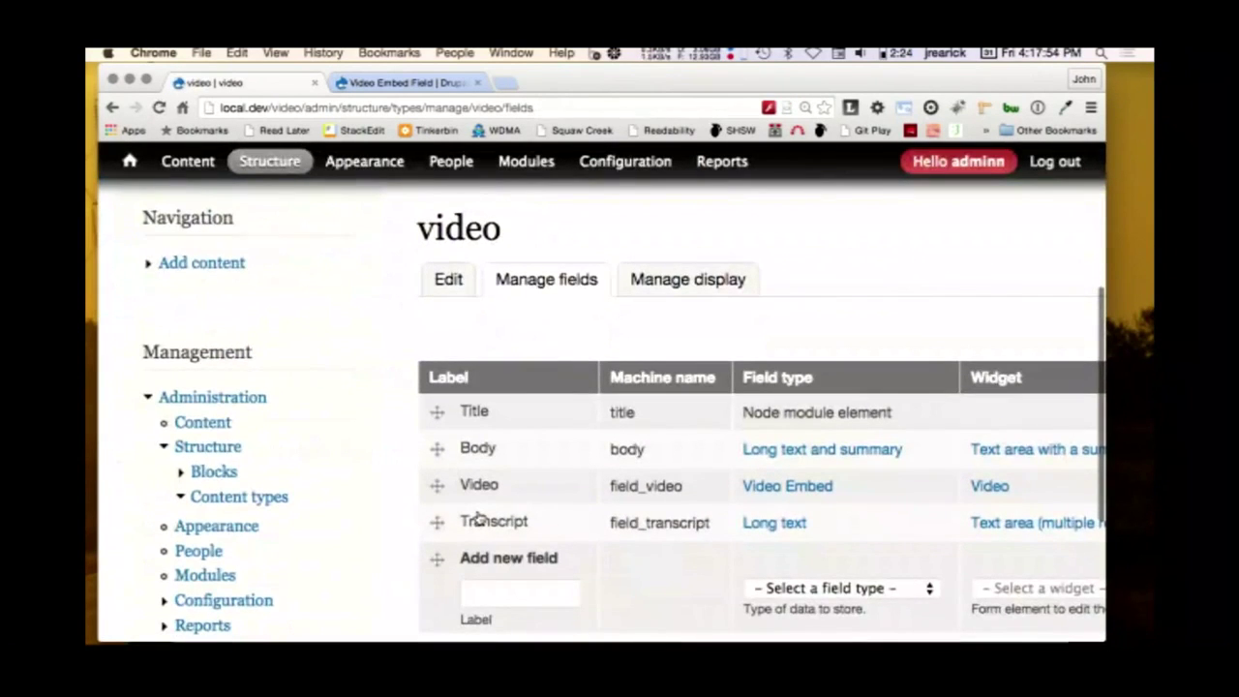
scroll(478, 514, up, 2)
scroll(475, 522, up, 1)
scroll(478, 518, down, 3)
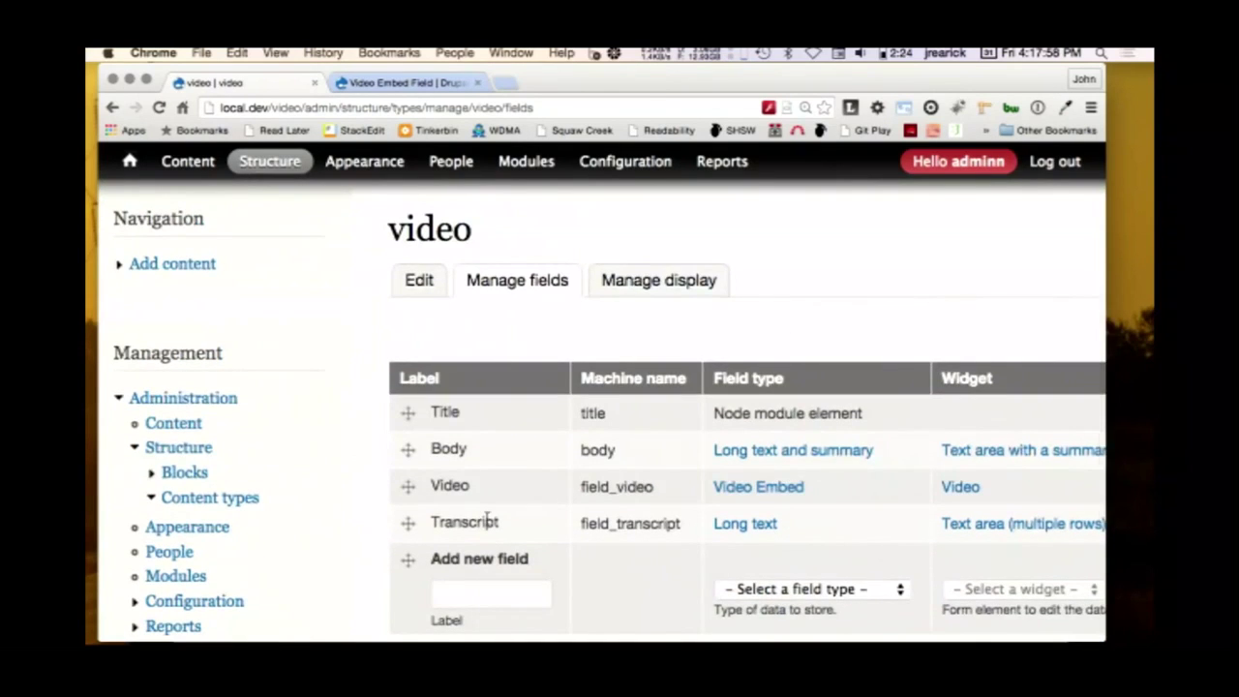
- Open the "Typical Client Meeting" video from the site's front page in its edit form
scroll(456, 478, up, 5)
click(124, 238)
click(497, 397)
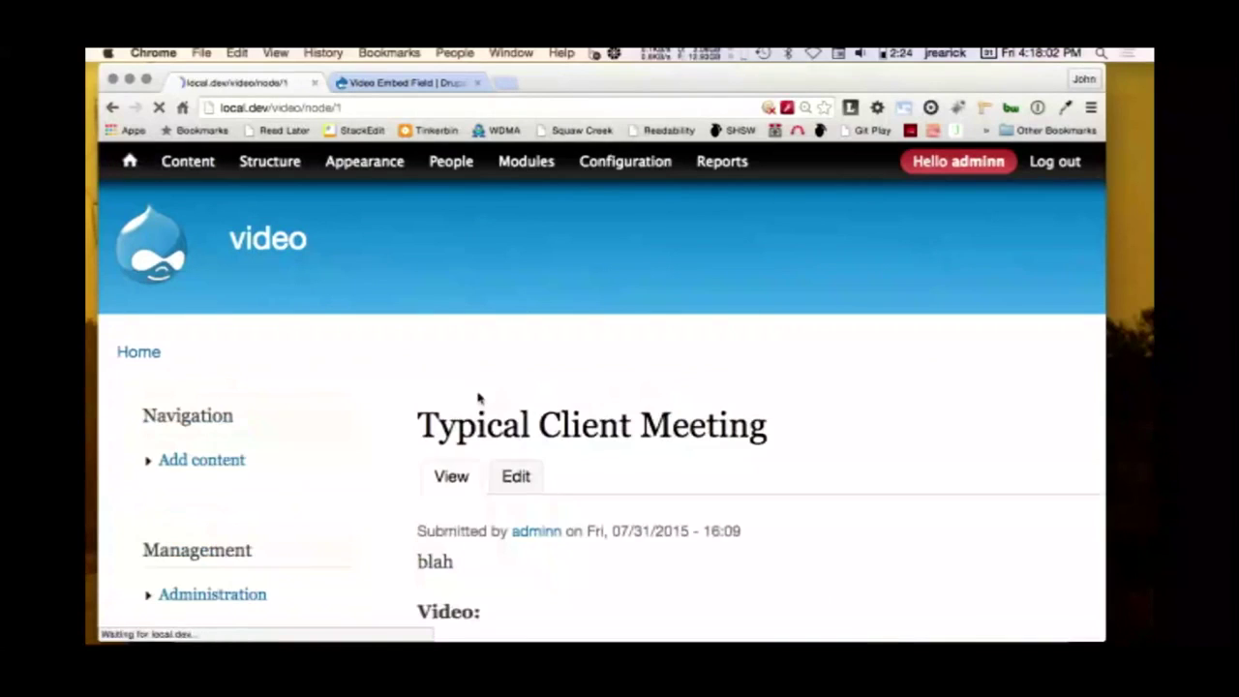
click(518, 480)
scroll(521, 484, down, 10)
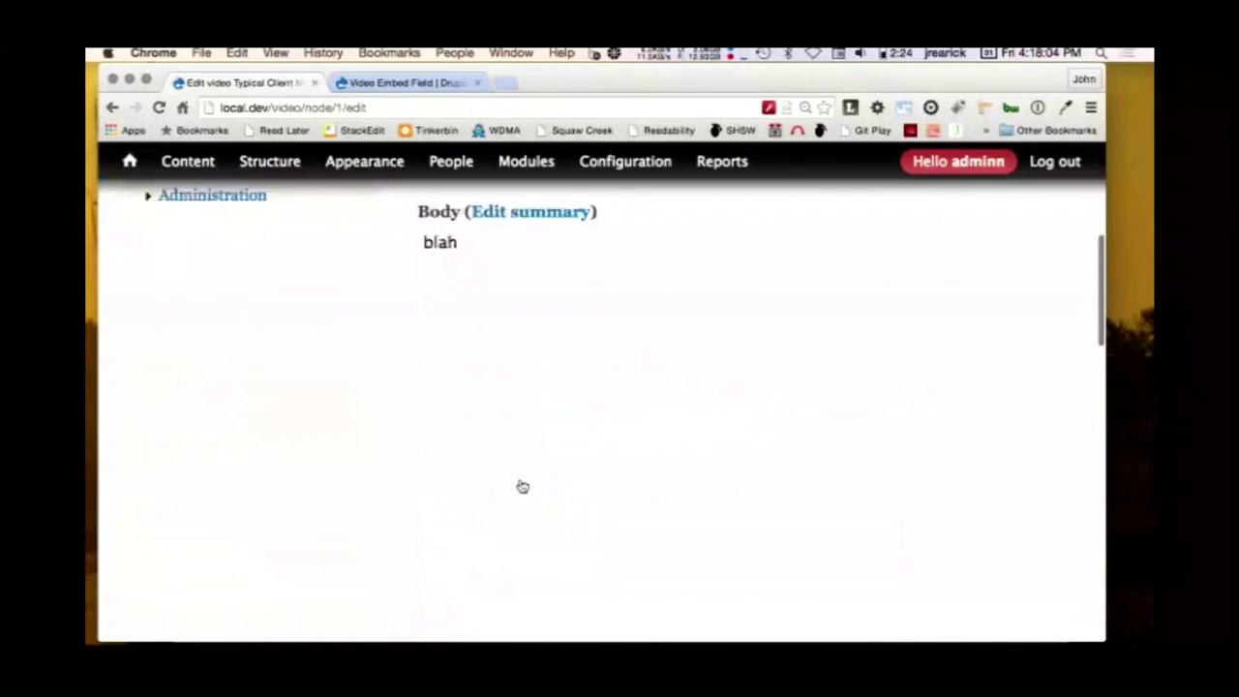
scroll(521, 486, down, 3)
- Fill the Transcript field with the word "Blah" repeated fifteen times and end it with an exclamation mark
click(523, 423)
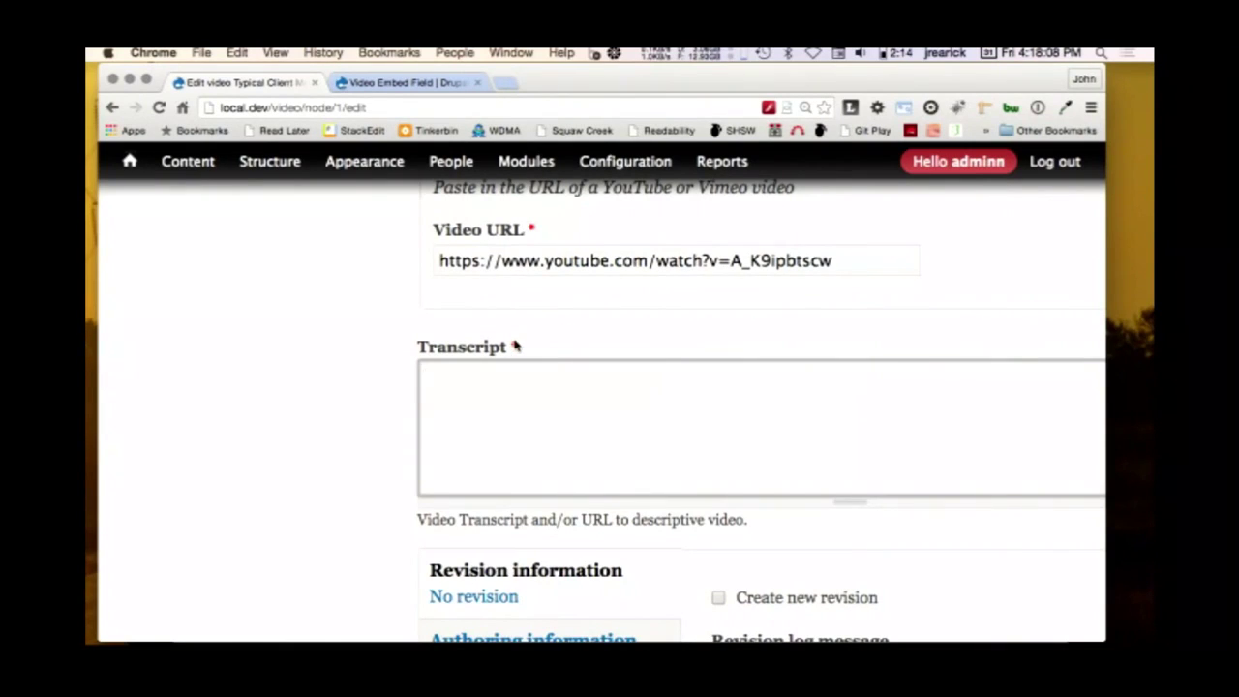
click(511, 386)
text(Blah)
key(super+a)
key(Right)
key(super+a)
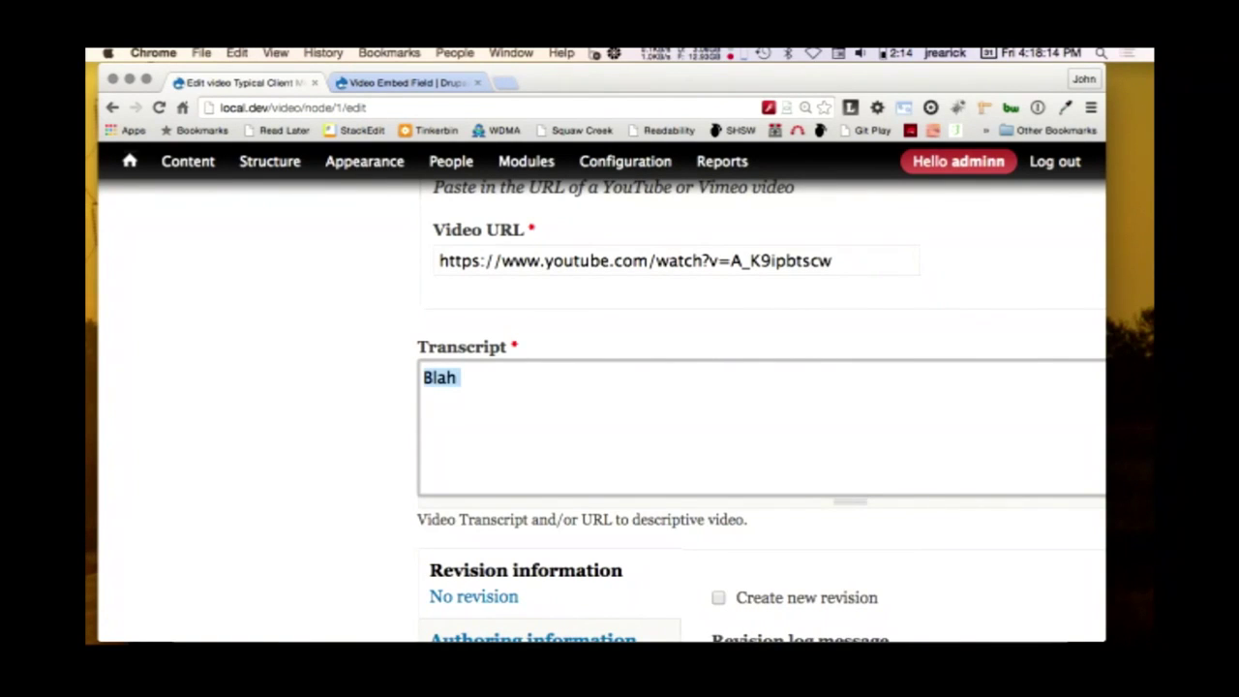
key(super+v)
key(super+v)
key(super+v)
key(super+v)
key(super+v)
key(super+v)
key(super+v)
key(super+v)
key(super+v)
key(super+v)
key(super+v)
key(super+v)
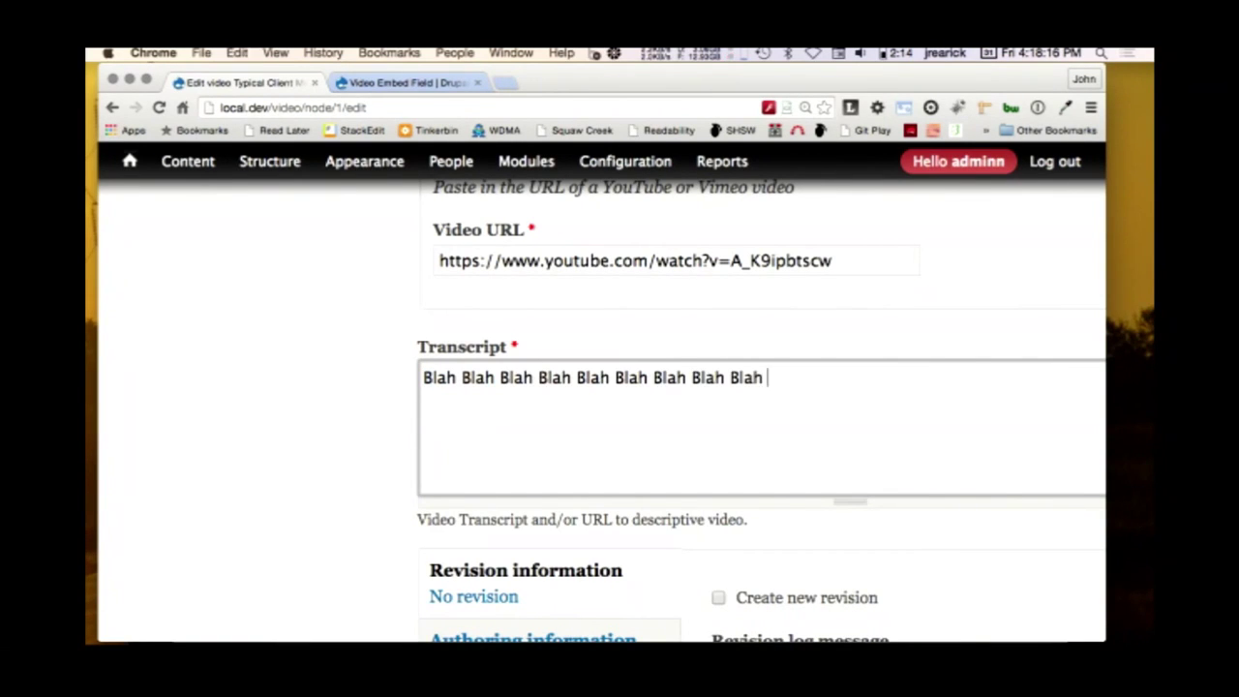
key(super+v)
key(super+v)
key(super+v)
text(!)
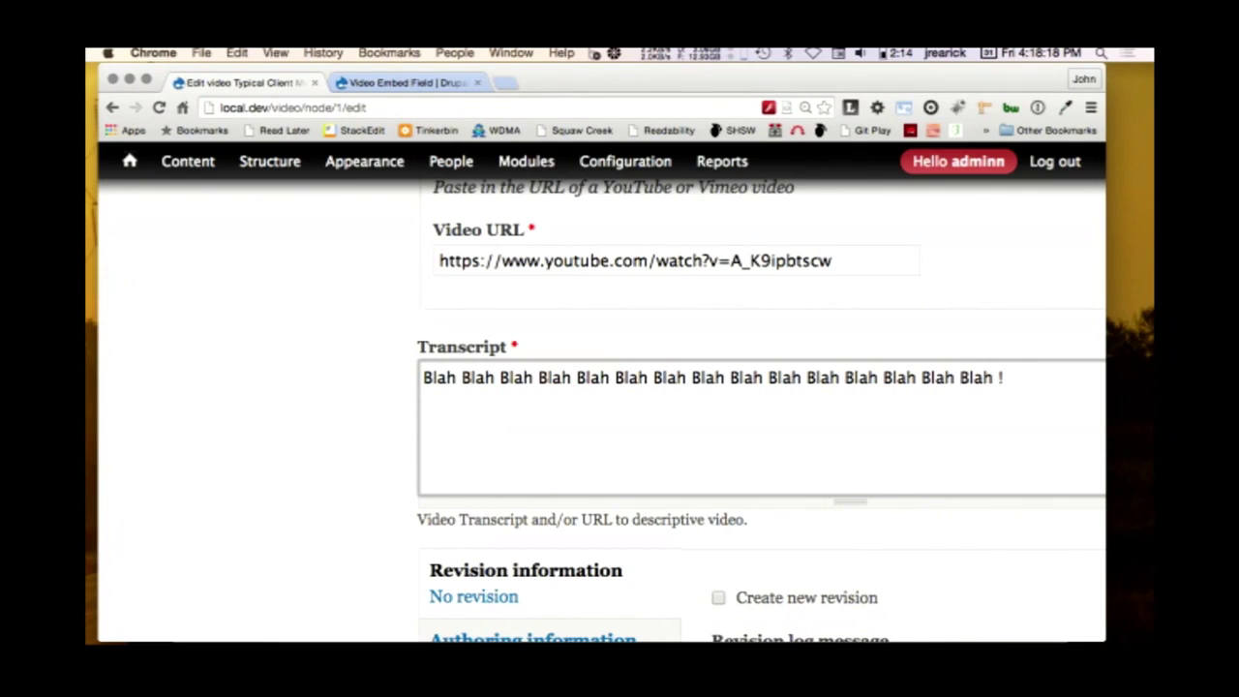
- Save the "Typical Client Meeting" video and check the transcript below the embedded video on its page
scroll(395, 500, down, 8)
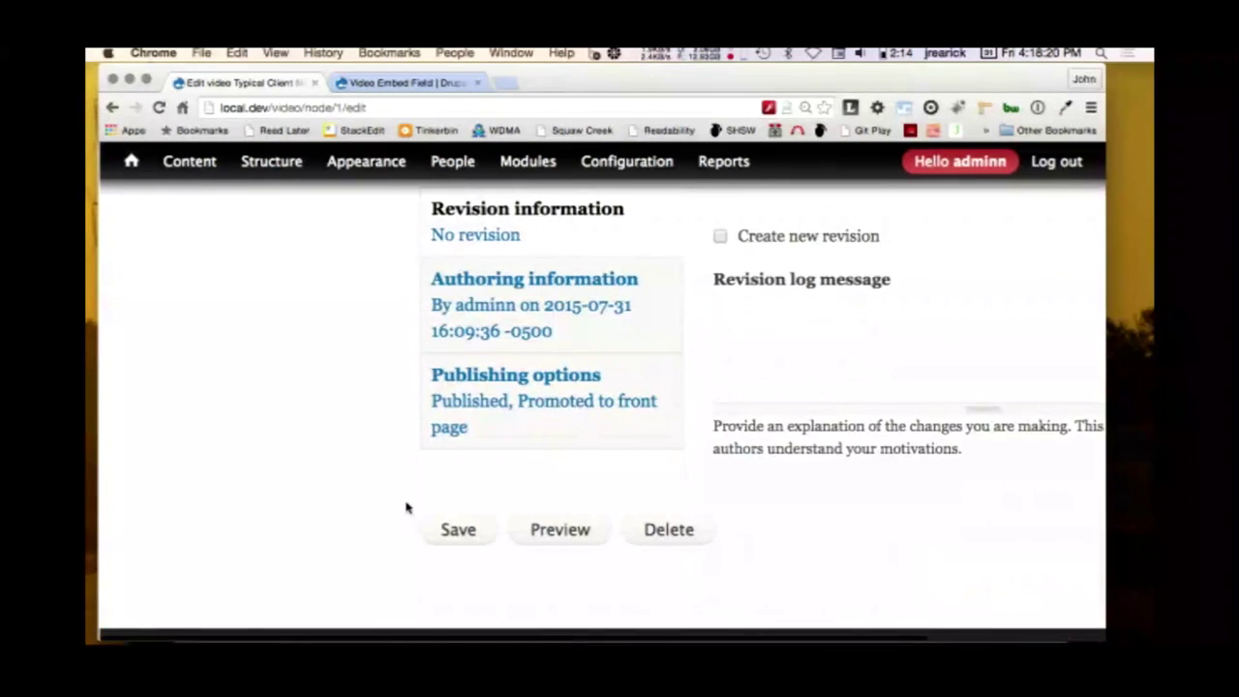
click(448, 535)
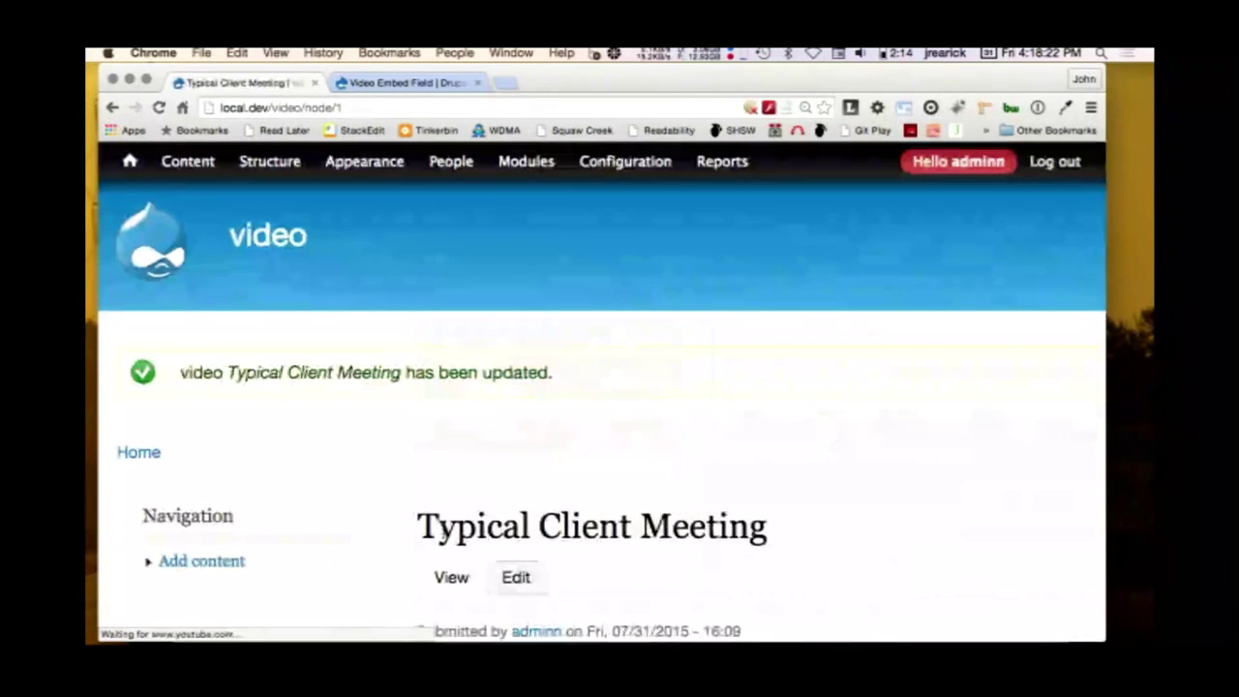
scroll(443, 537, down, 15)
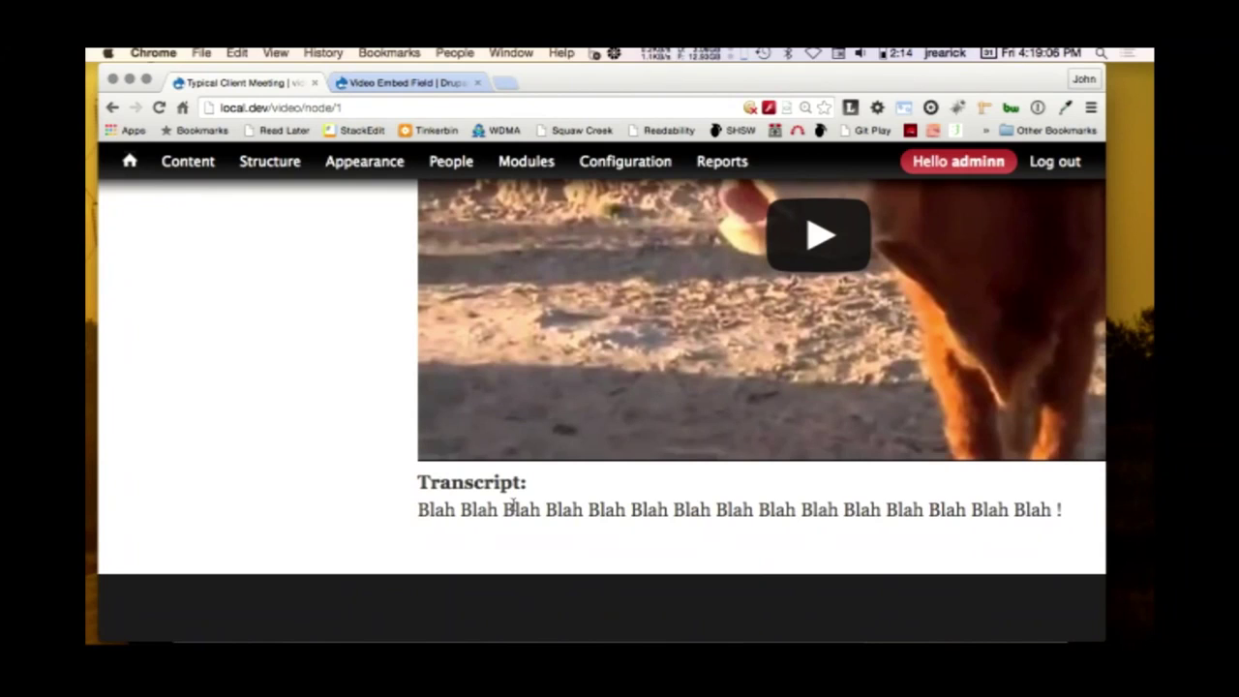
scroll(513, 506, down, 1)
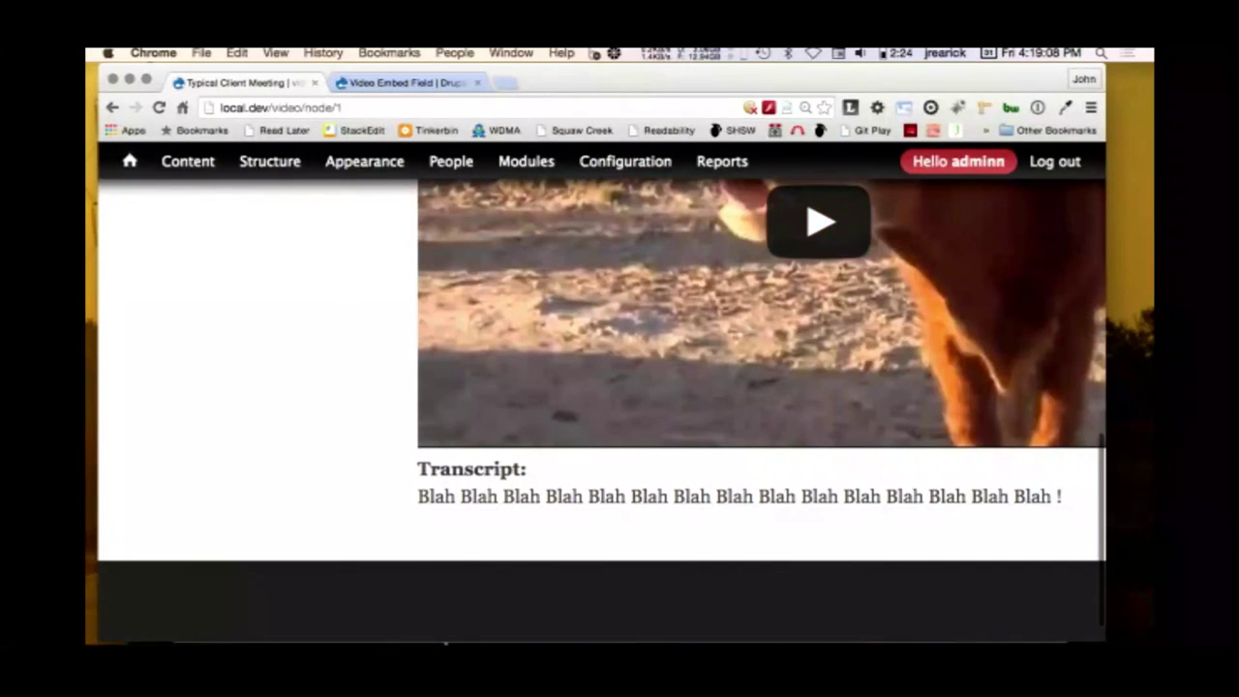
- Switch to the presentation outline in Google Docs and copy the YouTube link URL from the Body item under Add Page
drag(793, 79, 691, 93)
click(926, 74)
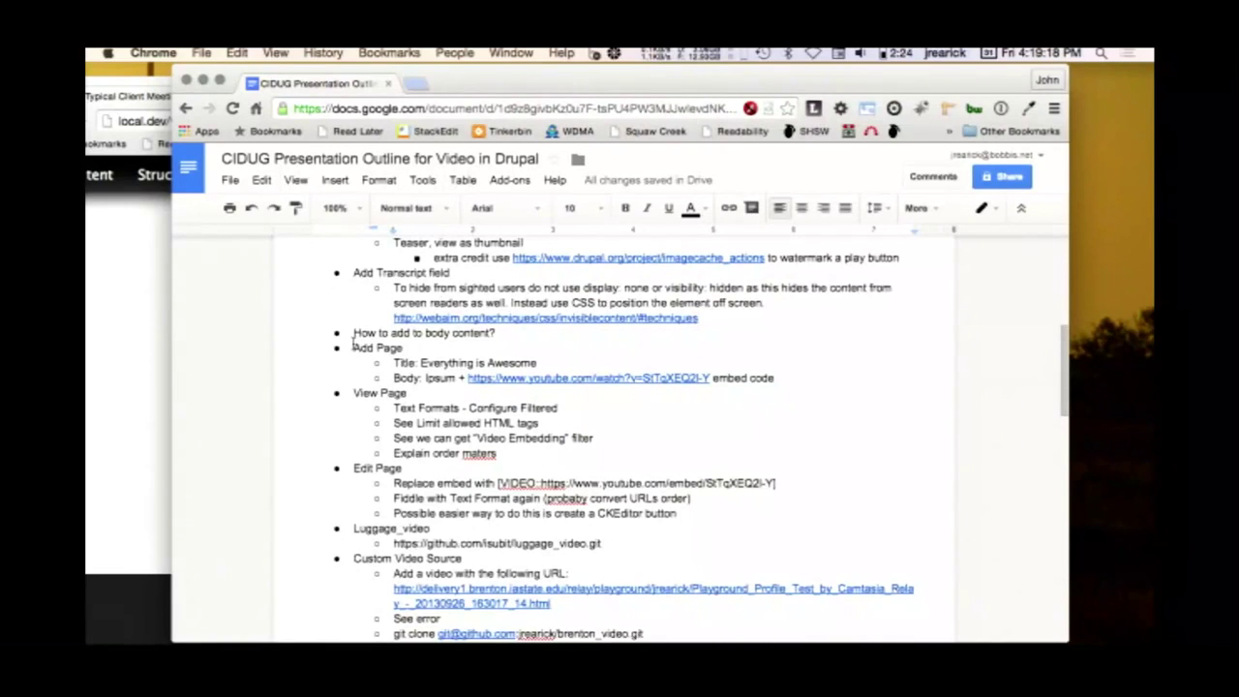
scroll(370, 350, down, 3)
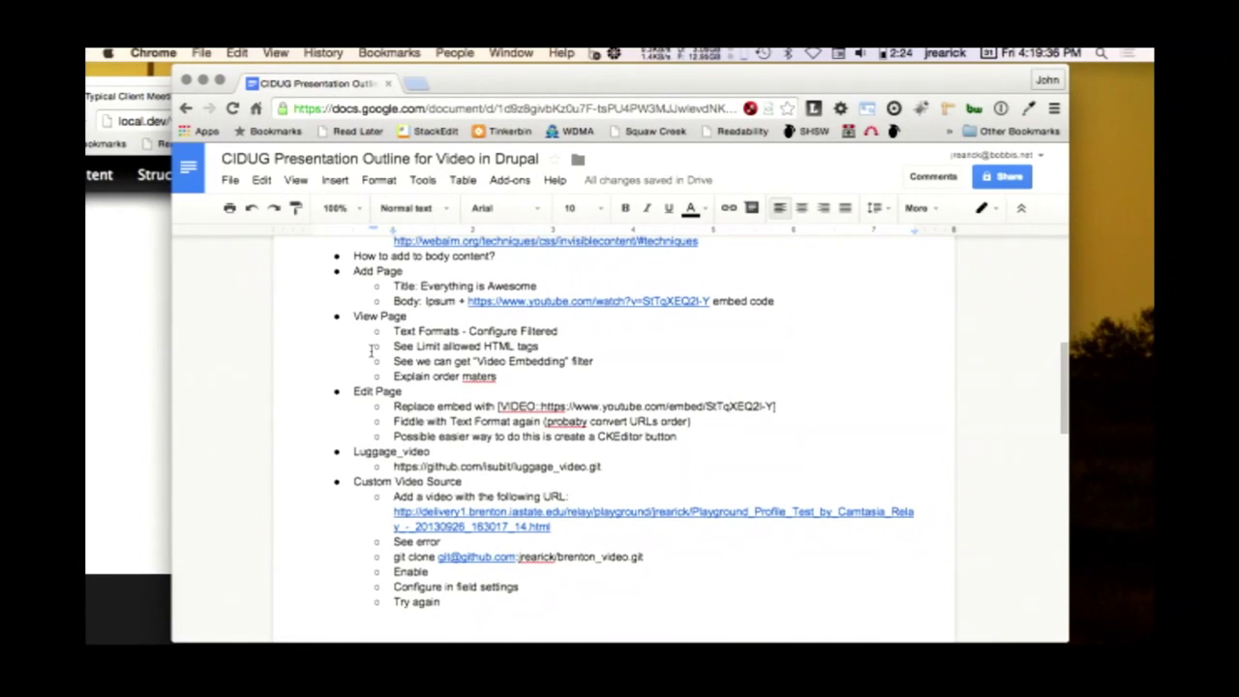
right_click(542, 304)
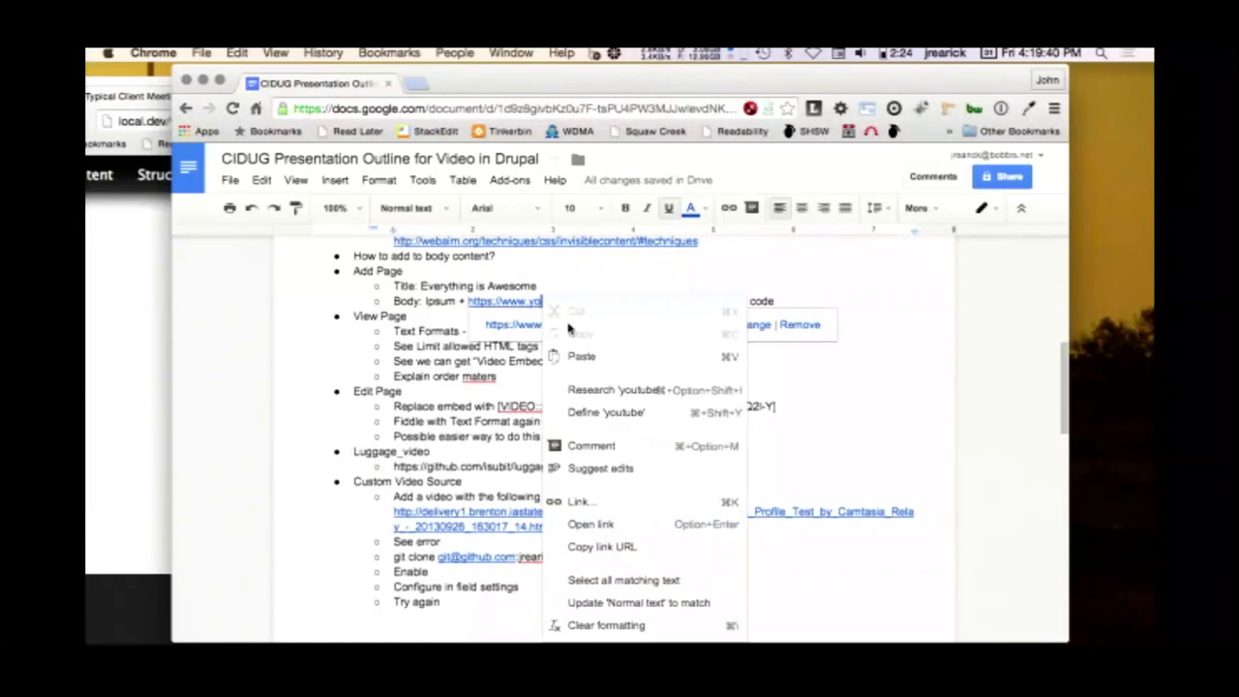
click(627, 548)
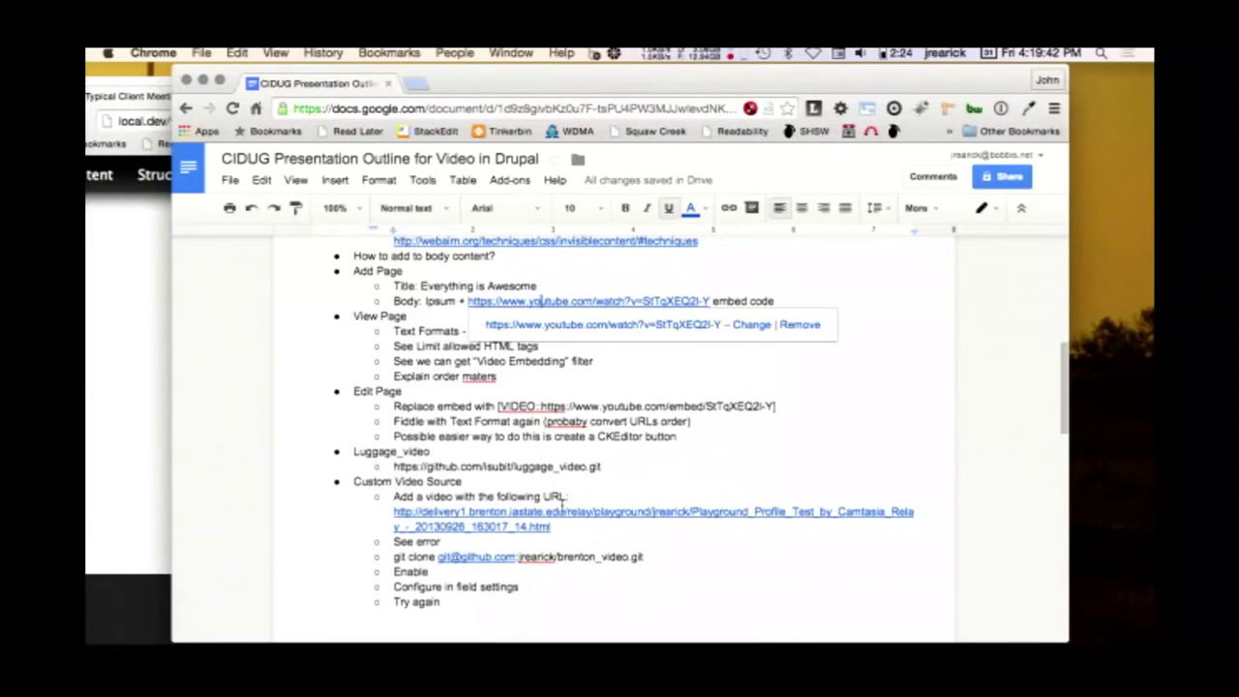
- Return to the Drupal site window and start a new Page, ready for its title
click(110, 287)
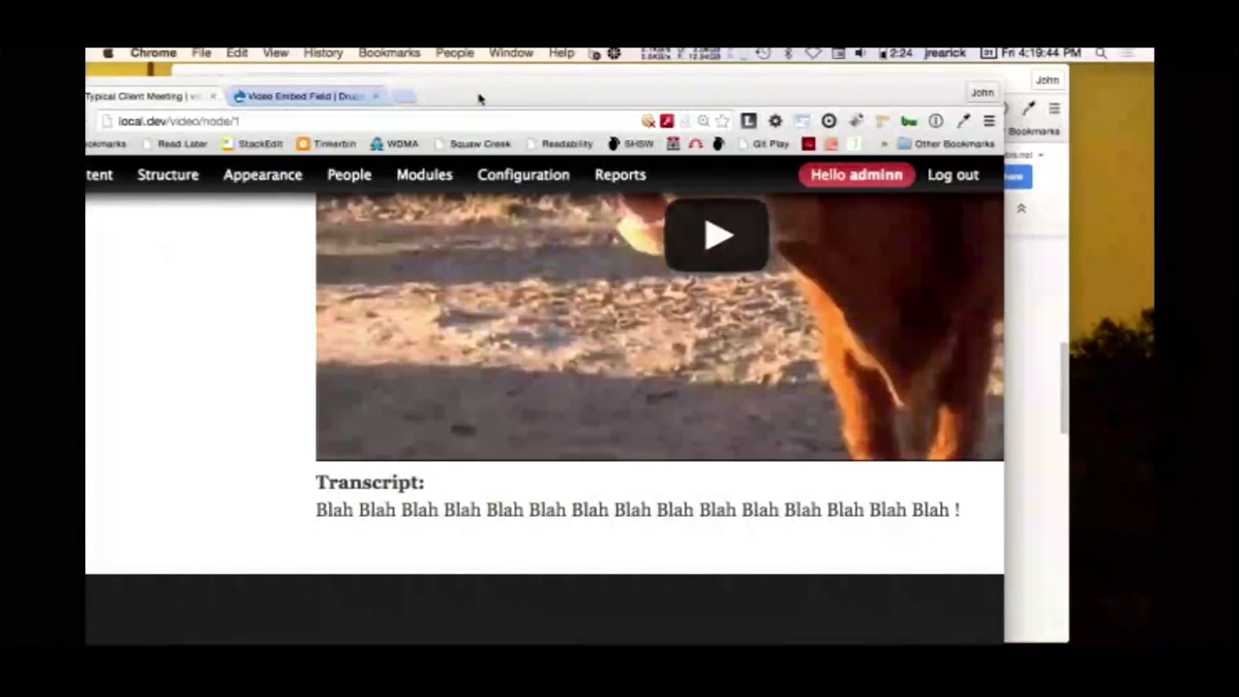
drag(478, 100, 575, 87)
mouse_move(169, 178)
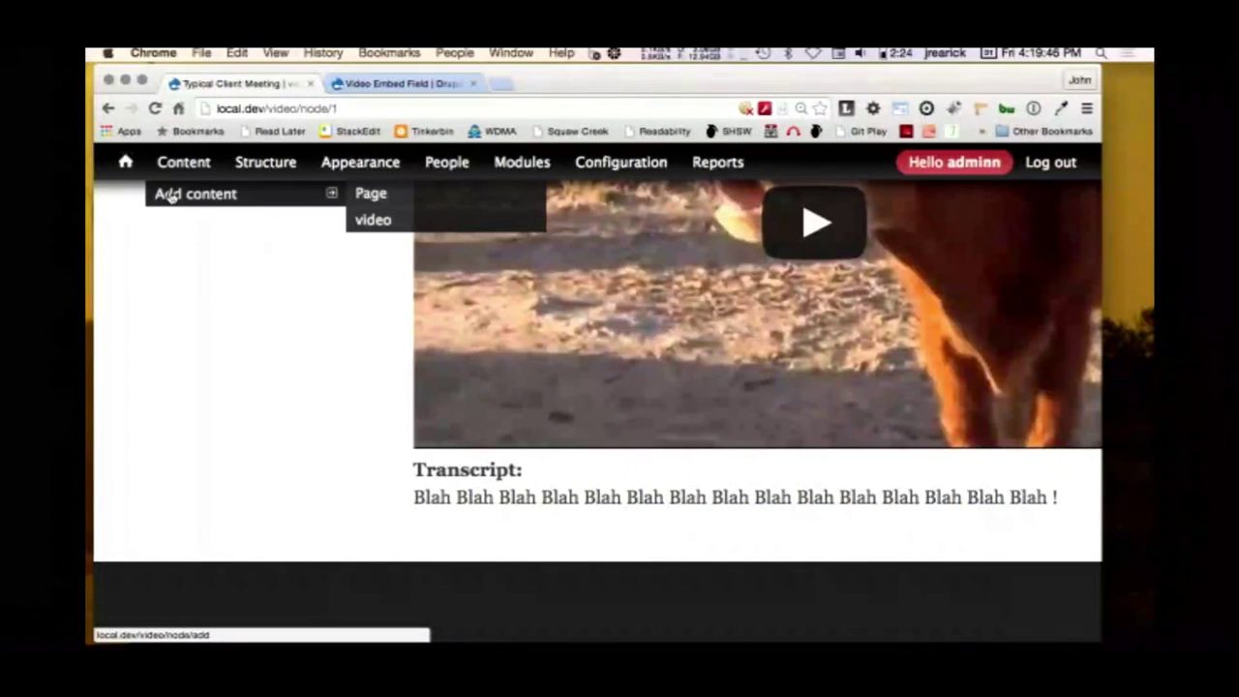
click(387, 197)
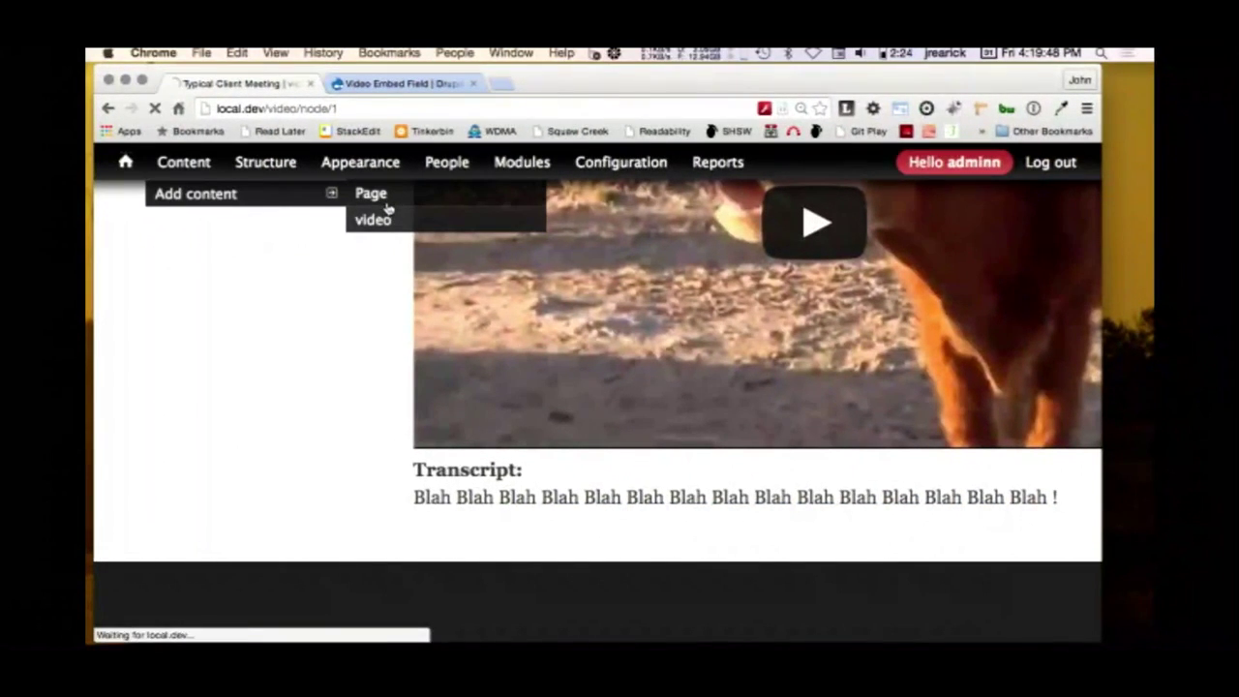
click(437, 502)
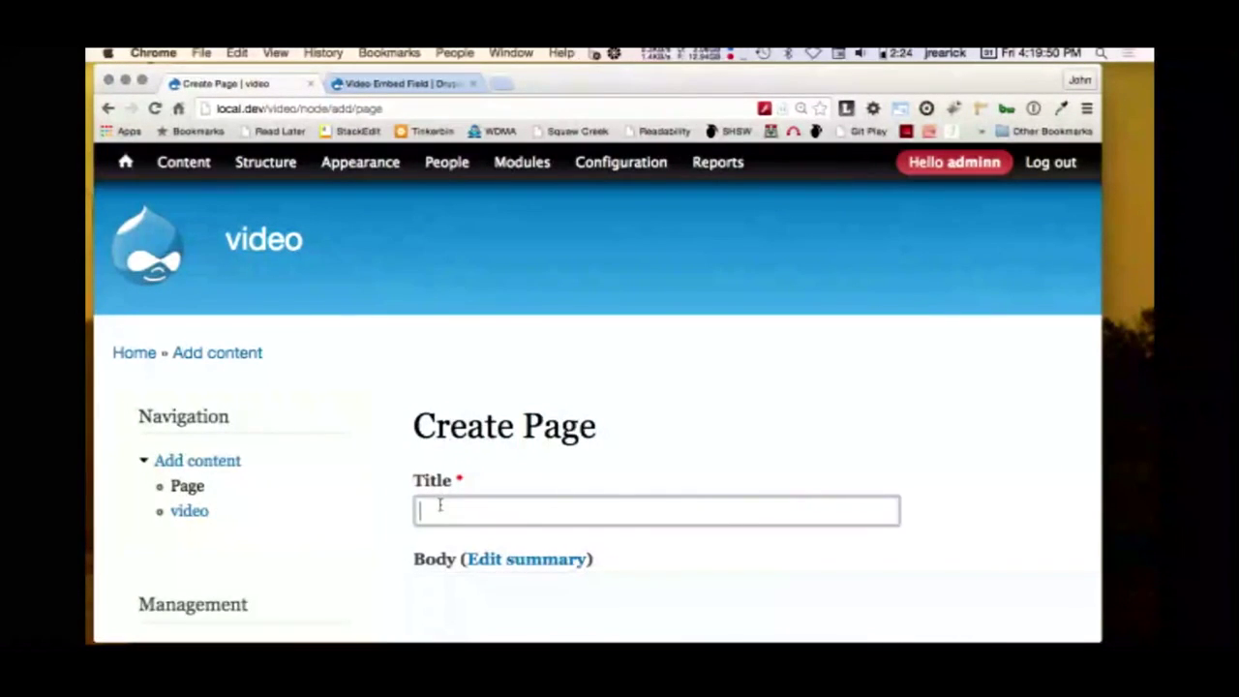
- Title the new page "Awesomeness"
scroll(437, 504, down, 3)
text(Awesomeness)
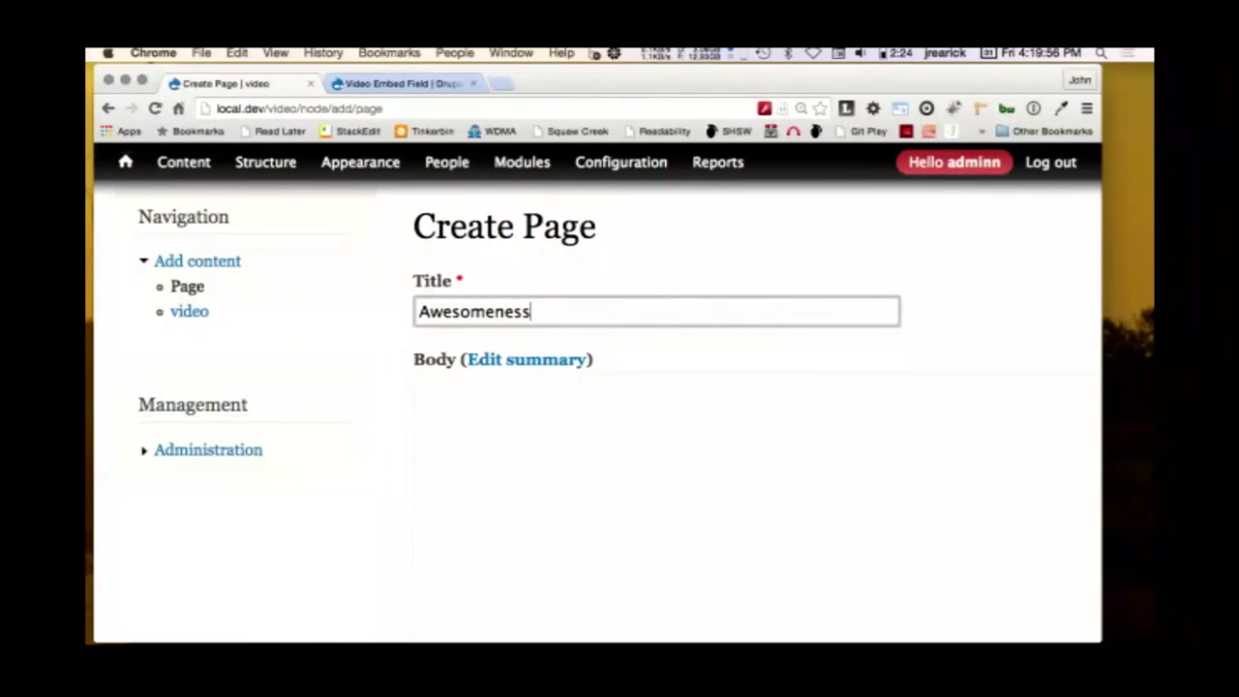
key(BackSpace)
key(BackSpace)
key(BackSpace)
key(BackSpace)
key(BackSpace)
key(BackSpace)
text(meness)
- Fill the Body with "Here is some awesome!" and paste the copied YouTube URL on the line below
click(462, 402)
text(Here is some )
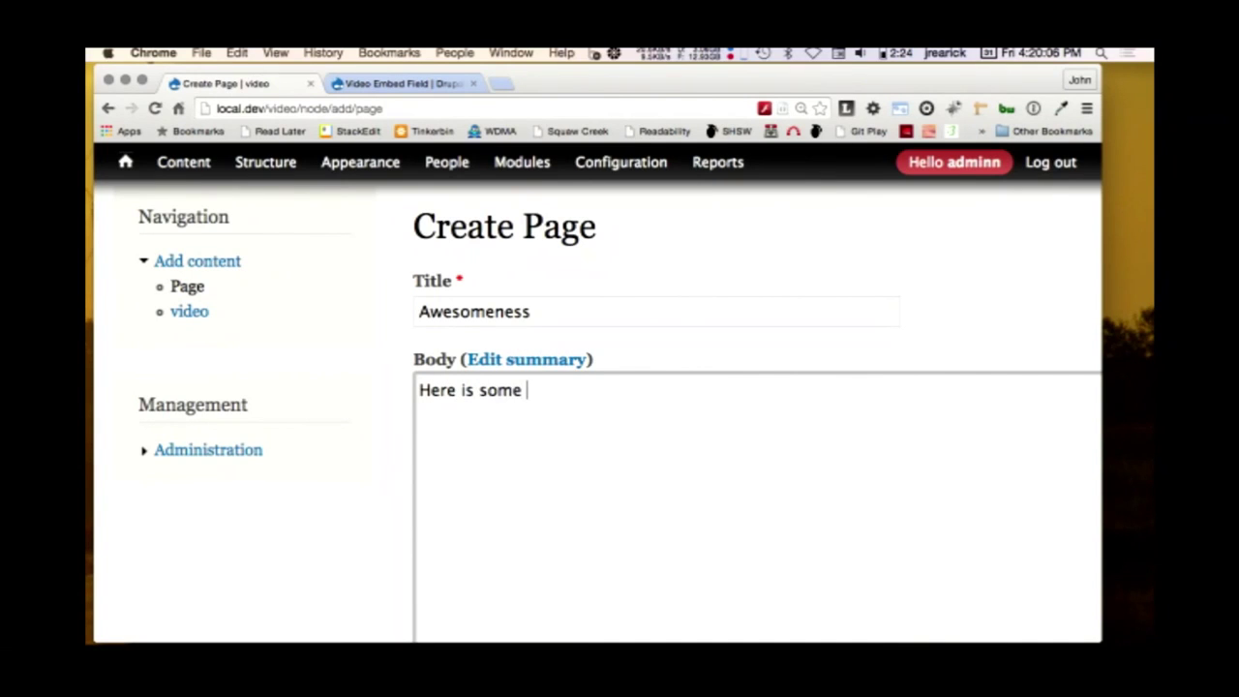
text(awesome!)
key(Return)
key(super+v)
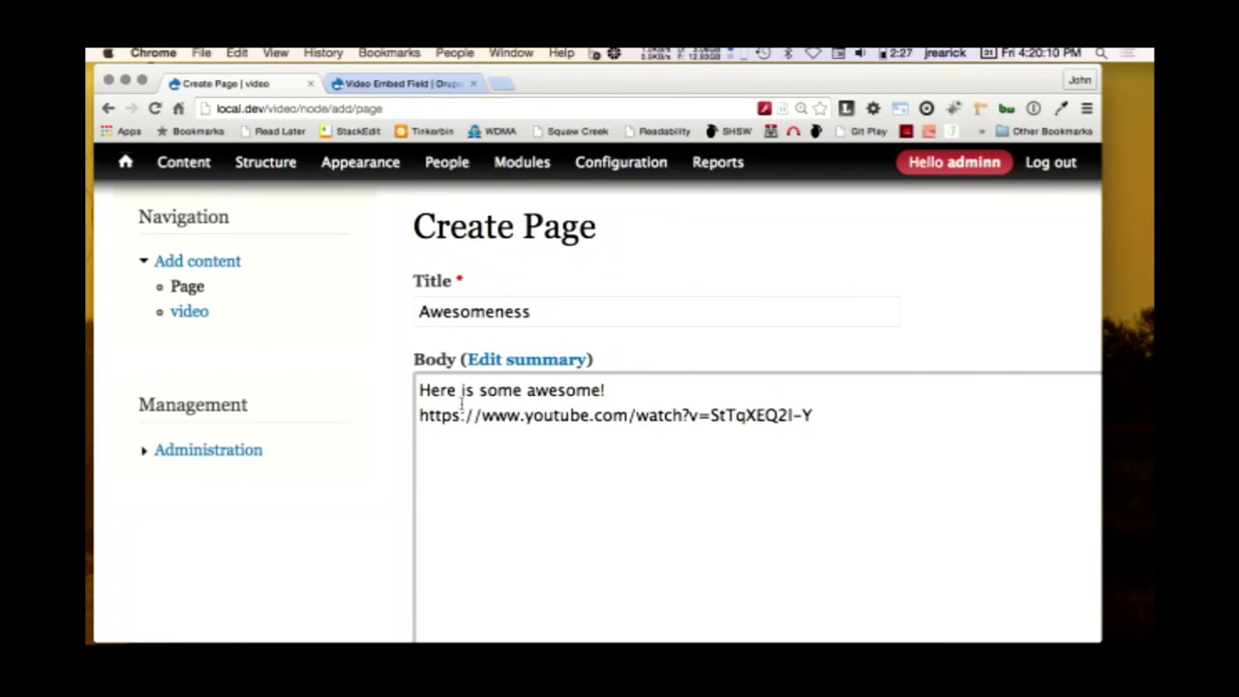
- Save the Awesomeness page and check how its body text and YouTube URL display
scroll(345, 514, down, 5)
scroll(345, 514, down, 10)
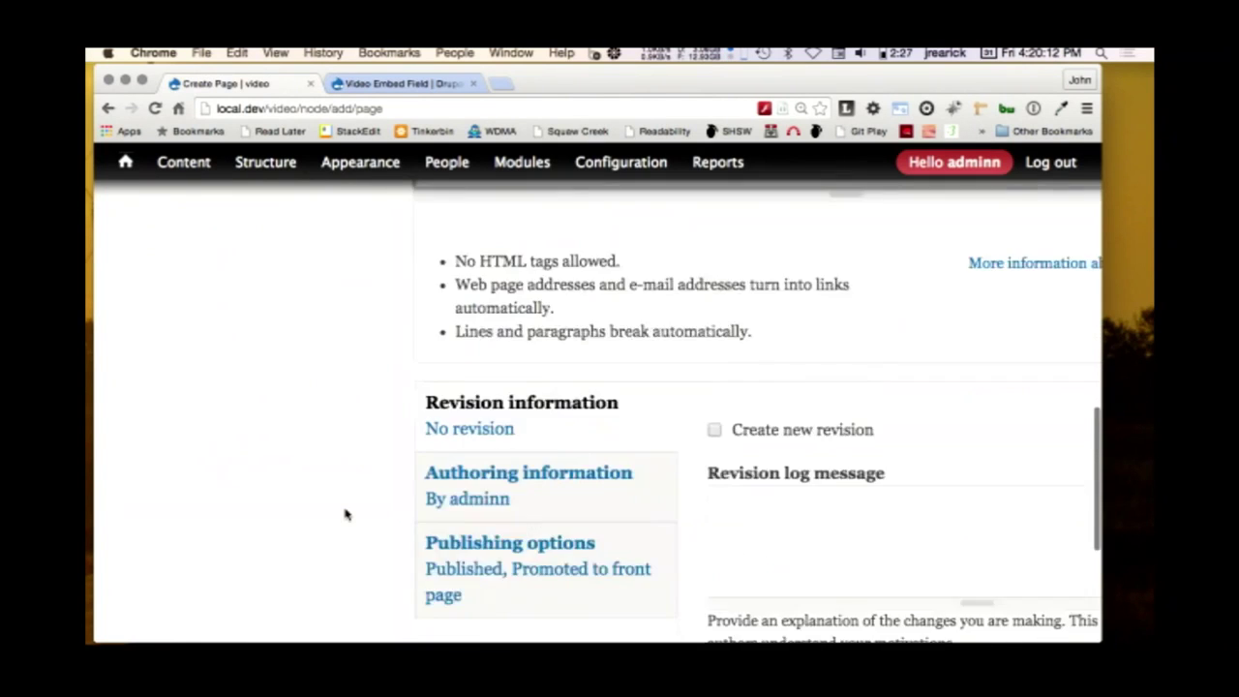
click(469, 464)
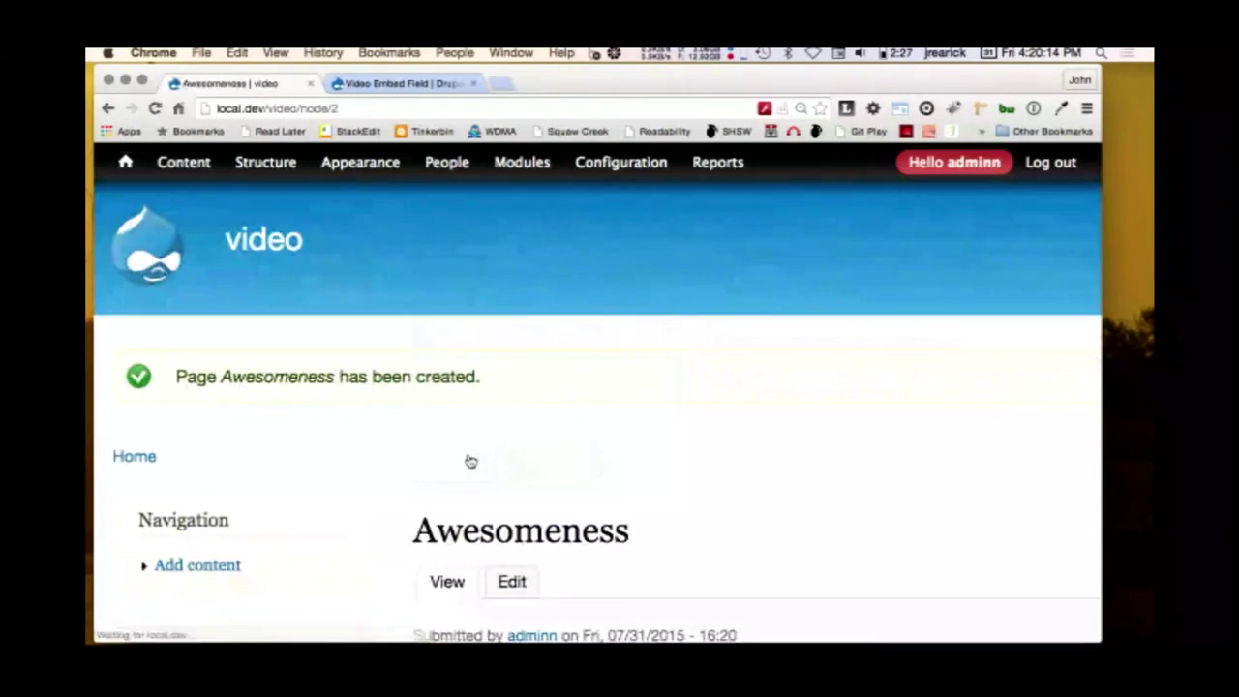
scroll(394, 443, down, 3)
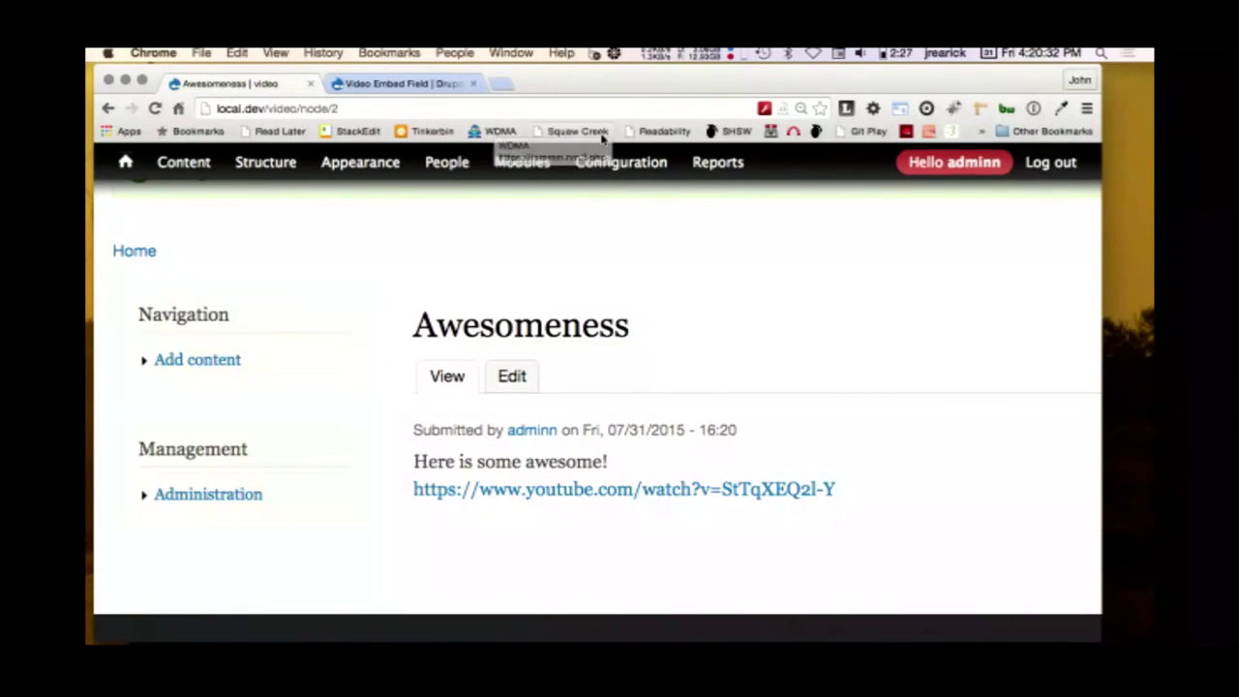
- Go to the content authoring text formats and open the configuration of the Plain text format
mouse_move(602, 198)
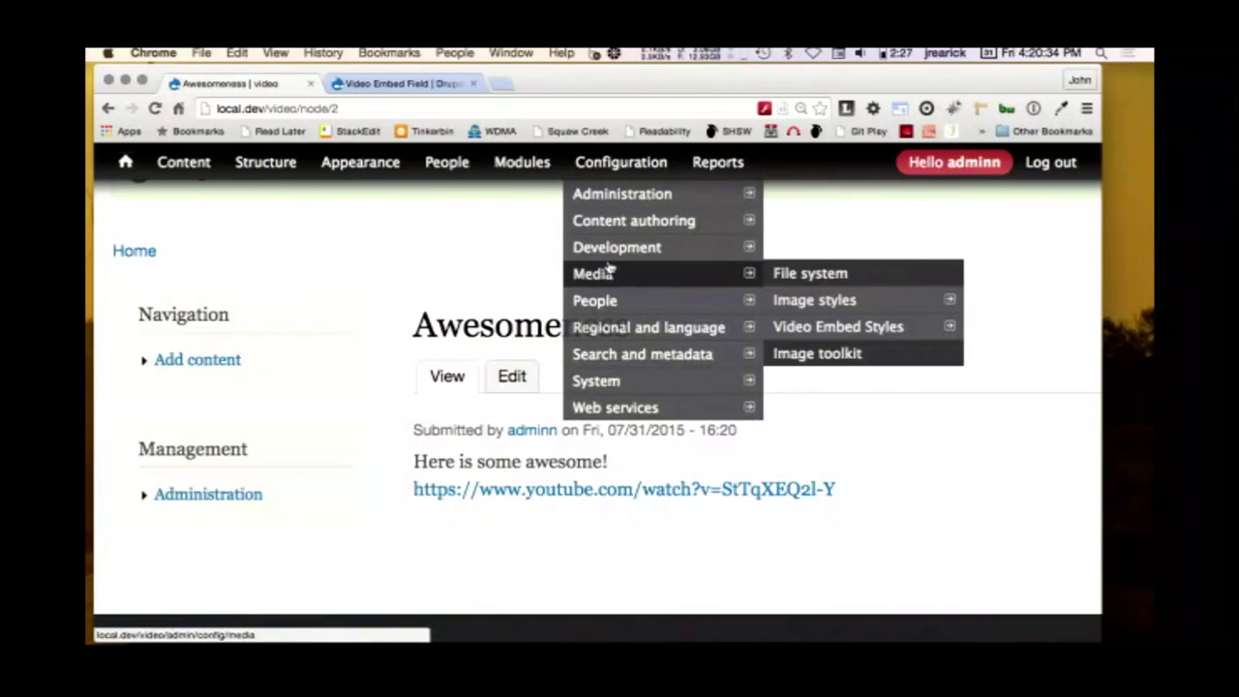
mouse_move(617, 222)
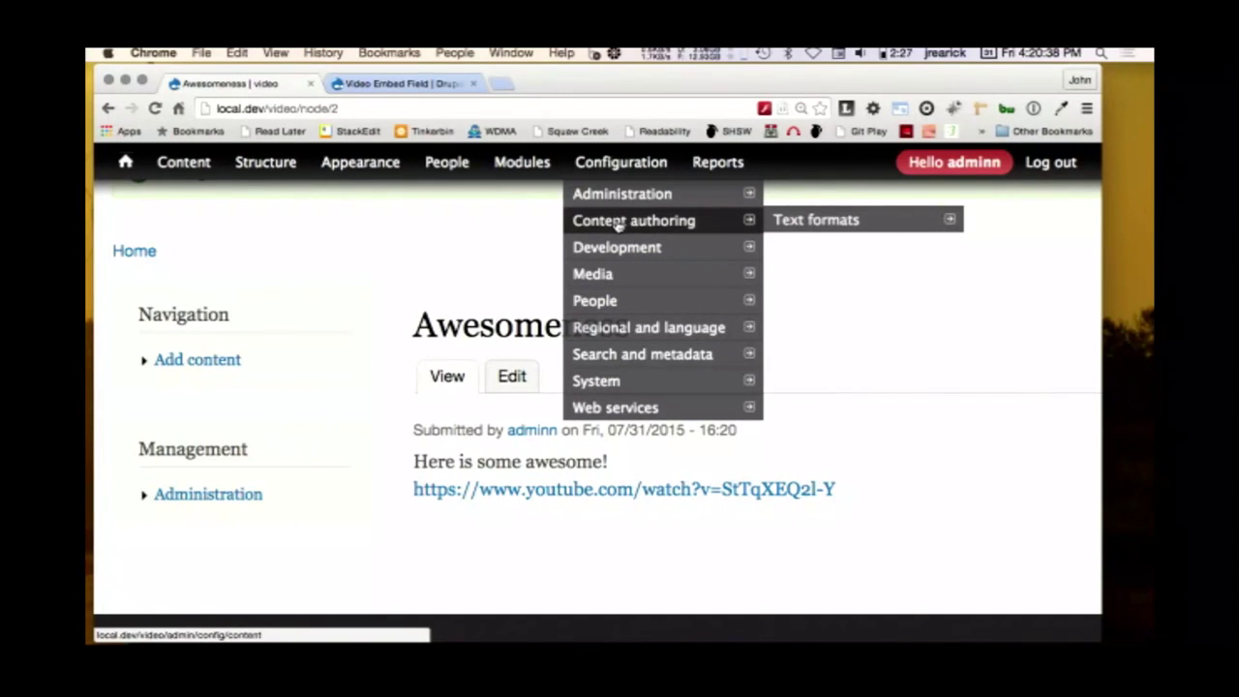
mouse_move(791, 219)
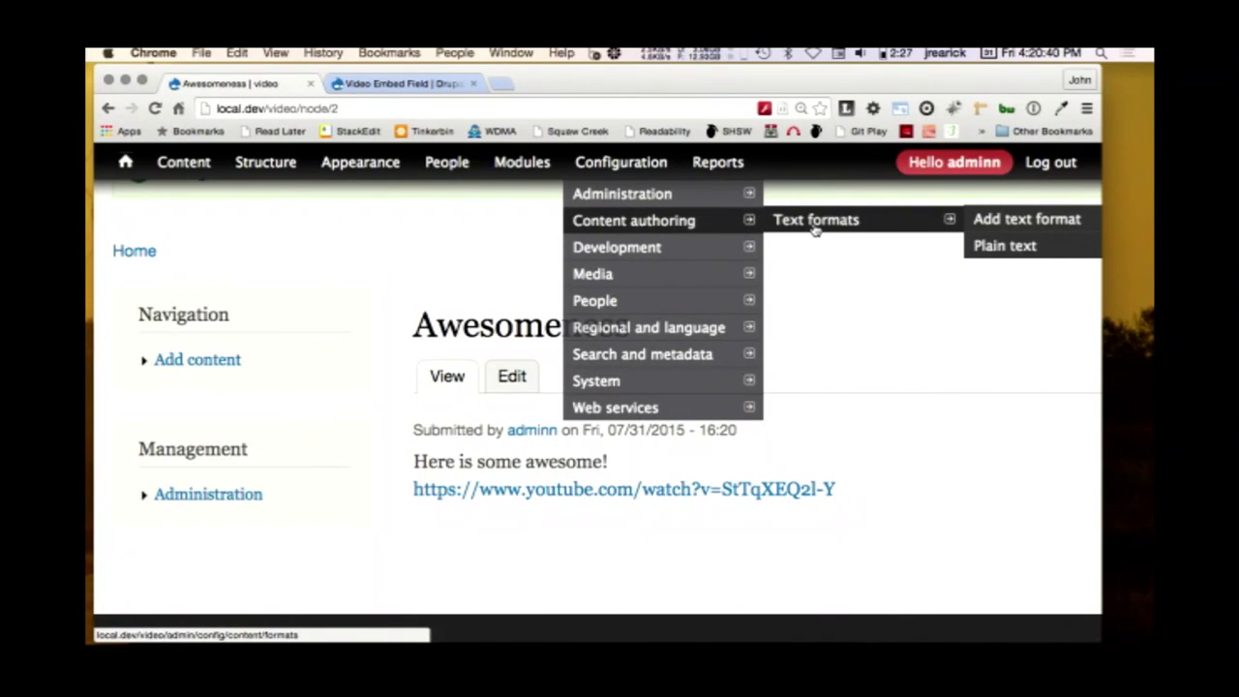
click(815, 223)
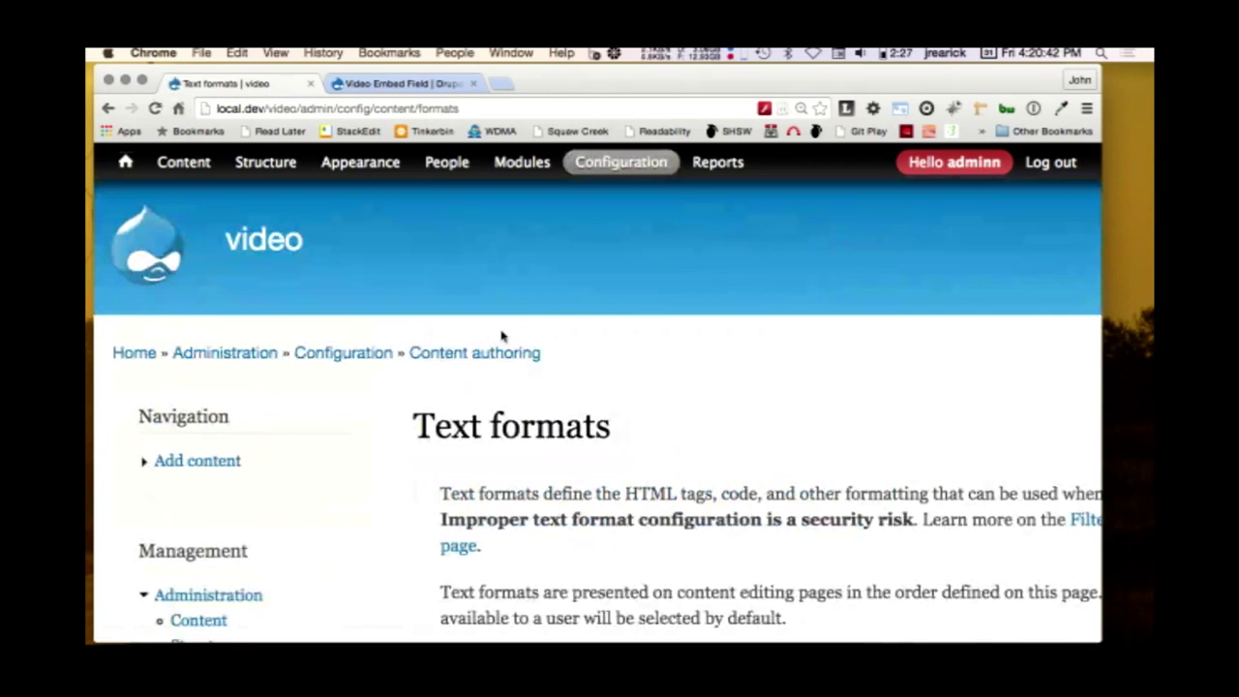
scroll(501, 336, down, 5)
scroll(499, 336, right, 2)
scroll(500, 336, right, 2)
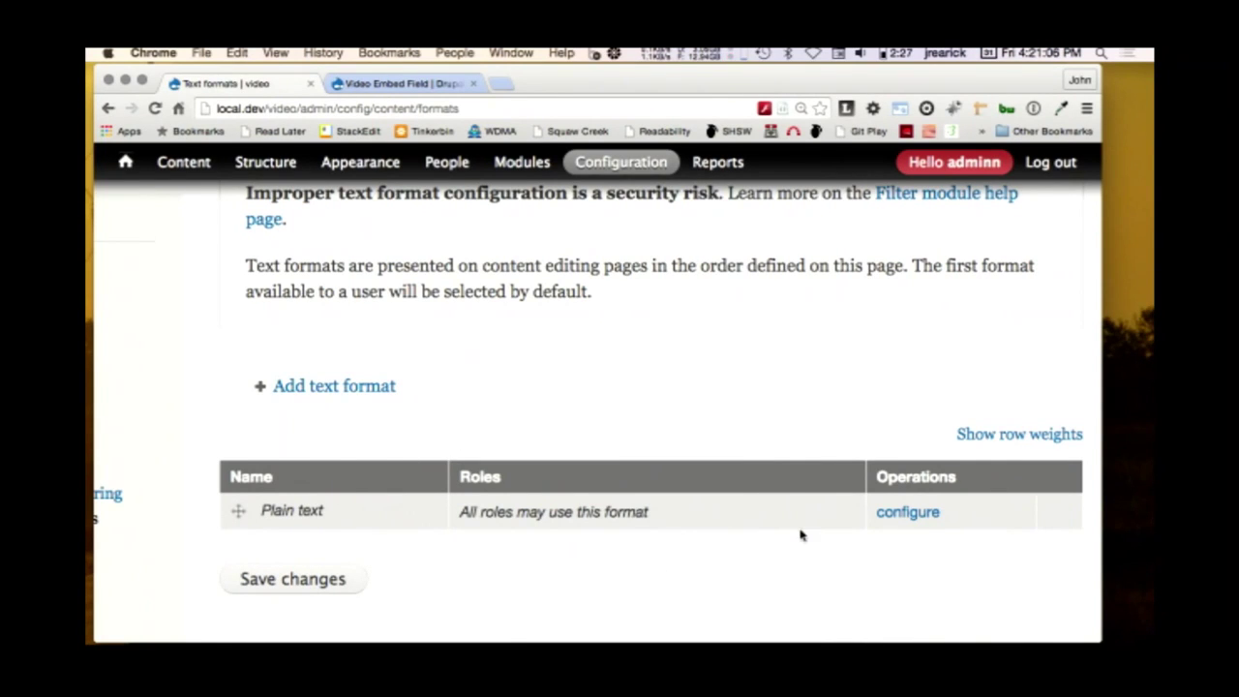
click(910, 514)
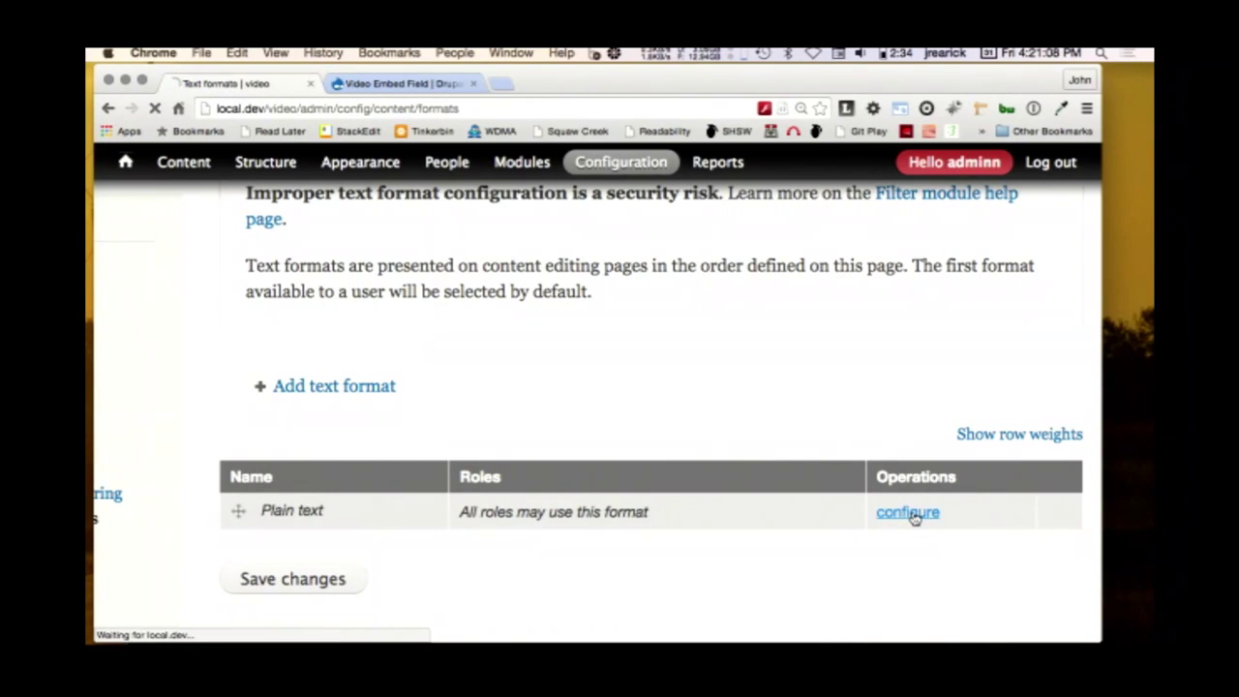
- Enable the Video Embedding filter for the Plain text format and highlight the [VIDEO::…::aVideoStyle] tag syntax in its description
scroll(728, 453, down, 5)
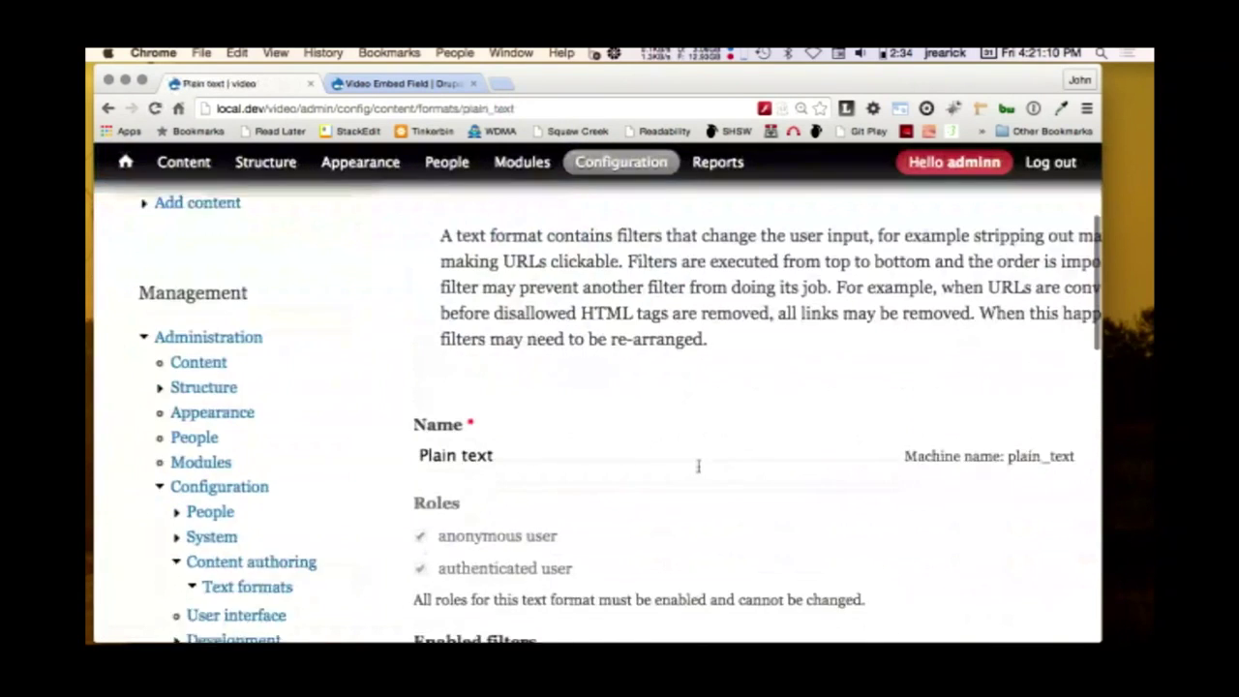
scroll(699, 471, right, 4)
scroll(699, 471, down, 2)
scroll(698, 471, down, 2)
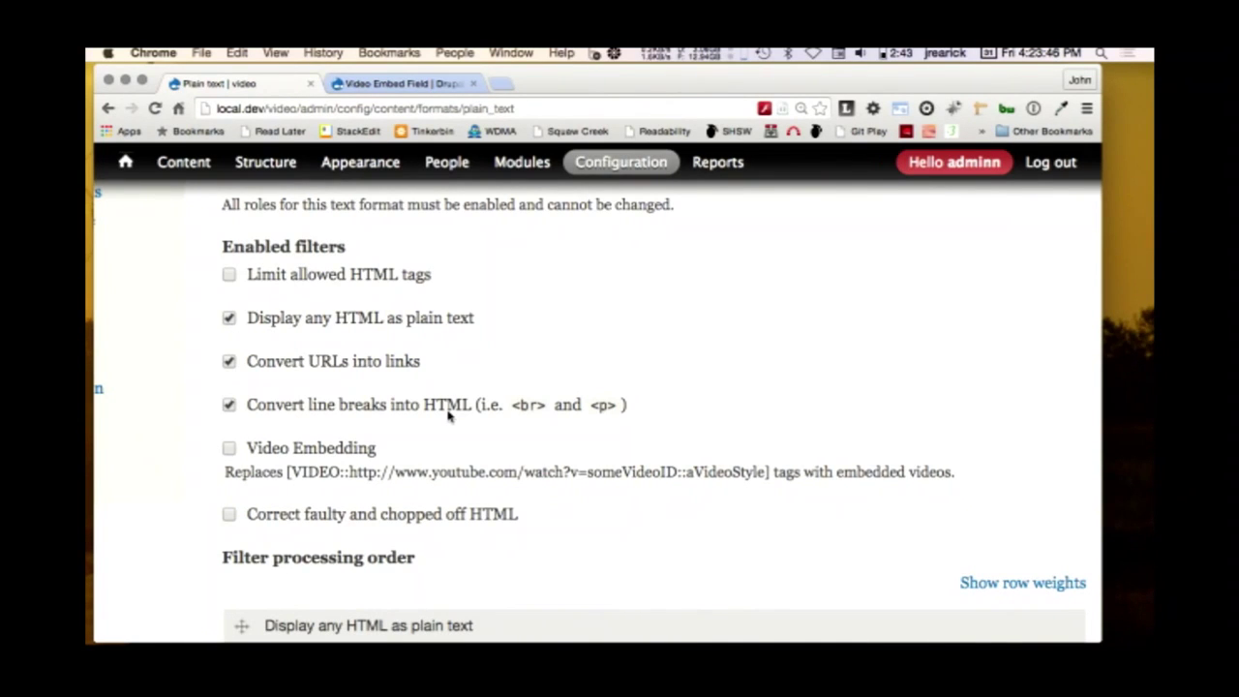
click(299, 453)
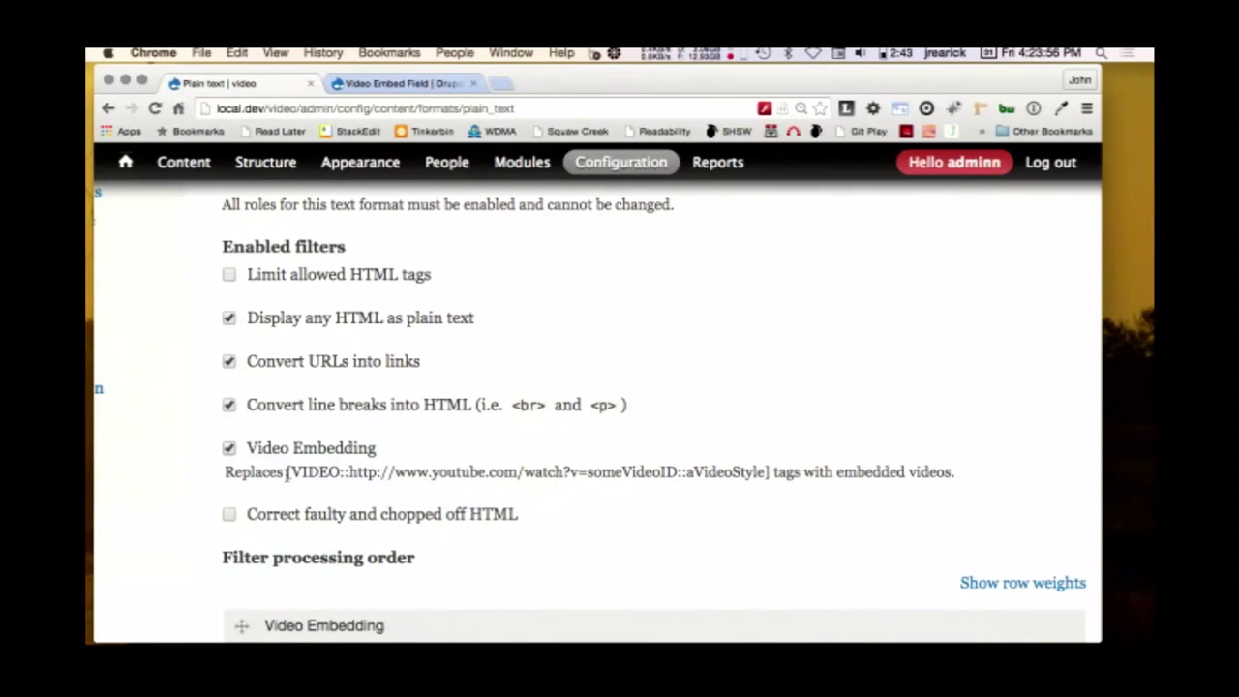
drag(287, 473, 774, 471)
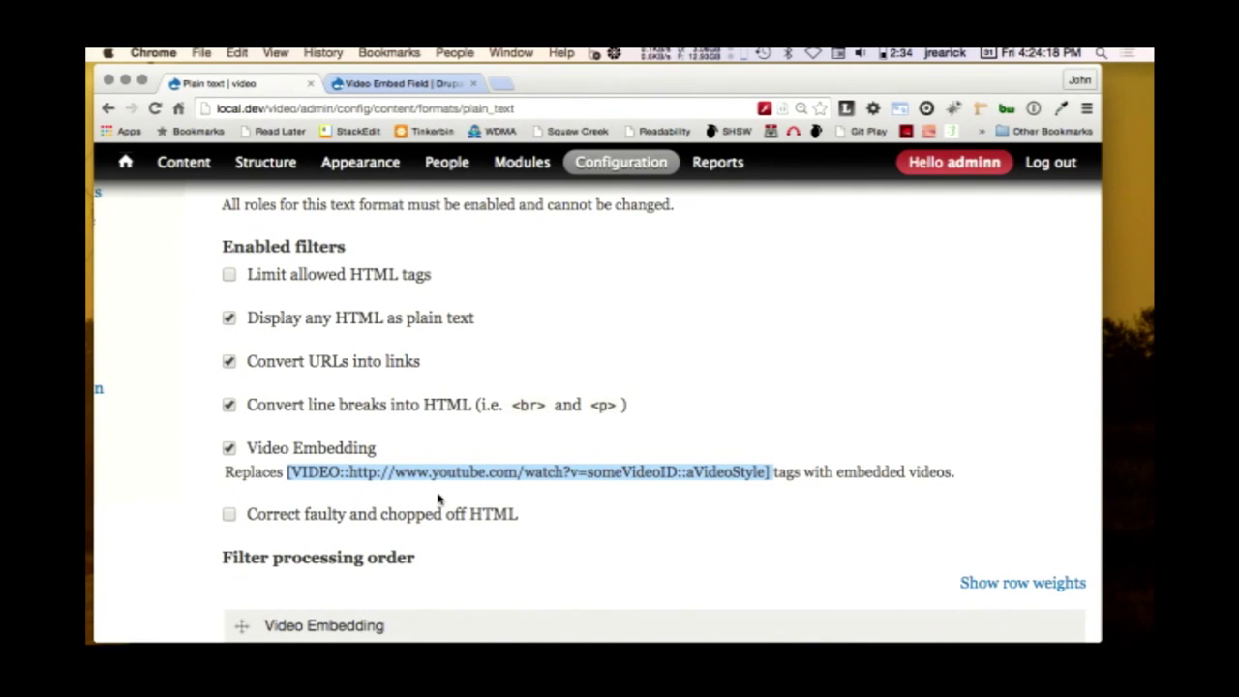
- Move Video Embedding below "Display any HTML as plain text" in the filter processing order and save the text format configuration
scroll(438, 499, down, 3)
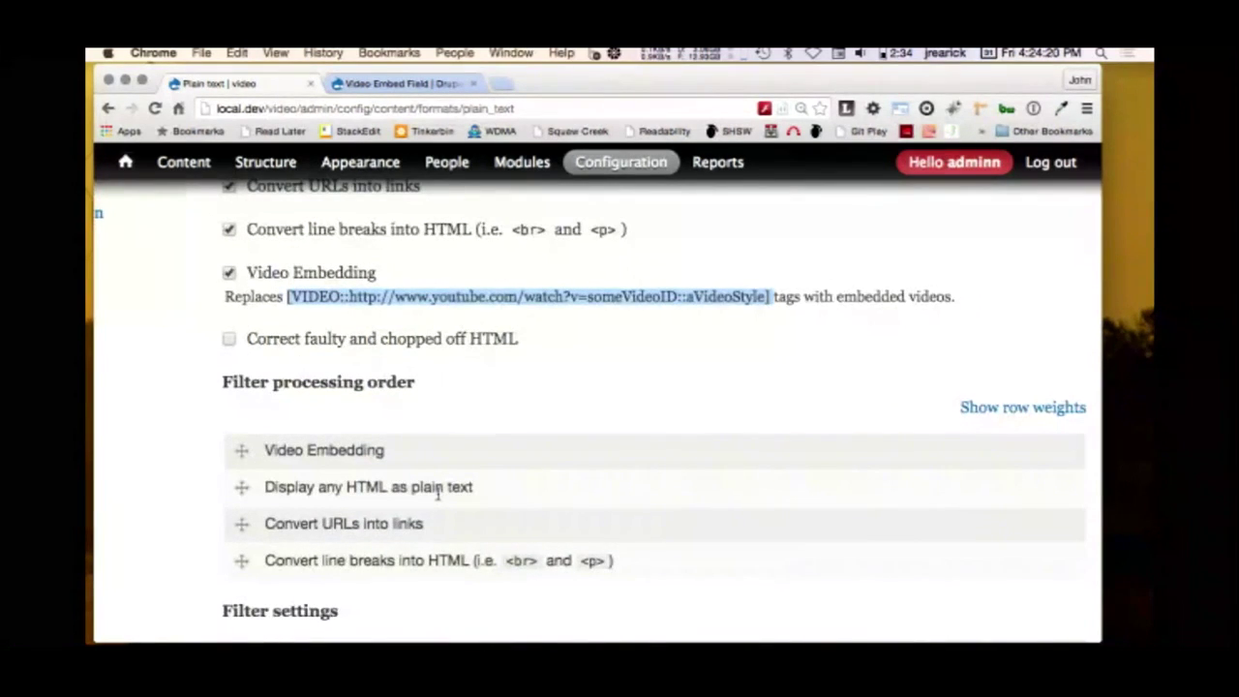
scroll(438, 496, down, 2)
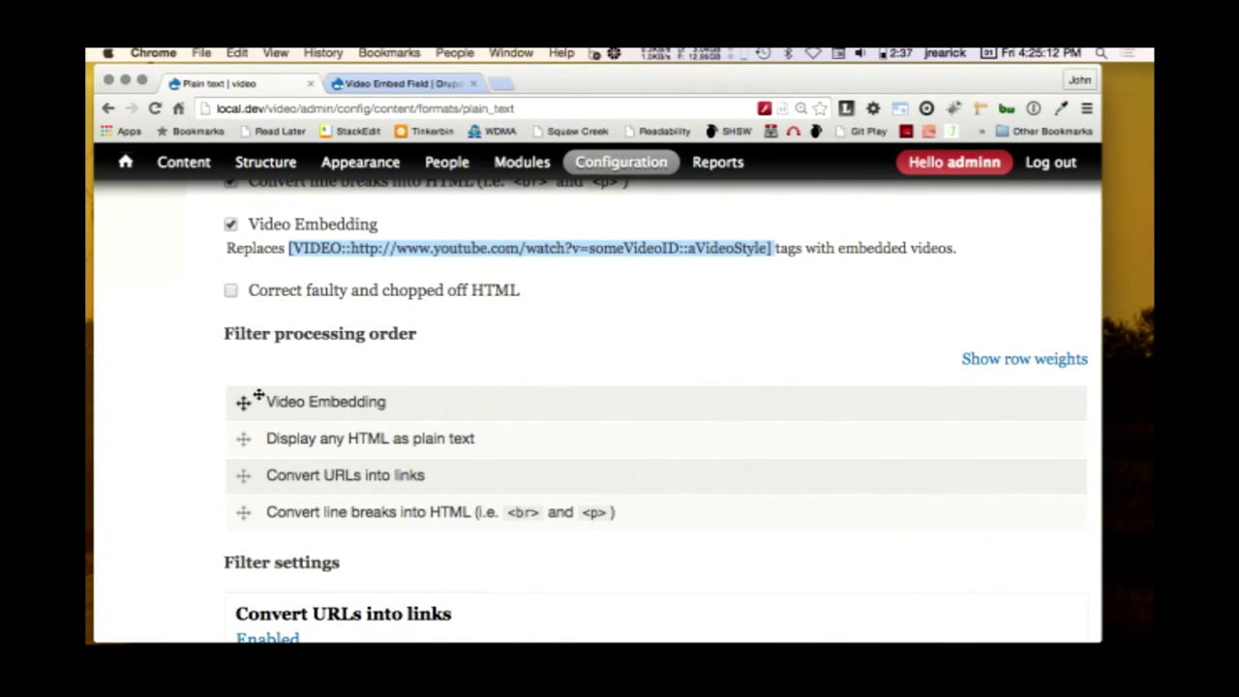
drag(242, 402, 237, 429)
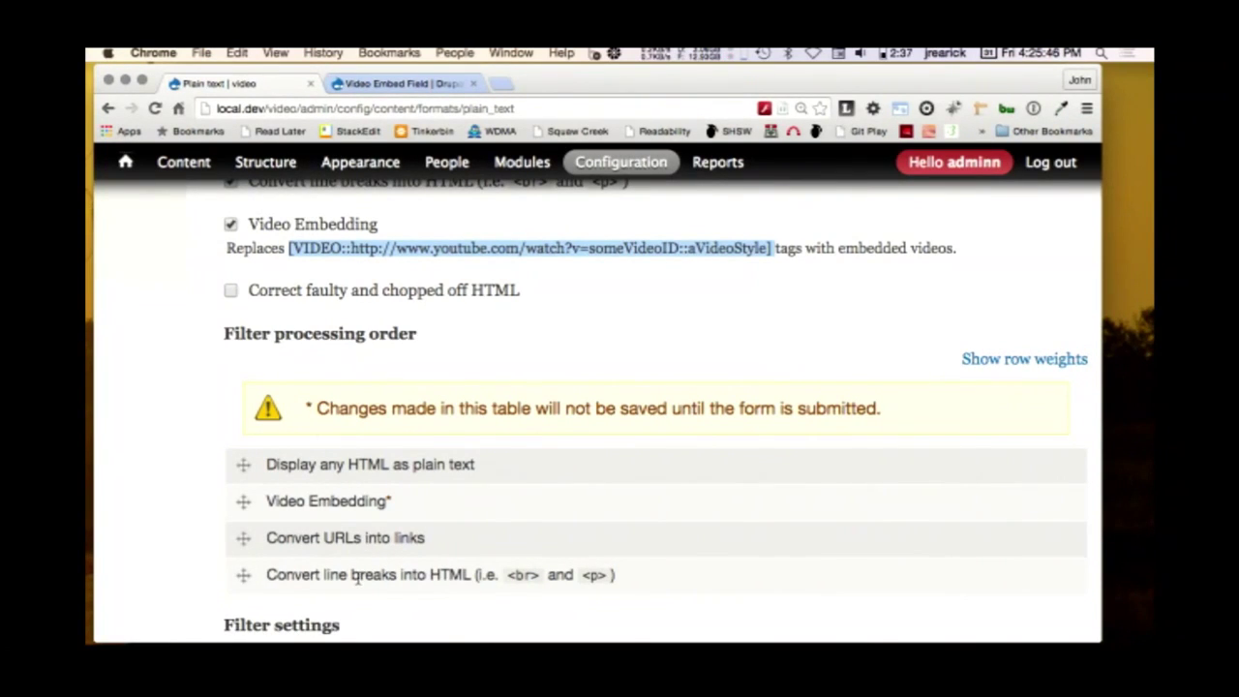
scroll(357, 579, down, 8)
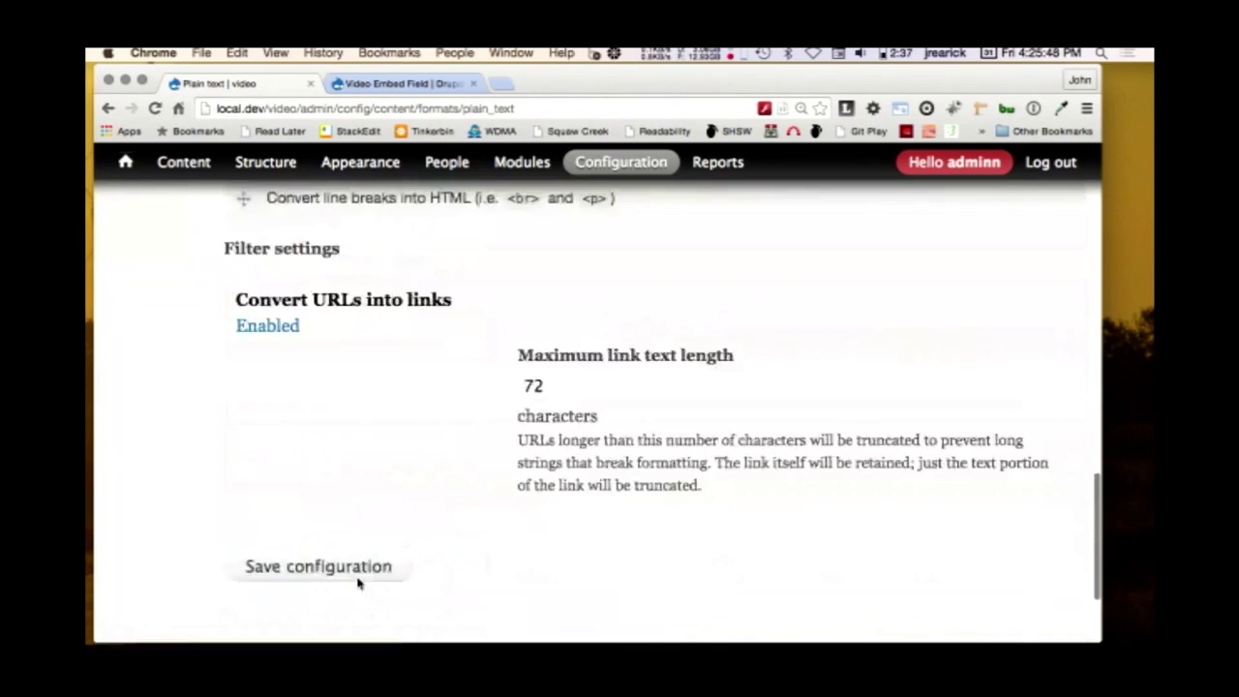
scroll(357, 581, down, 2)
click(338, 463)
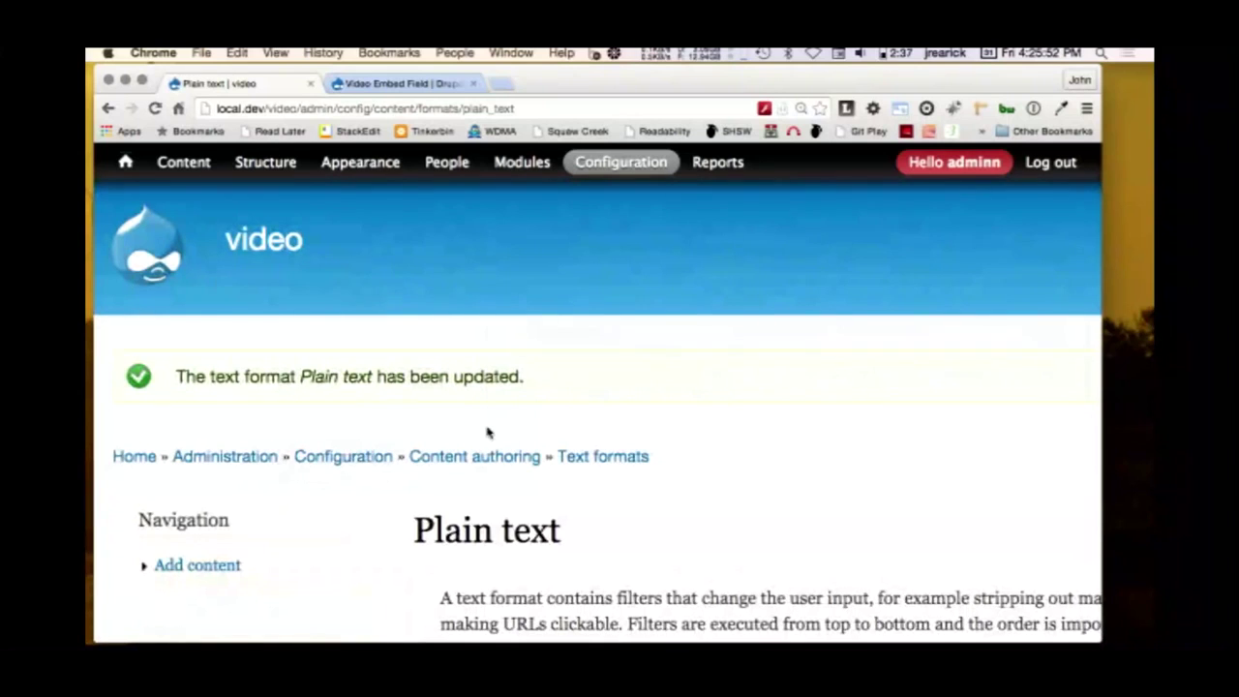
- Go to the site's front page, look over the teasers and open the Awesomeness page
click(278, 253)
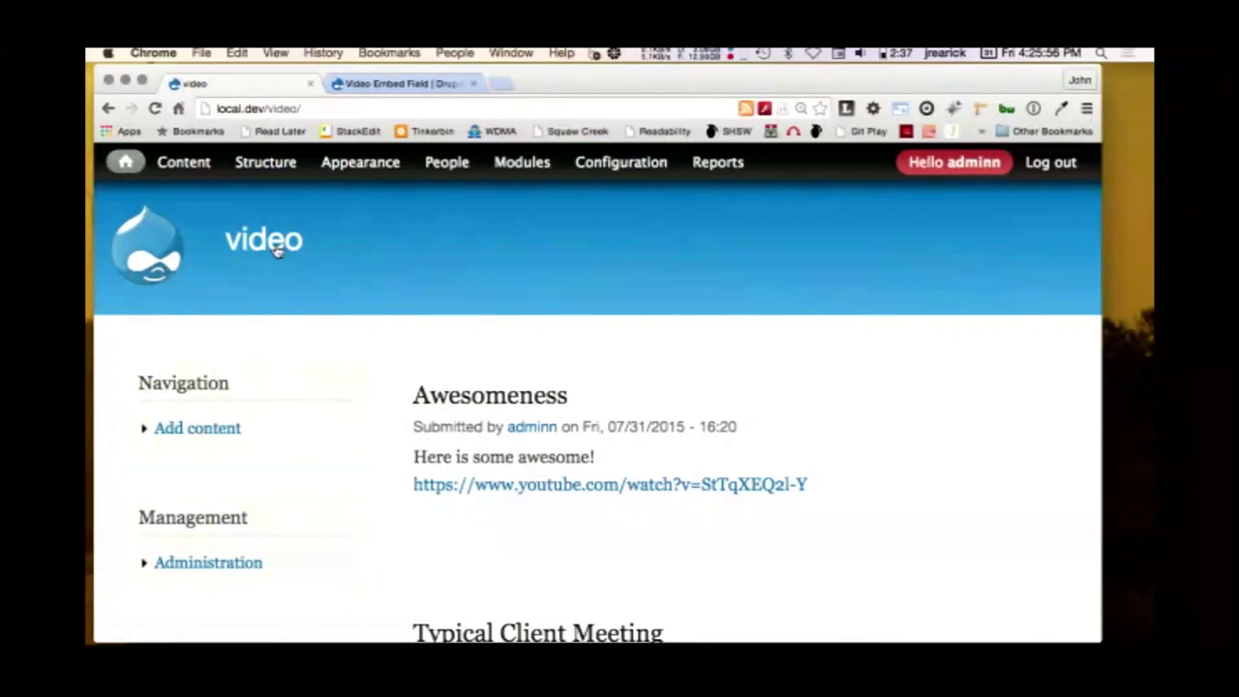
scroll(417, 526, down, 5)
scroll(418, 525, up, 2)
scroll(418, 525, down, 1)
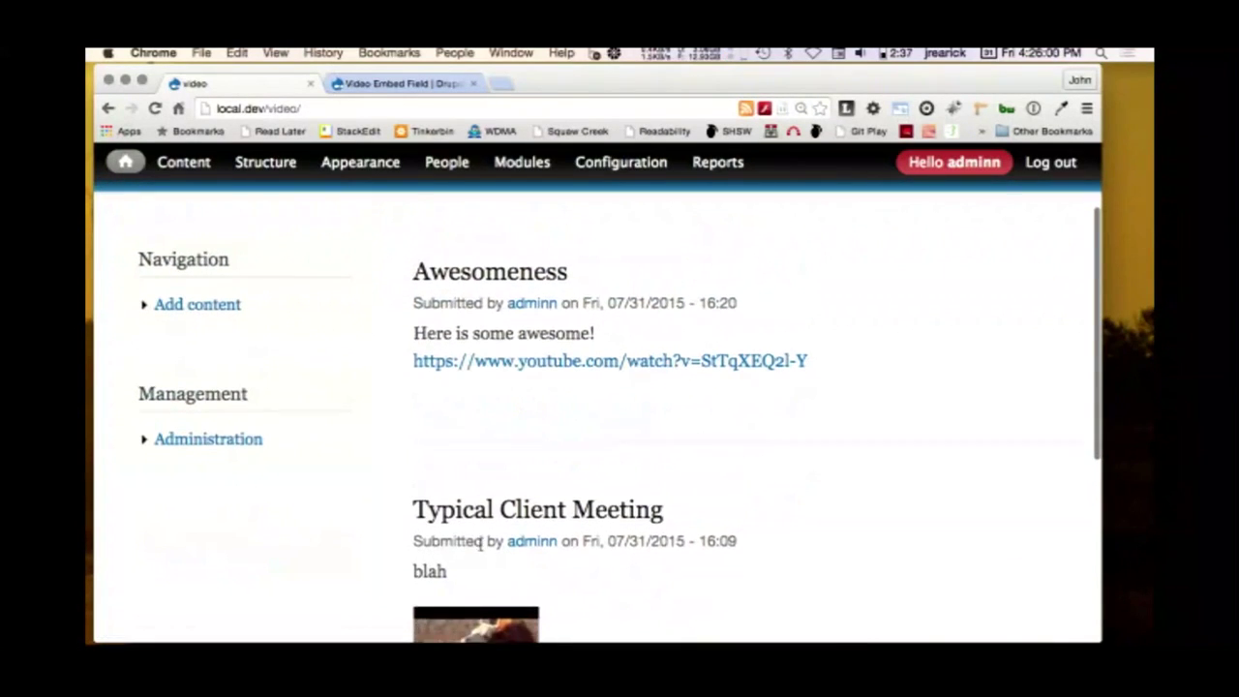
scroll(474, 465, down, 3)
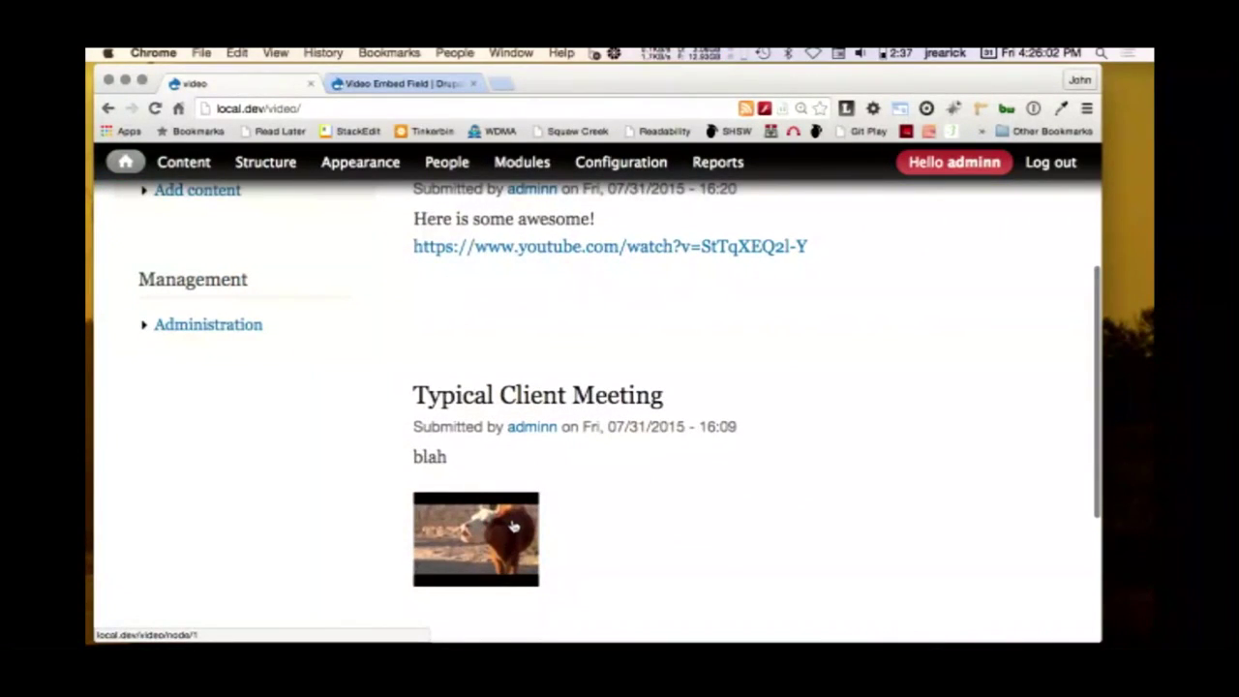
scroll(513, 523, up, 3)
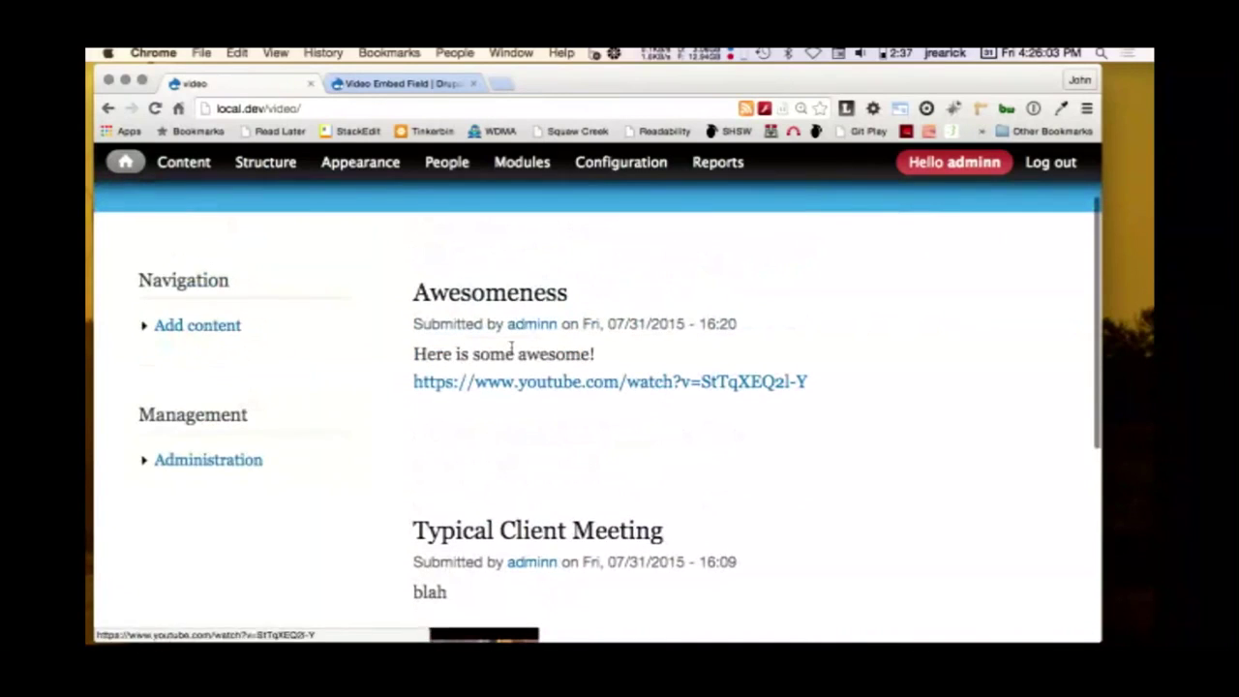
click(516, 296)
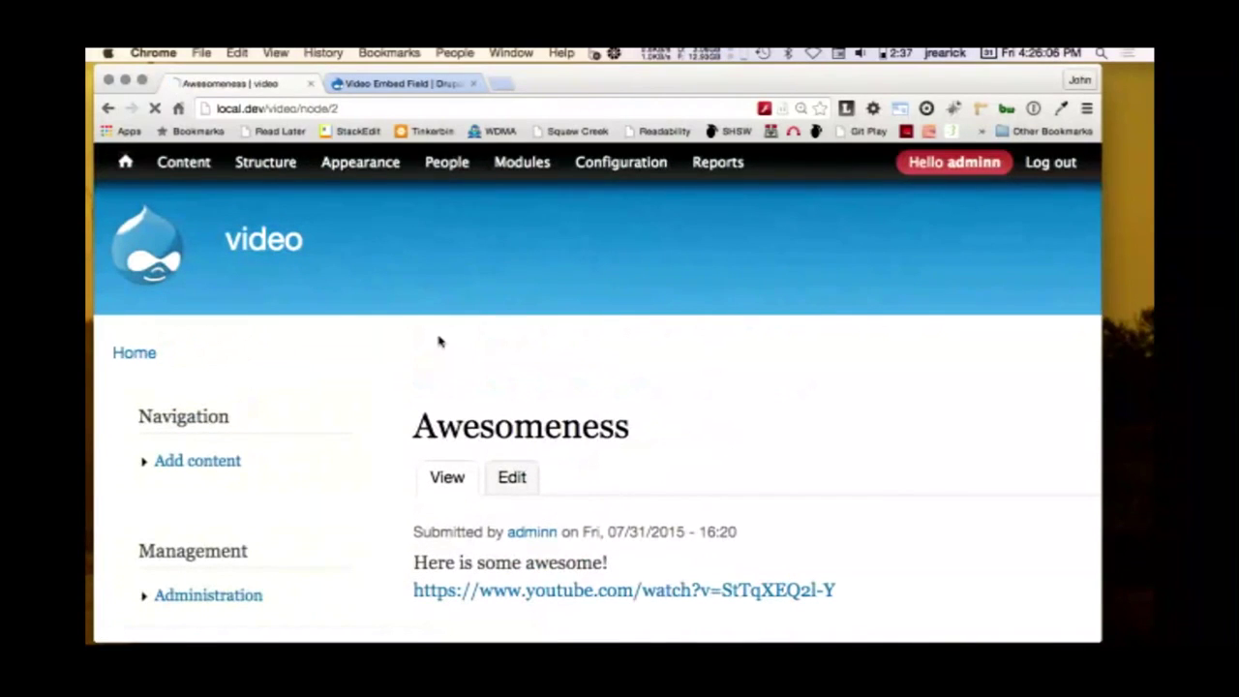
scroll(501, 433, down, 3)
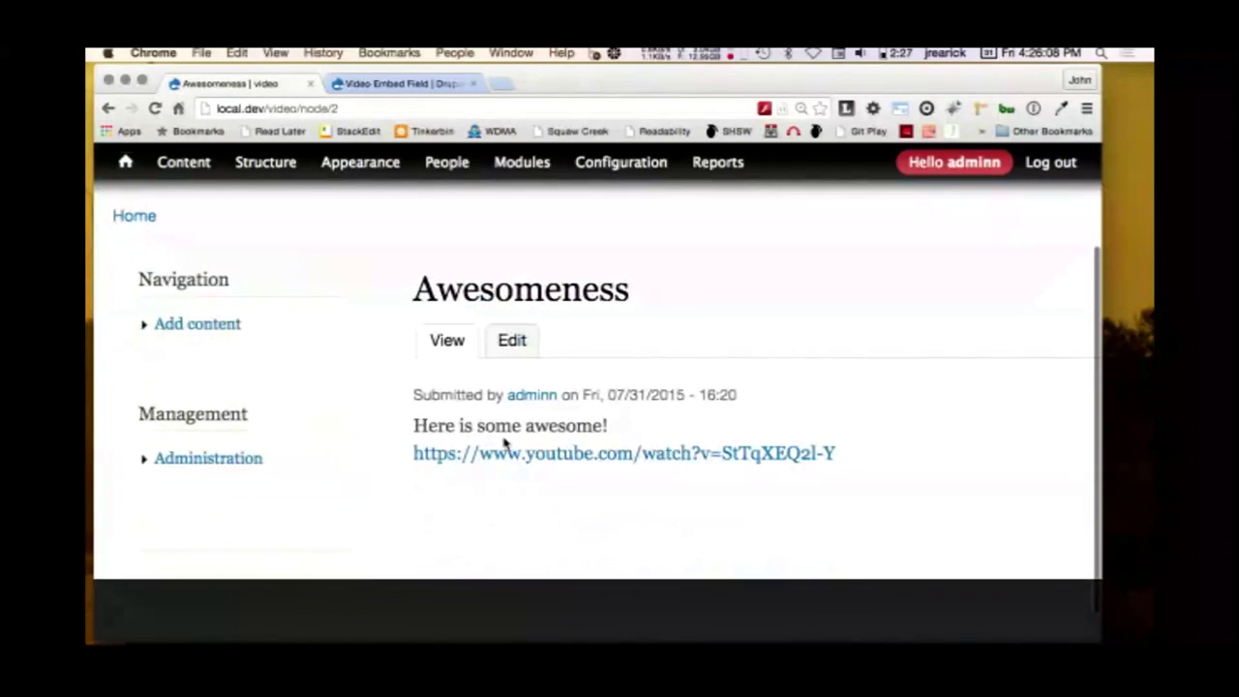
- Edit the Awesomeness page's Body so the YouTube URL is preceded by "[VIDEO::" and followed by "]"
click(526, 346)
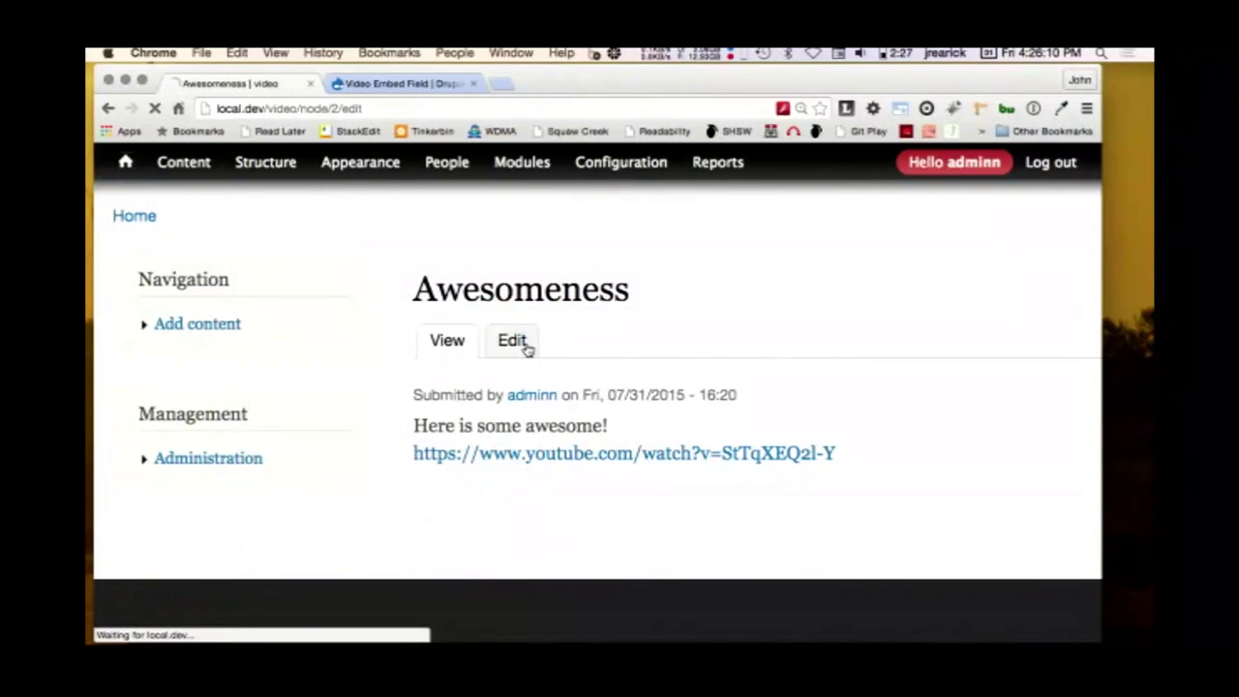
scroll(407, 358, down, 10)
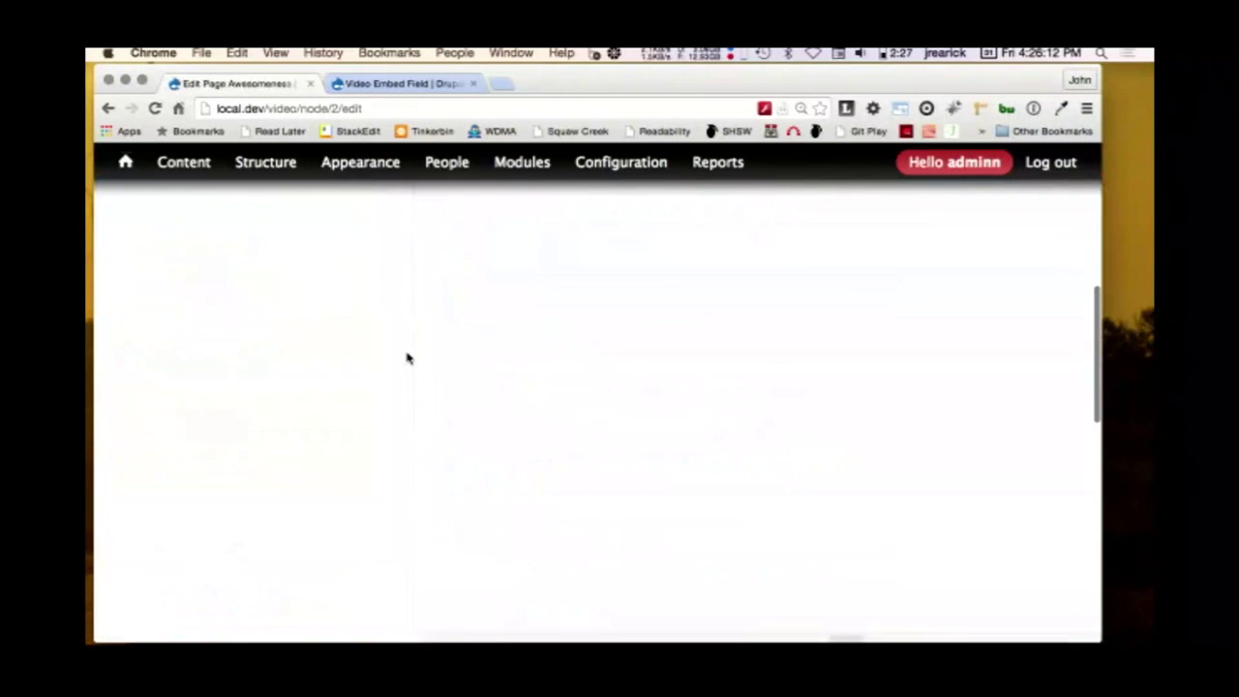
scroll(407, 358, up, 8)
scroll(406, 358, down, 2)
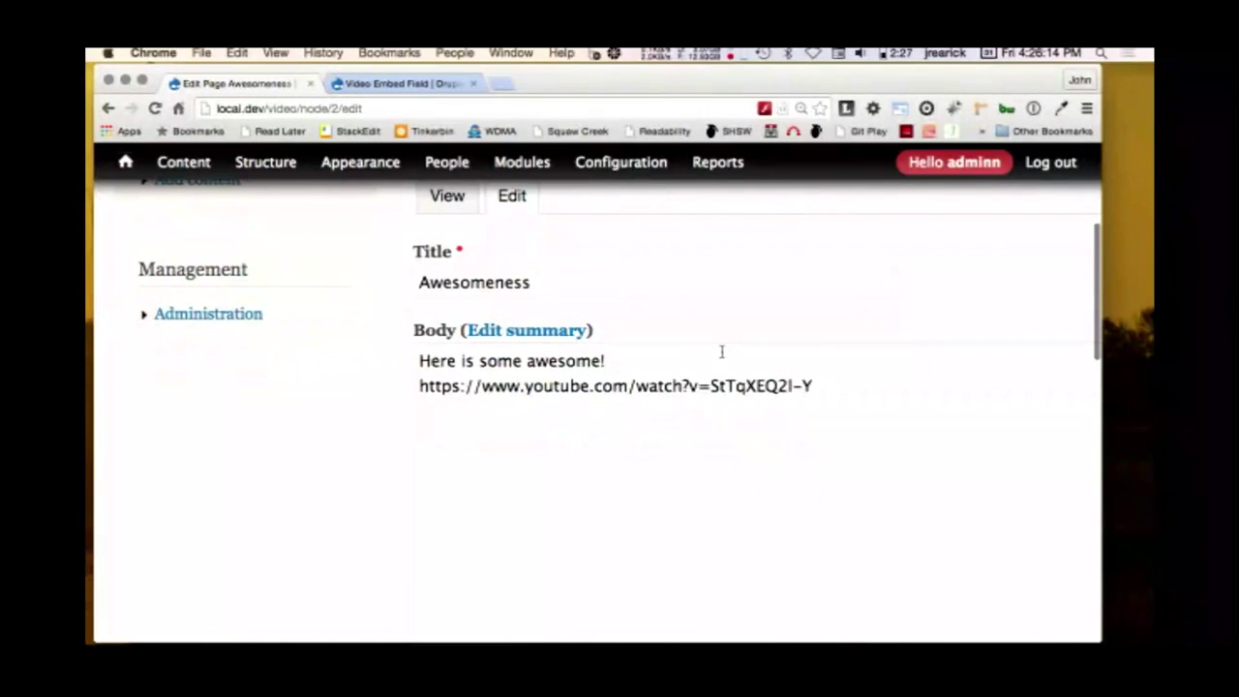
click(824, 385)
key(super+Left)
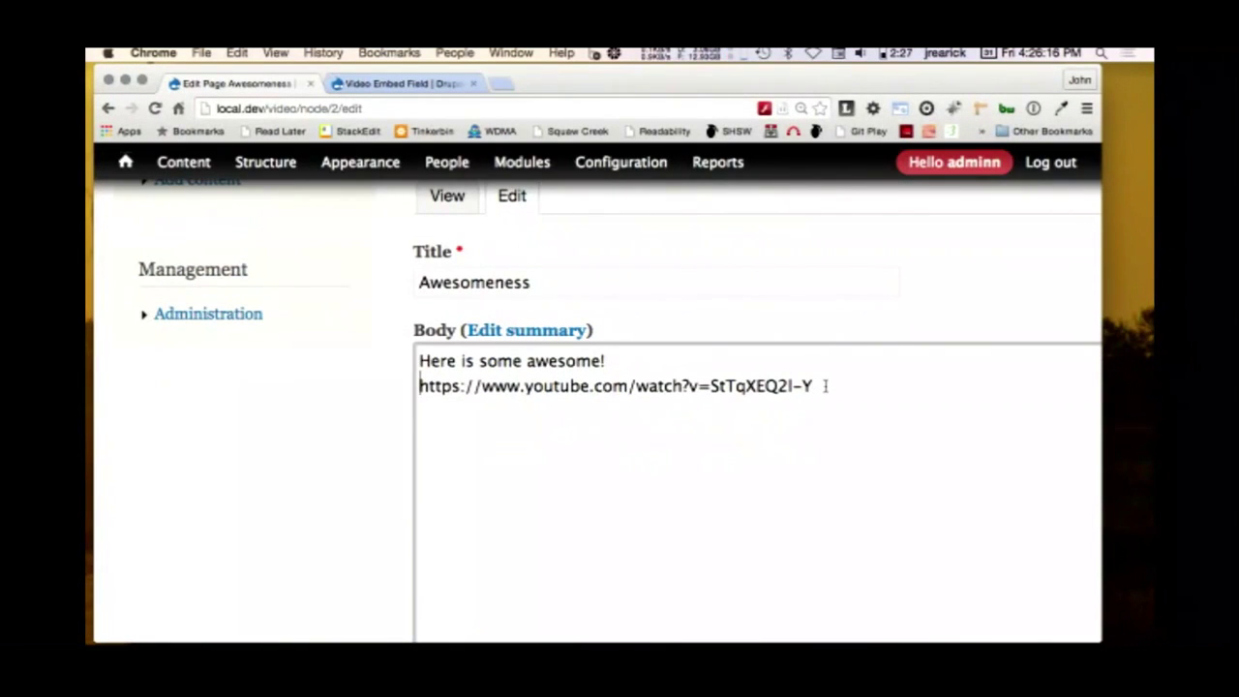
text([VIDEO::)
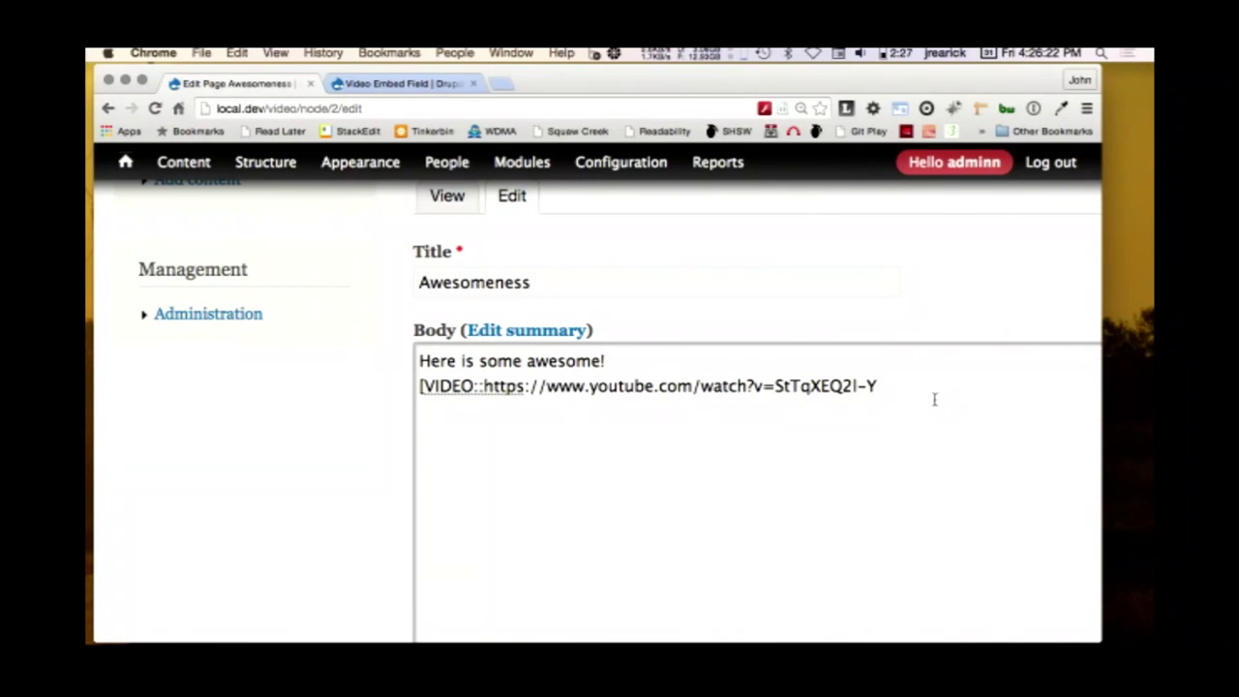
click(926, 378)
text(])
- Save the edited Awesomeness page and check the embedded video in its body
scroll(350, 518, down, 5)
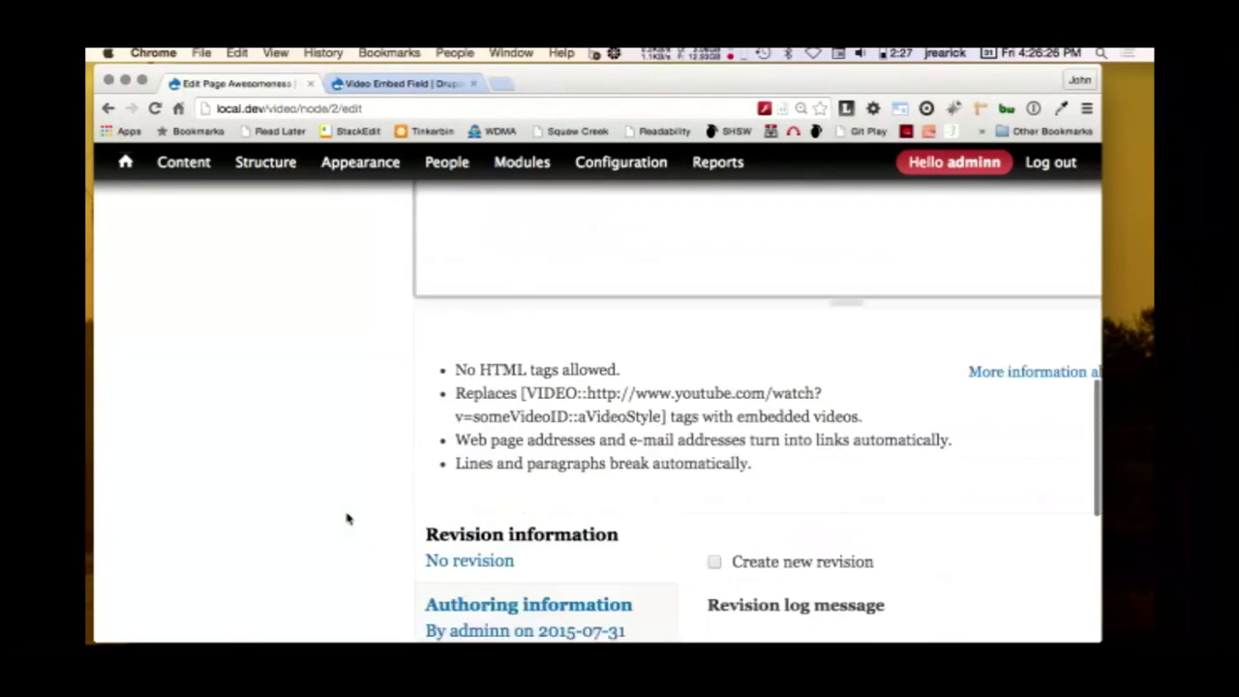
scroll(350, 518, down, 5)
click(446, 511)
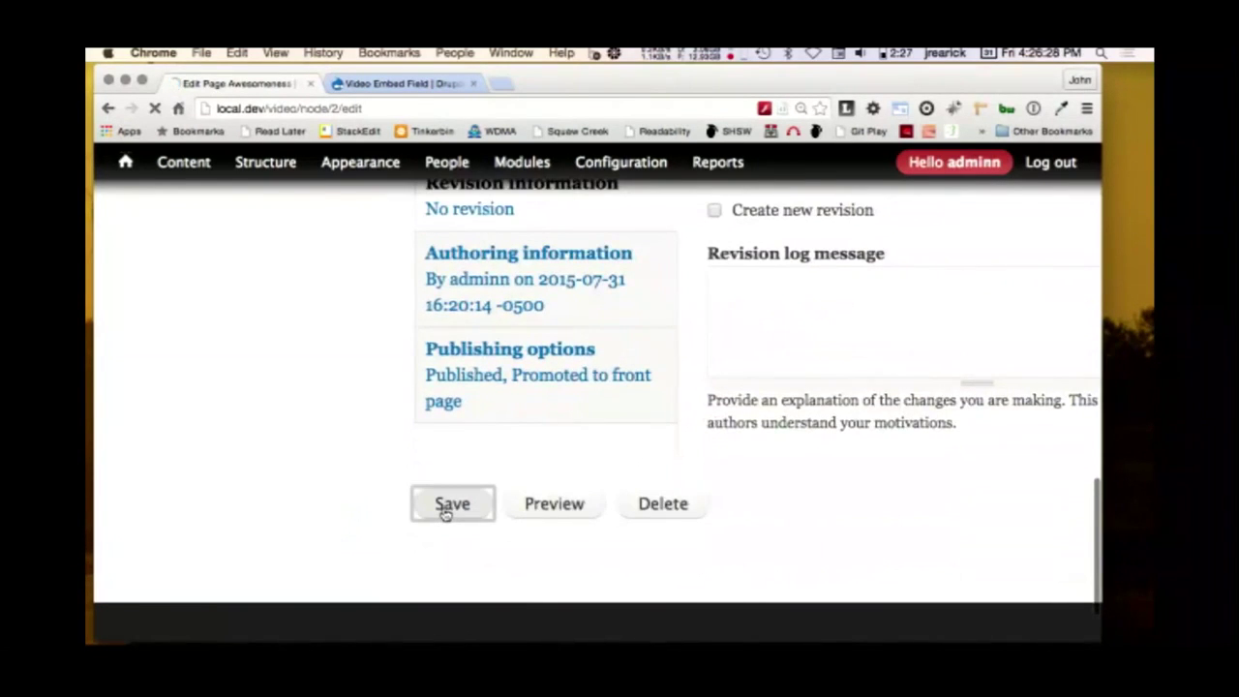
scroll(425, 462, down, 5)
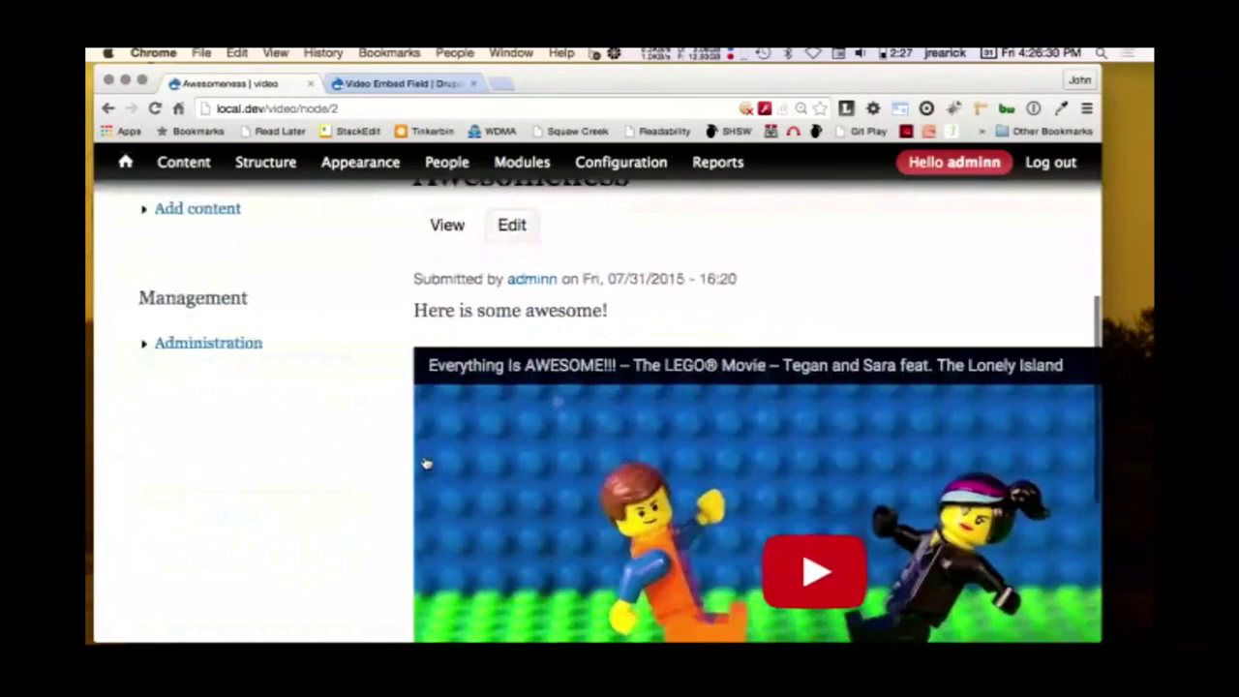
- Play the video embedded in the Awesomeness page, skip ahead to 0:16, pause it and look over the page body
scroll(425, 463, down, 3)
click(820, 483)
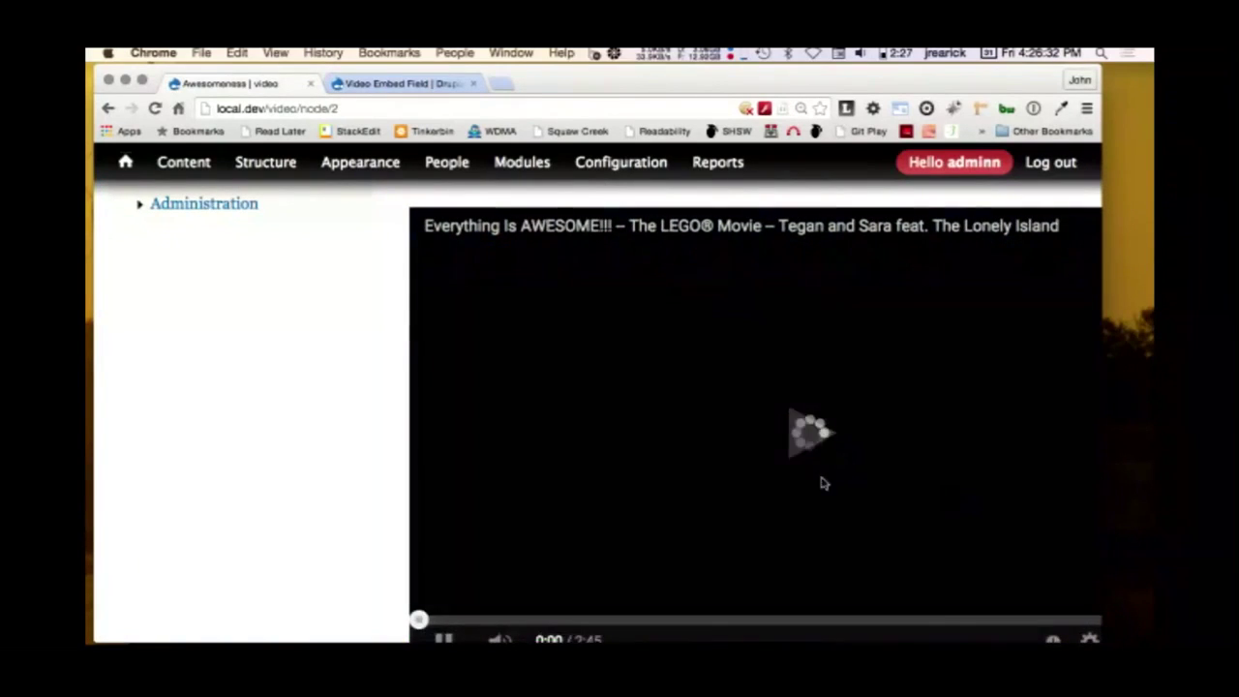
scroll(288, 404, right, 3)
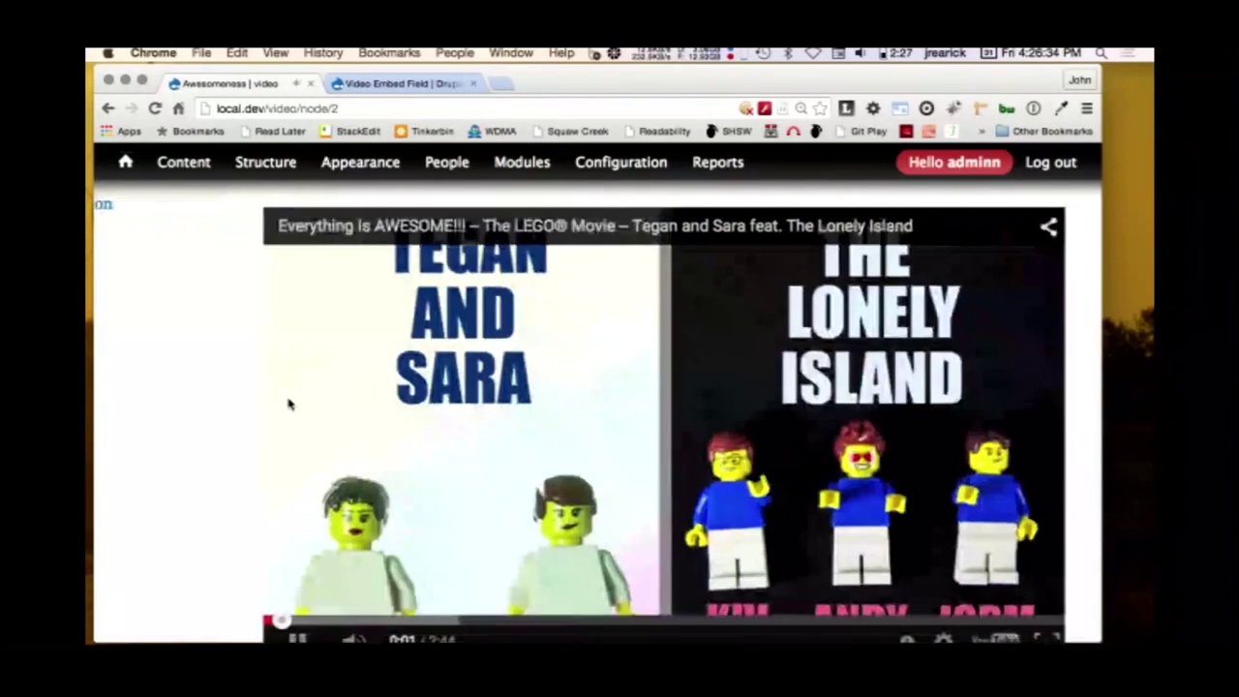
key(XF86AudioRaiseVolume)
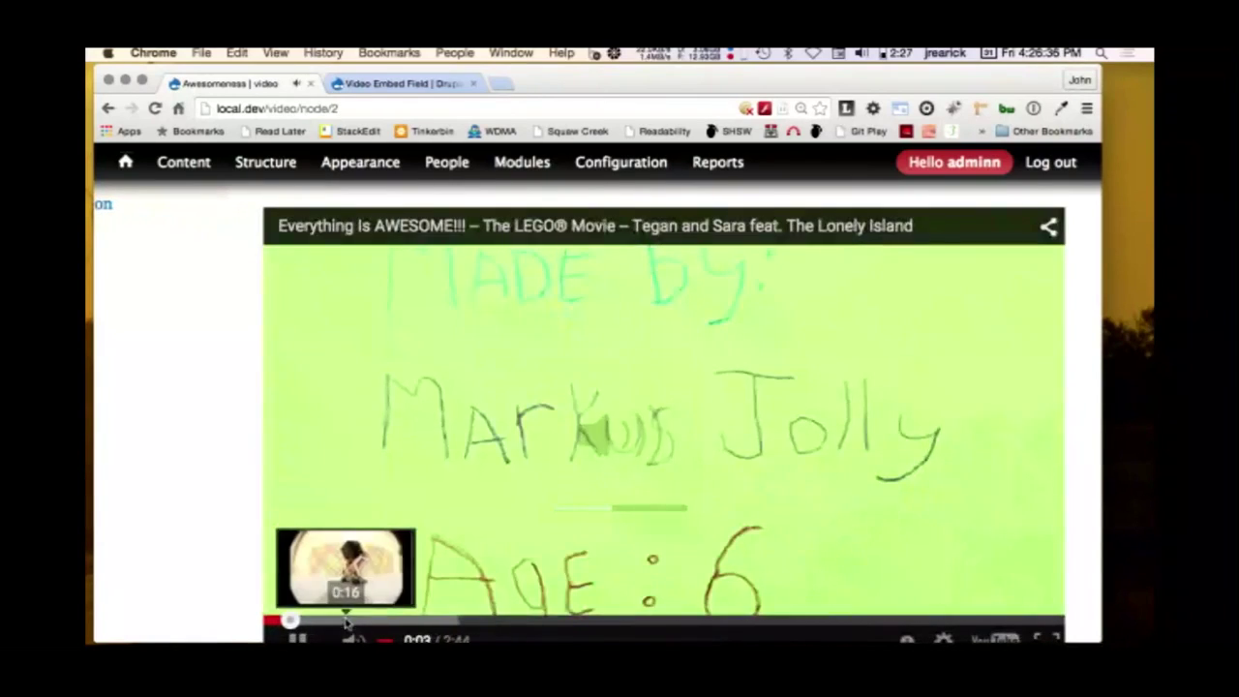
click(345, 620)
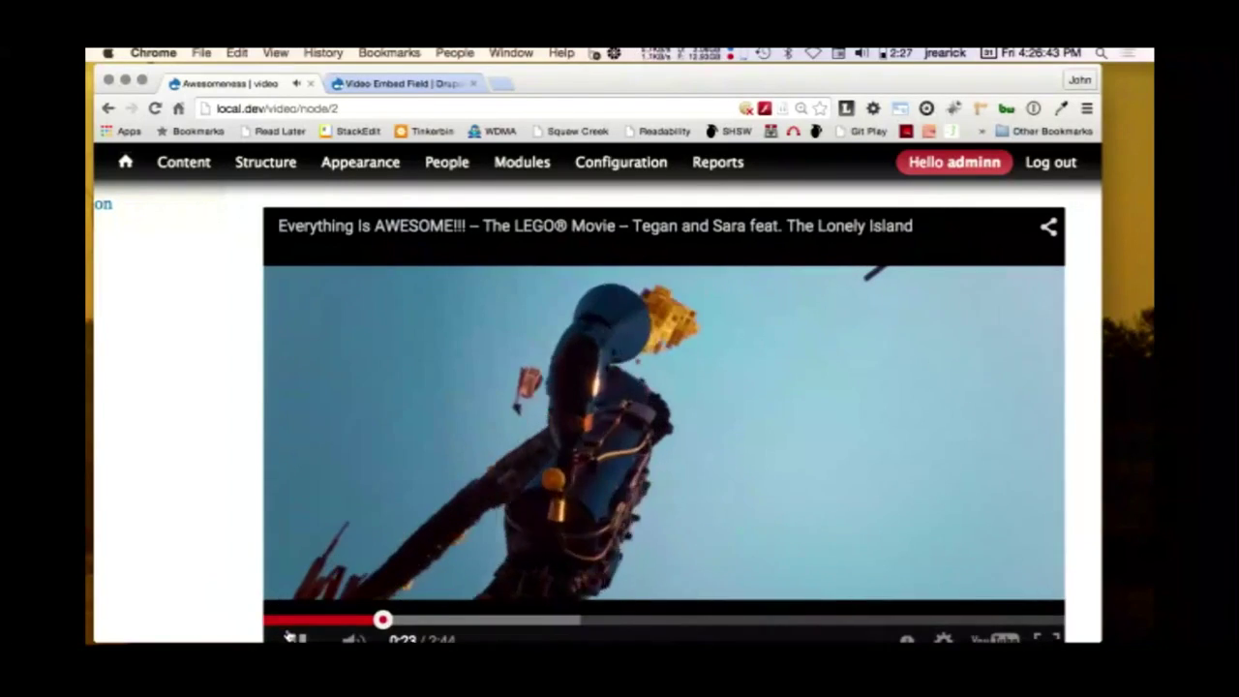
click(293, 638)
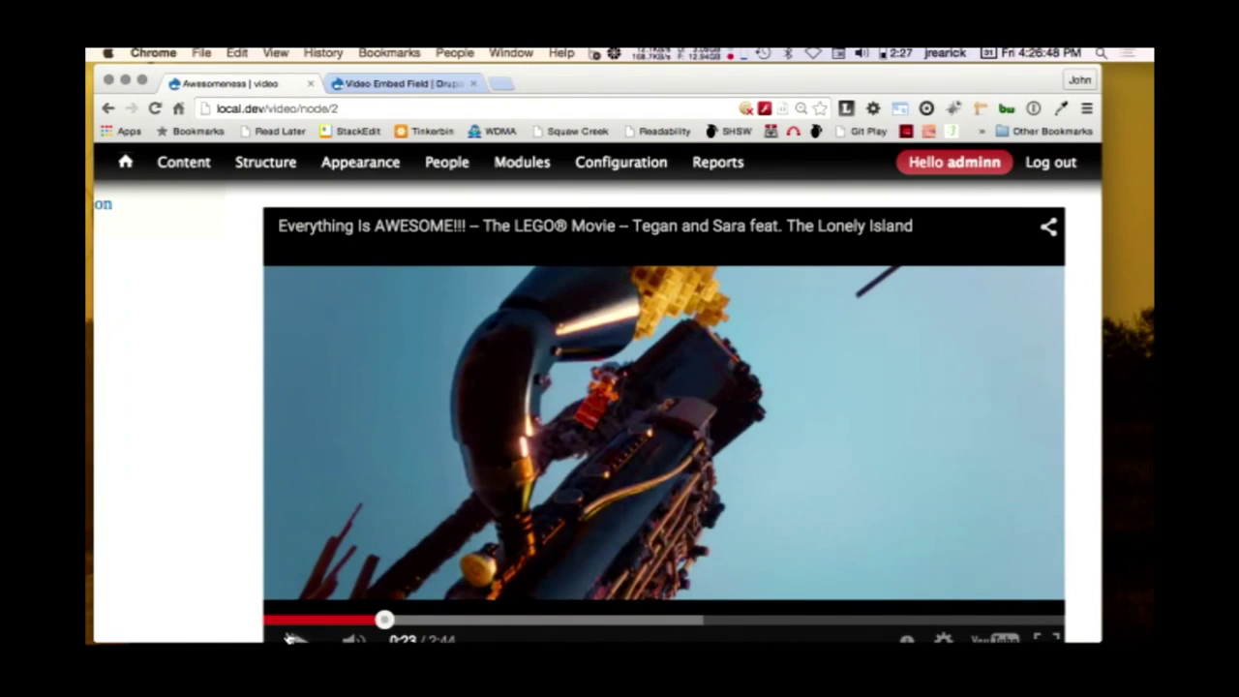
scroll(204, 500, down, 3)
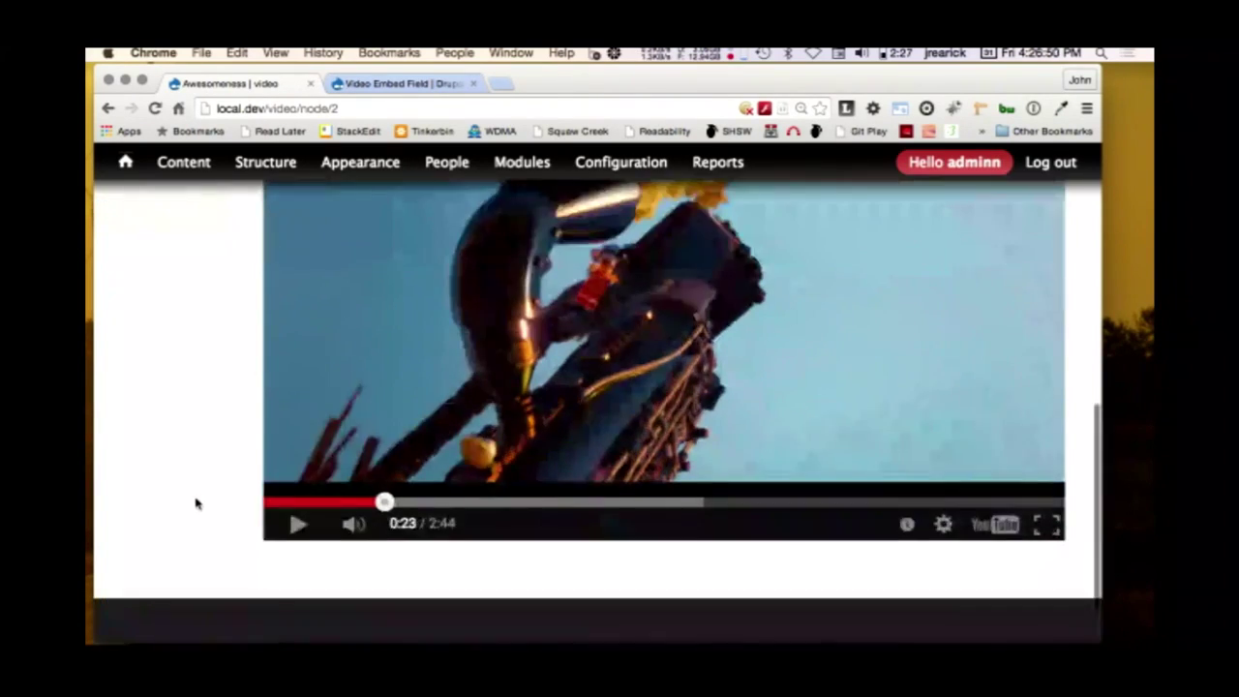
scroll(195, 502, up, 3)
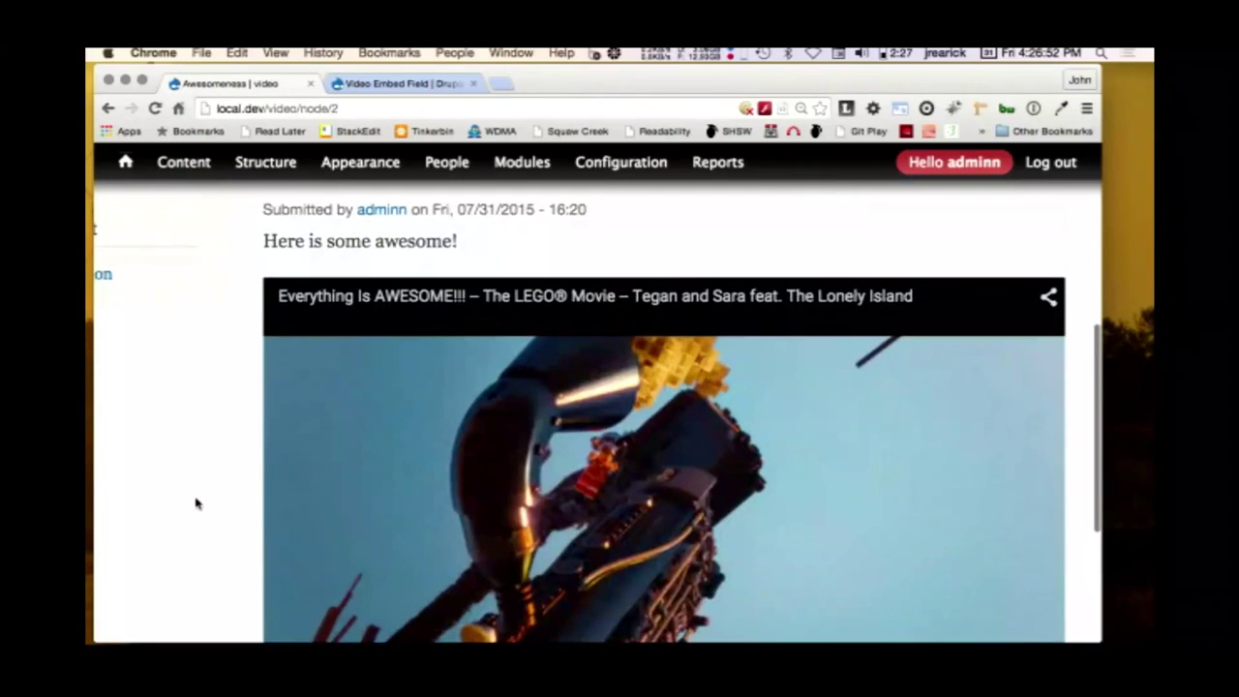
mouse_move(484, 220)
mouse_move(440, 634)
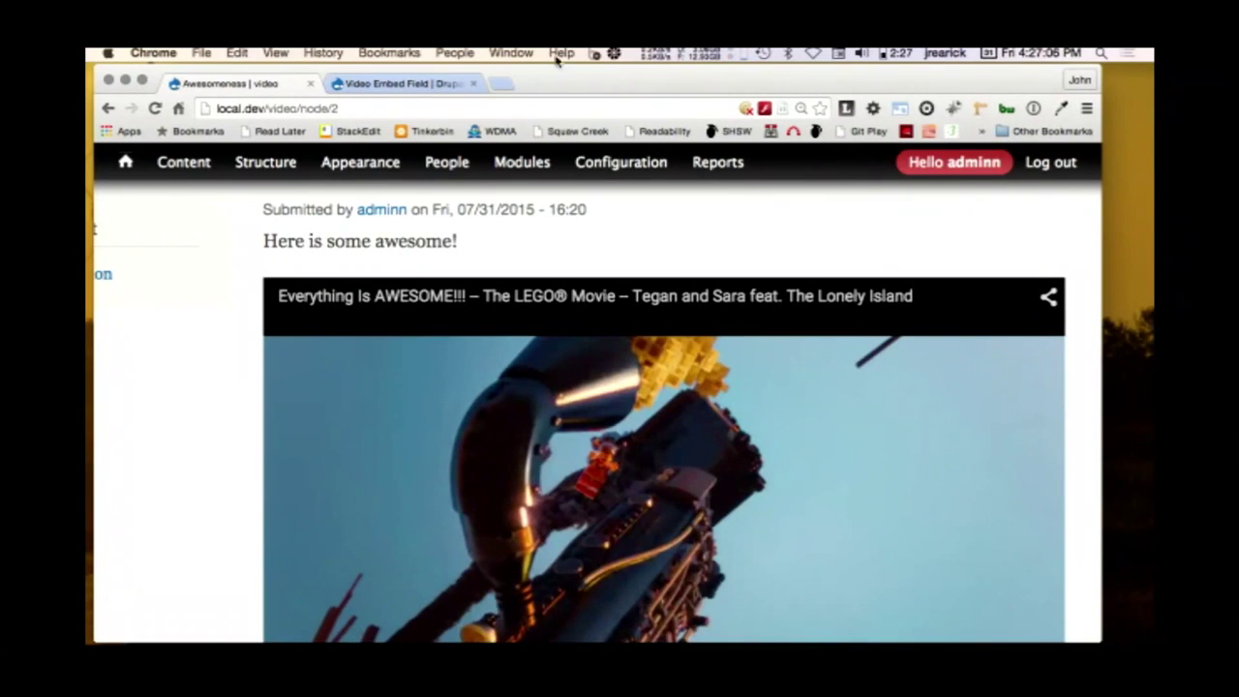
- Switch to the Google Docs presentation outline, review the items around Edit Page and Luggage_video, and return to the Drupal site window
drag(617, 92, 463, 96)
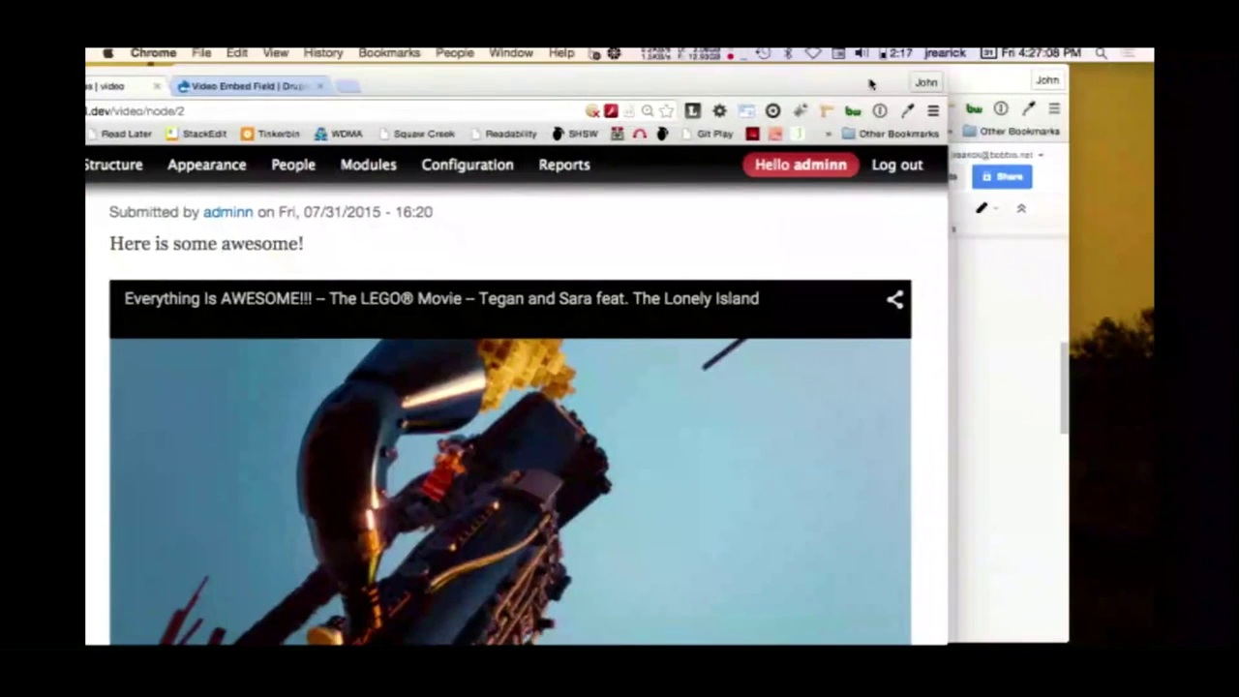
click(998, 87)
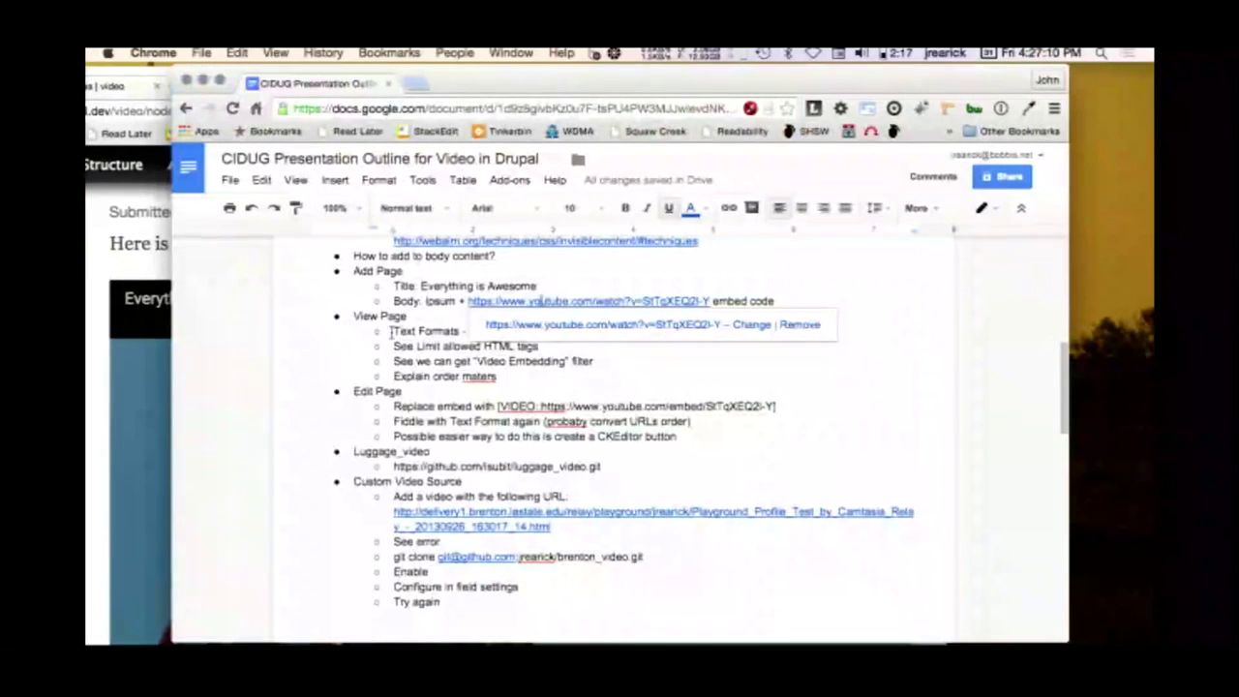
click(381, 302)
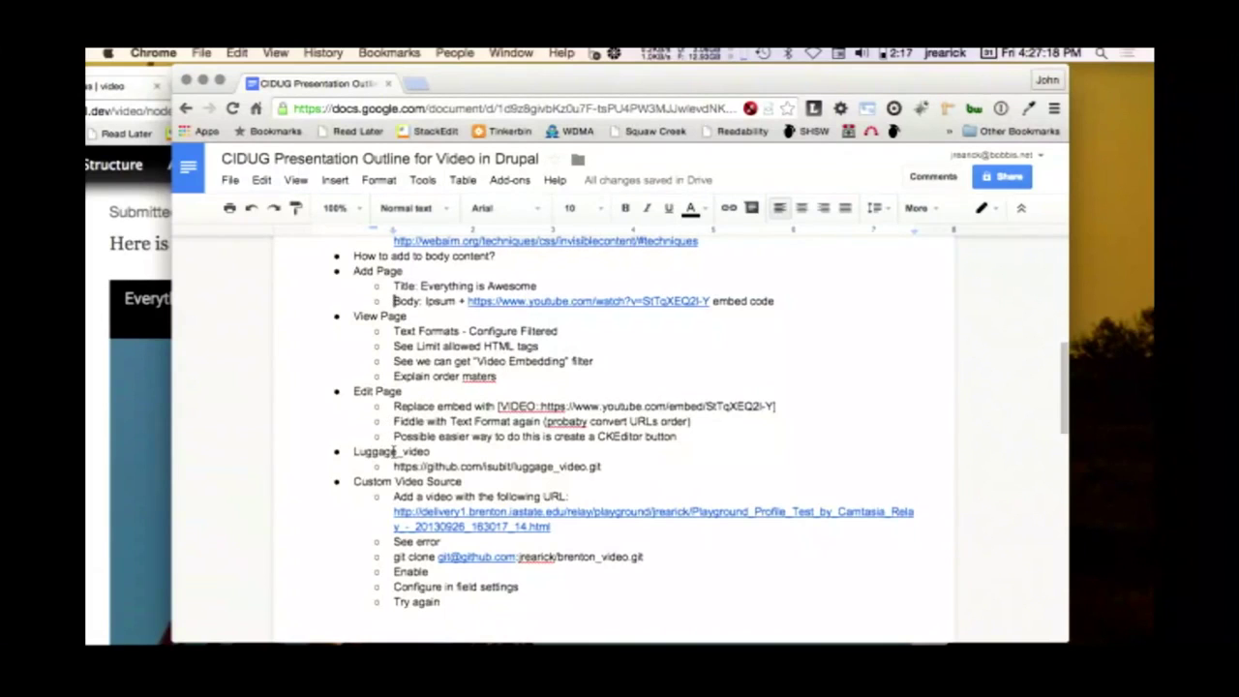
mouse_move(351, 451)
mouse_down()
mouse_move(455, 469)
mouse_move(621, 457)
mouse_move(351, 451)
mouse_up()
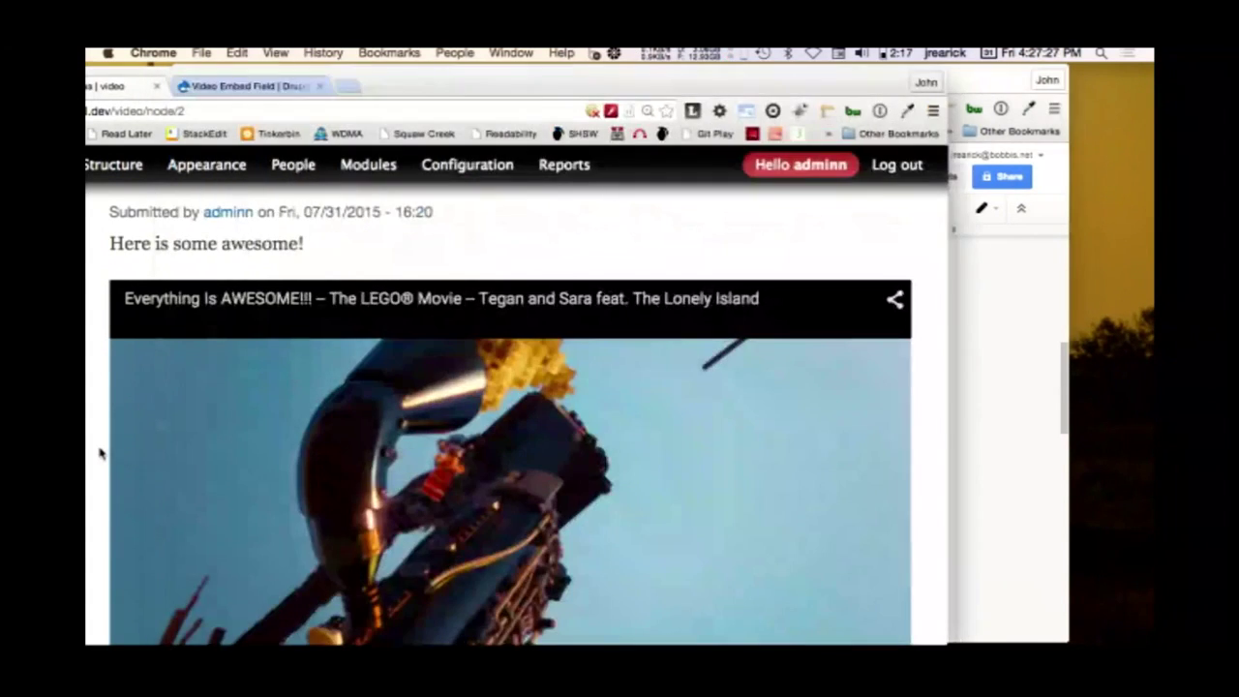
click(101, 455)
drag(504, 97, 645, 50)
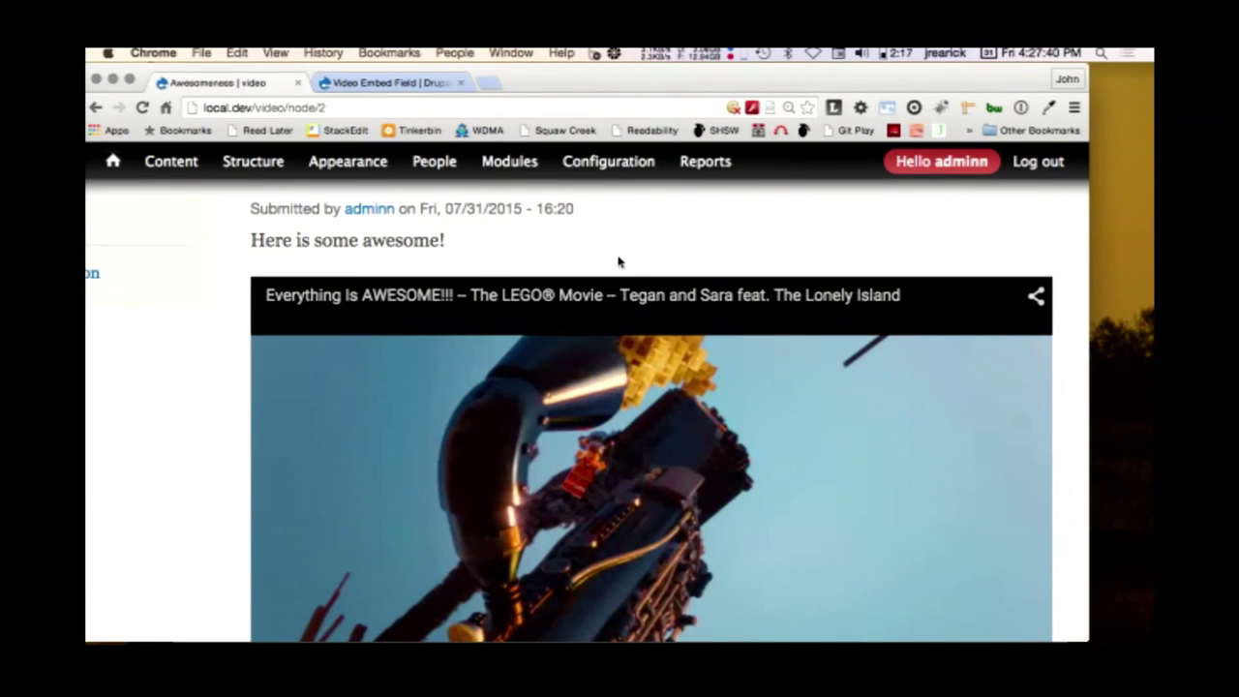
- Go to the Video Embed Styles in the media configuration and open the Normal style for editing
mouse_move(618, 175)
mouse_move(611, 252)
mouse_move(611, 274)
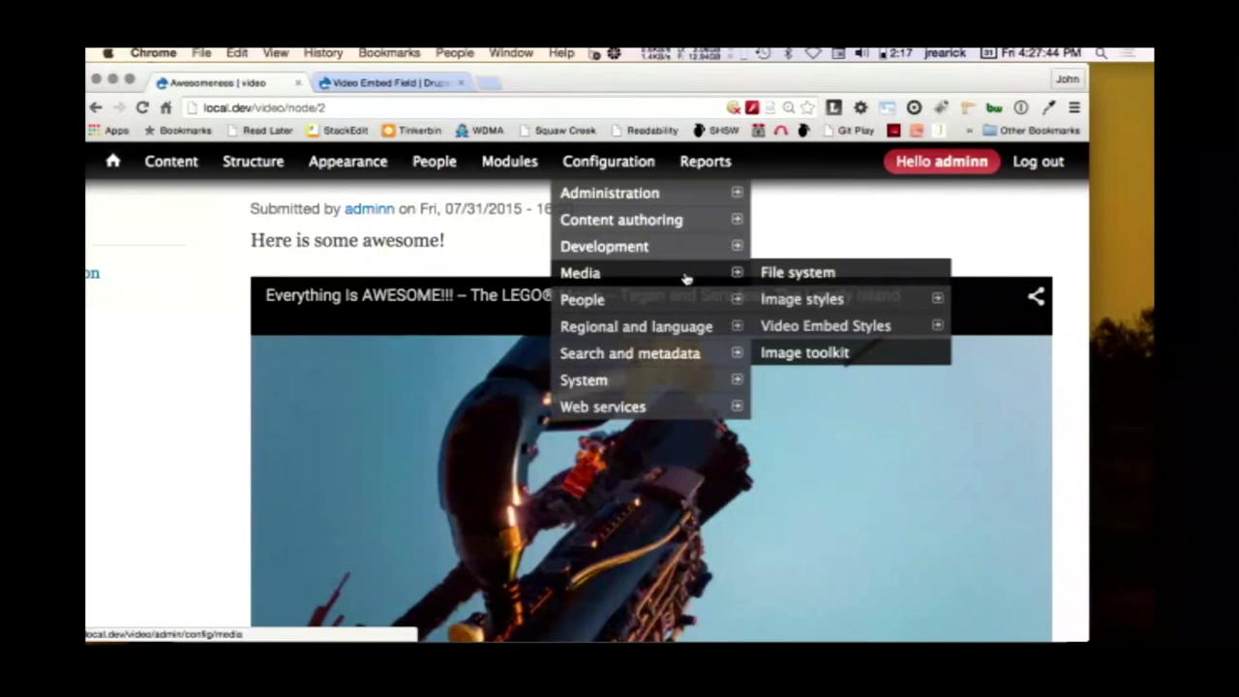
mouse_move(804, 326)
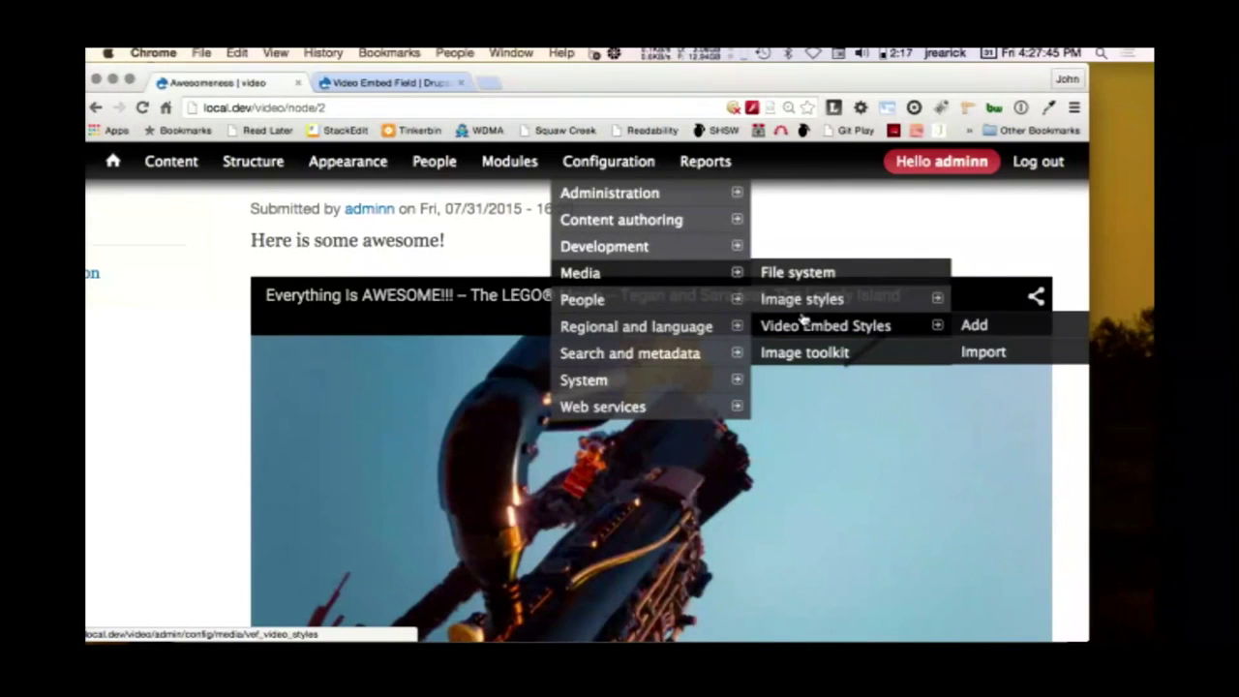
click(896, 329)
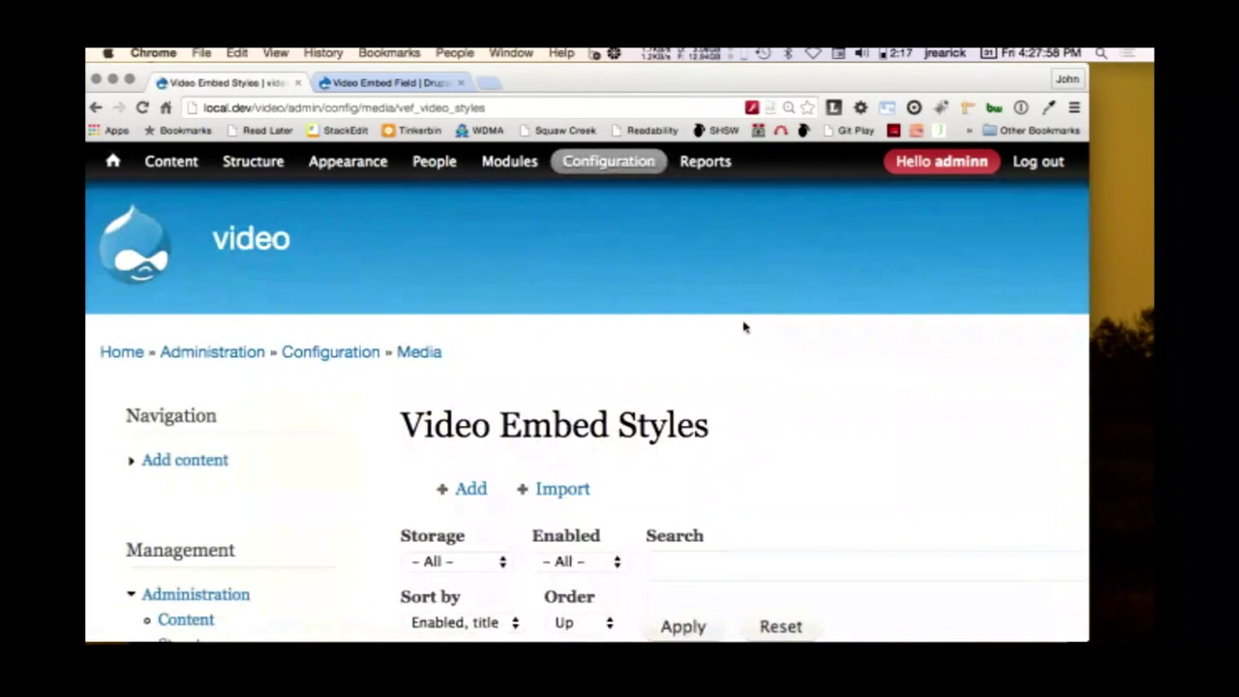
scroll(744, 327, down, 5)
scroll(744, 327, right, 4)
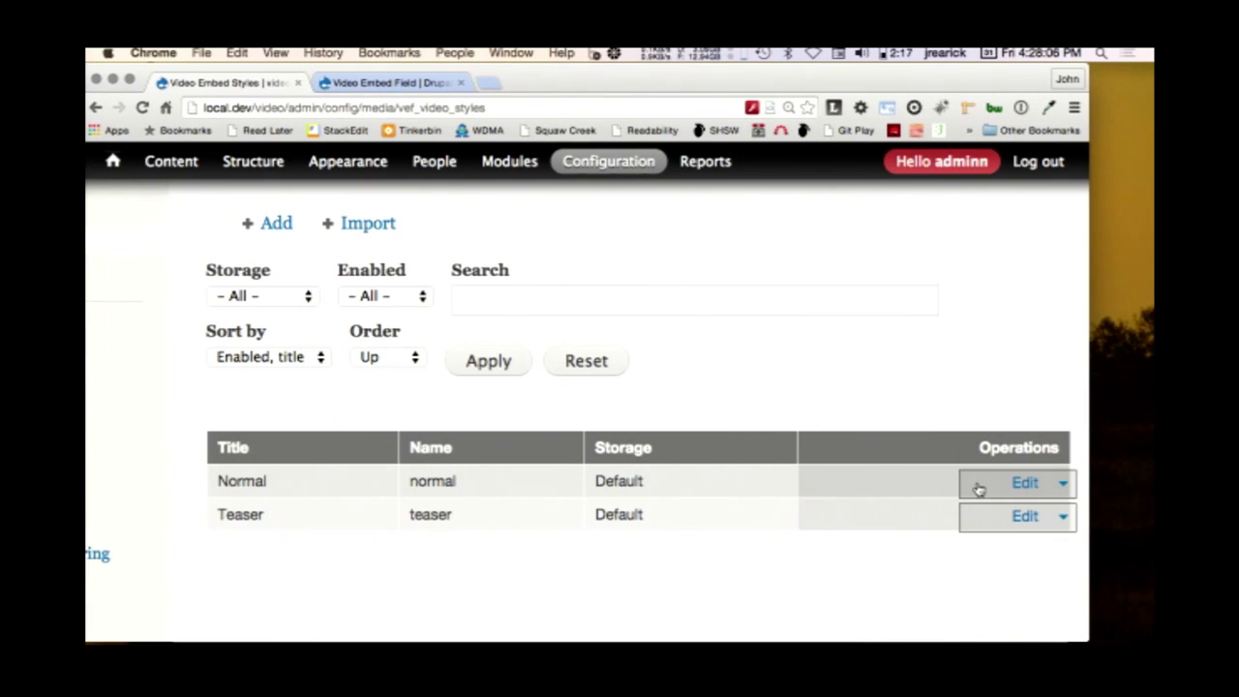
click(1025, 486)
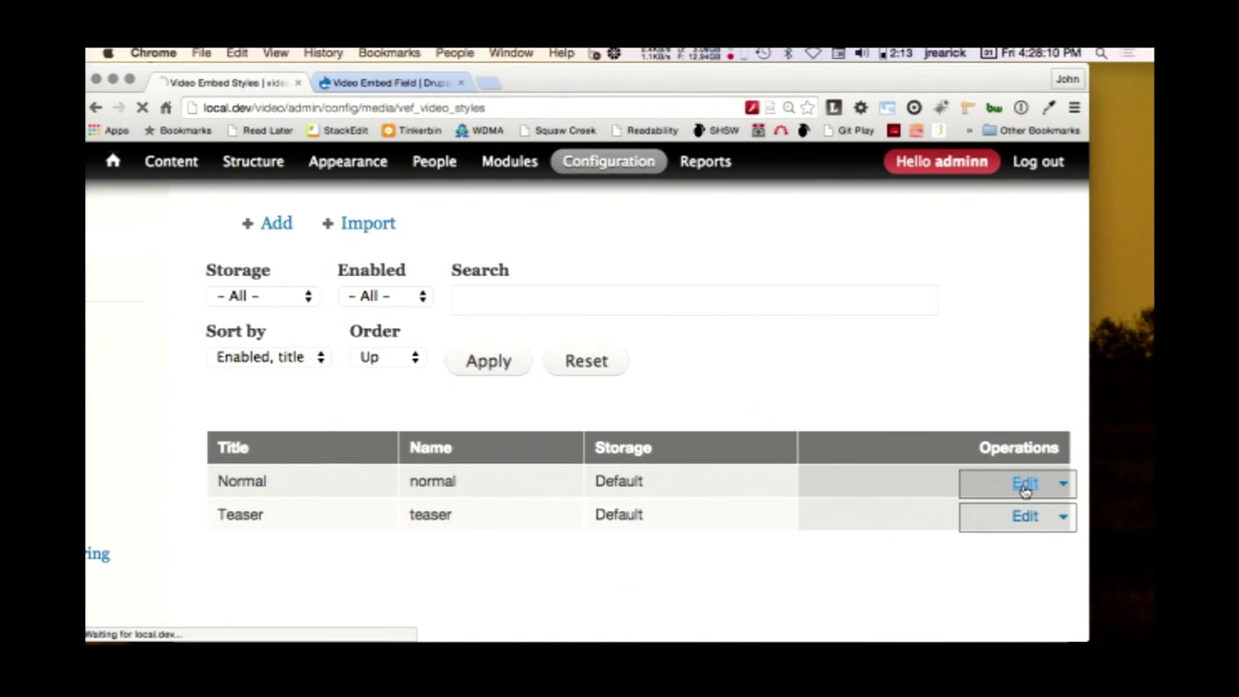
- Examine the Normal style's Youtube and Vimeo settings, including player size, theme, autoplay, quality, annotations and player controls
scroll(733, 323, down, 4)
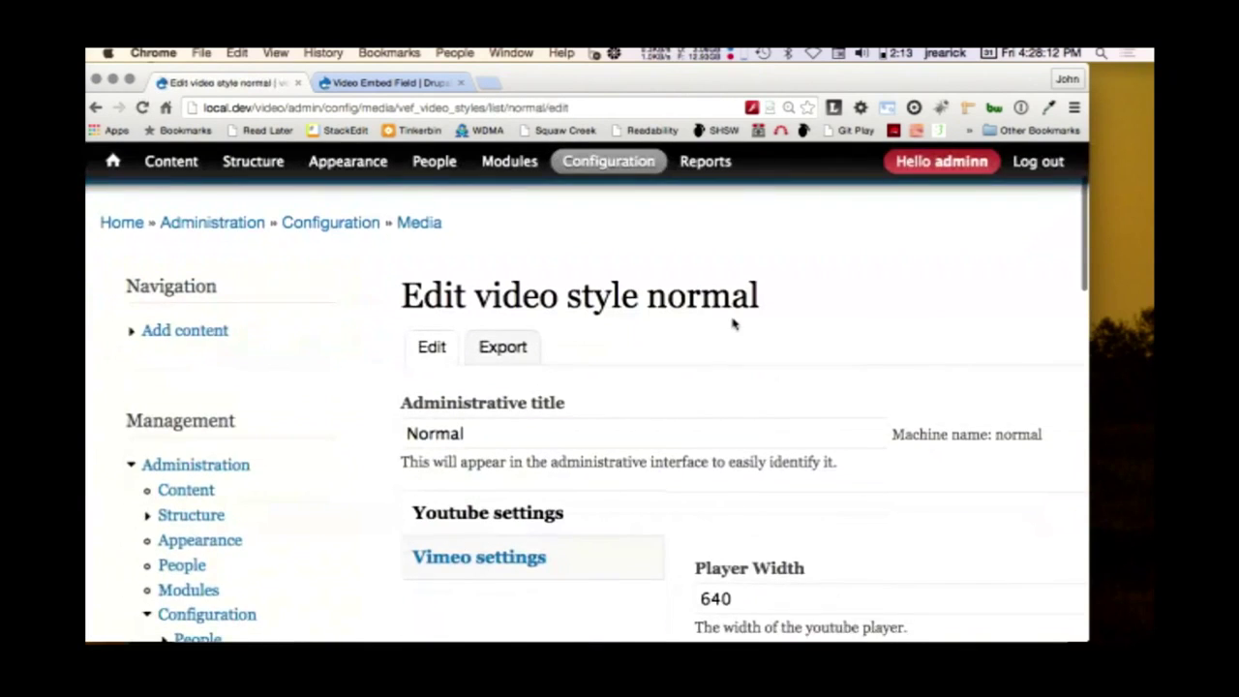
scroll(733, 321, right, 4)
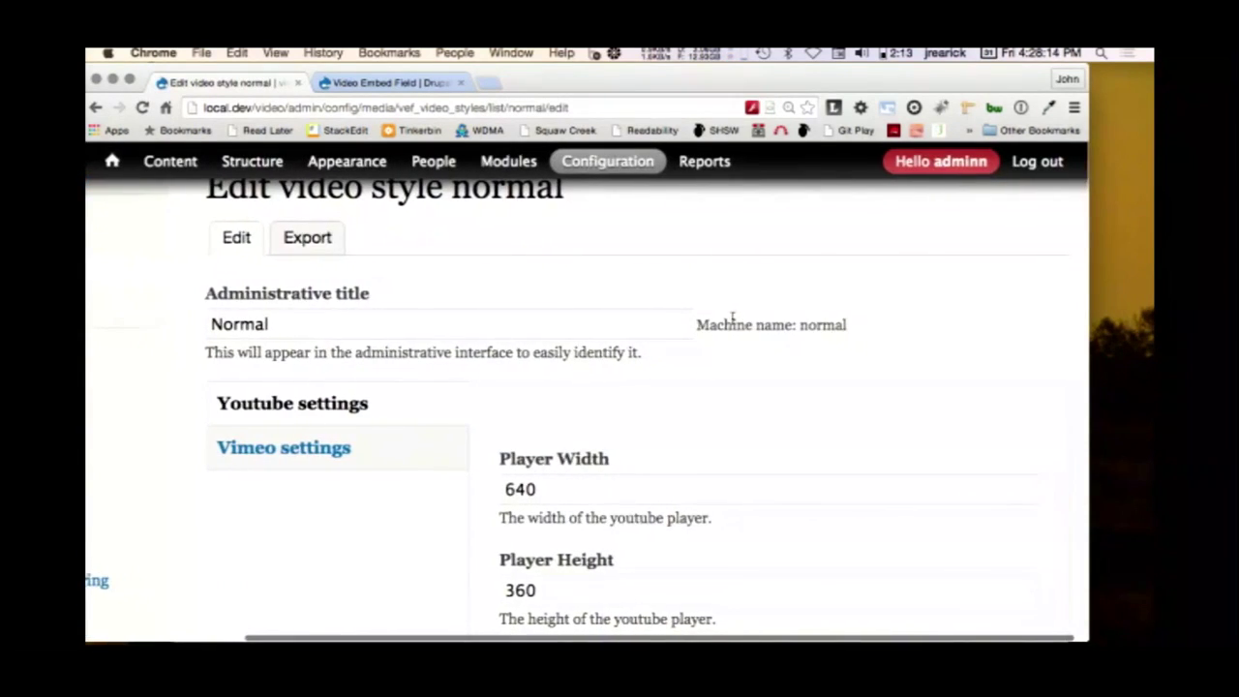
scroll(733, 318, down, 4)
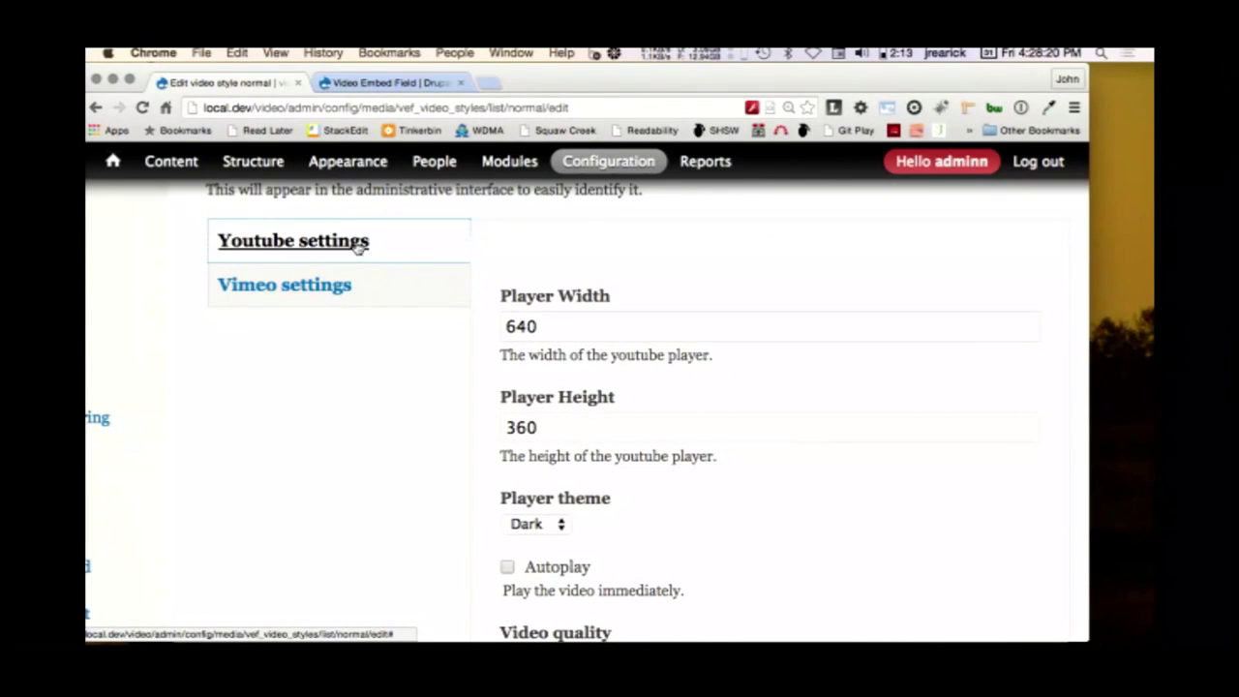
click(334, 293)
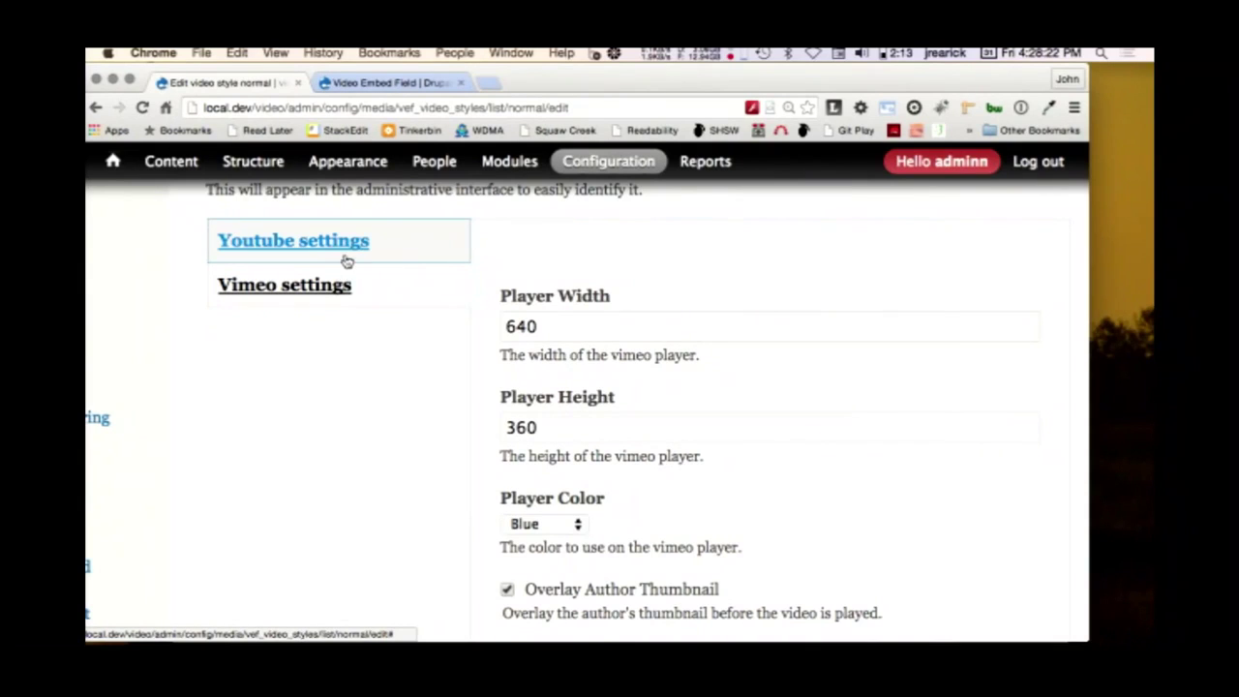
click(345, 259)
scroll(557, 277, down, 3)
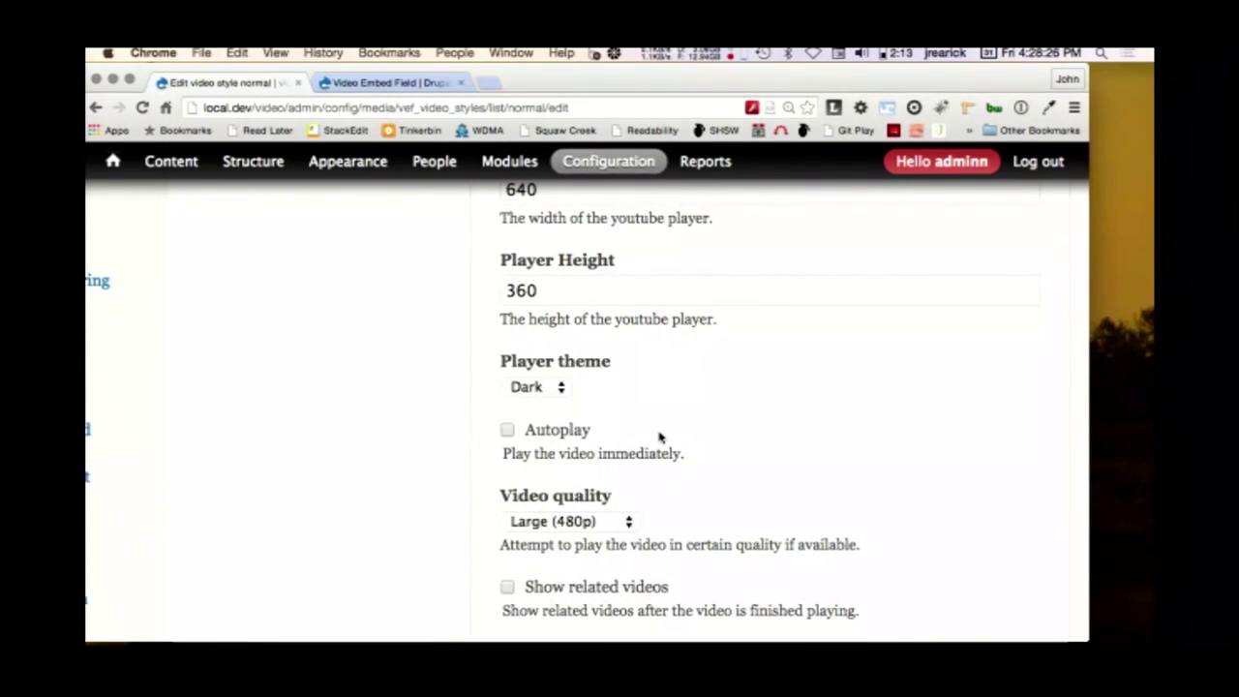
click(568, 391)
click(492, 359)
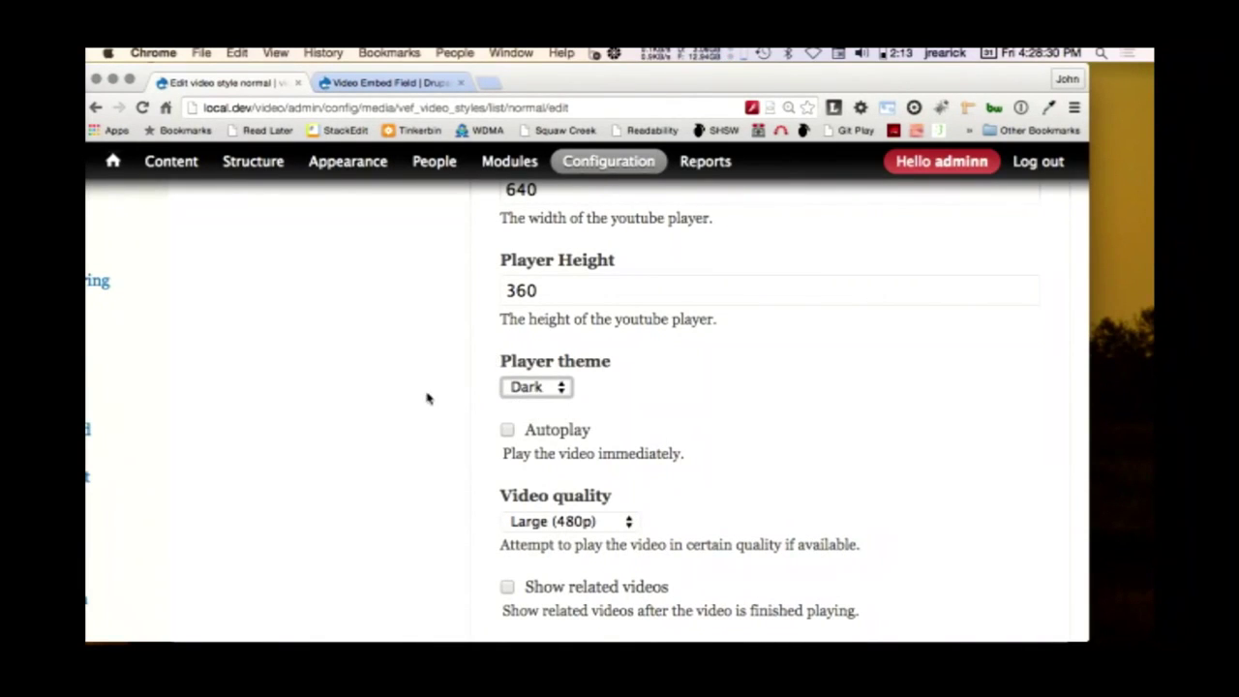
scroll(428, 397, down, 2)
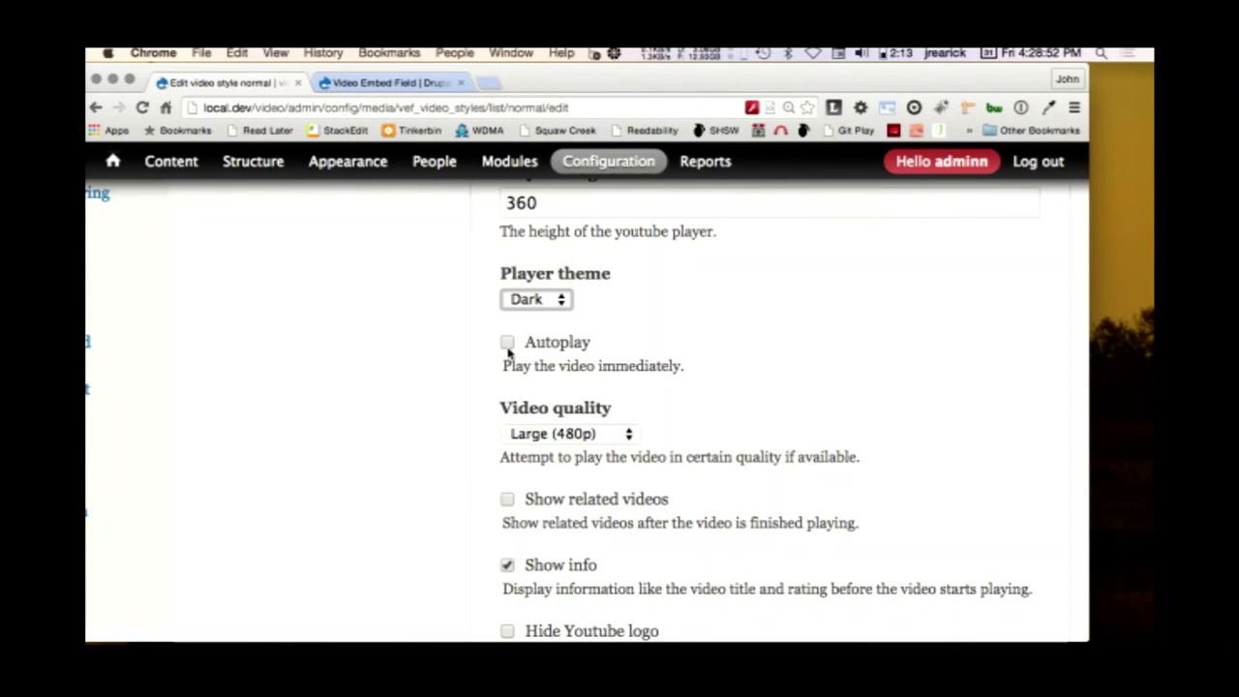
scroll(354, 400, down, 2)
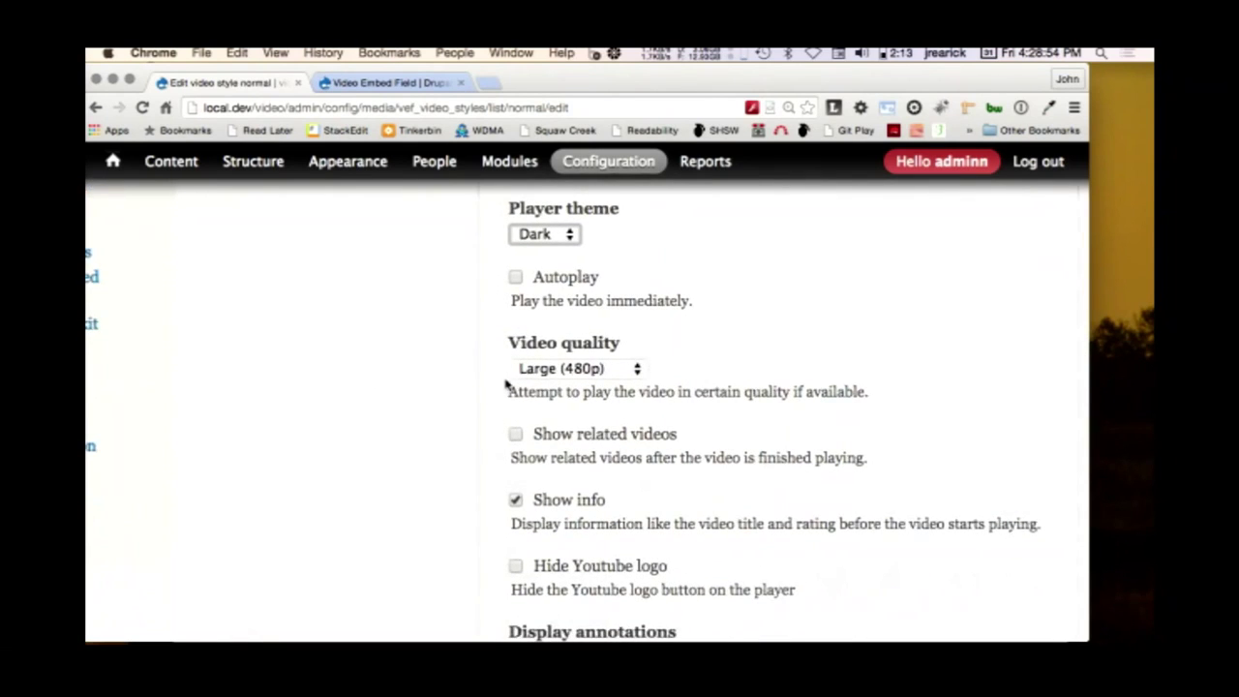
scroll(453, 393, down, 5)
scroll(453, 393, down, 7)
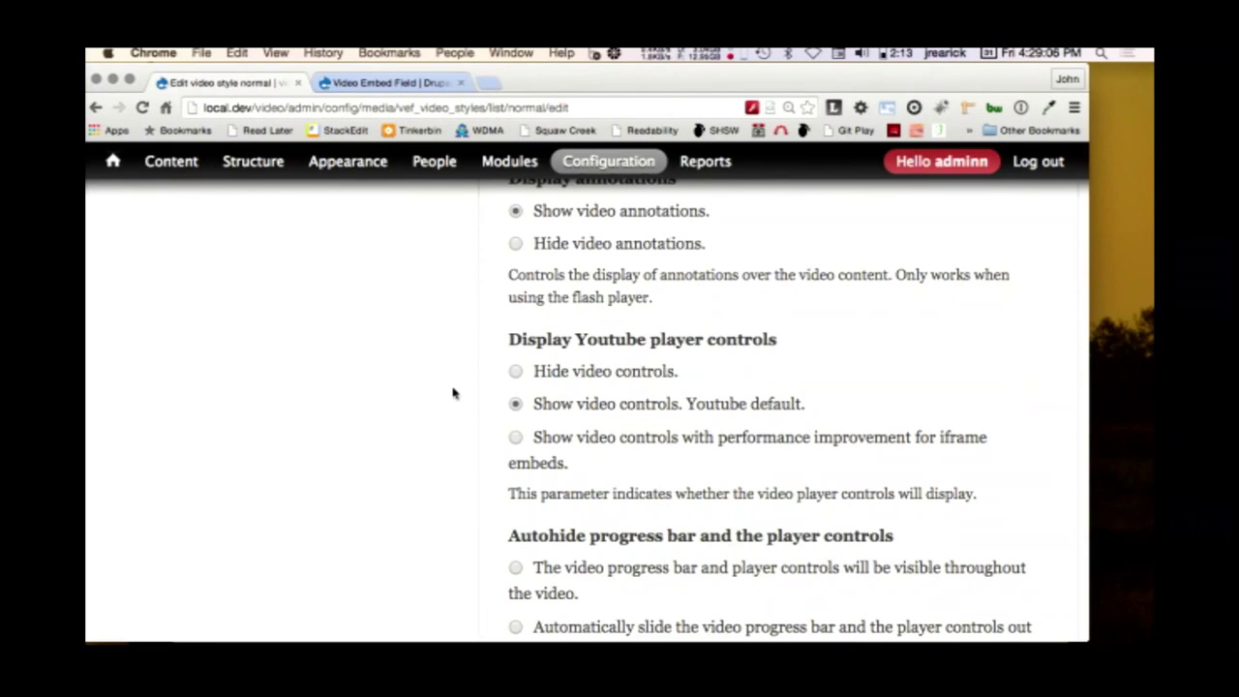
scroll(453, 393, up, 10)
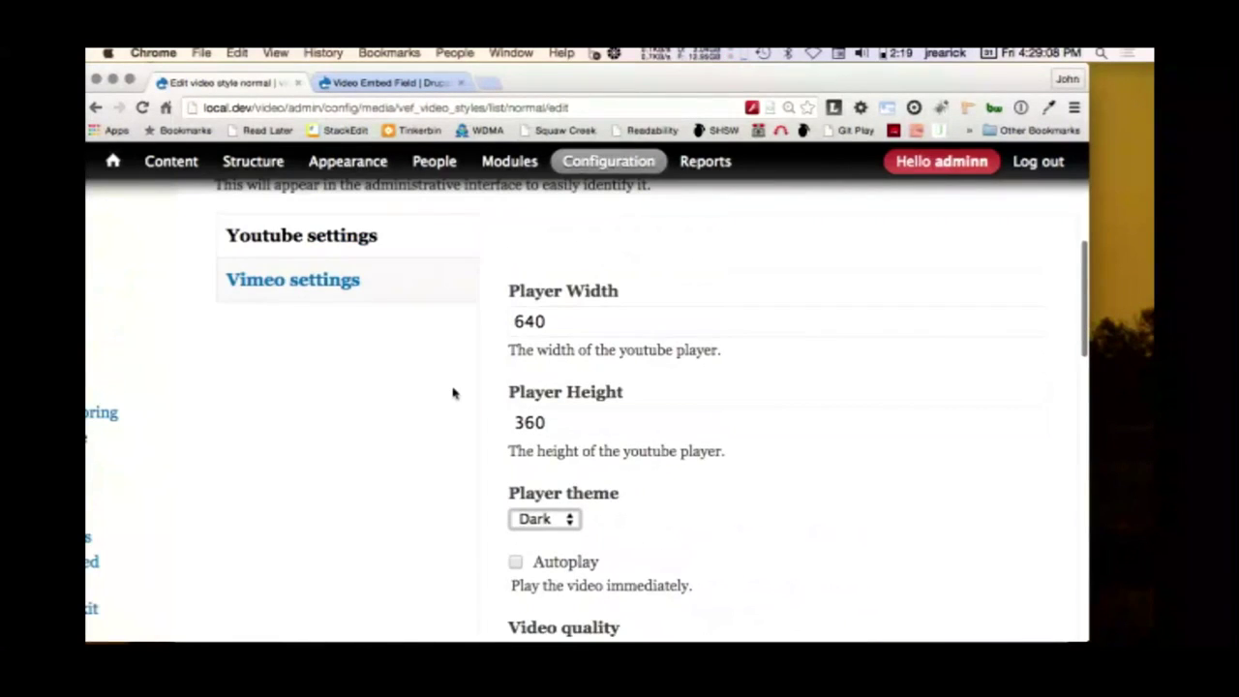
- Set the Normal style's Youtube player width to 320 and height to 240, and save the style
drag(567, 319, 390, 241)
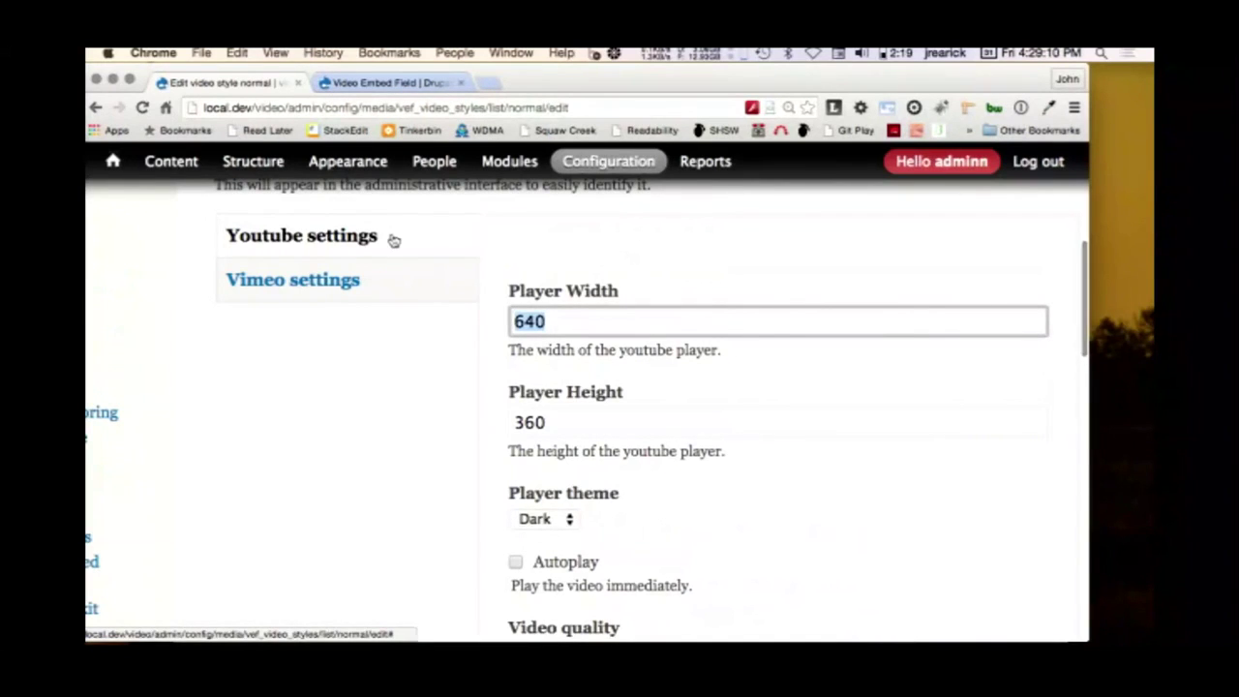
text(320)
key(Tab)
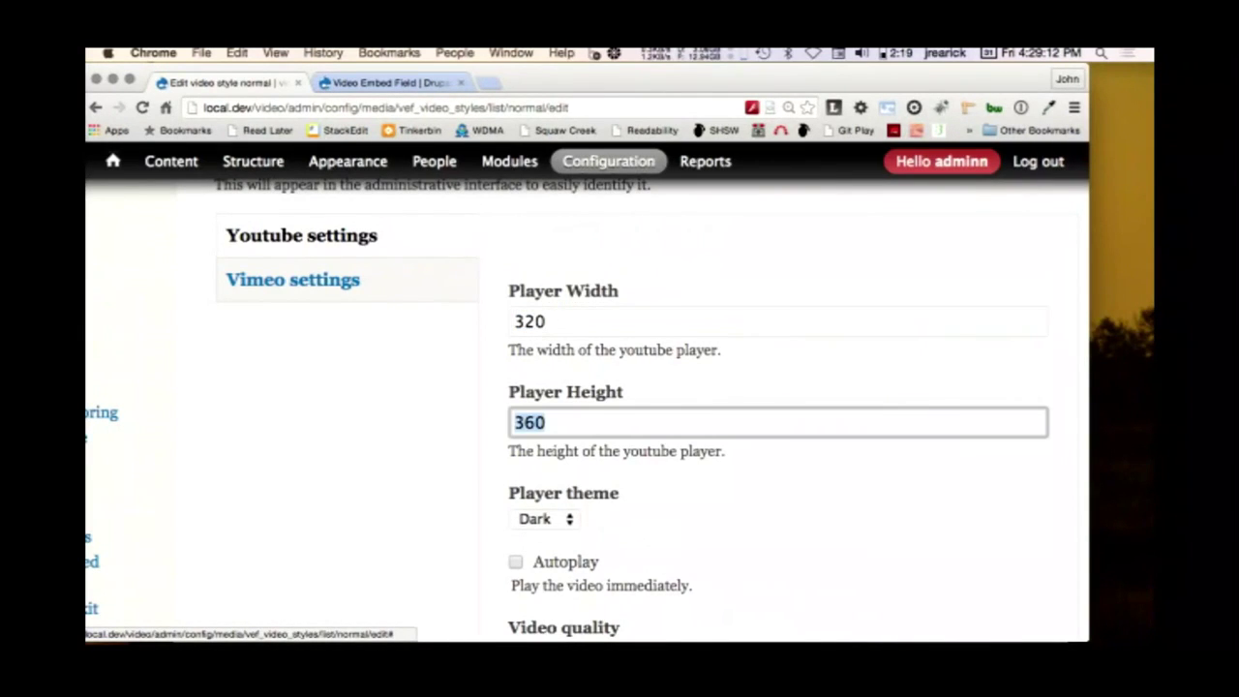
text(240)
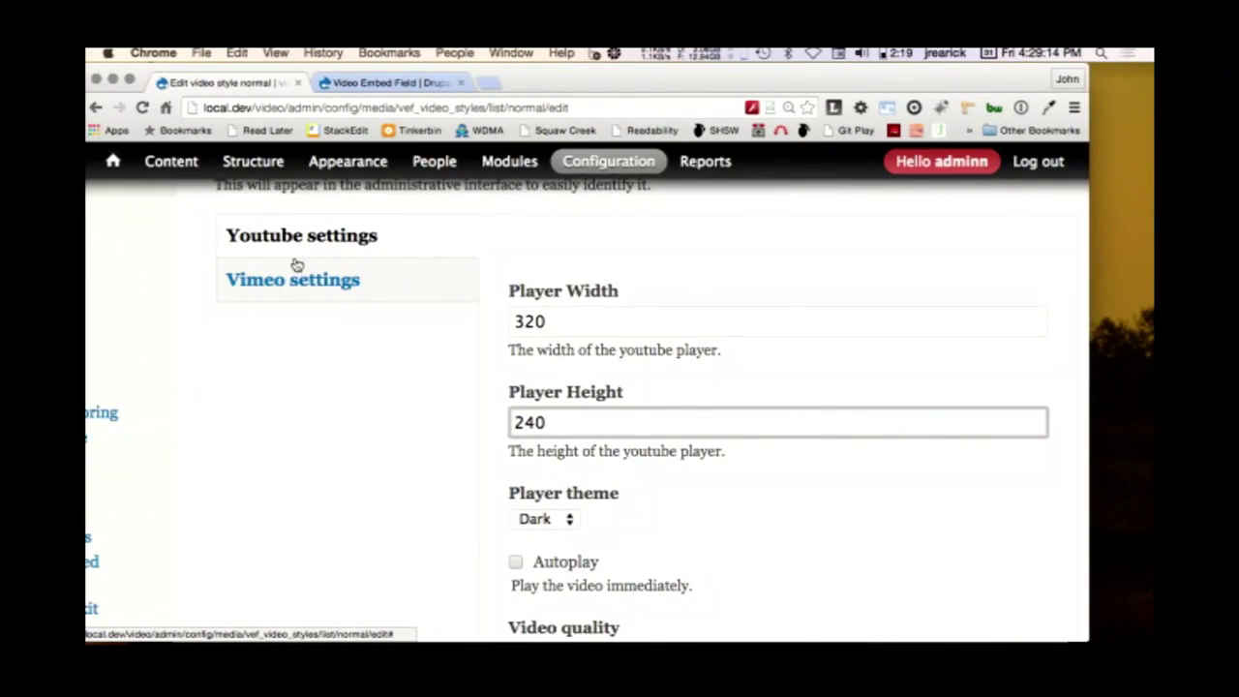
scroll(364, 504, down, 15)
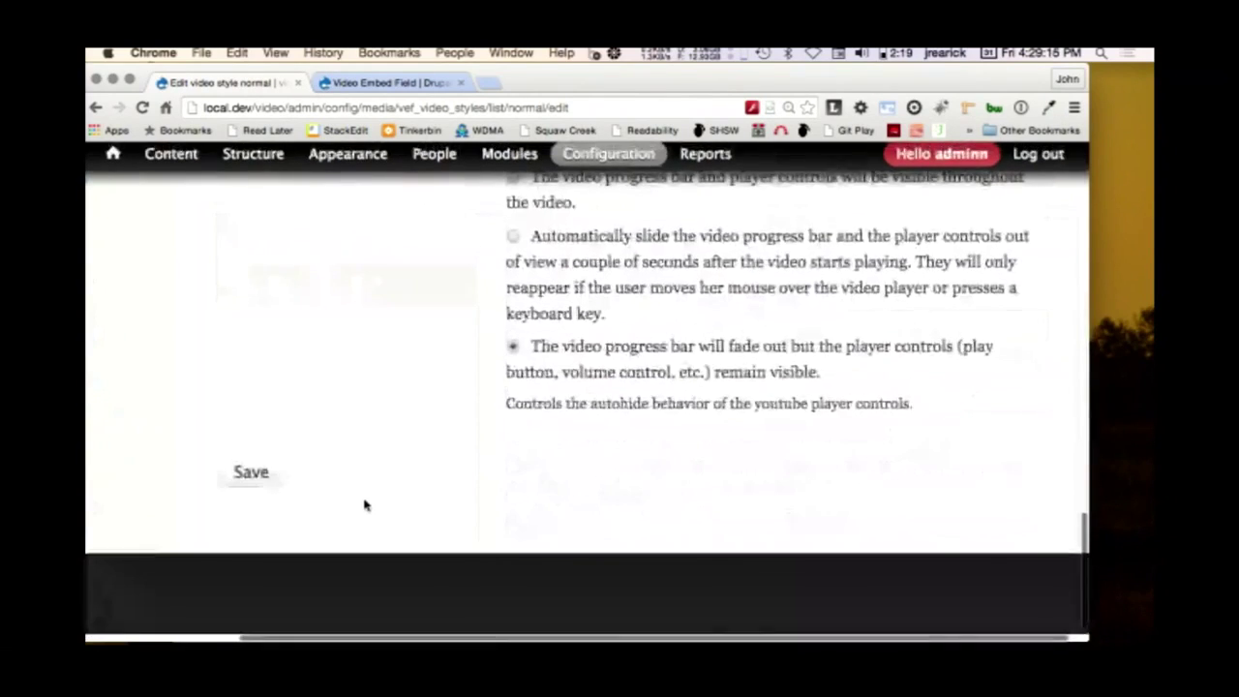
click(248, 480)
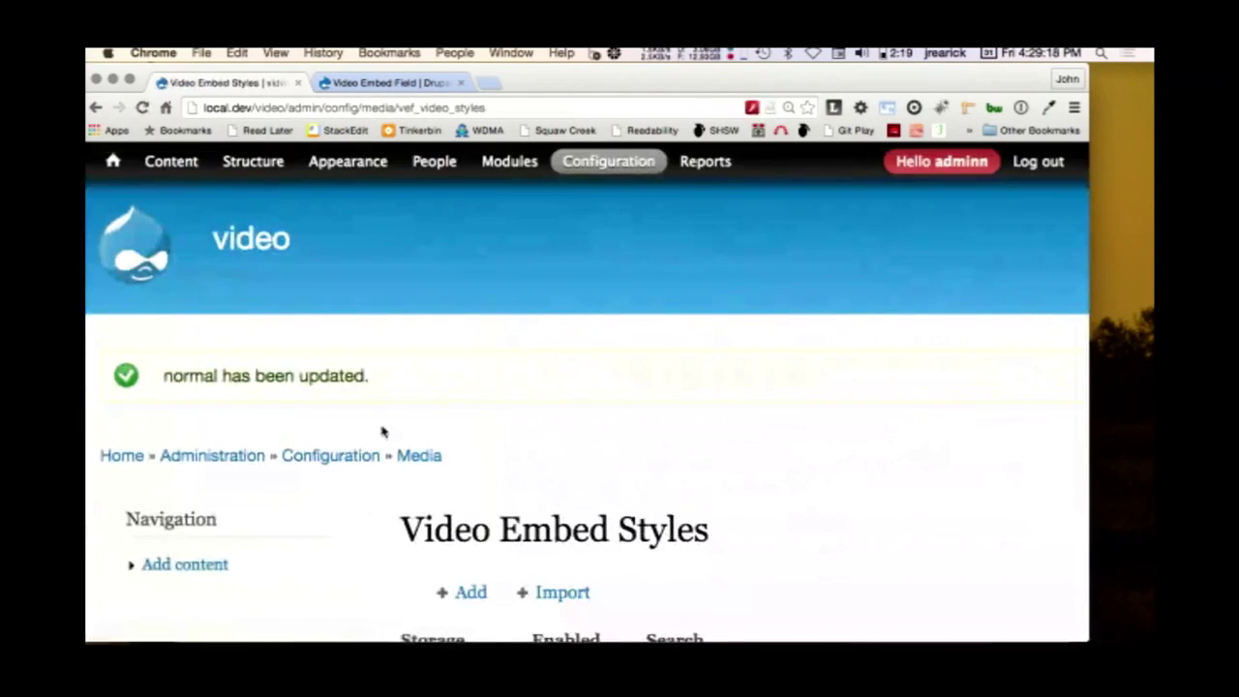
- Go to the site's front page and open the Awesomeness page to check the resized video
scroll(381, 428, up, 2)
click(250, 239)
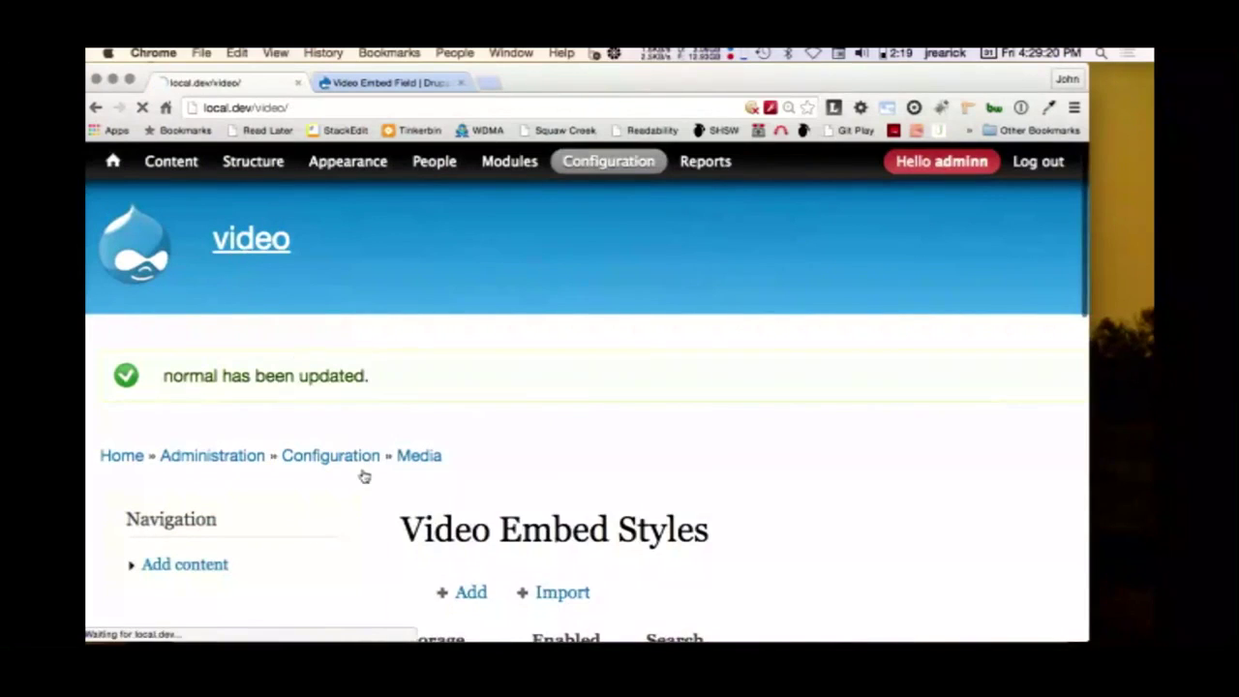
click(486, 398)
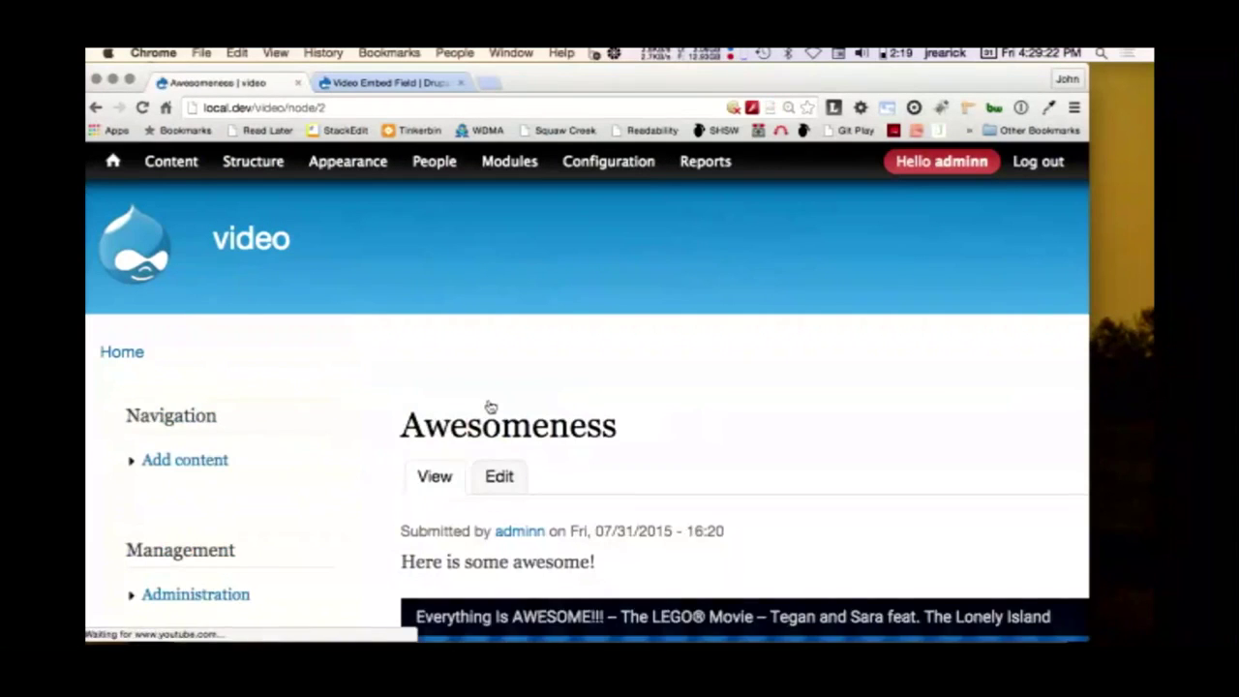
- Open the Awesomeness page for editing and append ::teaser inside the body's YouTube video tag, before the closing bracket
scroll(496, 410, down, 4)
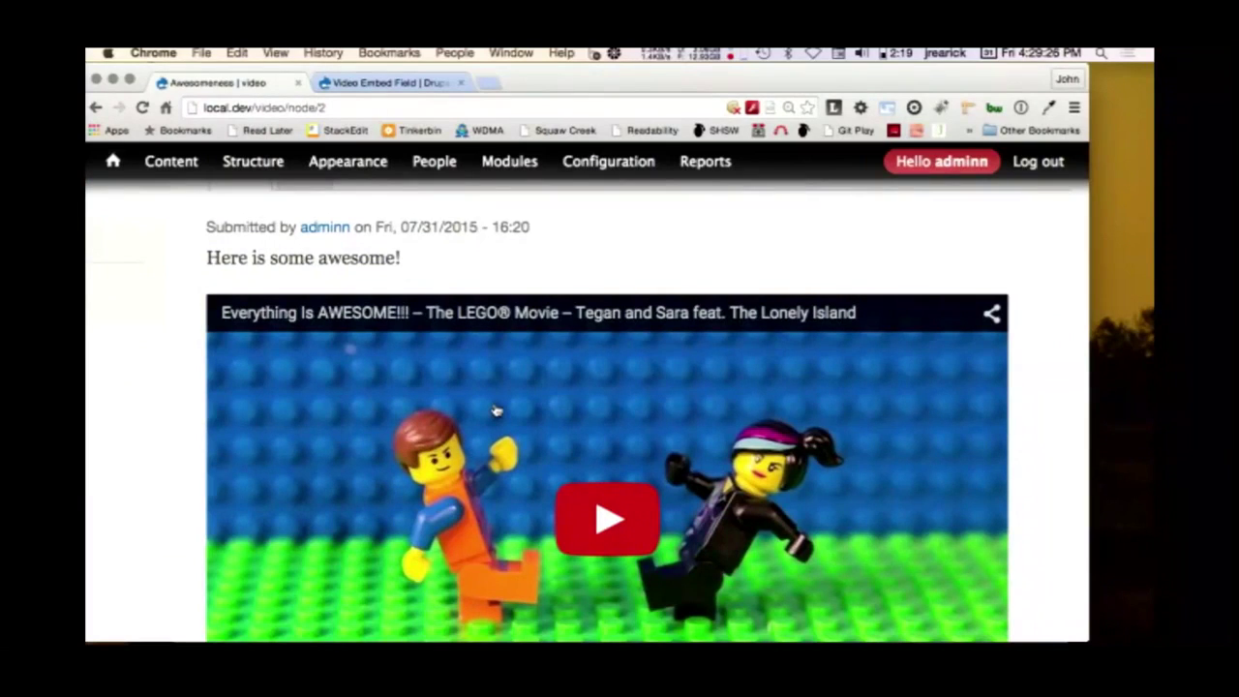
scroll(495, 410, down, 1)
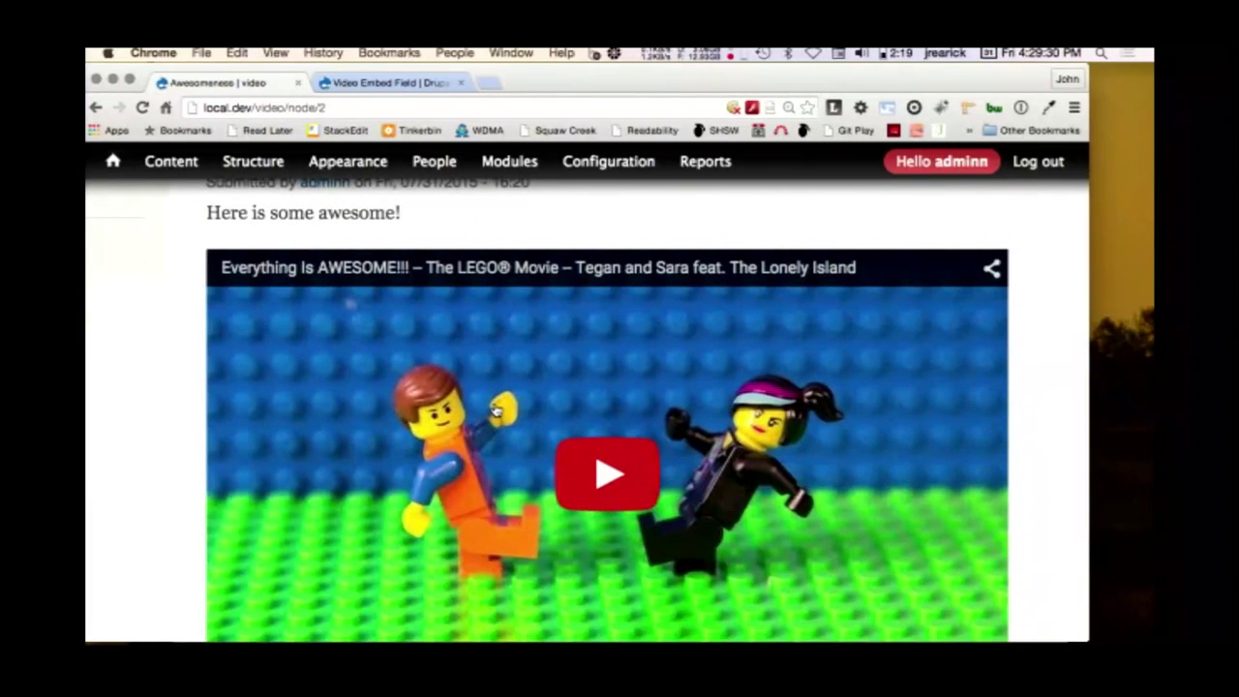
scroll(496, 411, down, 2)
scroll(496, 410, up, 4)
scroll(464, 387, up, 1)
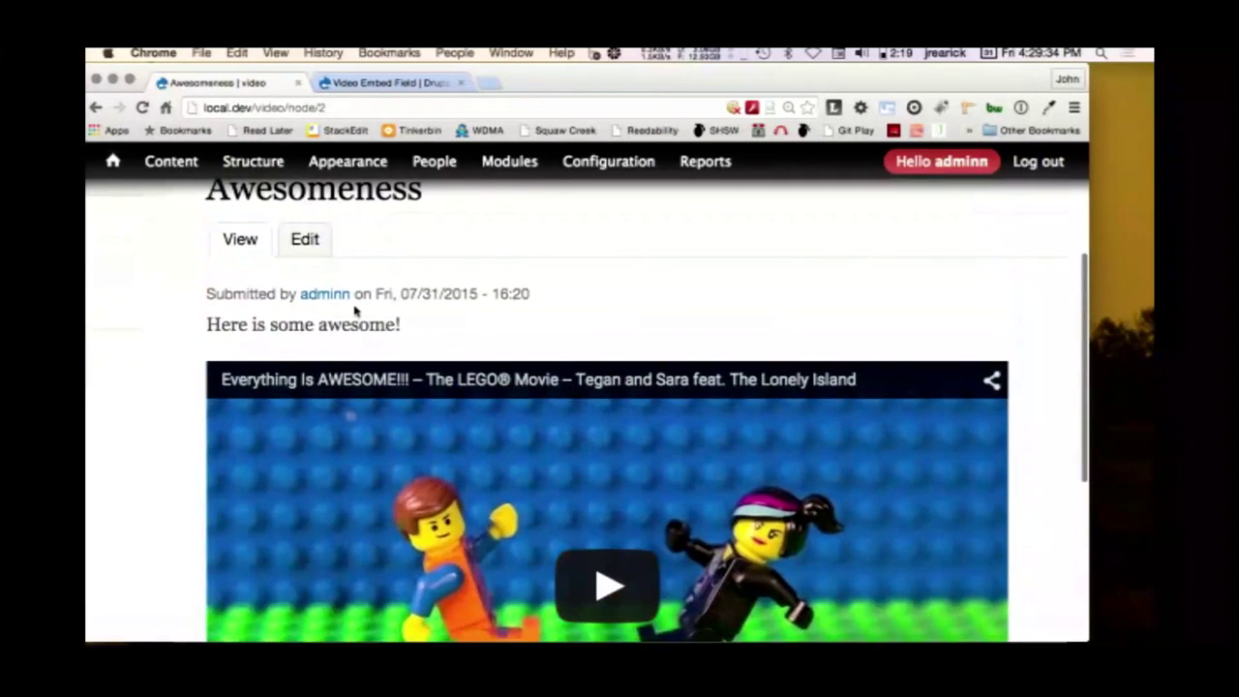
click(309, 239)
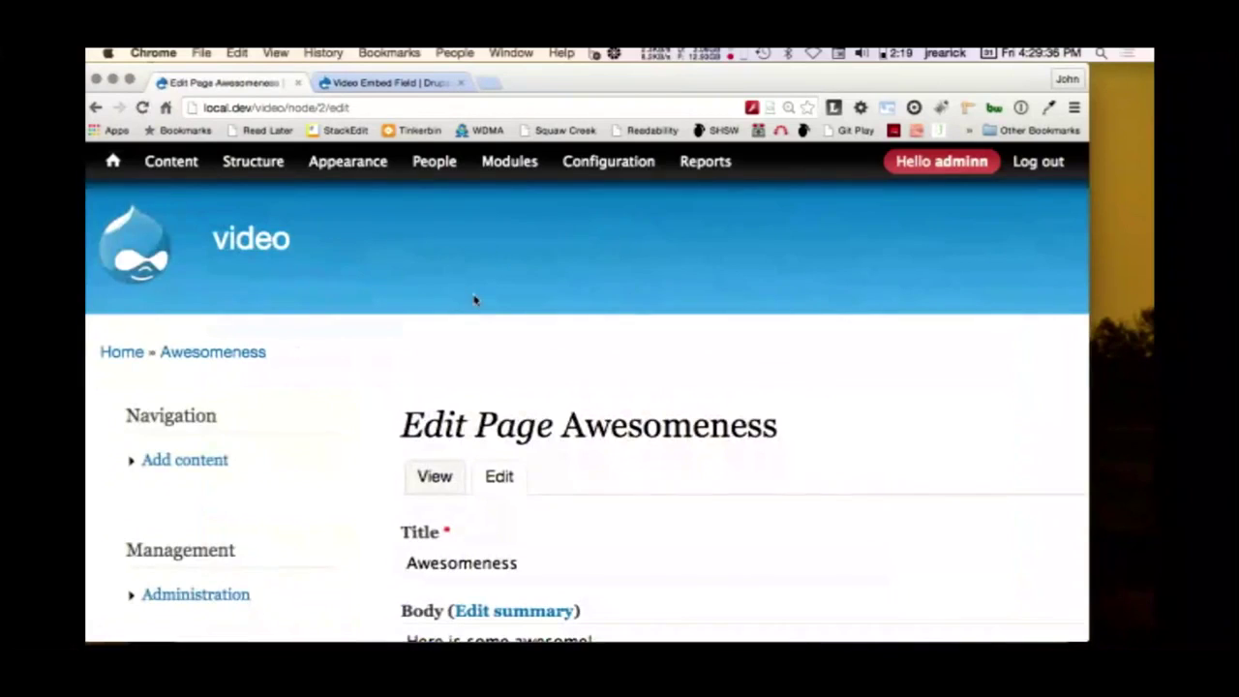
scroll(473, 299, down, 5)
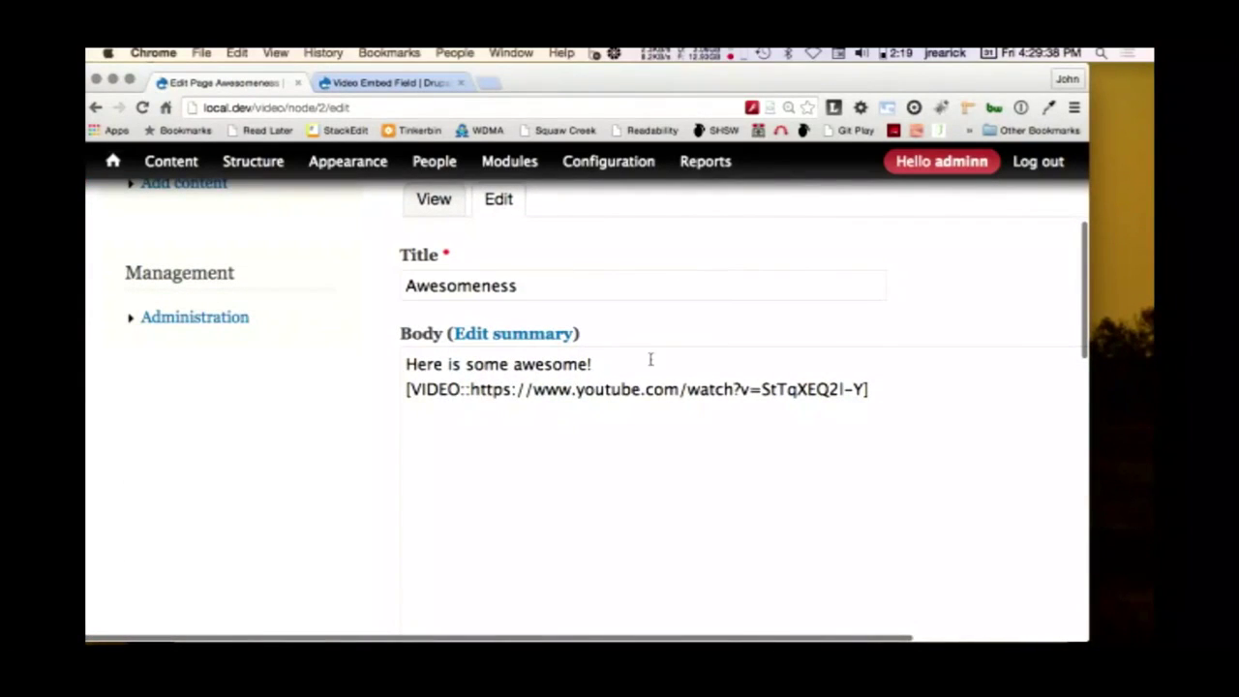
click(869, 392)
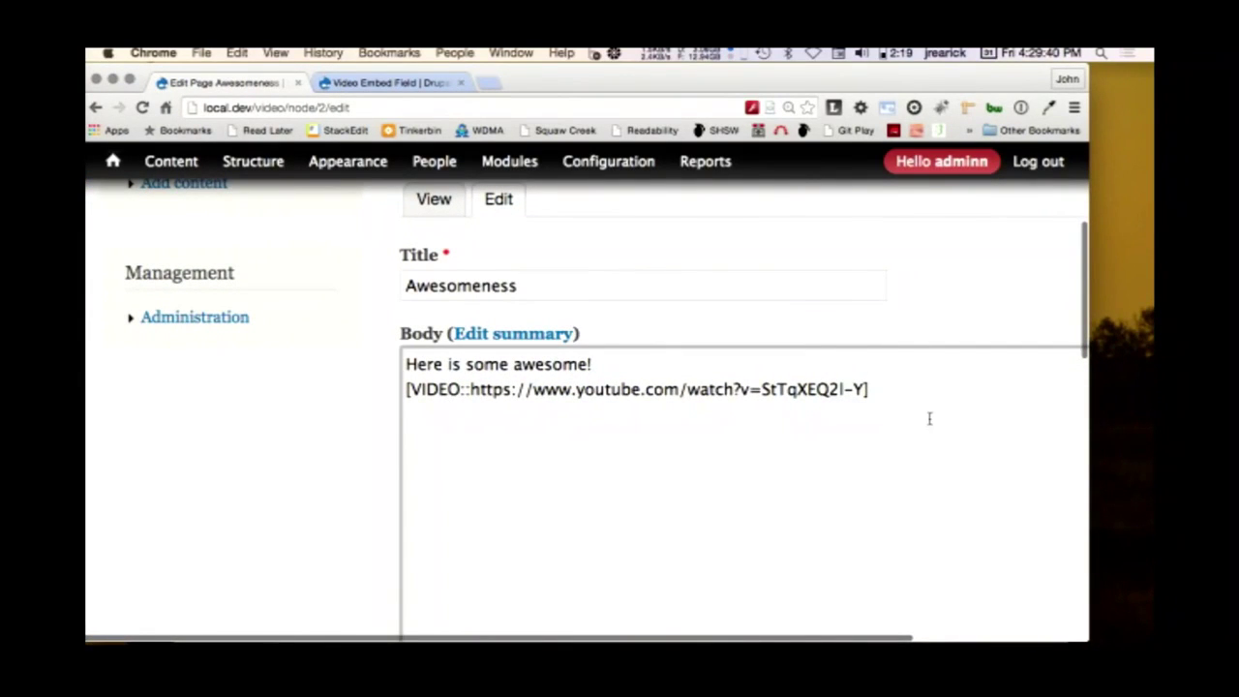
text(::)
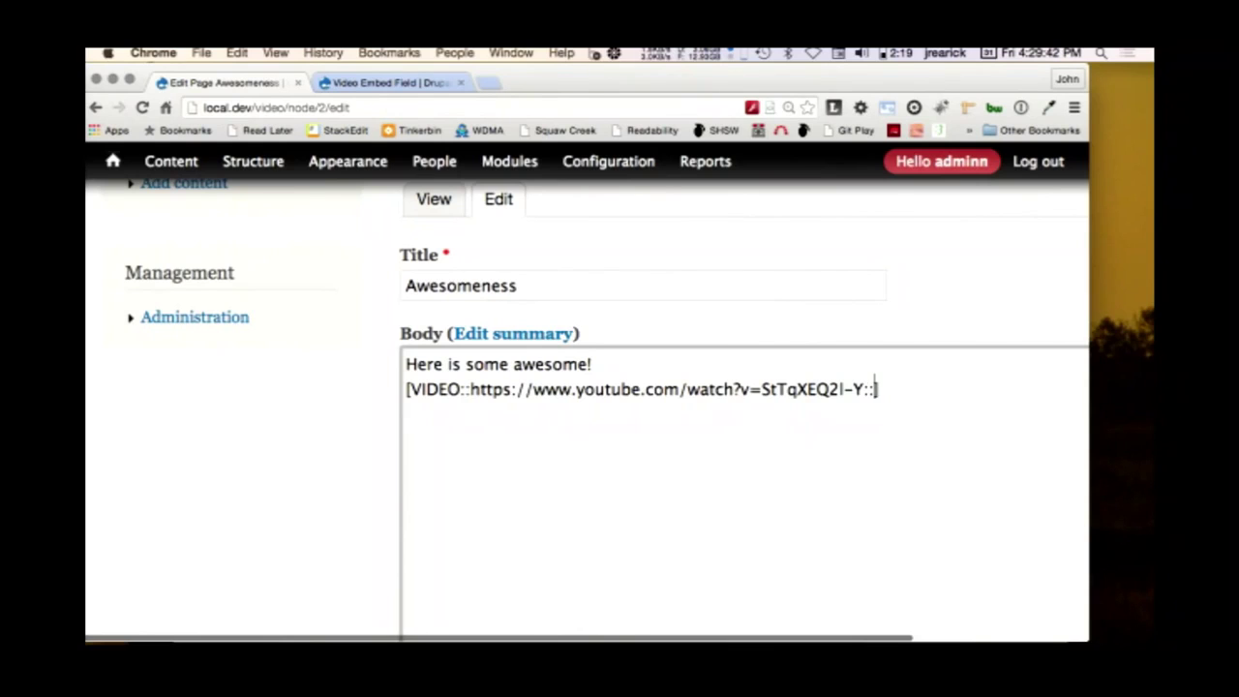
text(teaser)
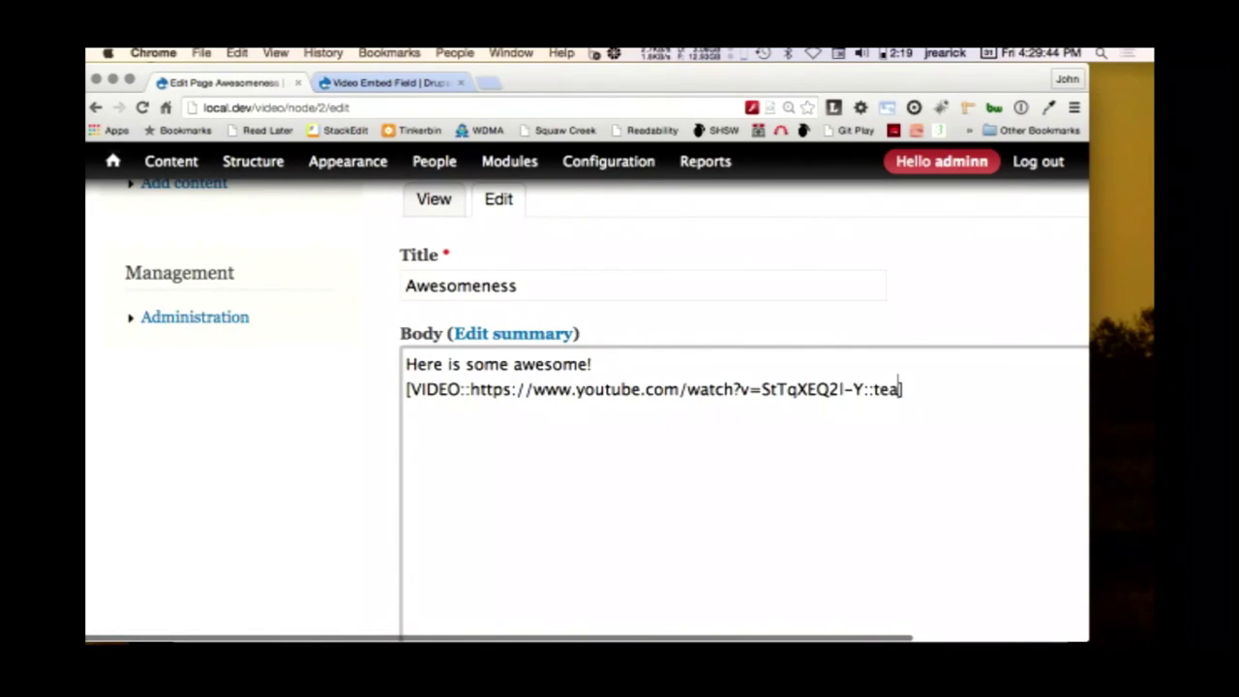